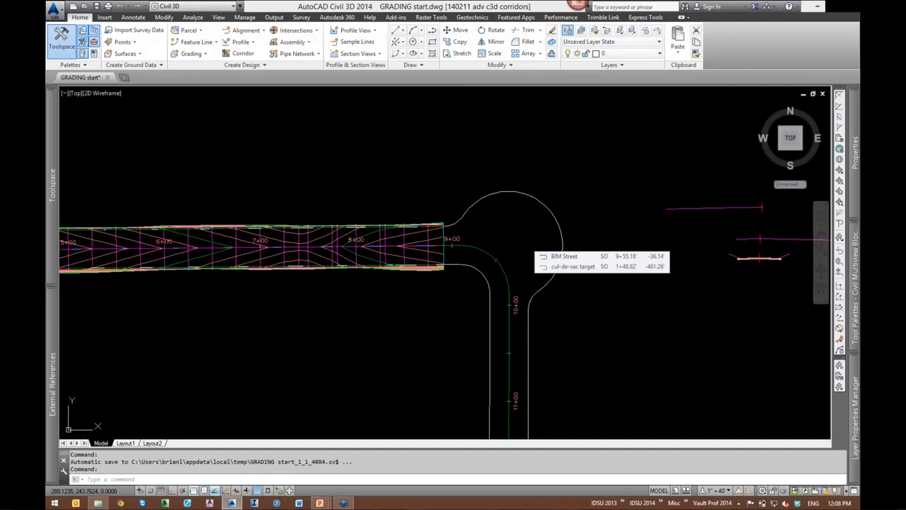
Examine the road knuckle beyond the corridor's end at station 9+00, including its bulb-shaped outer edge and the centreline curve
{"action": "double_click", "coordinate": [525, 245]}
{"action": "middle_click_drag", "start_coordinate": [526, 245], "coordinate": [418, 232]}
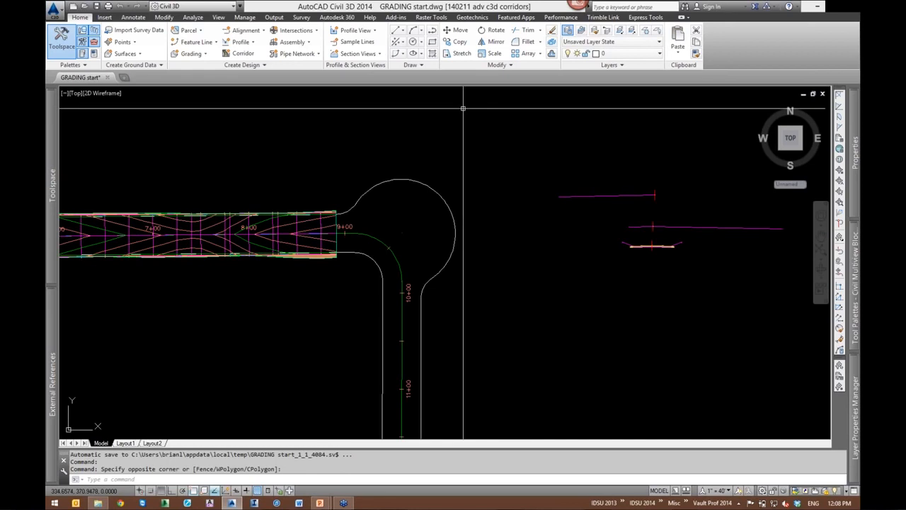
{"action": "middle_click_drag", "start_coordinate": [465, 177], "coordinate": [486, 170]}
{"action": "middle_click_drag", "start_coordinate": [402, 235], "coordinate": [418, 241]}
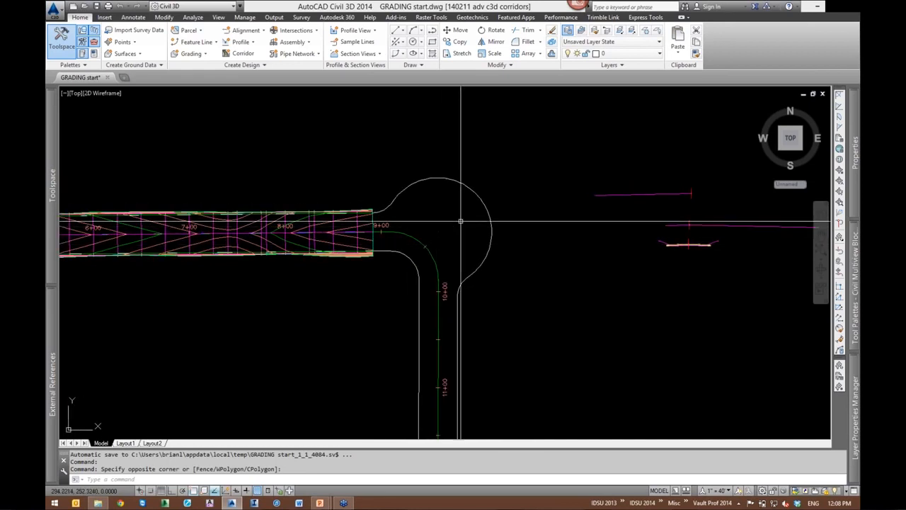
{"action": "scroll", "coordinate": [399, 270], "scroll_direction": "up", "scroll_amount": 2}
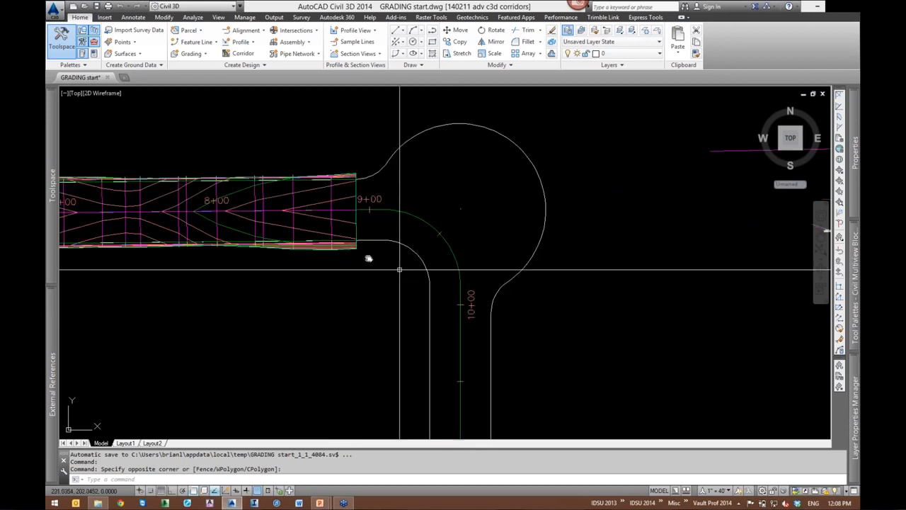
{"action": "middle_click_drag", "start_coordinate": [386, 251], "coordinate": [366, 229]}
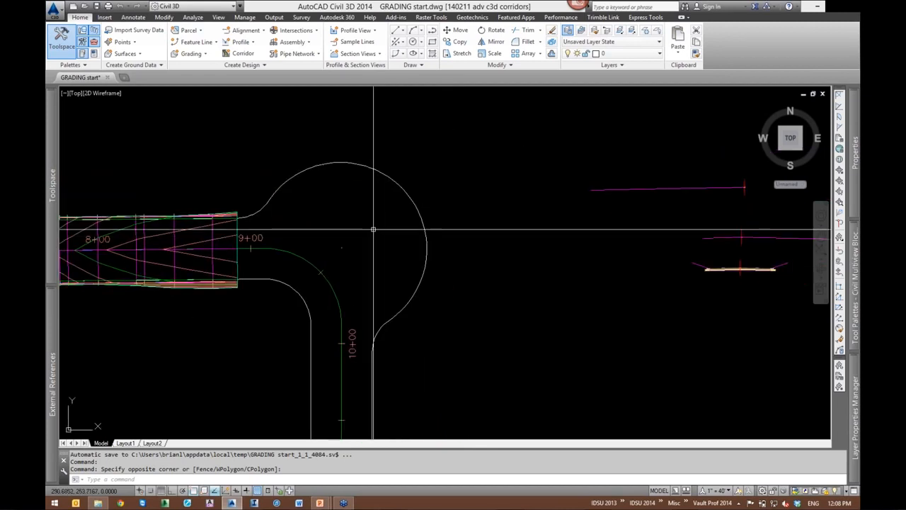
{"action": "middle_click_drag", "start_coordinate": [319, 236], "coordinate": [348, 233]}
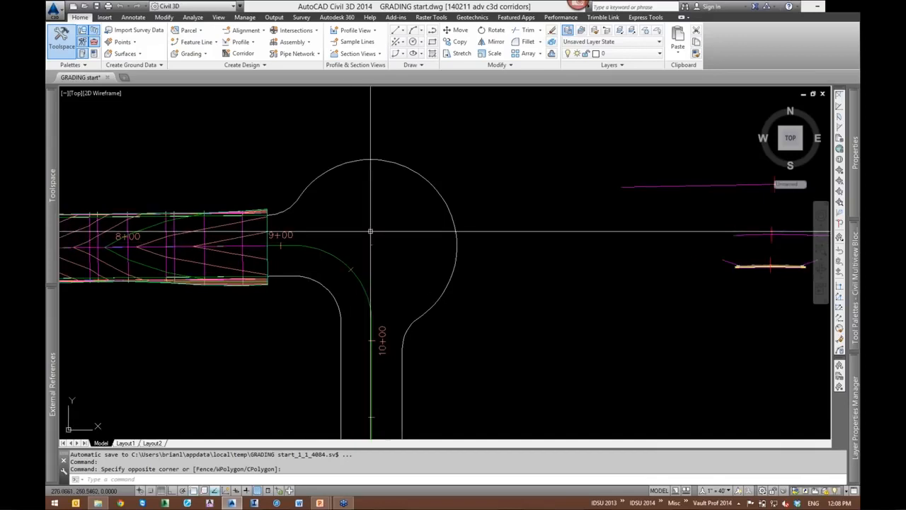
{"action": "middle_click_drag", "start_coordinate": [375, 218], "coordinate": [360, 222]}
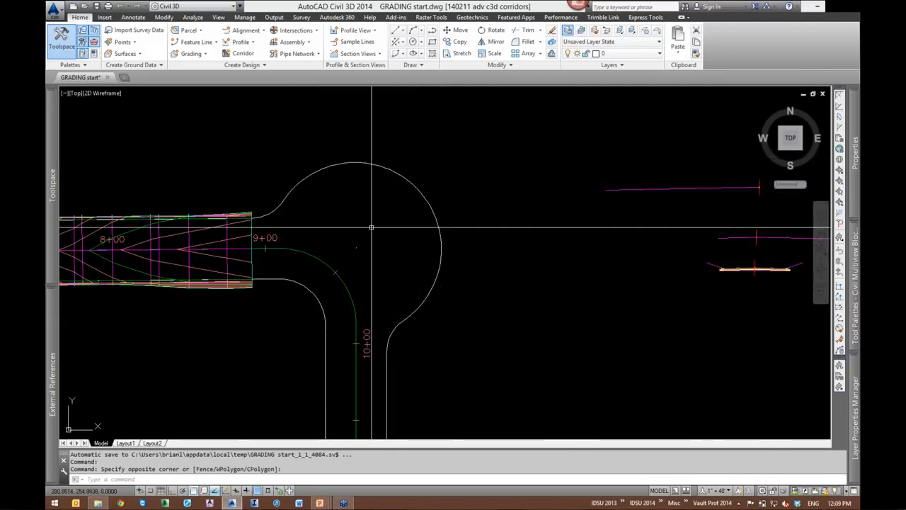
{"action": "middle_click_drag", "start_coordinate": [371, 224], "coordinate": [390, 227]}
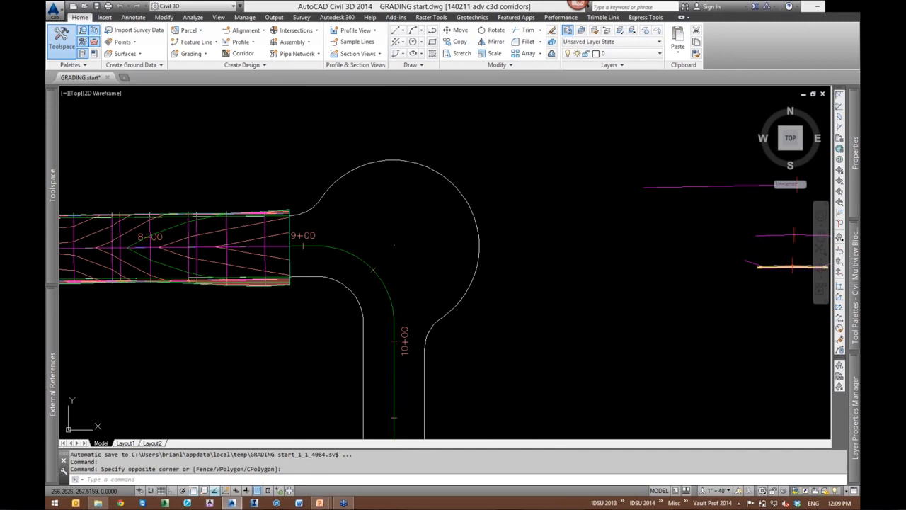
{"action": "scroll", "coordinate": [312, 205], "scroll_direction": "up", "scroll_amount": 4}
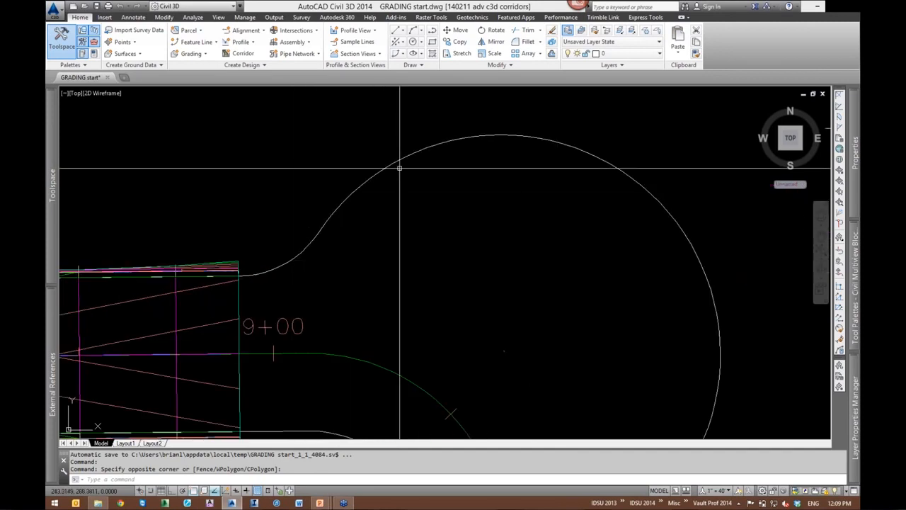
{"action": "scroll", "coordinate": [673, 248], "scroll_direction": "down", "scroll_amount": 2}
{"action": "middle_click_drag", "start_coordinate": [660, 317], "coordinate": [404, 222]}
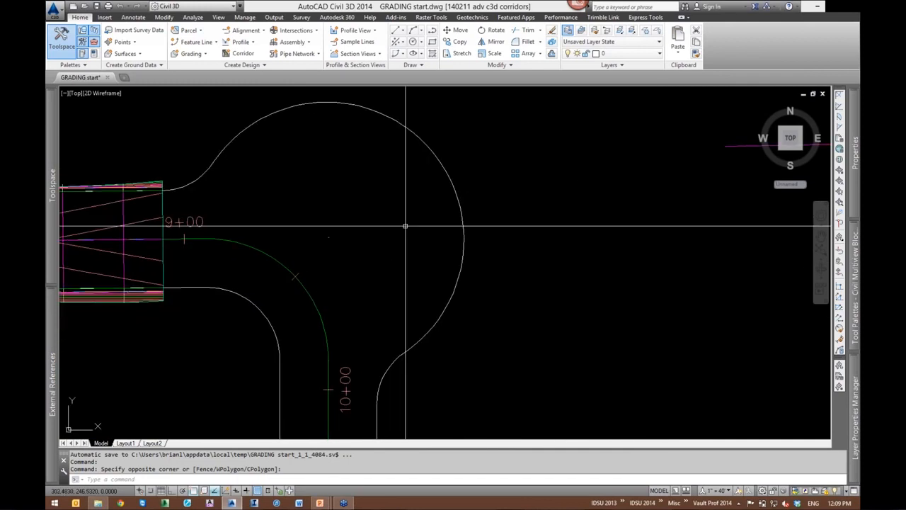
Copy the complete main road assembly with its subassemblies and paste the duplicate directly below the original
{"action": "scroll", "coordinate": [333, 222], "scroll_direction": "down", "scroll_amount": 2}
{"action": "mouse_move", "coordinate": [725, 276]}
{"action": "middle_mouse_down"}
{"action": "mouse_move", "coordinate": [418, 334]}
{"action": "mouse_move", "coordinate": [519, 314]}
{"action": "middle_mouse_up"}
{"action": "scroll", "coordinate": [418, 326], "scroll_direction": "up", "scroll_amount": 2}
{"action": "scroll", "coordinate": [416, 325], "scroll_direction": "up", "scroll_amount": 2}
{"action": "left_click", "coordinate": [679, 327]}
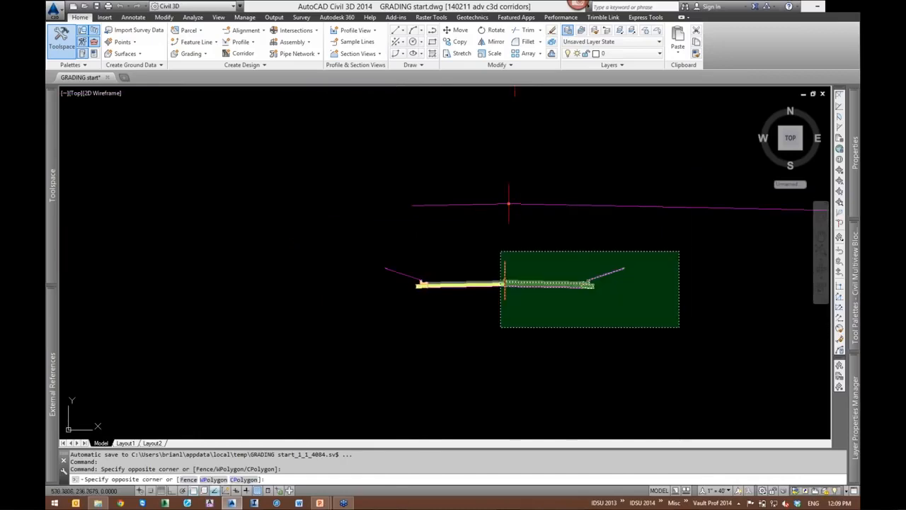
{"action": "left_click", "coordinate": [344, 233]}
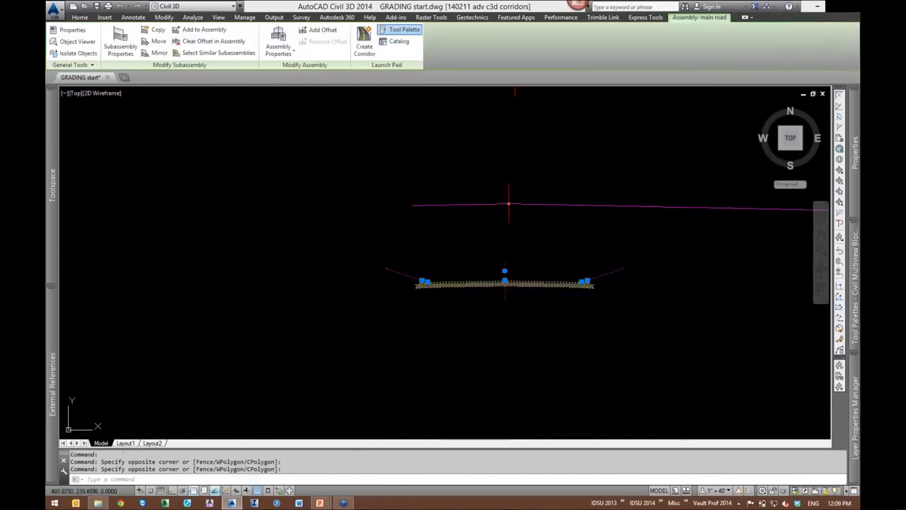
{"action": "key", "text": "ctrl+c"}
{"action": "key", "text": "ctrl+v"}
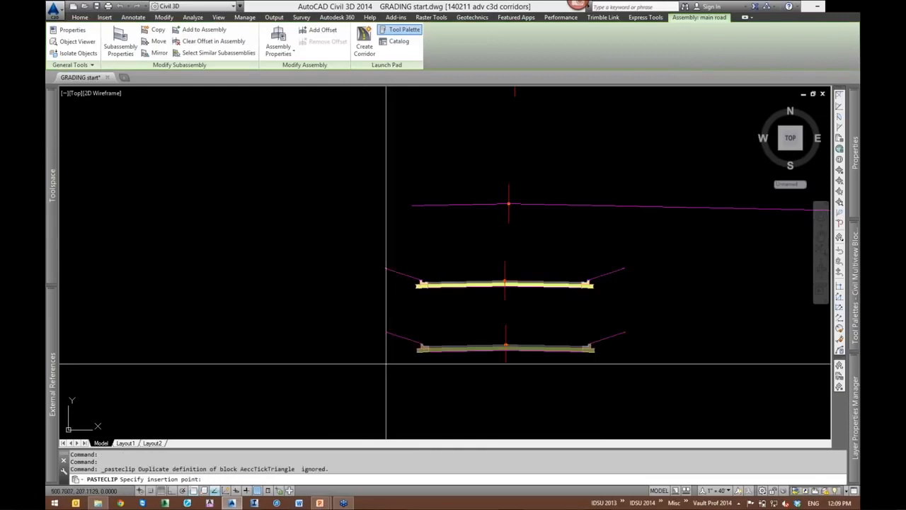
{"action": "key", "text": "Escape"}
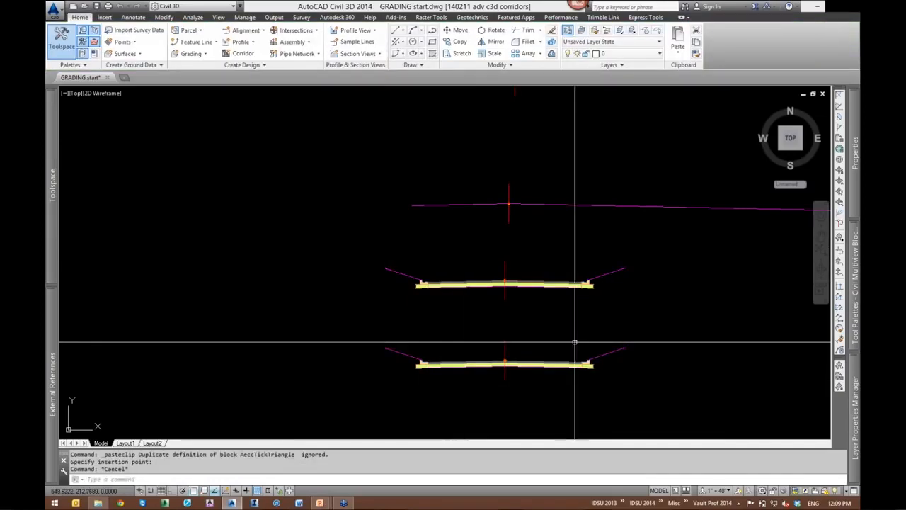
Rename the copied assembly as knuckle
{"action": "scroll", "coordinate": [651, 386], "scroll_direction": "up", "scroll_amount": 2}
{"action": "left_click", "coordinate": [439, 312]}
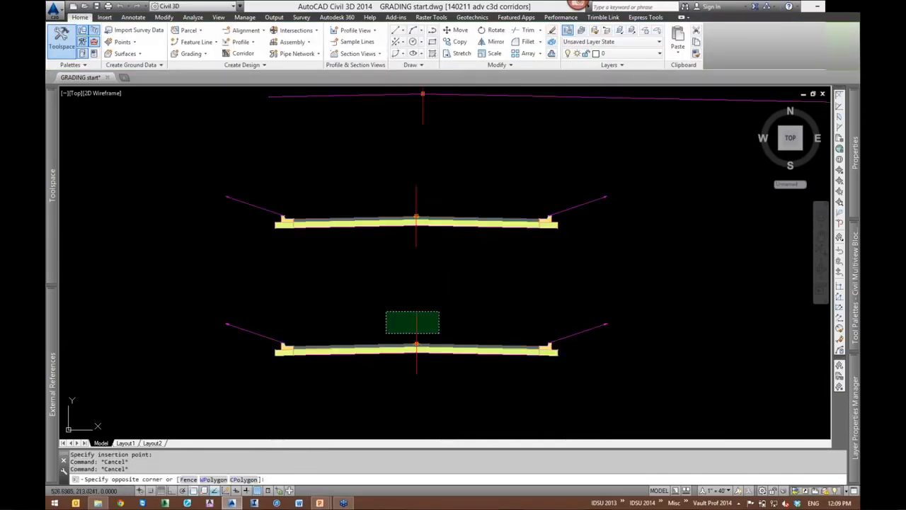
{"action": "left_click", "coordinate": [385, 333]}
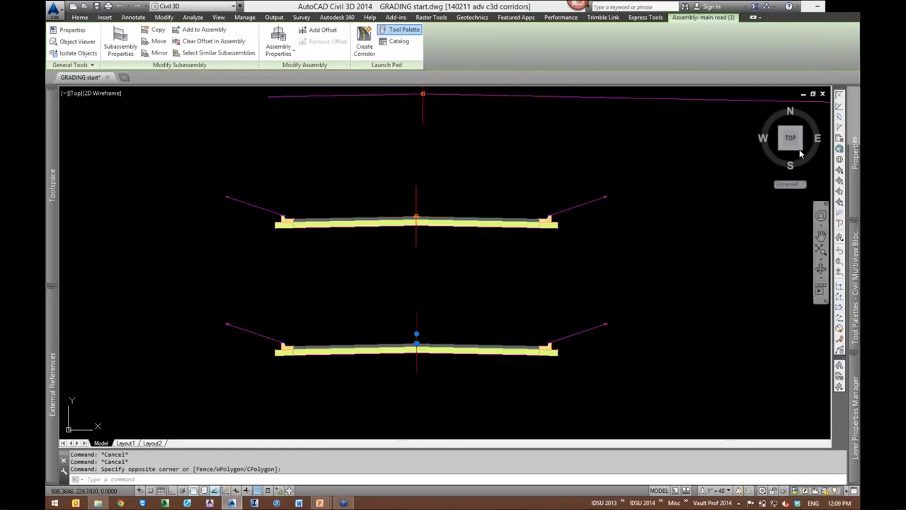
{"action": "mouse_move", "coordinate": [856, 182]}
{"action": "left_click", "coordinate": [774, 124]}
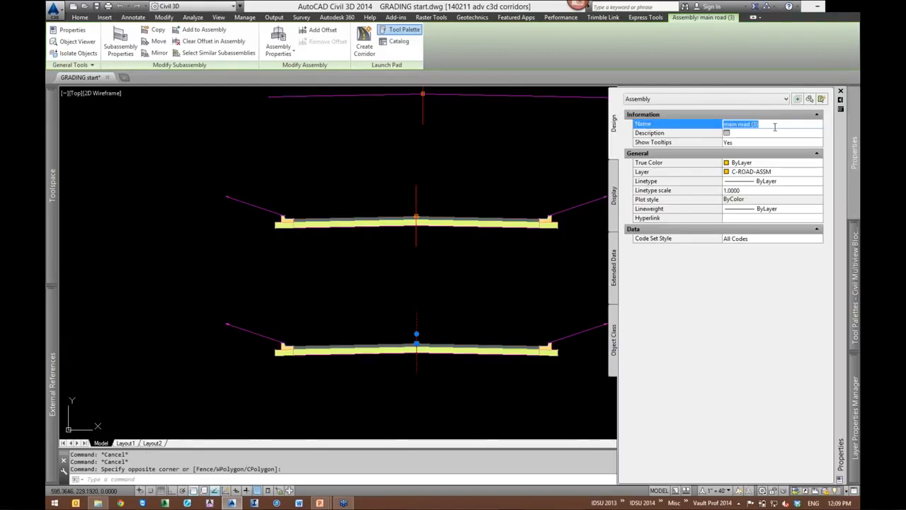
{"action": "type", "text": "knuc"}
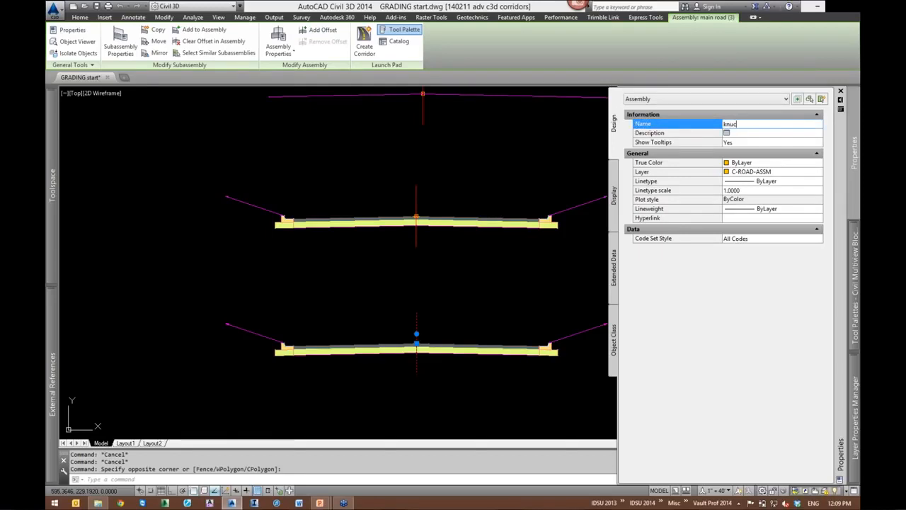
{"action": "type", "text": "kle"}
{"action": "key", "text": "Return"}
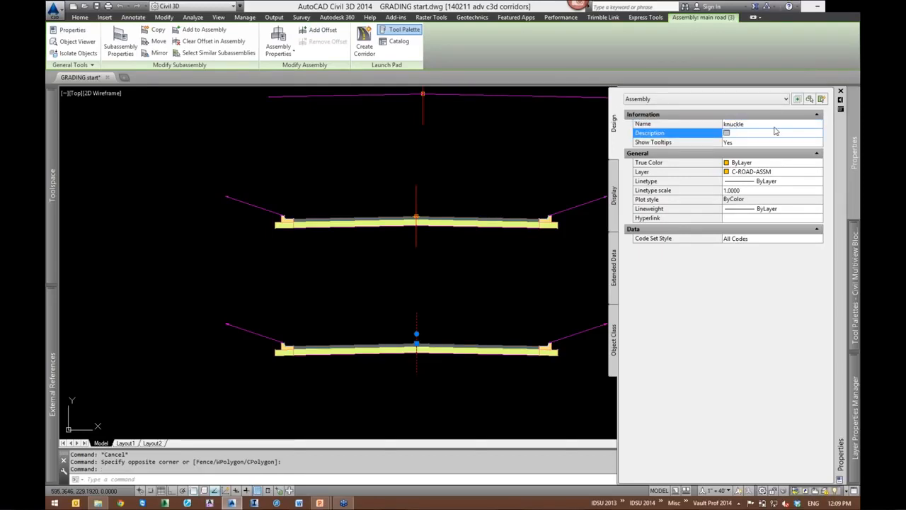
{"action": "key", "text": "Escape"}
{"action": "key", "text": "Escape"}
Add an offset to the knuckle assembly, placing it well to the left of the baseline and beyond the left daylight slope
{"action": "middle_click_drag", "start_coordinate": [424, 342], "coordinate": [467, 321]}
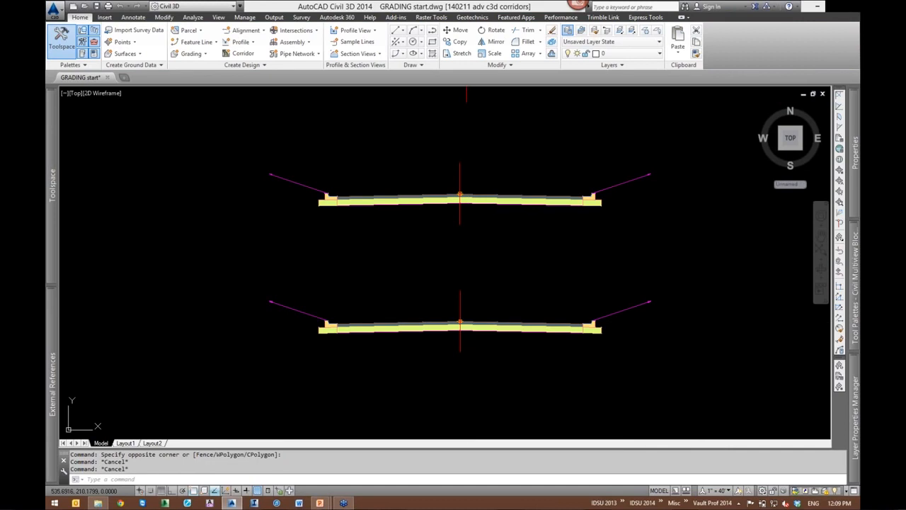
{"action": "left_click", "coordinate": [459, 314]}
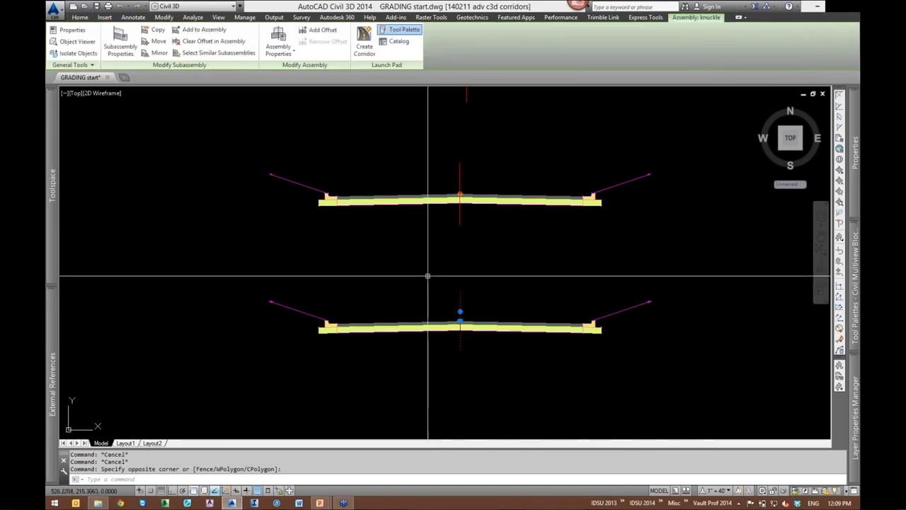
{"action": "middle_click_drag", "start_coordinate": [470, 291], "coordinate": [522, 291]}
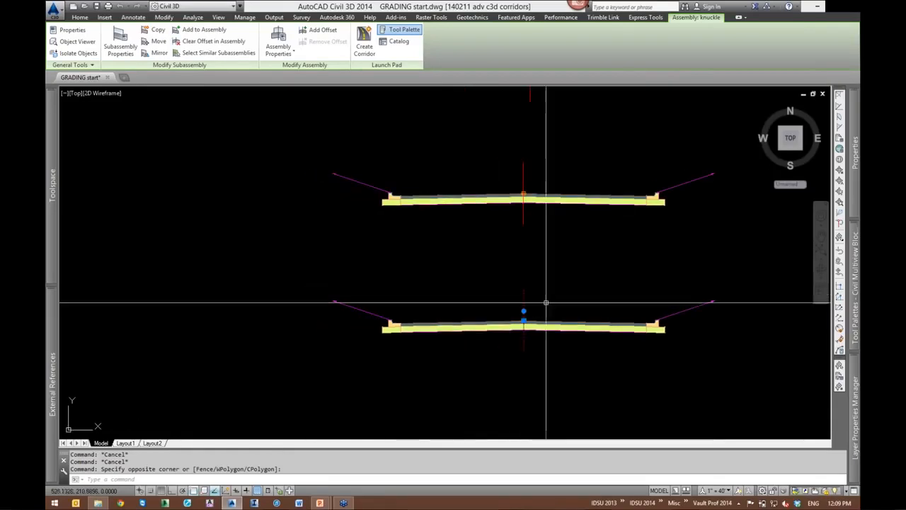
{"action": "right_click", "coordinate": [487, 279]}
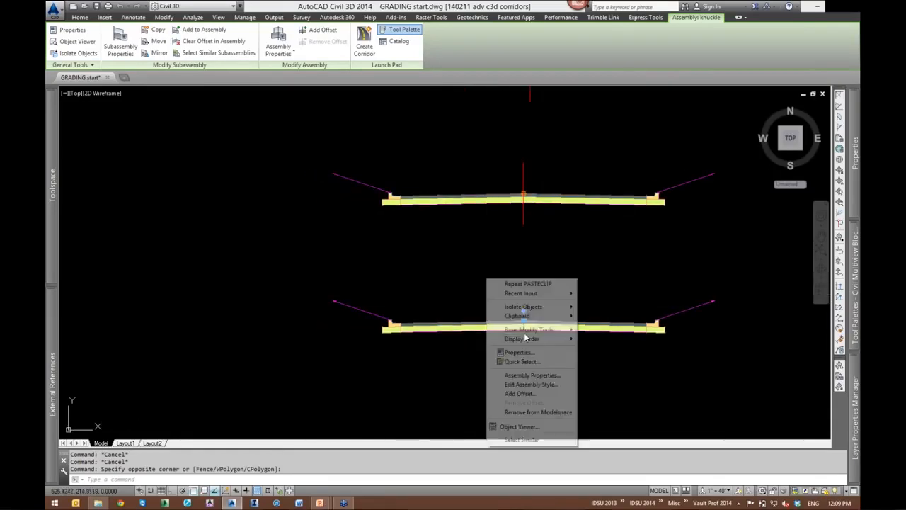
{"action": "left_click", "coordinate": [525, 394]}
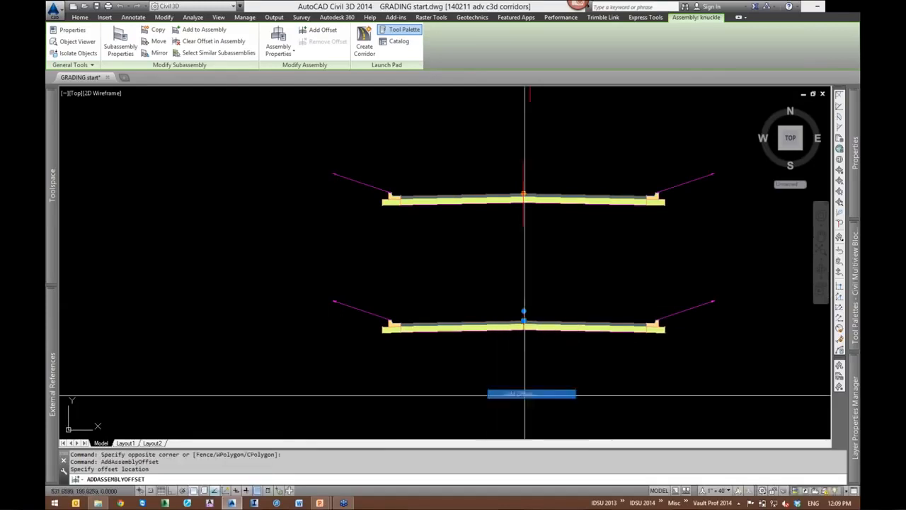
{"action": "left_click", "coordinate": [269, 336]}
{"action": "middle_click_drag", "start_coordinate": [323, 361], "coordinate": [410, 350]}
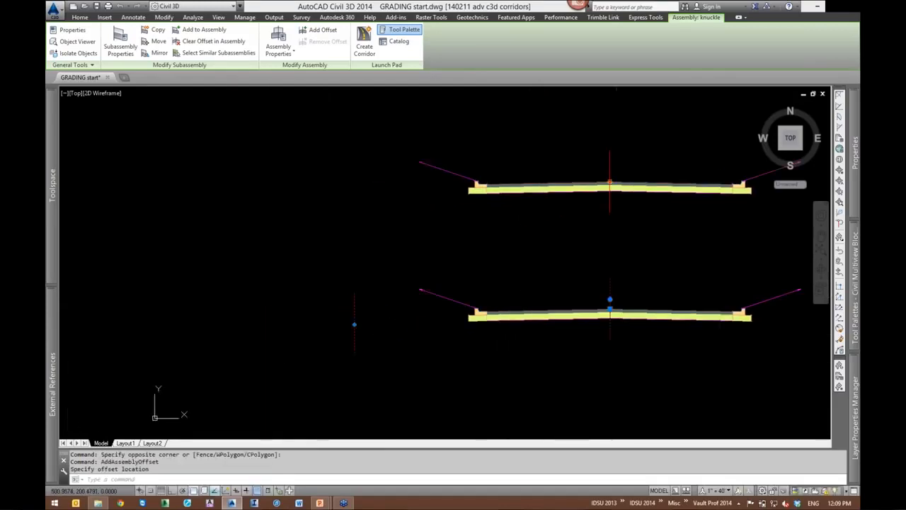
{"action": "key", "text": "Escape"}
{"action": "key", "text": "Escape"}
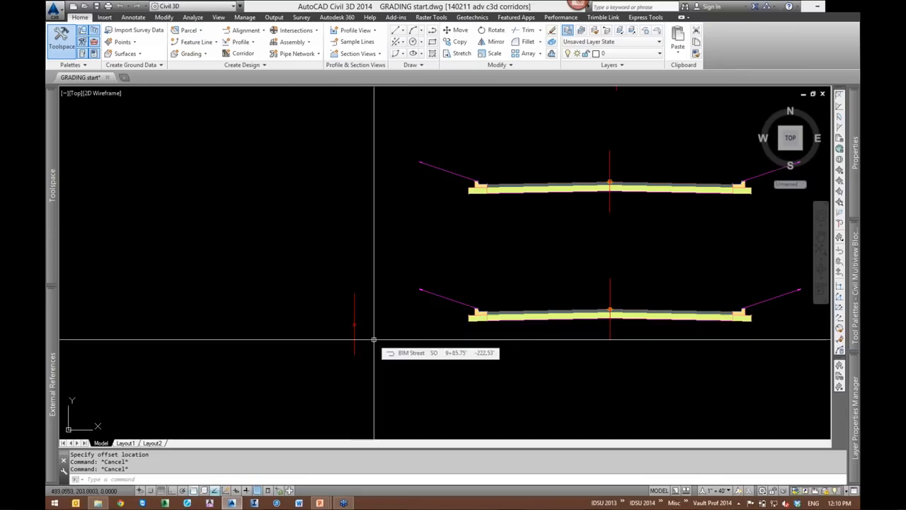
Move the knuckle assembly's left curb and daylight subassemblies onto the new offset's marker point
{"action": "scroll", "coordinate": [431, 361], "scroll_direction": "up", "scroll_amount": 2}
{"action": "left_click", "coordinate": [472, 361]}
{"action": "left_click", "coordinate": [391, 240]}
{"action": "right_click", "coordinate": [449, 216]}
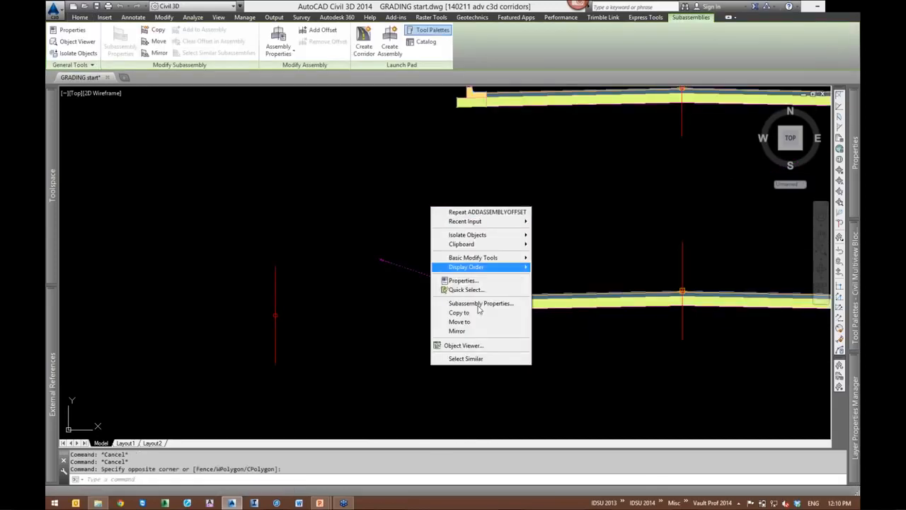
{"action": "left_click", "coordinate": [460, 318]}
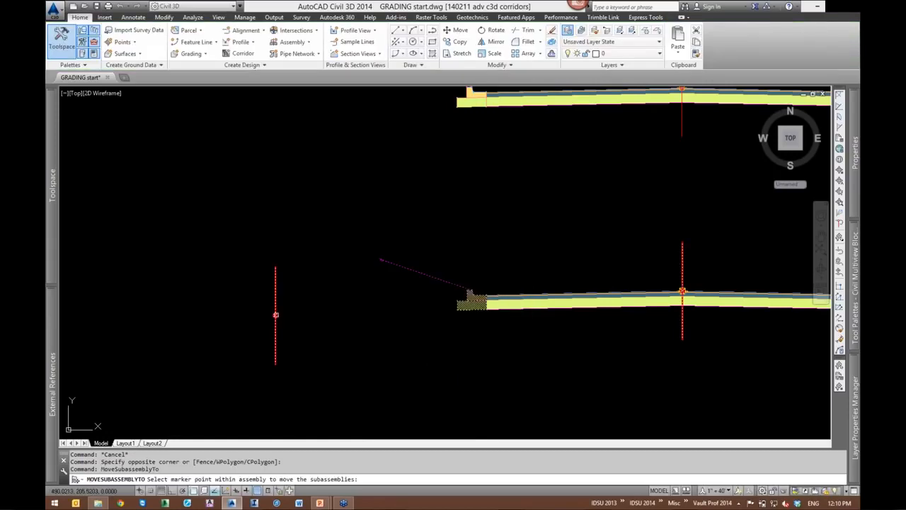
{"action": "left_click", "coordinate": [275, 314]}
{"action": "scroll", "coordinate": [378, 326], "scroll_direction": "down", "scroll_amount": 1}
{"action": "middle_click_drag", "start_coordinate": [378, 309], "coordinate": [340, 266]}
{"action": "key", "text": "Escape"}
Reposition the knuckle assembly's offset slightly closer to the left lane and a little higher than the baseline marker
{"action": "left_click", "coordinate": [303, 259]}
{"action": "left_click", "coordinate": [275, 259]}
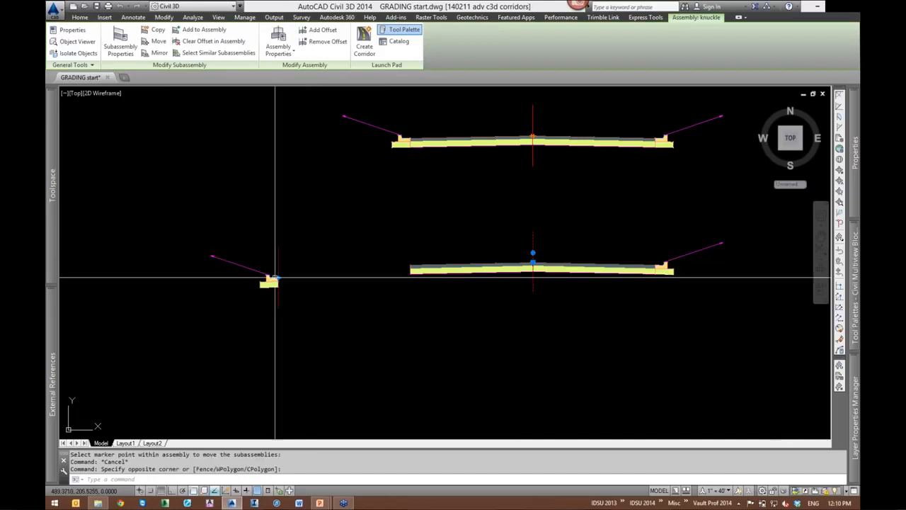
{"action": "left_click", "coordinate": [277, 278]}
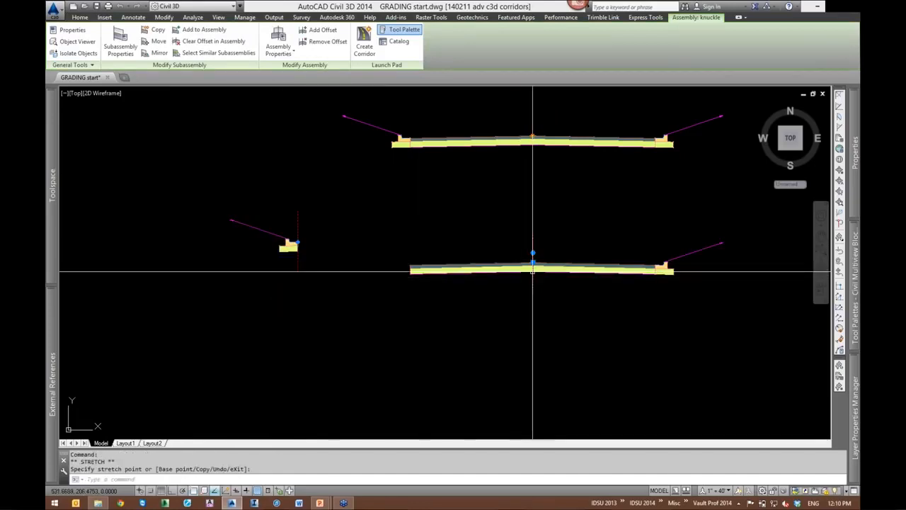
{"action": "middle_click_drag", "start_coordinate": [404, 238], "coordinate": [467, 250]}
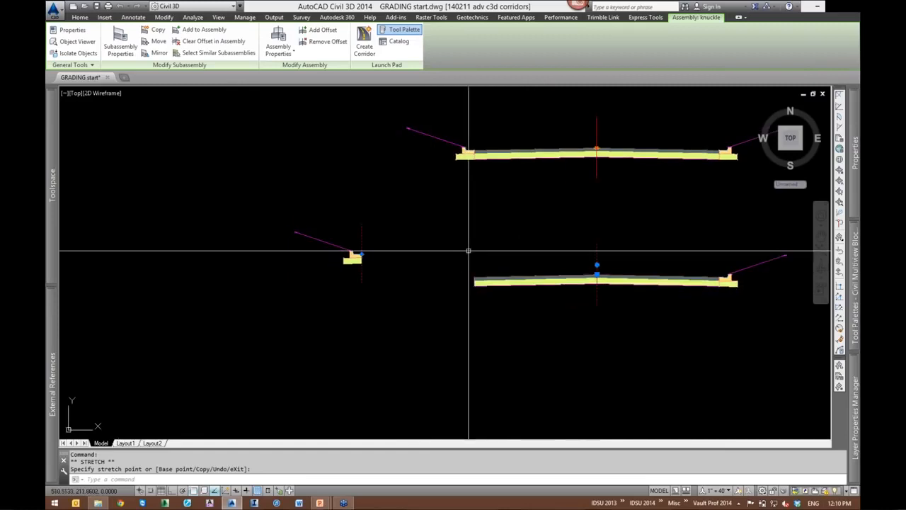
{"action": "key", "text": "Escape"}
{"action": "left_click", "coordinate": [384, 226]}
{"action": "left_click", "coordinate": [352, 261]}
{"action": "scroll", "coordinate": [467, 291], "scroll_direction": "down", "scroll_amount": 3}
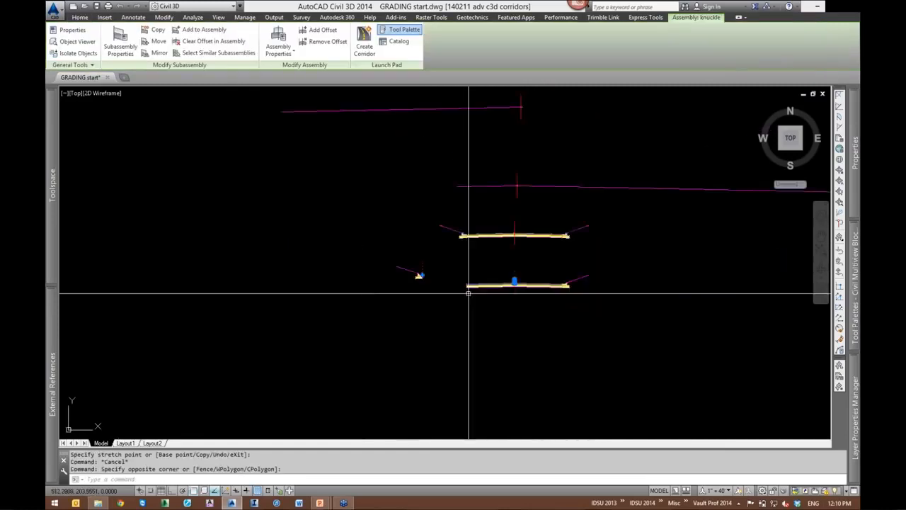
{"action": "middle_click_drag", "start_coordinate": [275, 253], "coordinate": [422, 271]}
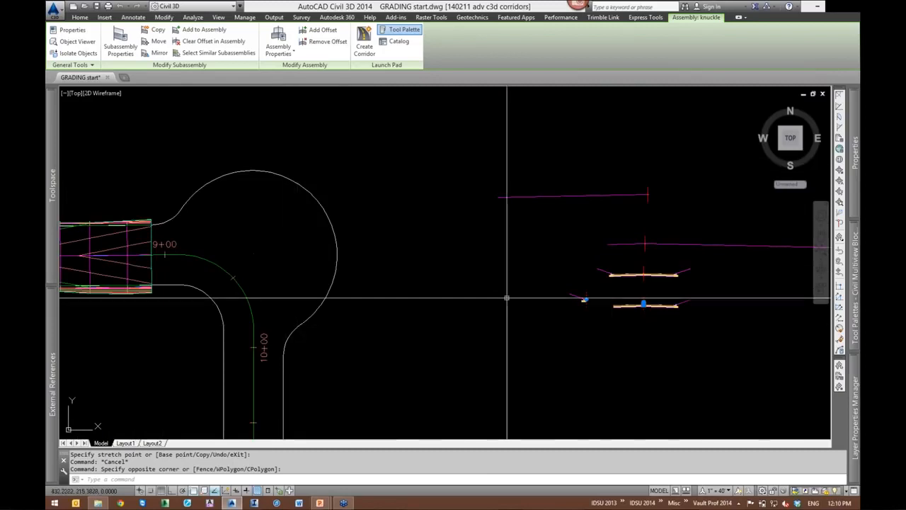
{"action": "key", "text": "Escape"}
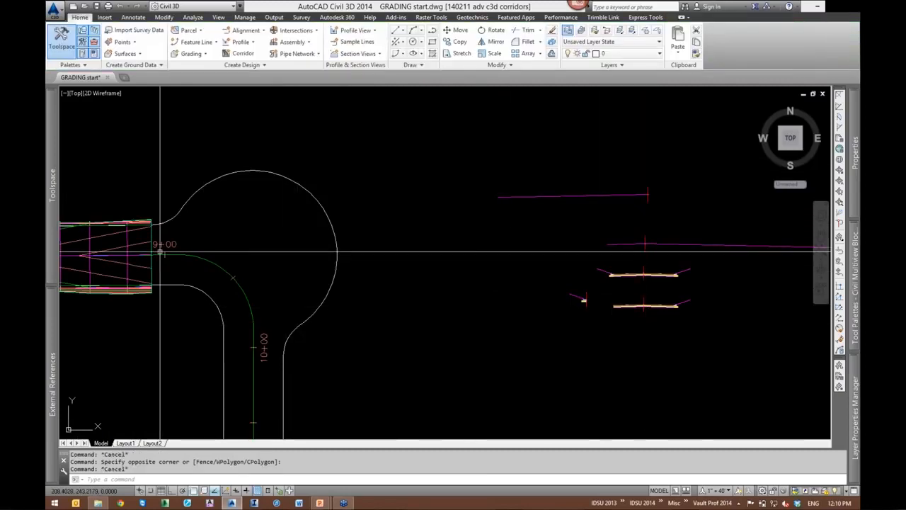
Create an alignment from objects using the outer knuckle edge polyline, accepting its direction from the corridor end around the bulb
{"action": "mouse_move", "coordinate": [253, 224]}
{"action": "middle_mouse_down"}
{"action": "mouse_move", "coordinate": [398, 270]}
{"action": "mouse_move", "coordinate": [386, 274]}
{"action": "middle_mouse_up"}
{"action": "left_click", "coordinate": [398, 269]}
{"action": "left_click", "coordinate": [397, 273]}
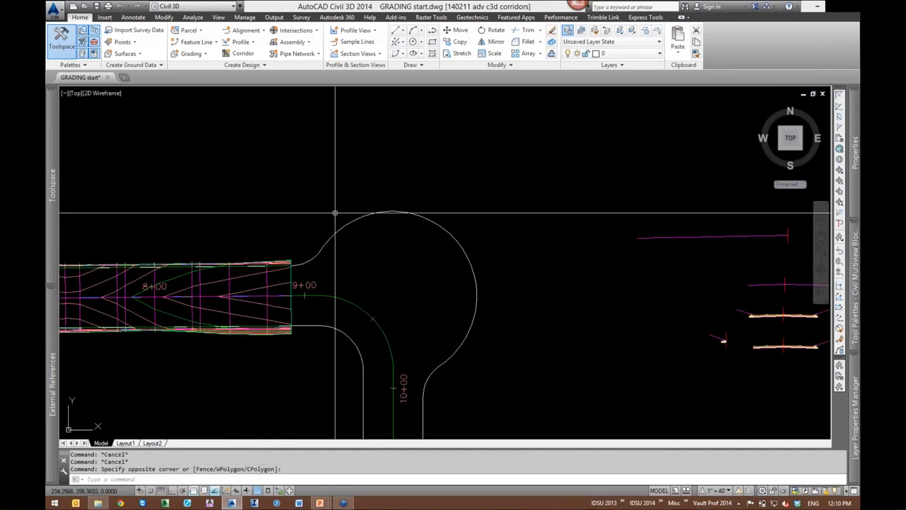
{"action": "left_click", "coordinate": [246, 30]}
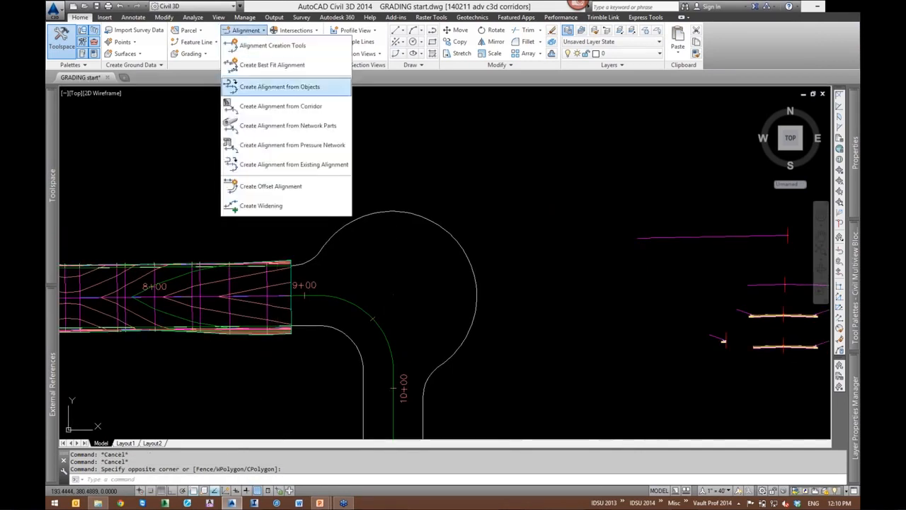
{"action": "left_click", "coordinate": [258, 86]}
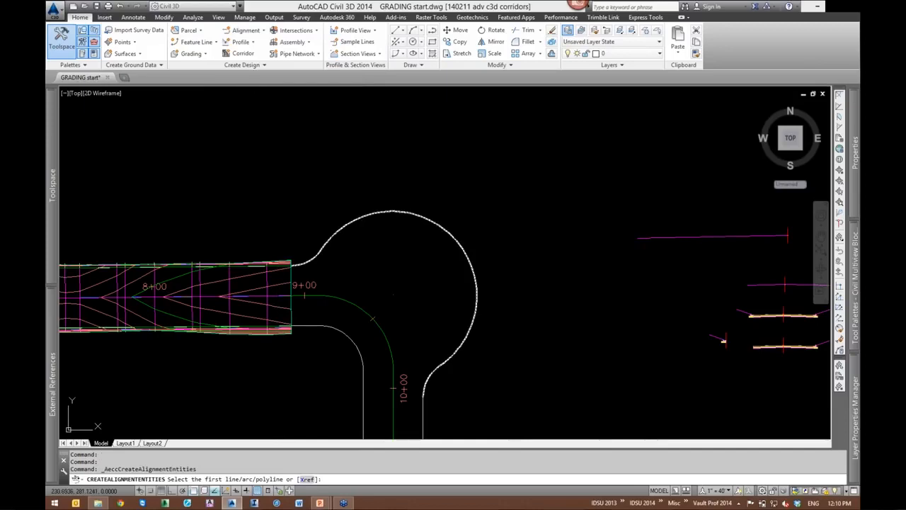
{"action": "left_click", "coordinate": [321, 251]}
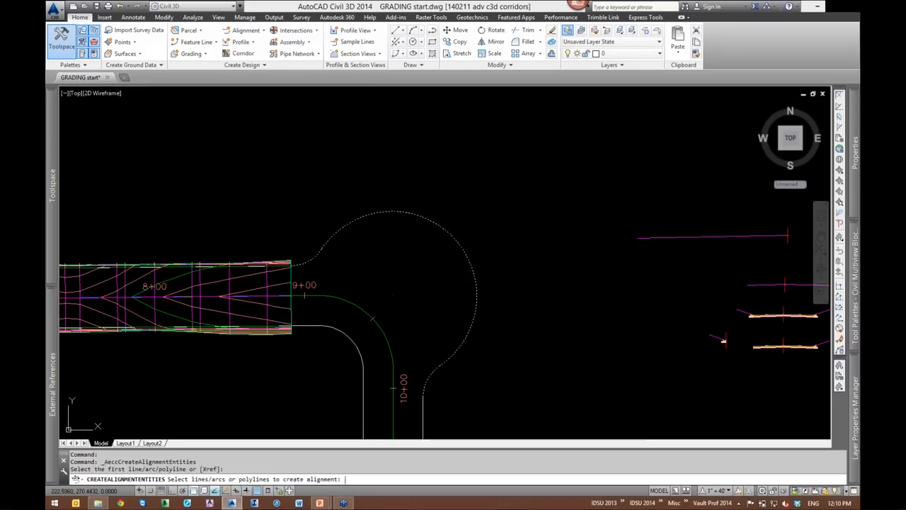
{"action": "key", "text": "Return"}
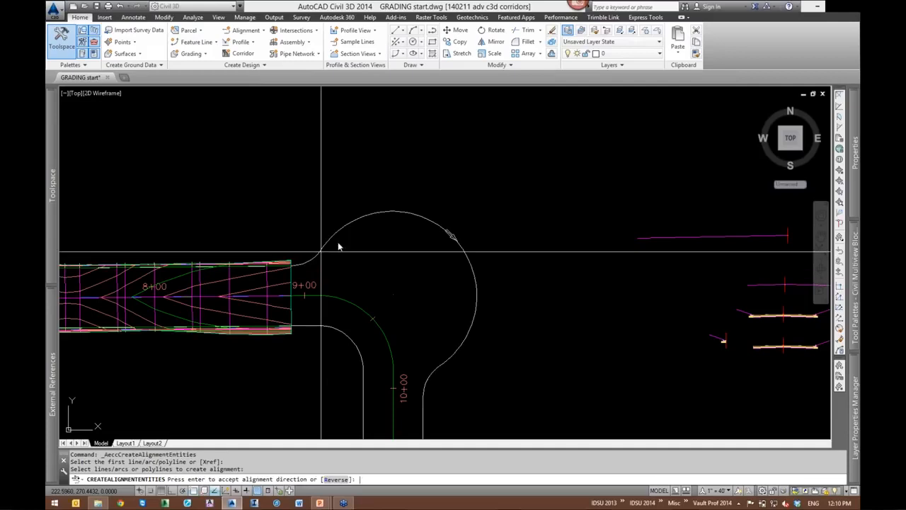
{"action": "key", "text": "Return"}
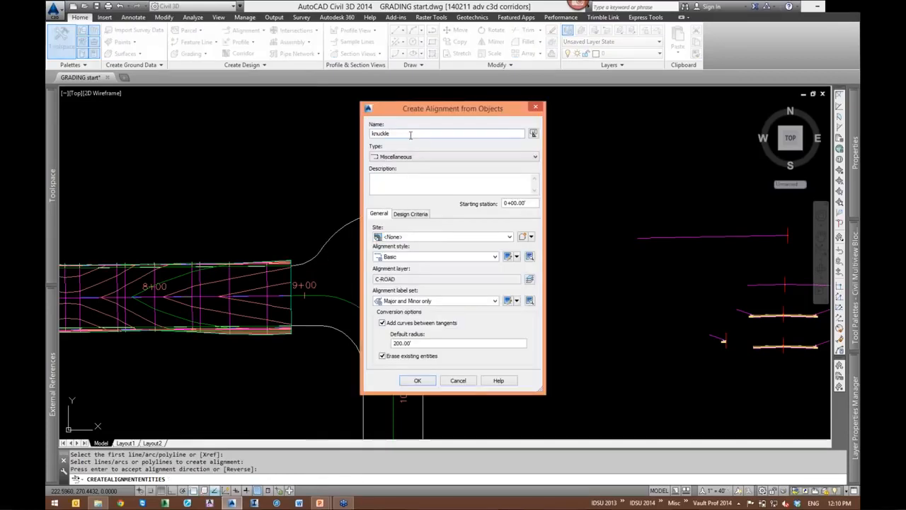
Create the alignment with the name knuckle, without adding curves between tangents
{"action": "left_click", "coordinate": [384, 323]}
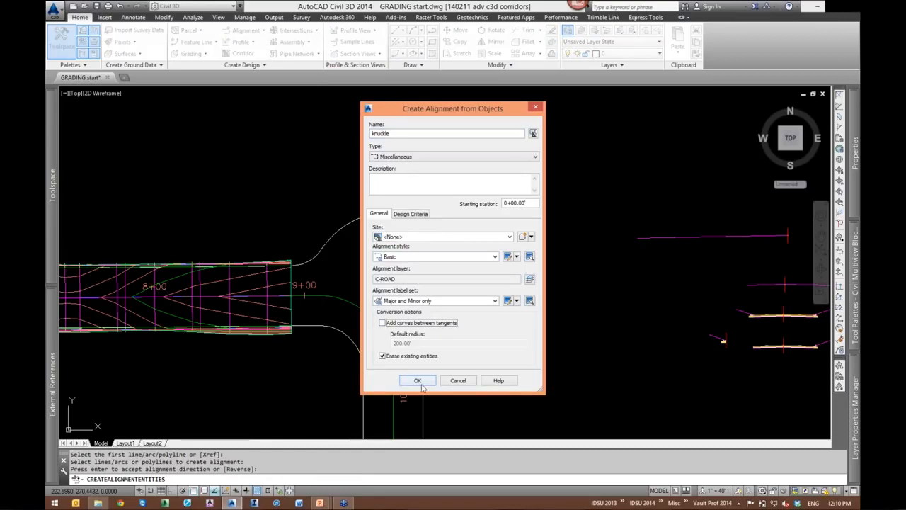
{"action": "left_click", "coordinate": [417, 380]}
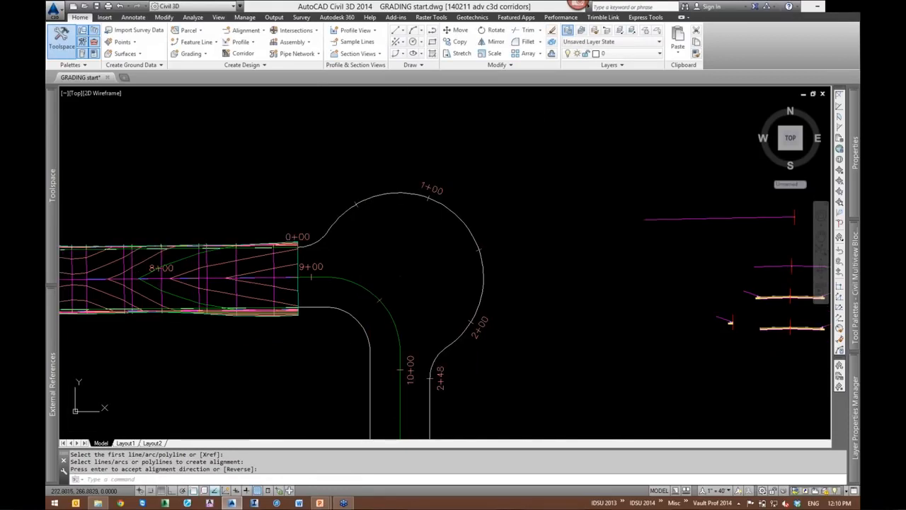
{"action": "key", "text": "Escape"}
{"action": "key", "text": "Escape"}
Examine the geometry of the knuckle alignment and compare it with the assemblies beside the road
{"action": "middle_click_drag", "start_coordinate": [419, 276], "coordinate": [353, 242]}
{"action": "scroll", "coordinate": [354, 242], "scroll_direction": "up", "scroll_amount": 3}
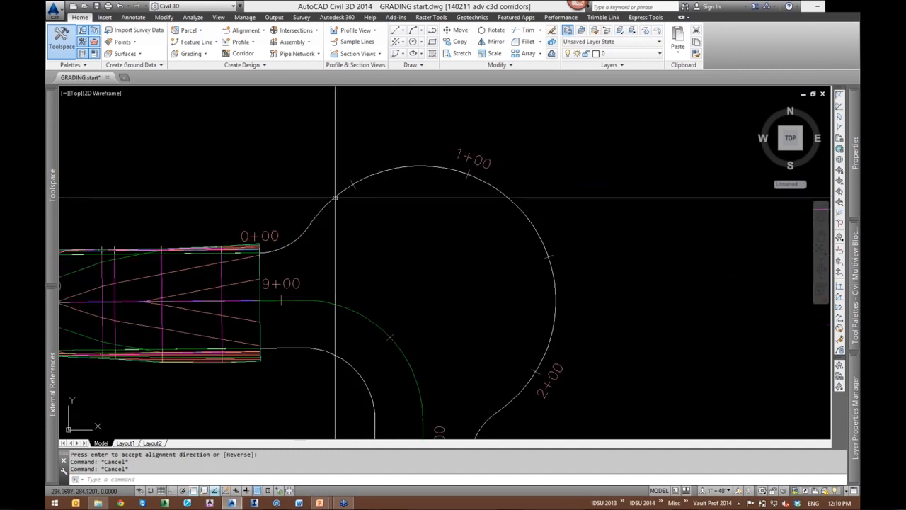
{"action": "left_click", "coordinate": [335, 198]}
{"action": "scroll", "coordinate": [327, 227], "scroll_direction": "down", "scroll_amount": 4}
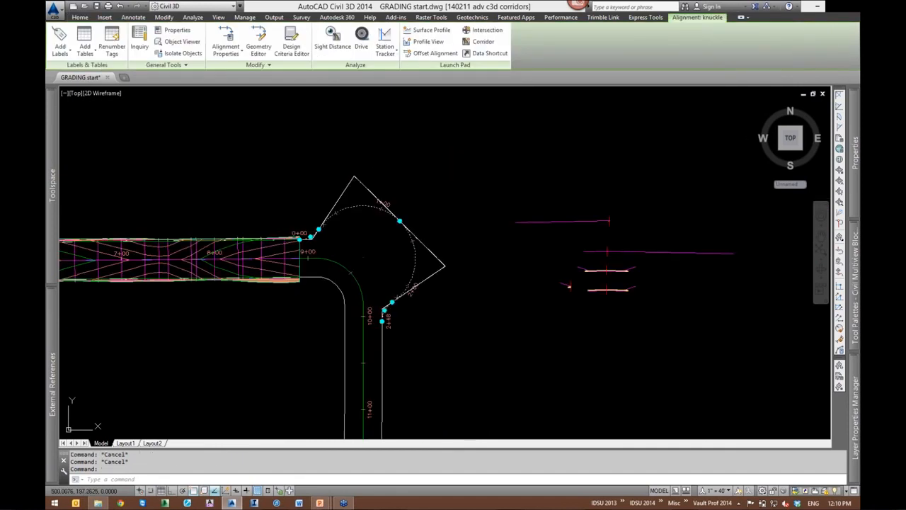
{"action": "scroll", "coordinate": [559, 285], "scroll_direction": "up", "scroll_amount": 4}
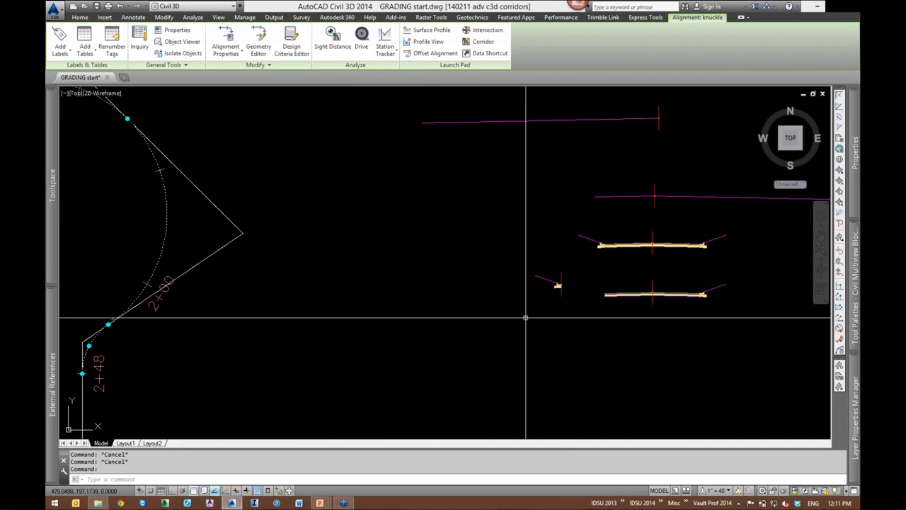
{"action": "scroll", "coordinate": [480, 319], "scroll_direction": "down", "scroll_amount": 1}
{"action": "middle_click_drag", "start_coordinate": [405, 299], "coordinate": [596, 316]}
{"action": "key", "text": "Escape"}
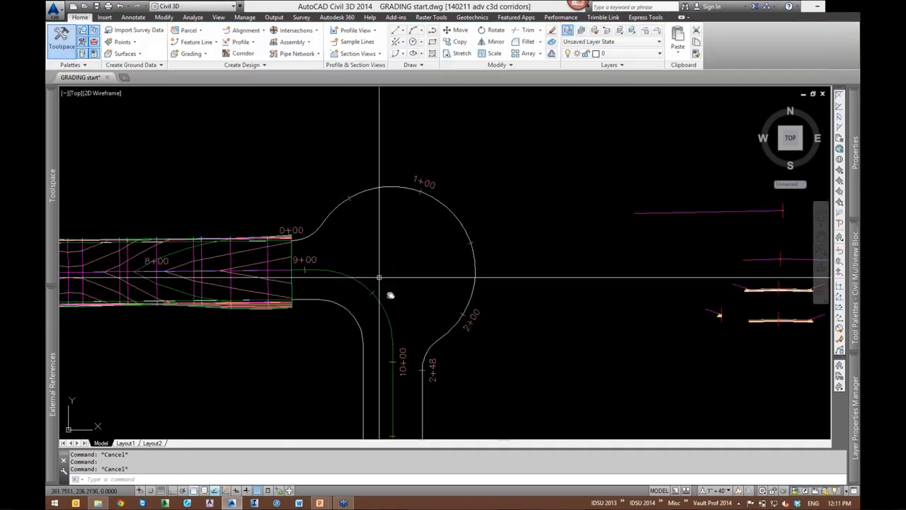
Examine the BIM Street alignment's curve through the bend in relation to the knuckle alignment
{"action": "scroll", "coordinate": [378, 278], "scroll_direction": "up", "scroll_amount": 2}
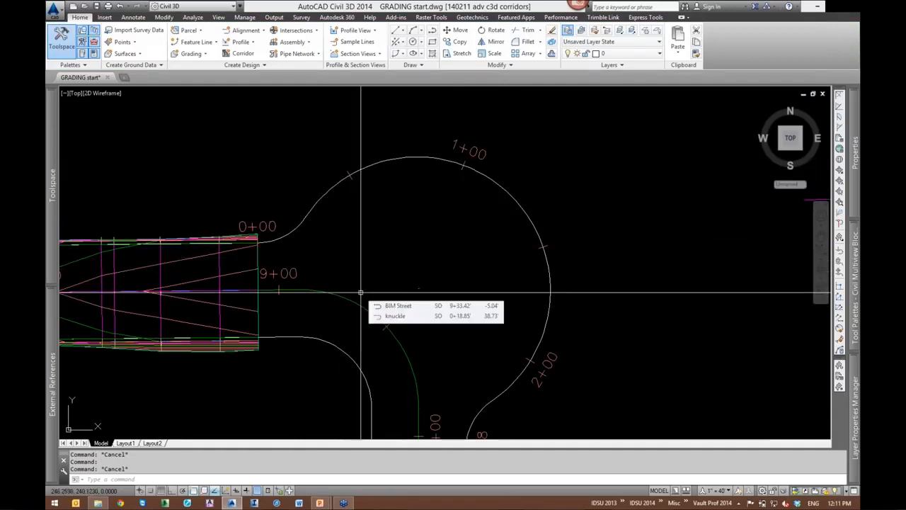
{"action": "middle_click_drag", "start_coordinate": [349, 275], "coordinate": [377, 266]}
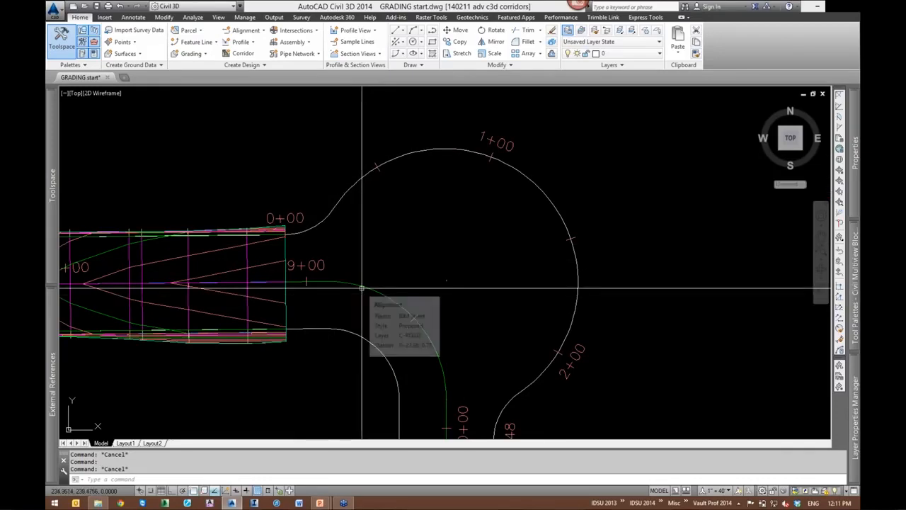
{"action": "scroll", "coordinate": [362, 289], "scroll_direction": "down", "scroll_amount": 3}
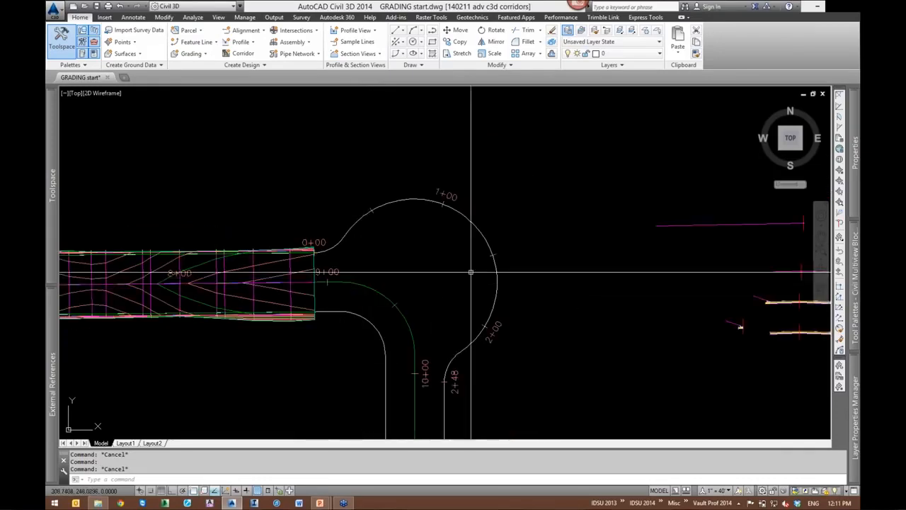
{"action": "mouse_move", "coordinate": [467, 281]}
{"action": "middle_mouse_down"}
{"action": "mouse_move", "coordinate": [386, 264]}
{"action": "mouse_move", "coordinate": [412, 269]}
{"action": "middle_mouse_up"}
{"action": "middle_click_drag", "start_coordinate": [367, 246], "coordinate": [380, 266]}
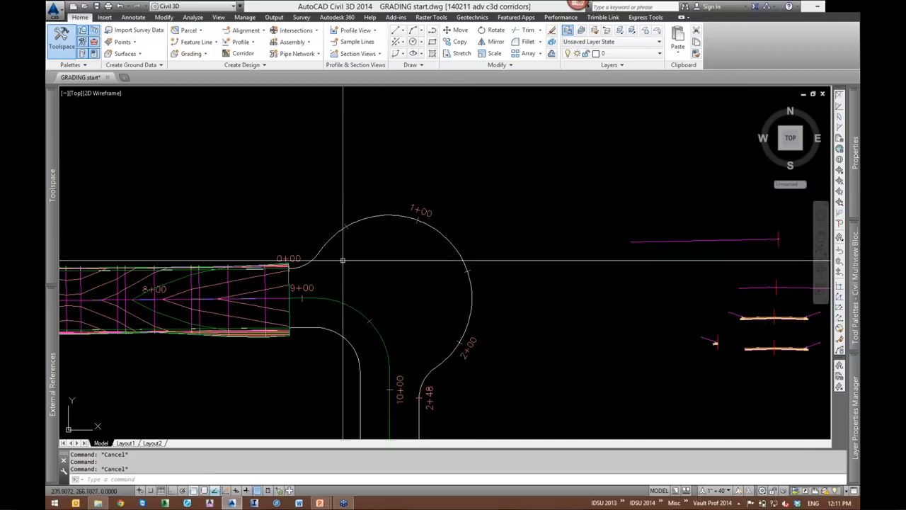
{"action": "middle_click_drag", "start_coordinate": [340, 257], "coordinate": [334, 254]}
{"action": "scroll", "coordinate": [349, 297], "scroll_direction": "up", "scroll_amount": 2}
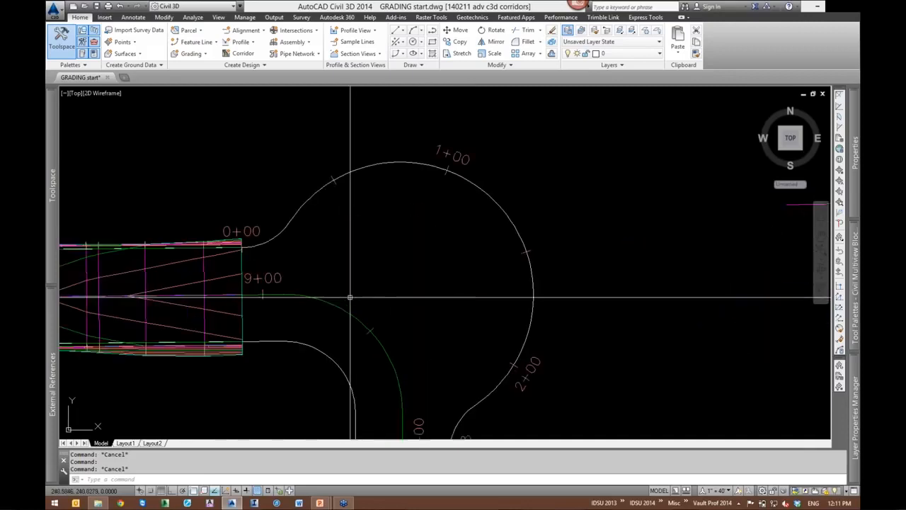
{"action": "left_click", "coordinate": [287, 295]}
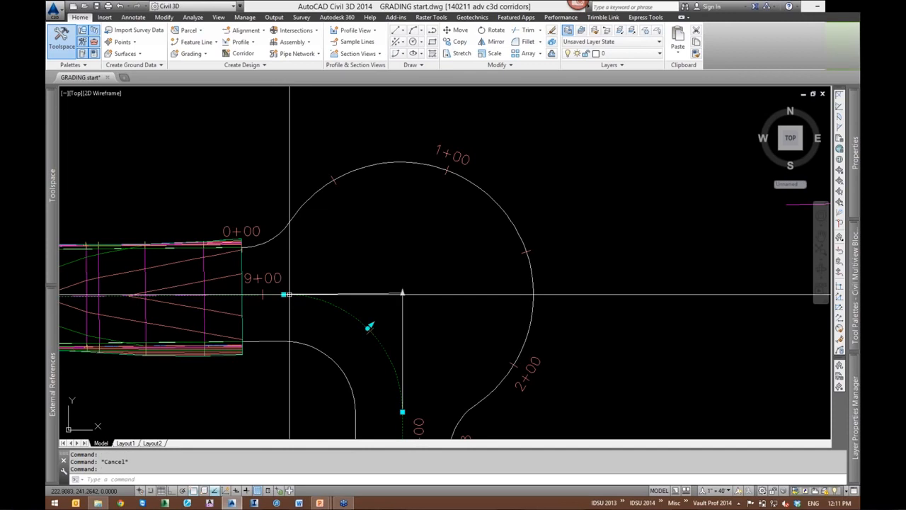
{"action": "scroll", "coordinate": [474, 329], "scroll_direction": "down", "scroll_amount": 2}
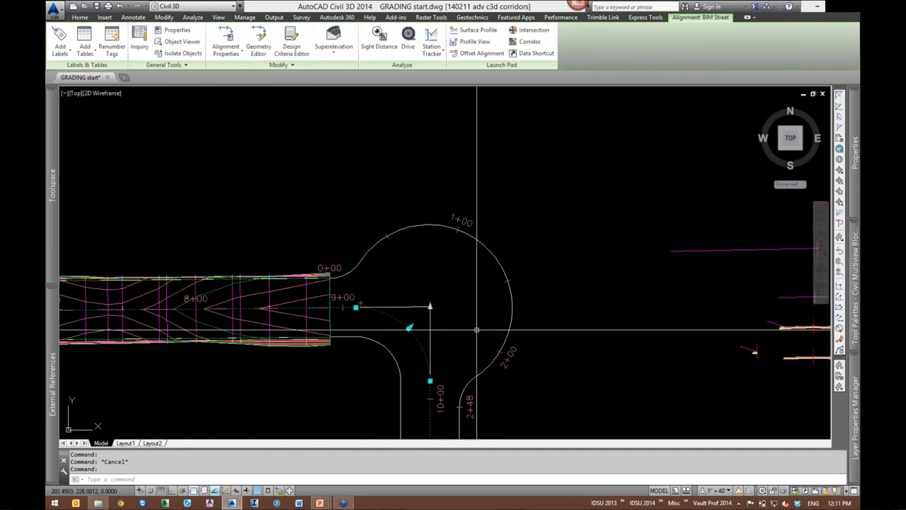
{"action": "middle_click_drag", "start_coordinate": [573, 283], "coordinate": [555, 240]}
{"action": "left_click", "coordinate": [535, 177]}
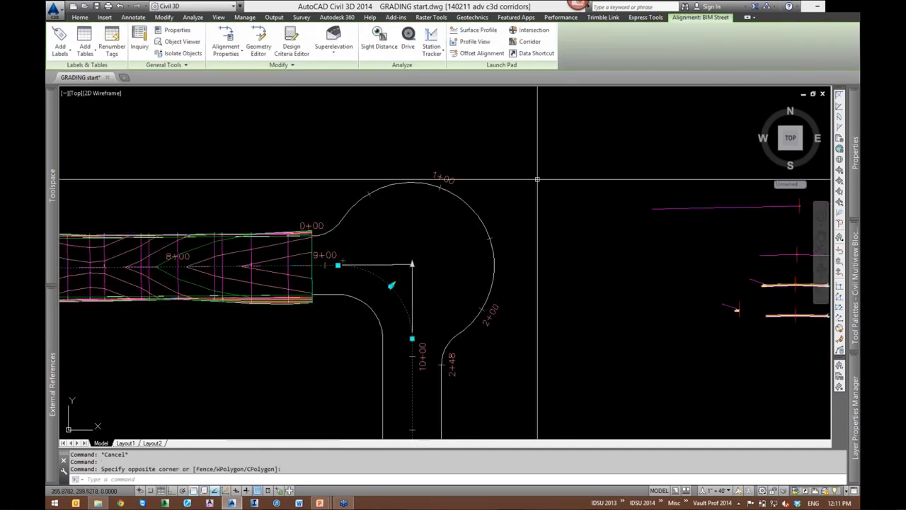
{"action": "key", "text": "Escape"}
{"action": "key", "text": "Escape"}
Examine how the end of the modelled corridor meets the start of the knuckle and the inside edge of the bend
{"action": "middle_click_drag", "start_coordinate": [417, 203], "coordinate": [519, 220]}
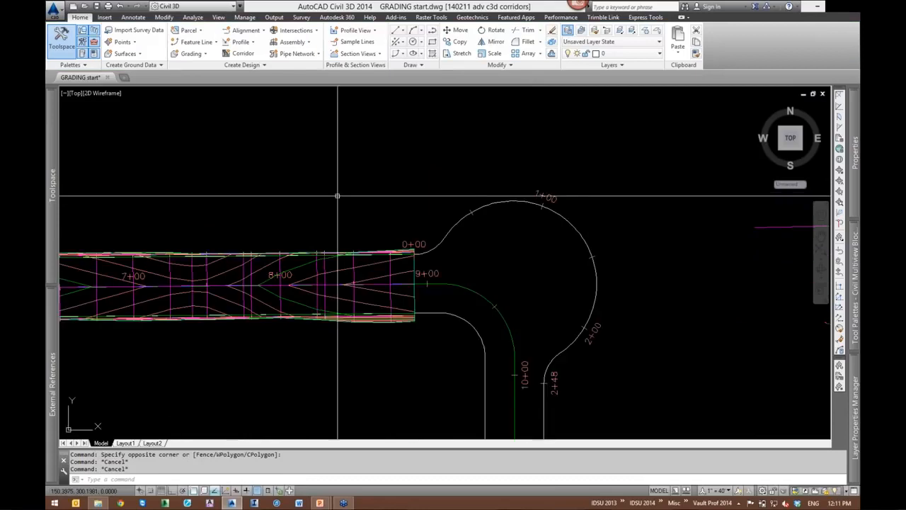
{"action": "middle_click_drag", "start_coordinate": [348, 191], "coordinate": [370, 179]}
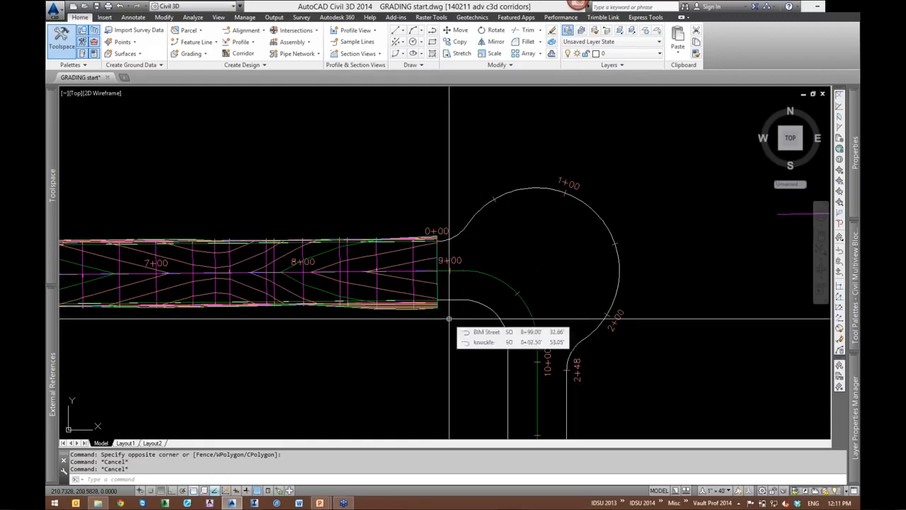
{"action": "middle_click_drag", "start_coordinate": [453, 328], "coordinate": [377, 313]}
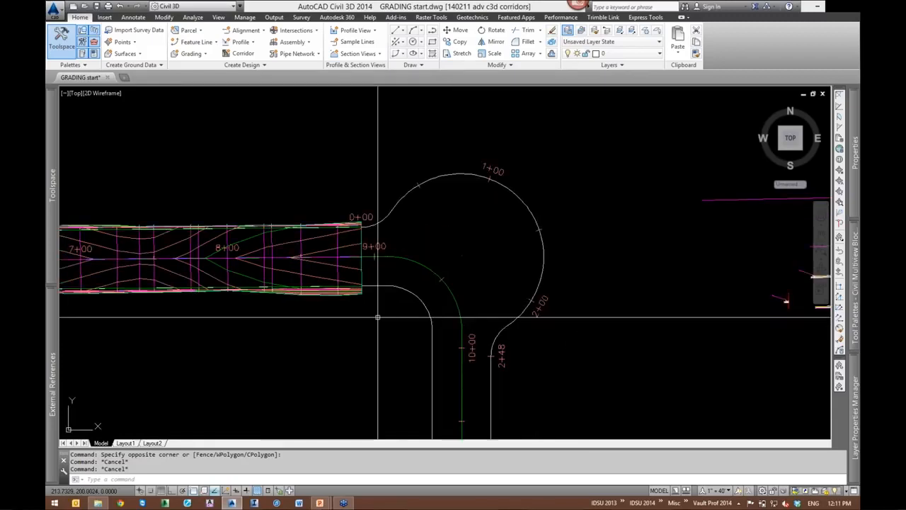
{"action": "middle_click_drag", "start_coordinate": [459, 226], "coordinate": [441, 266]}
{"action": "mouse_move", "coordinate": [440, 265]}
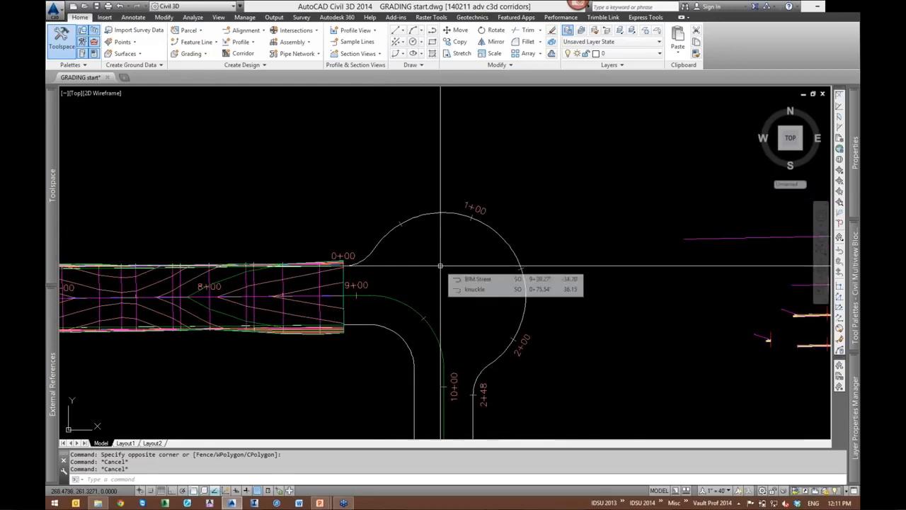
{"action": "left_click", "coordinate": [316, 180]}
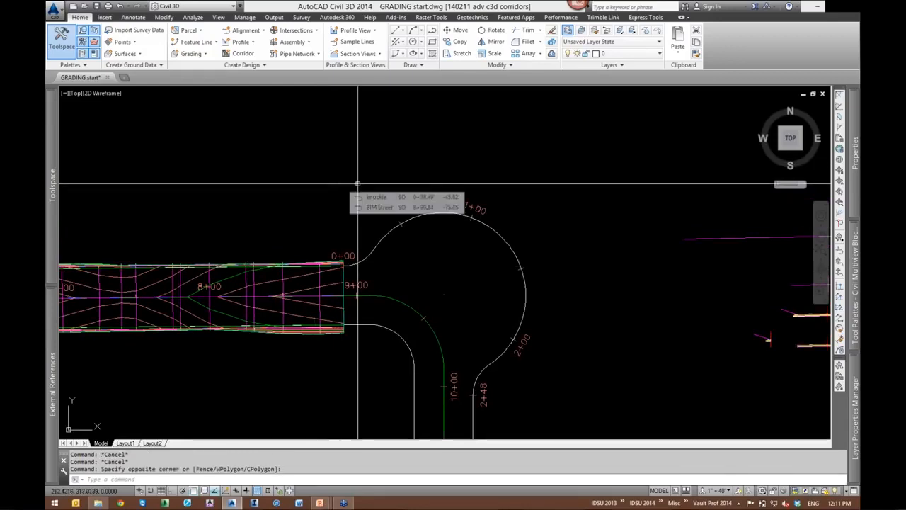
{"action": "middle_click_drag", "start_coordinate": [550, 182], "coordinate": [476, 176]}
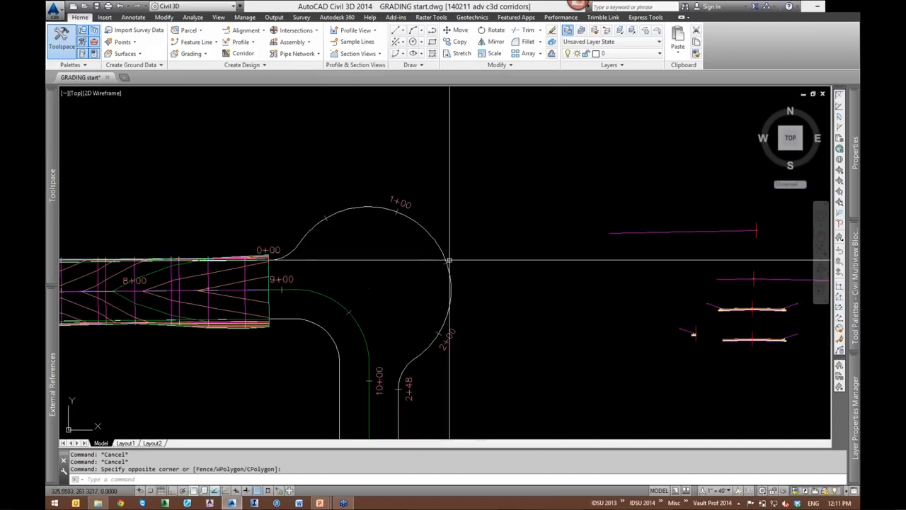
{"action": "middle_click_drag", "start_coordinate": [577, 304], "coordinate": [547, 307]}
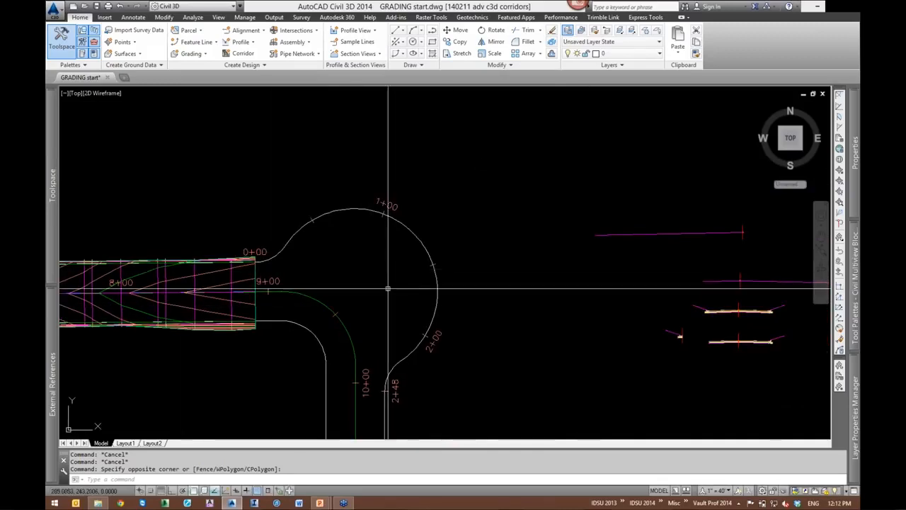
Inspect the properties of the LinkWidthAndSlope subassembly on the uppermost assembly
{"action": "middle_click_drag", "start_coordinate": [665, 249], "coordinate": [469, 273]}
{"action": "scroll", "coordinate": [470, 273], "scroll_direction": "up", "scroll_amount": 2}
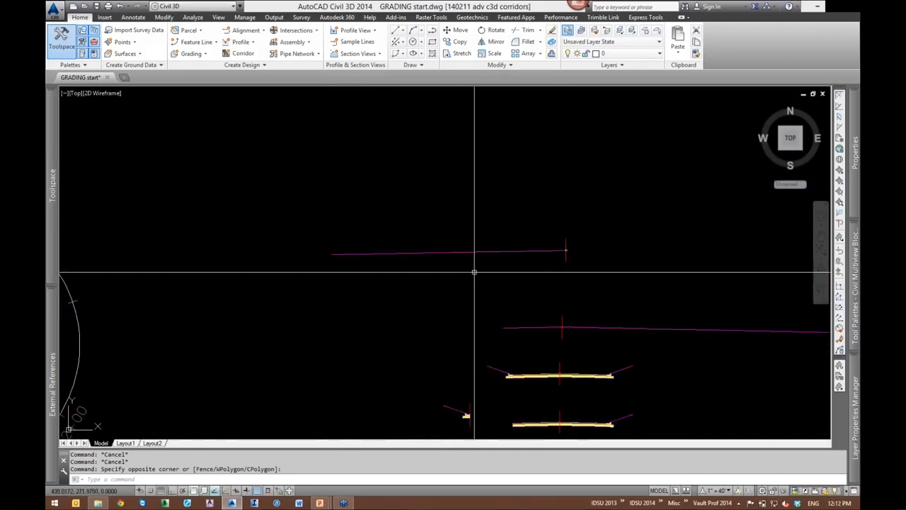
{"action": "left_click", "coordinate": [494, 279]}
{"action": "key", "text": "Escape"}
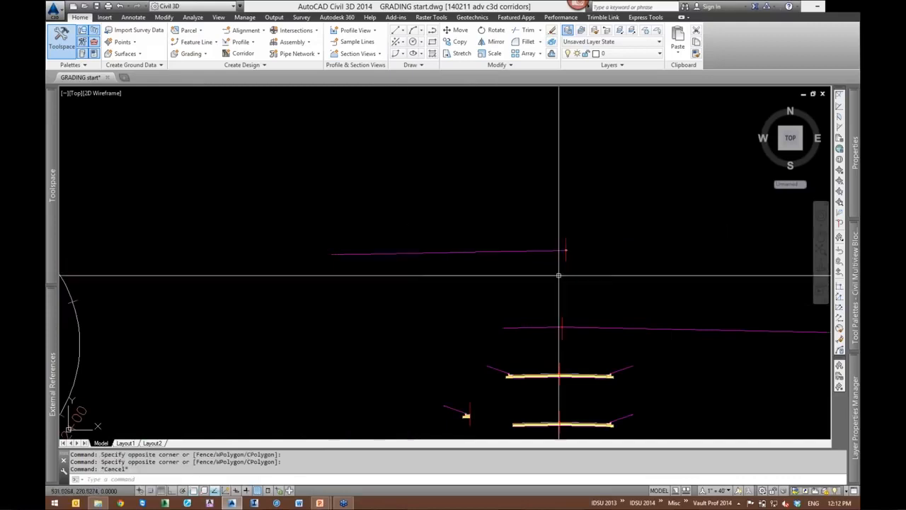
{"action": "scroll", "coordinate": [538, 269], "scroll_direction": "up", "scroll_amount": 2}
{"action": "left_click_drag", "start_coordinate": [523, 270], "coordinate": [447, 203]}
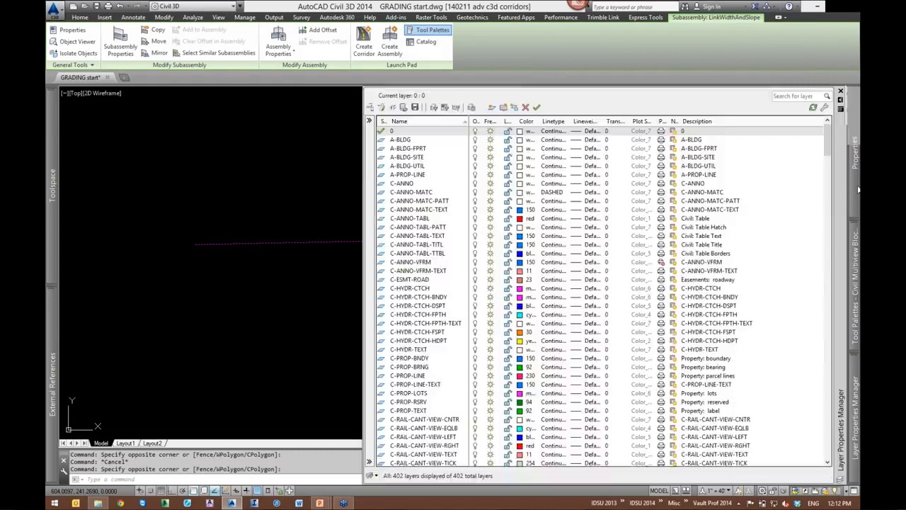
{"action": "mouse_move", "coordinate": [855, 152]}
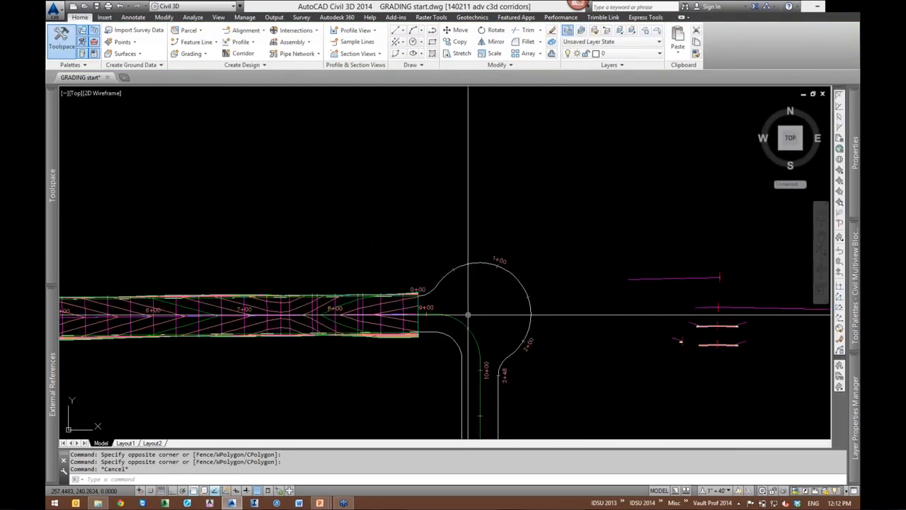
Examine the road's profile view from the bend to the end of the street, and return to the knuckle in plan
{"action": "scroll", "coordinate": [373, 285], "scroll_direction": "up", "scroll_amount": 2}
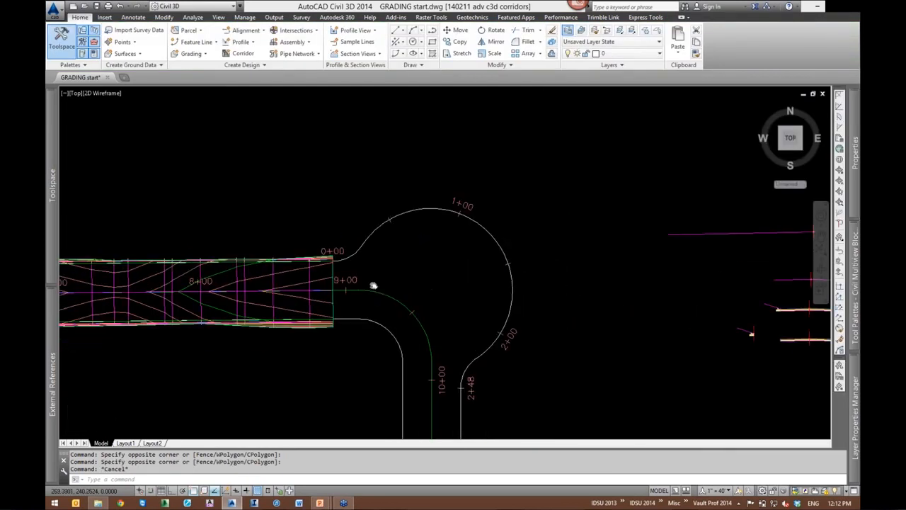
{"action": "middle_click_drag", "start_coordinate": [373, 285], "coordinate": [317, 279]}
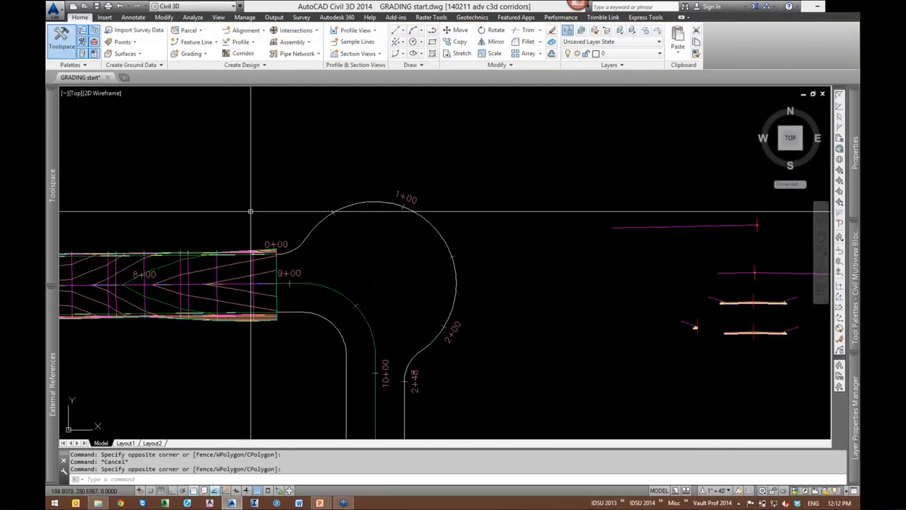
{"action": "scroll", "coordinate": [370, 388], "scroll_direction": "down", "scroll_amount": 3}
{"action": "middle_click_drag", "start_coordinate": [443, 227], "coordinate": [483, 373]}
{"action": "scroll", "coordinate": [526, 274], "scroll_direction": "up", "scroll_amount": 2}
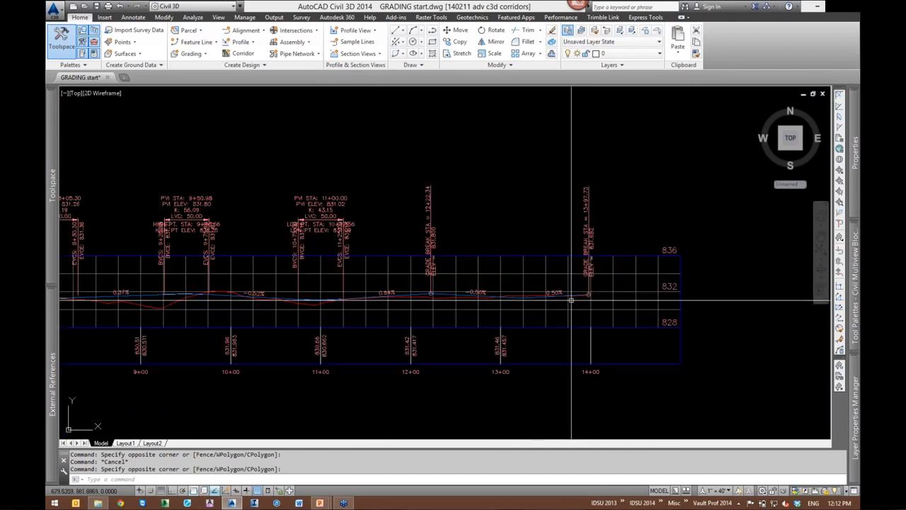
{"action": "scroll", "coordinate": [460, 280], "scroll_direction": "down", "scroll_amount": 4}
{"action": "middle_click_drag", "start_coordinate": [477, 281], "coordinate": [528, 160]}
{"action": "middle_click_drag", "start_coordinate": [394, 399], "coordinate": [412, 241]}
{"action": "scroll", "coordinate": [414, 310], "scroll_direction": "up", "scroll_amount": 2}
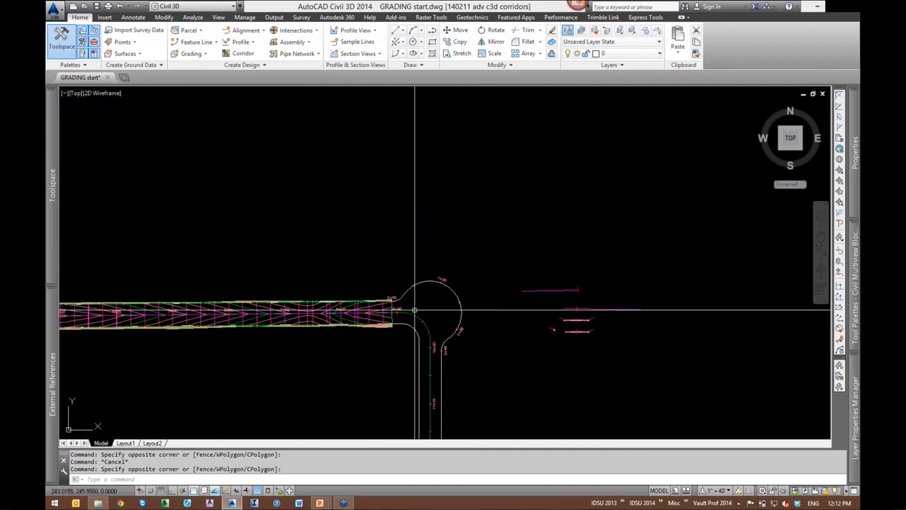
Create a corridor named AUX from the BIM Street alignment, FG profile and AUX knuckle assembly, with no target surface and baseline parameters enabled
{"action": "scroll", "coordinate": [425, 320], "scroll_direction": "up", "scroll_amount": 5}
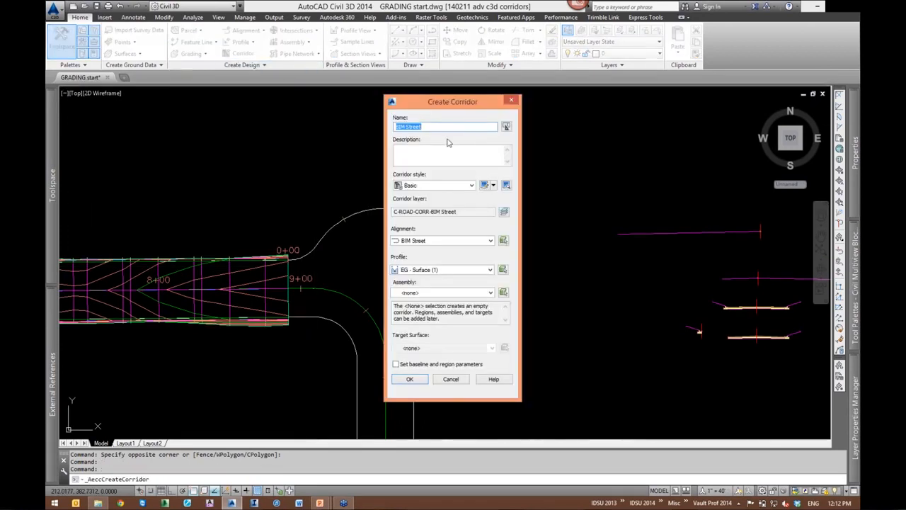
{"action": "type", "text": "AUX"}
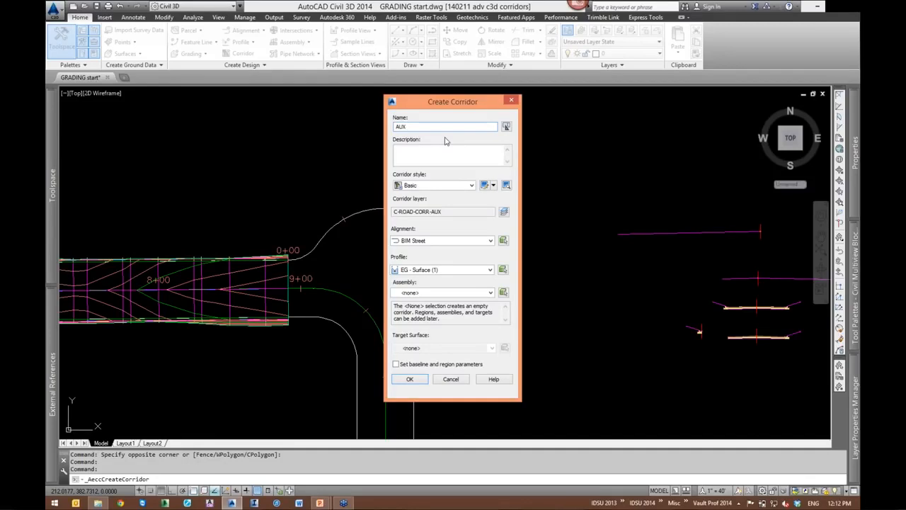
{"action": "left_click", "coordinate": [404, 269]}
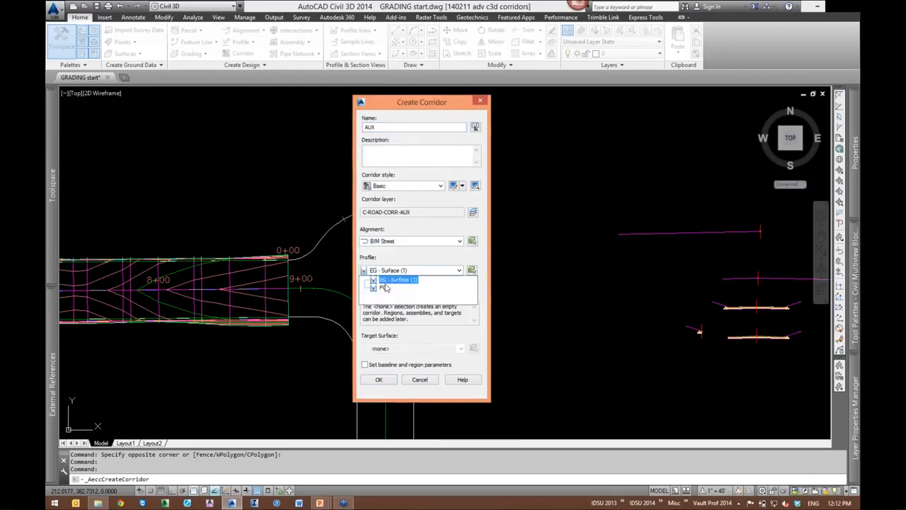
{"action": "left_click", "coordinate": [446, 287]}
{"action": "left_click", "coordinate": [414, 293]}
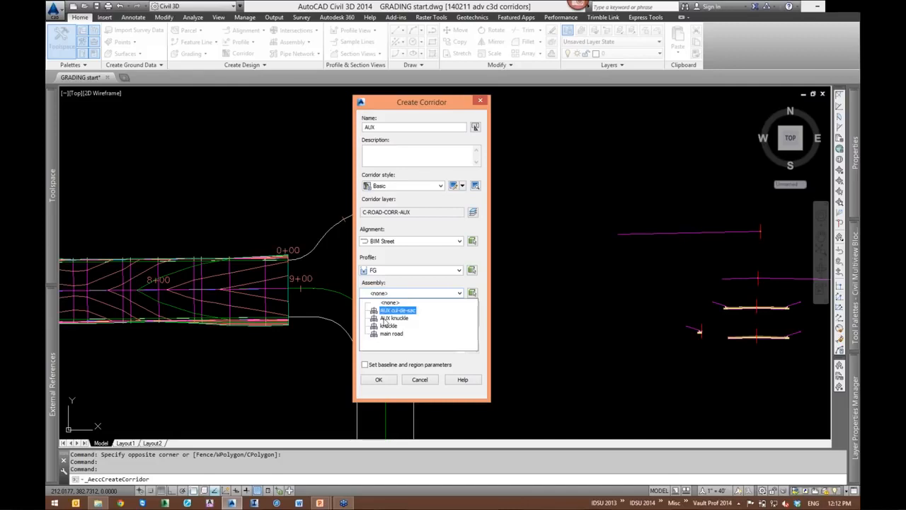
{"action": "left_click", "coordinate": [390, 318]}
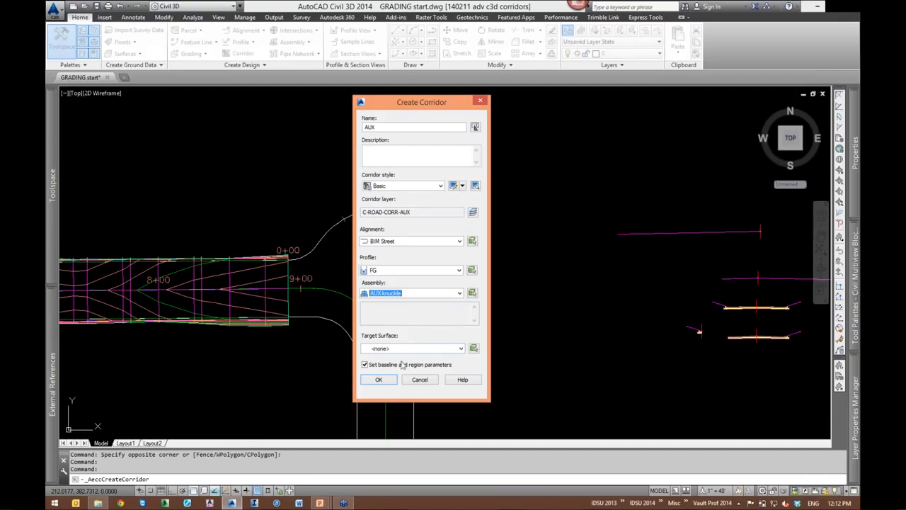
{"action": "left_click", "coordinate": [379, 381]}
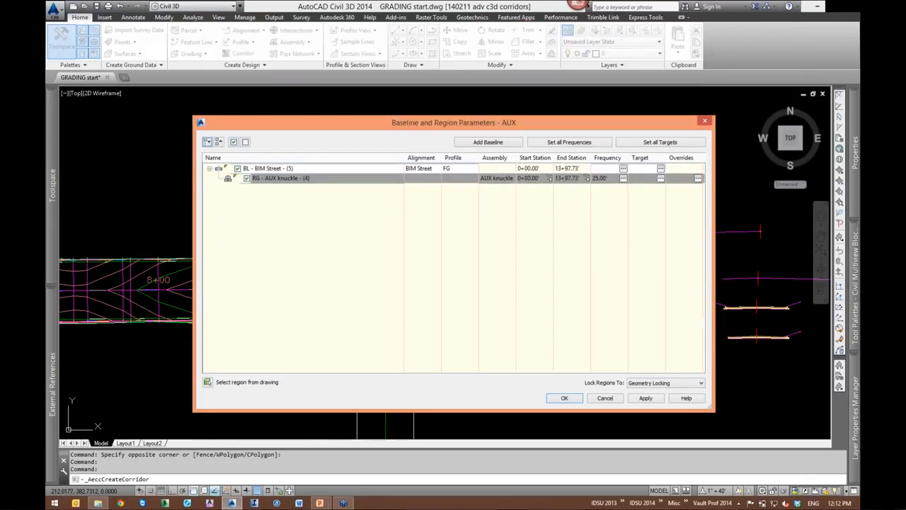
Limit the AUX knuckle region to the length of the knuckle, from station 8+91.21 to station 10+05.63
{"action": "scroll", "coordinate": [300, 263], "scroll_direction": "up", "scroll_amount": 4}
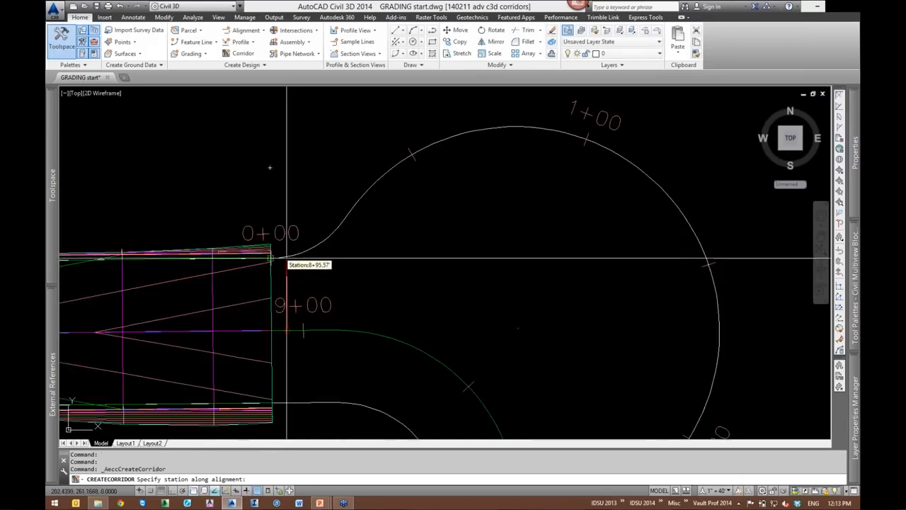
{"action": "left_click", "coordinate": [284, 260]}
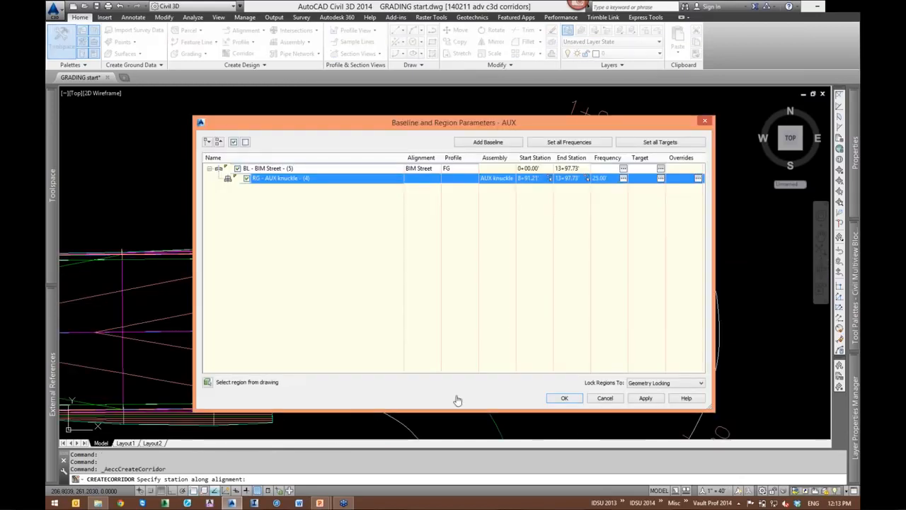
{"action": "left_click", "coordinate": [587, 178]}
{"action": "middle_click_drag", "start_coordinate": [491, 429], "coordinate": [437, 267]}
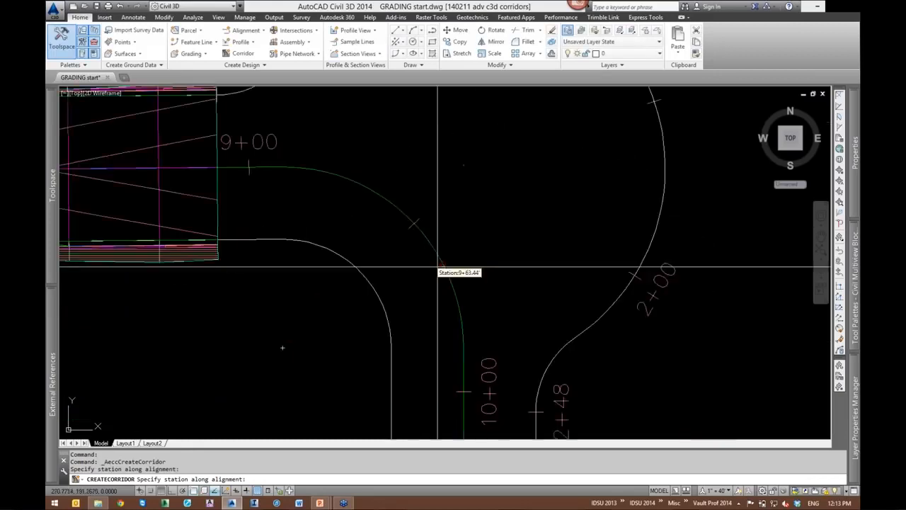
{"action": "scroll", "coordinate": [446, 273], "scroll_direction": "down", "scroll_amount": 2}
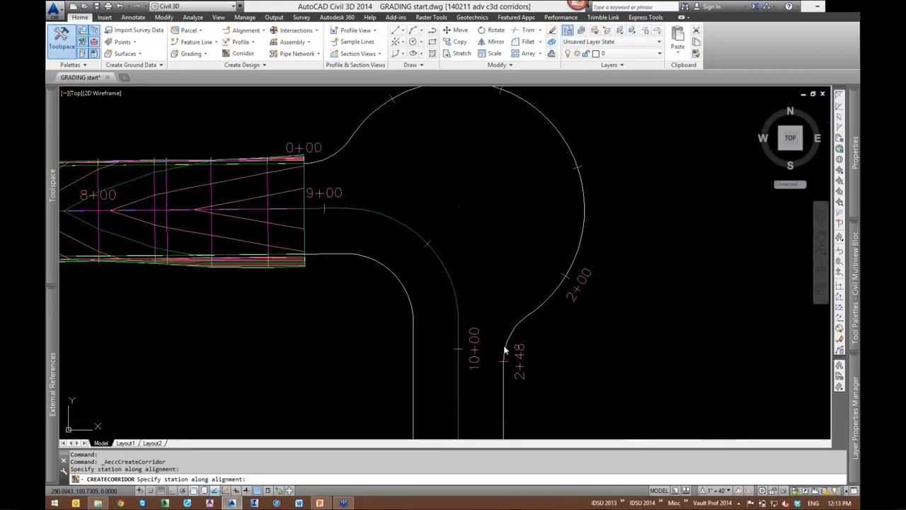
{"action": "left_click", "coordinate": [507, 349]}
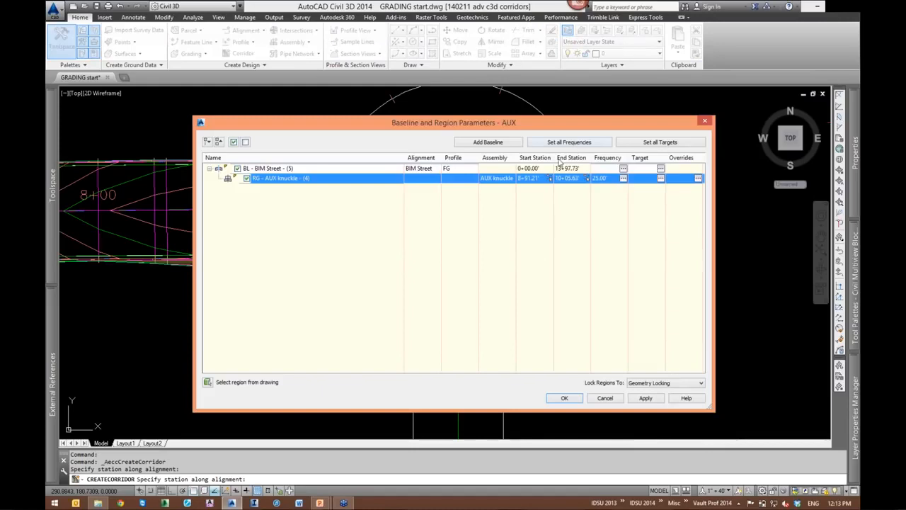
Set the assembly frequency along curves to 5 feet for all regions and build the AUX corridor
{"action": "left_click", "coordinate": [567, 143]}
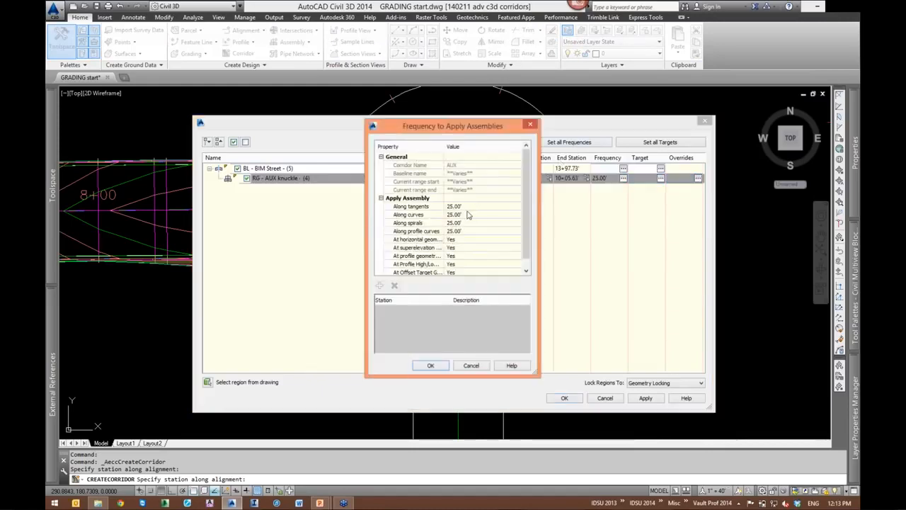
{"action": "left_click", "coordinate": [454, 215]}
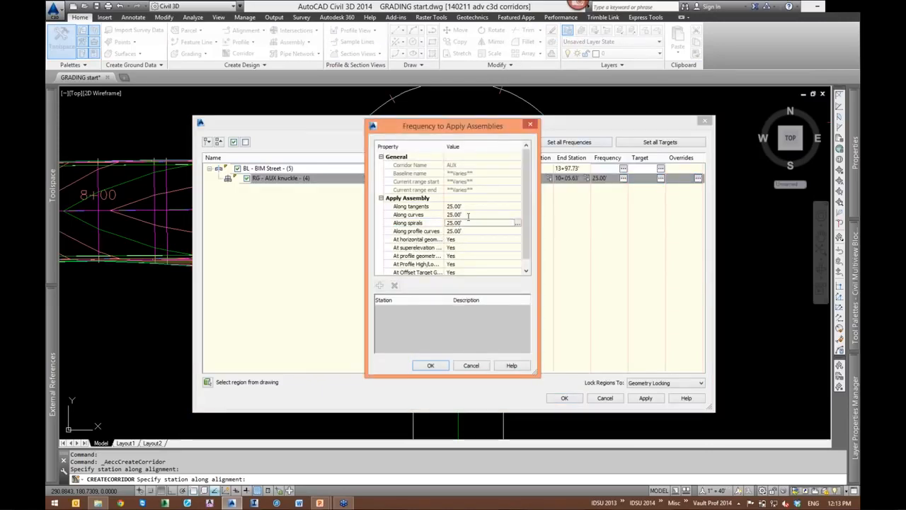
{"action": "type", "text": "5"}
{"action": "left_click", "coordinate": [429, 366]}
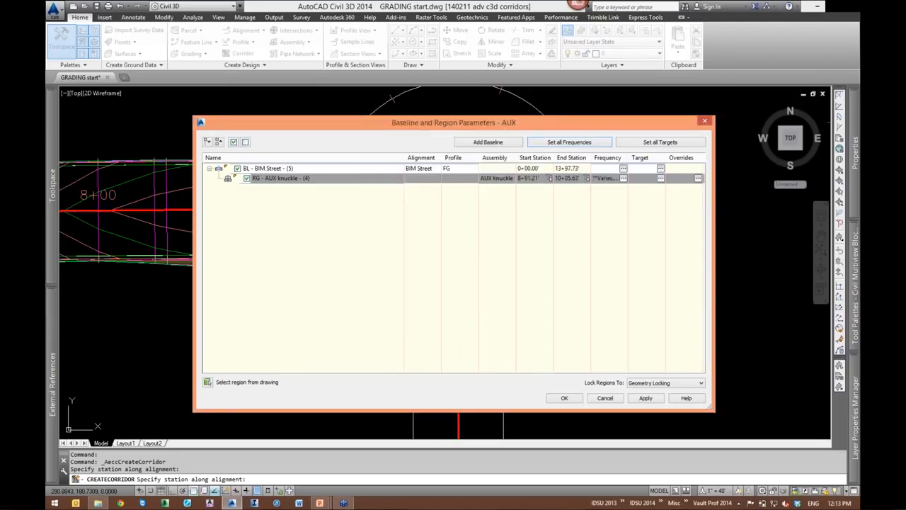
{"action": "left_click", "coordinate": [564, 397]}
{"action": "scroll", "coordinate": [215, 427], "scroll_direction": "down", "scroll_amount": 2}
{"action": "key", "text": "Escape"}
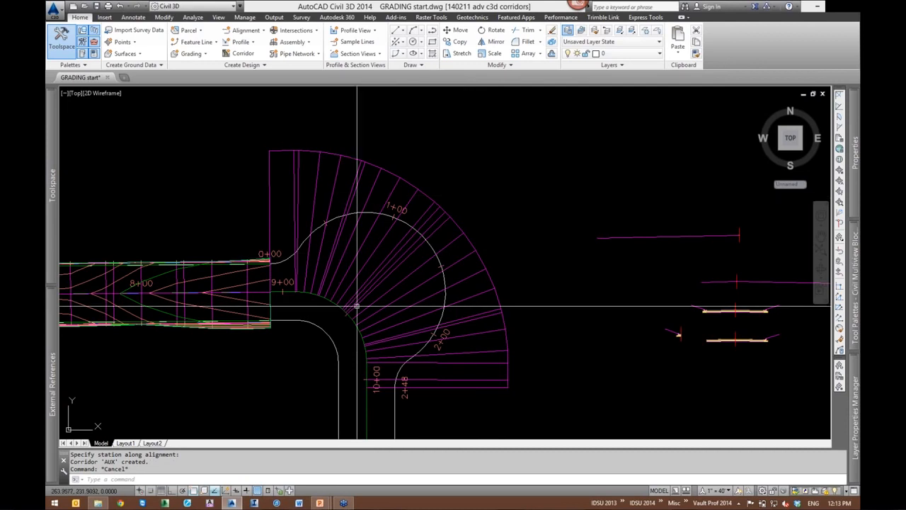
Create a corridor surface for the AUX corridor from the Top links
{"action": "middle_click_drag", "start_coordinate": [502, 245], "coordinate": [559, 251]}
{"action": "left_click", "coordinate": [424, 182]}
{"action": "left_click", "coordinate": [415, 188]}
{"action": "right_click", "coordinate": [574, 198]}
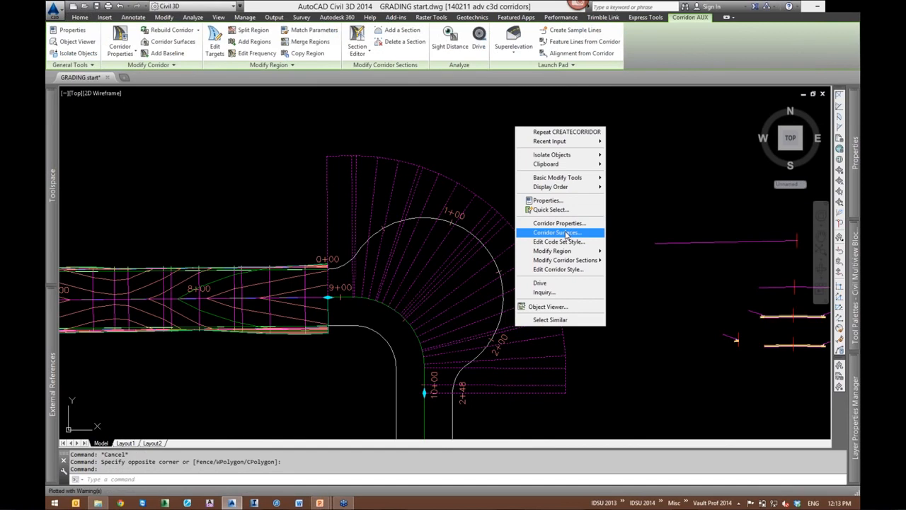
{"action": "left_click", "coordinate": [566, 235]}
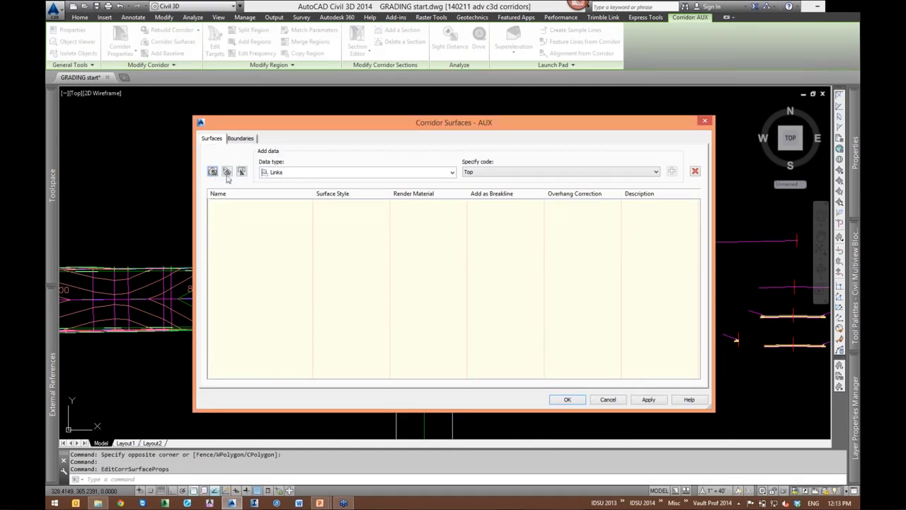
{"action": "left_click", "coordinate": [227, 173]}
{"action": "left_click", "coordinate": [672, 172]}
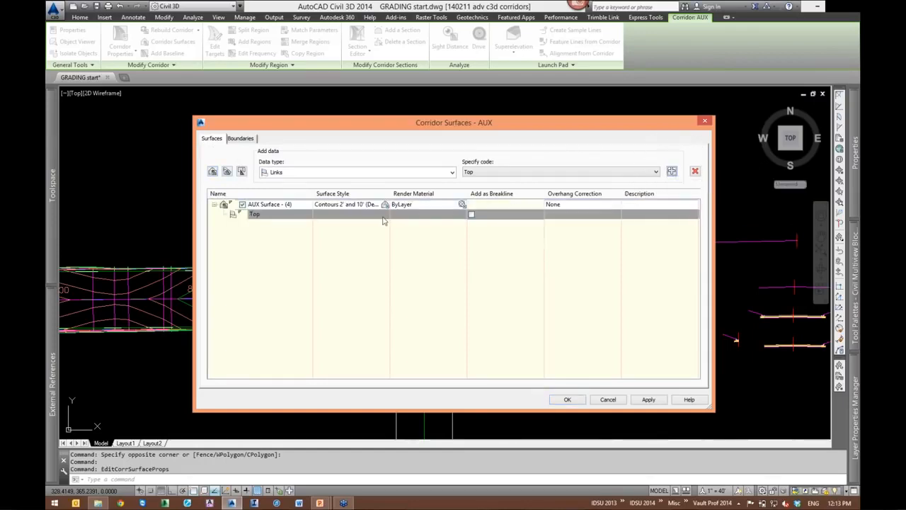
{"action": "left_click", "coordinate": [567, 401]}
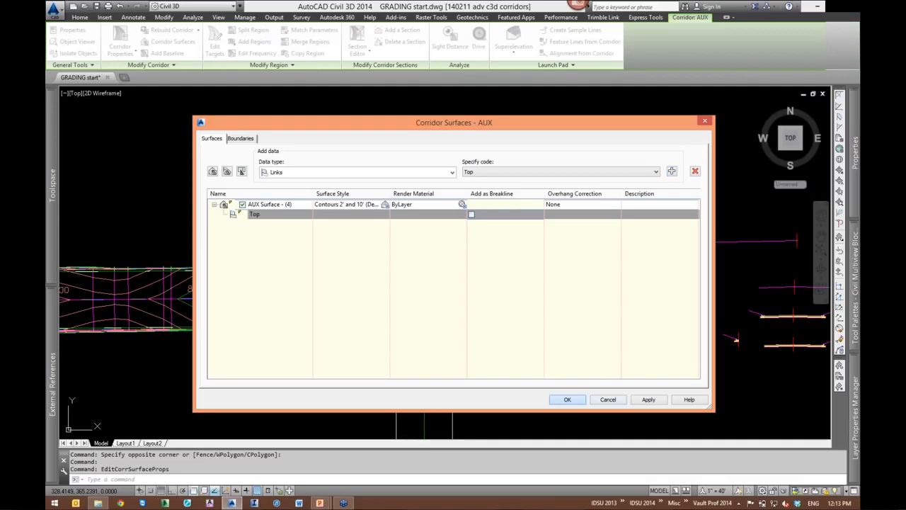
Thaw the C-TOPO layer
{"action": "type", "text": "LA"}
{"action": "key", "text": "Return"}
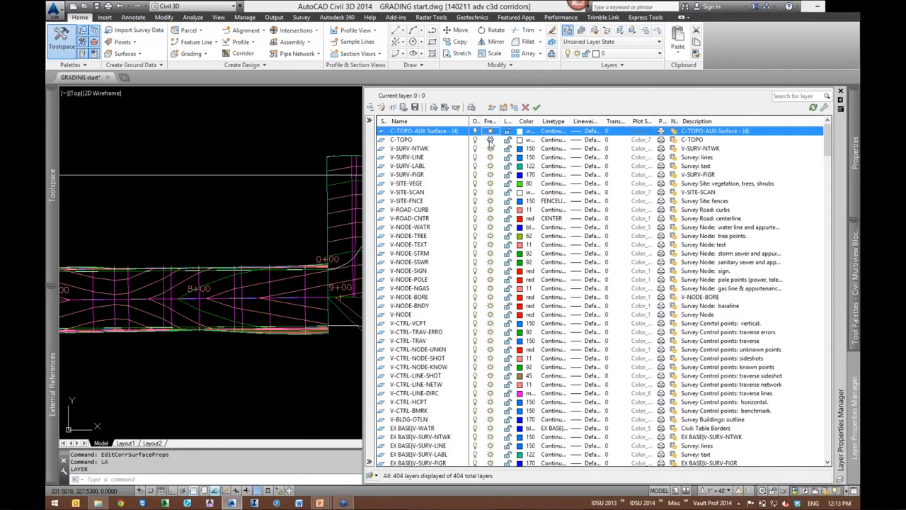
{"action": "left_click", "coordinate": [490, 140]}
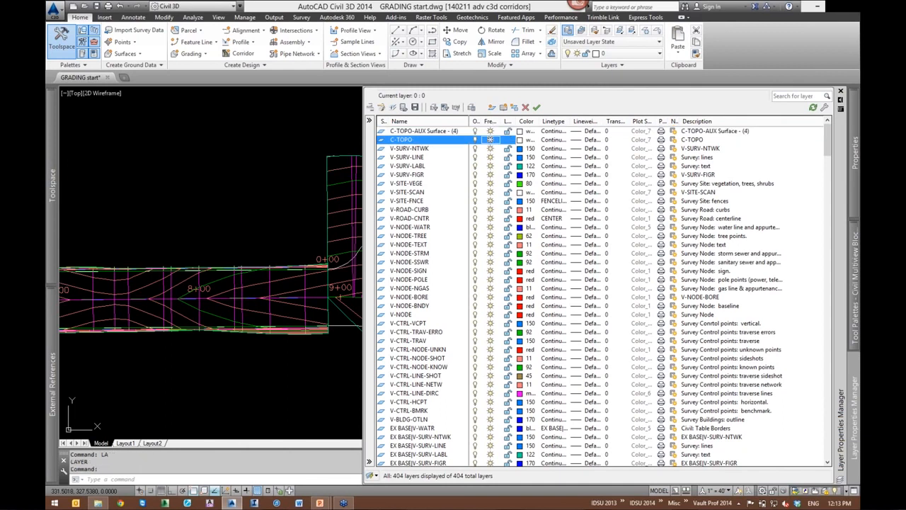
{"action": "left_click", "coordinate": [490, 139]}
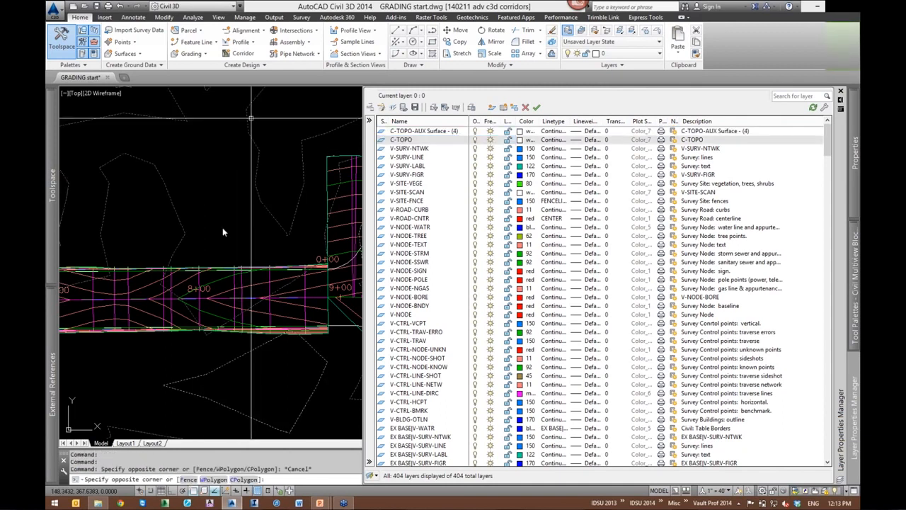
Change the EG surface's style to No Display
{"action": "left_click", "coordinate": [183, 155]}
{"action": "right_click", "coordinate": [183, 155]}
{"action": "left_click", "coordinate": [223, 265]}
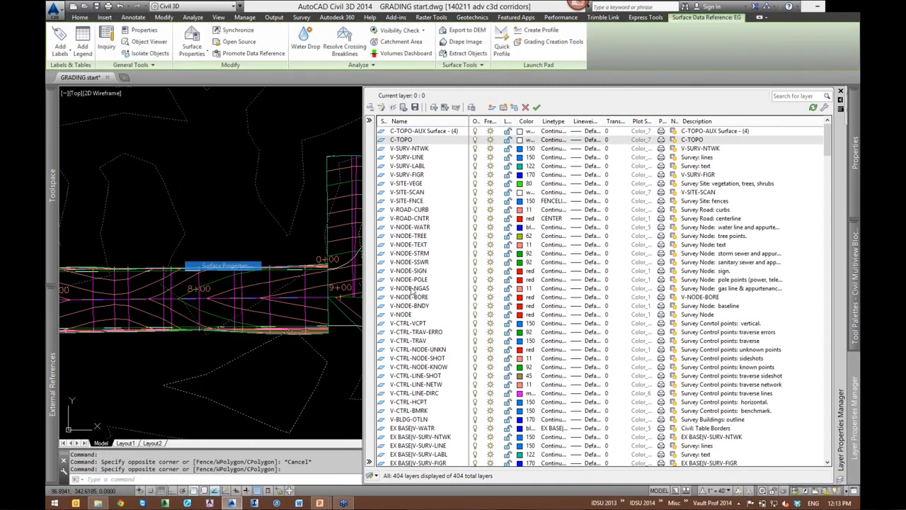
{"action": "left_click", "coordinate": [410, 292]}
{"action": "left_click", "coordinate": [396, 303]}
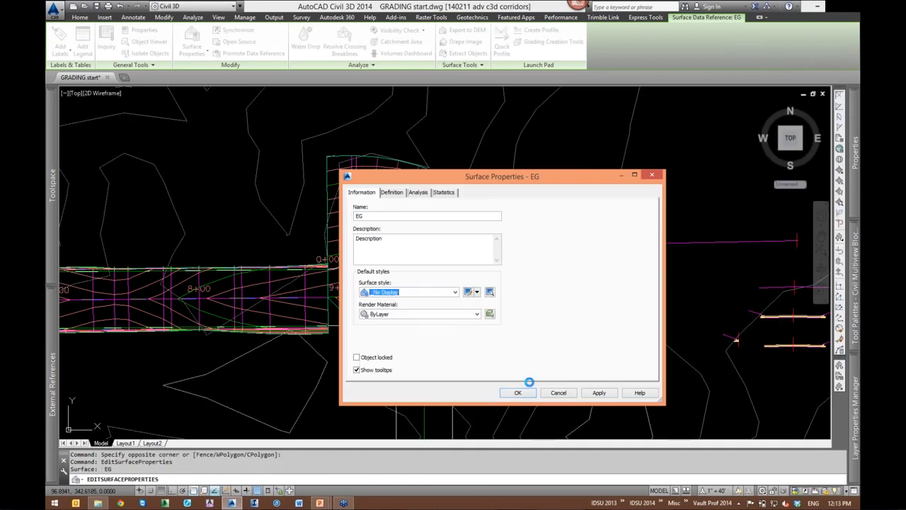
{"action": "key", "text": "Escape"}
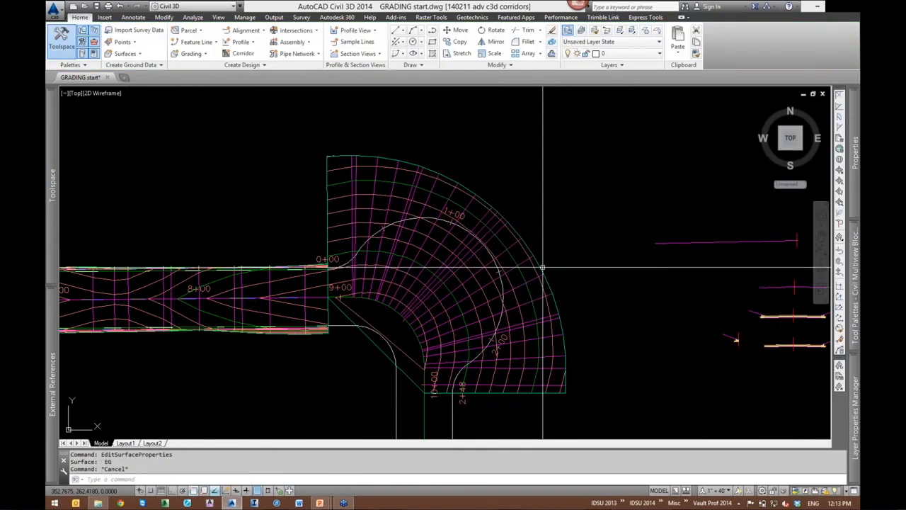
Create a surface profile along the knuckle alignment from AUX Surface - (4), sampling stations 0+00.00 to 2+48.21
{"action": "middle_click_drag", "start_coordinate": [335, 222], "coordinate": [328, 231]}
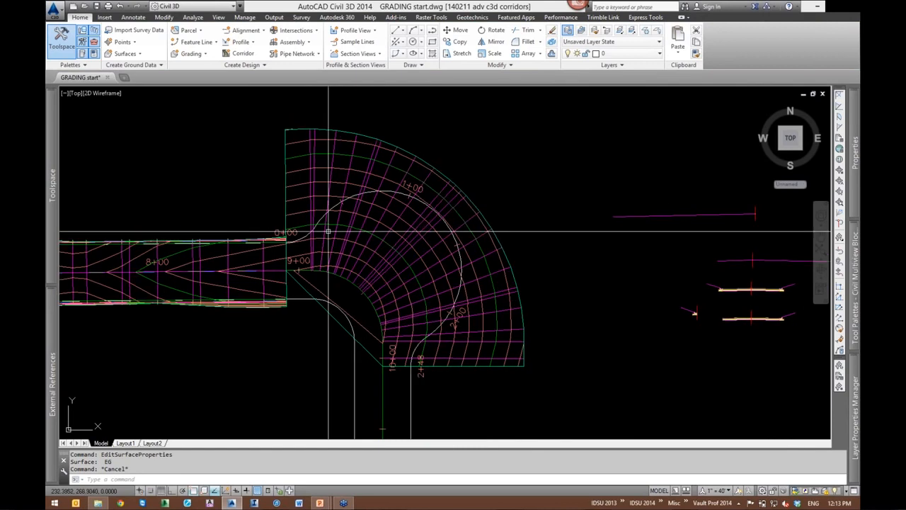
{"action": "scroll", "coordinate": [327, 231], "scroll_direction": "up", "scroll_amount": 2}
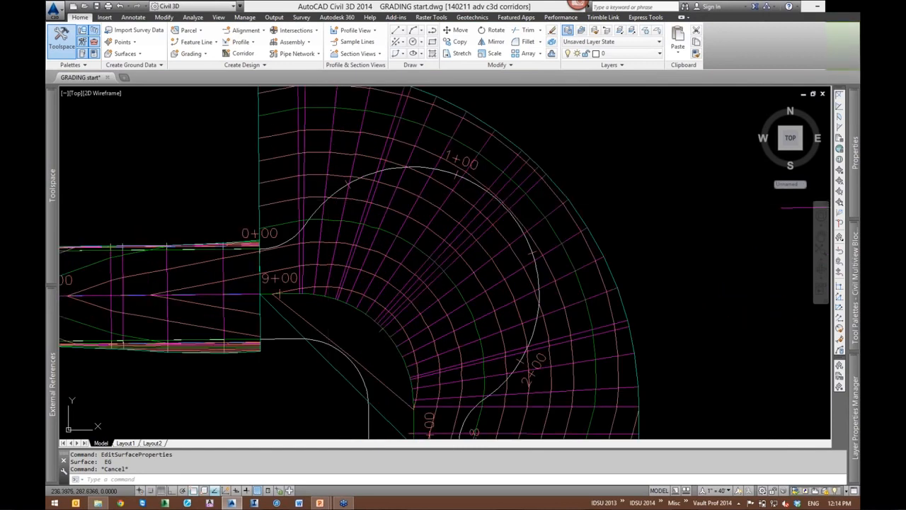
{"action": "left_click", "coordinate": [332, 196]}
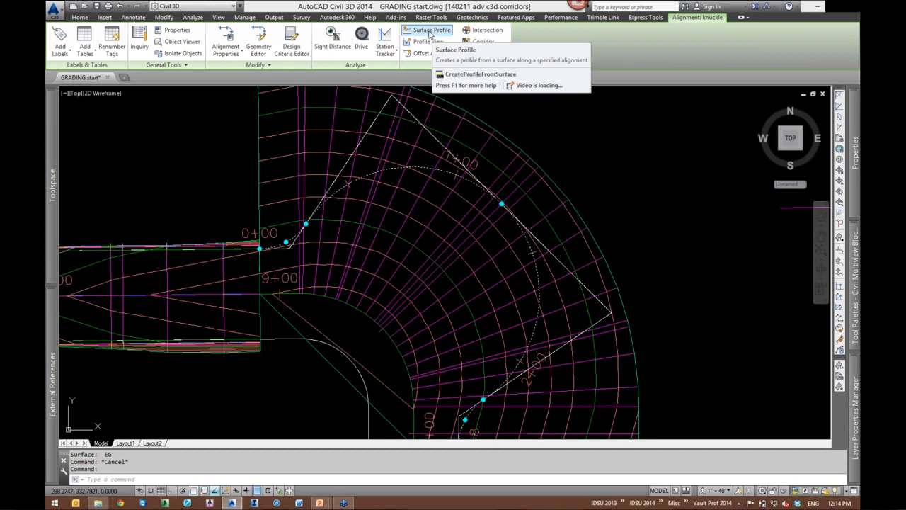
{"action": "left_click", "coordinate": [429, 33]}
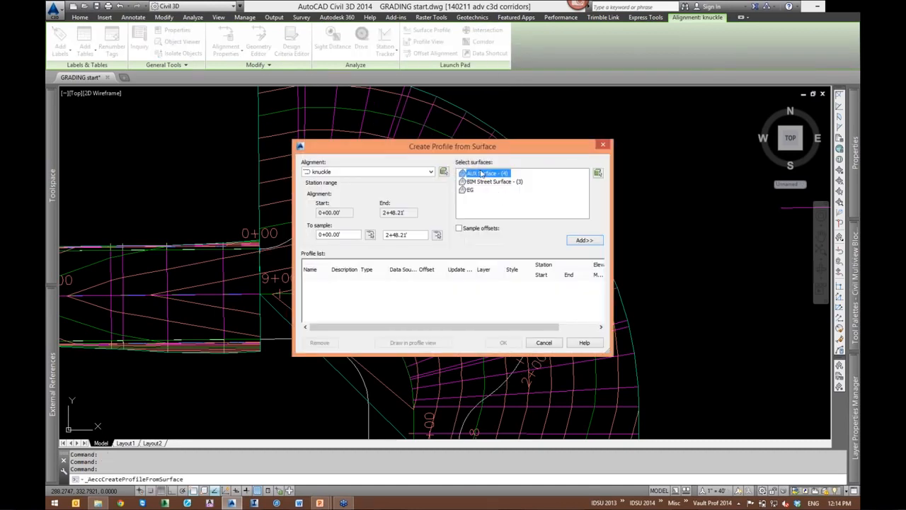
{"action": "left_click", "coordinate": [583, 241]}
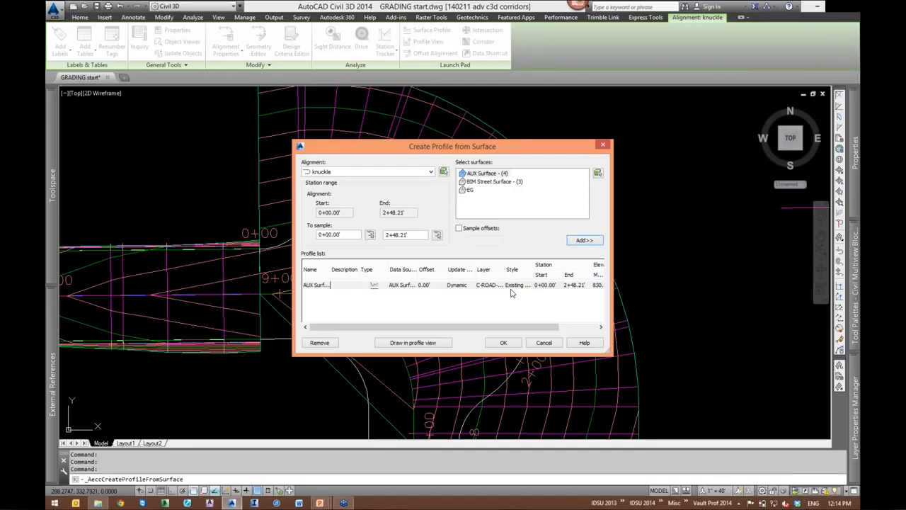
{"action": "left_click", "coordinate": [503, 342]}
{"action": "key", "text": "Escape"}
{"action": "key", "text": "Escape"}
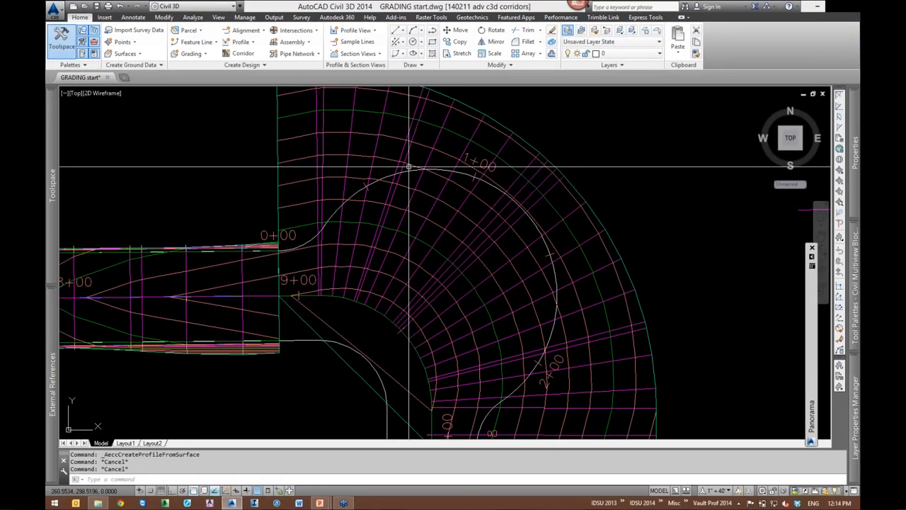
Freeze the layers of the AUX surface and the AUX corridor over the knuckle
{"action": "middle_click_drag", "start_coordinate": [555, 201], "coordinate": [497, 203]}
{"action": "double_click", "coordinate": [593, 172]}
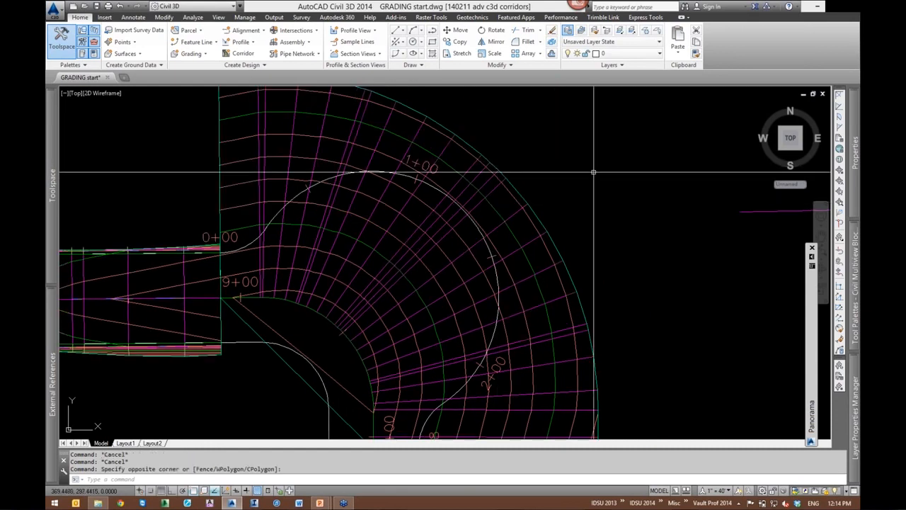
{"action": "scroll", "coordinate": [592, 177], "scroll_direction": "down", "scroll_amount": 2}
{"action": "middle_click_drag", "start_coordinate": [589, 182], "coordinate": [540, 180]}
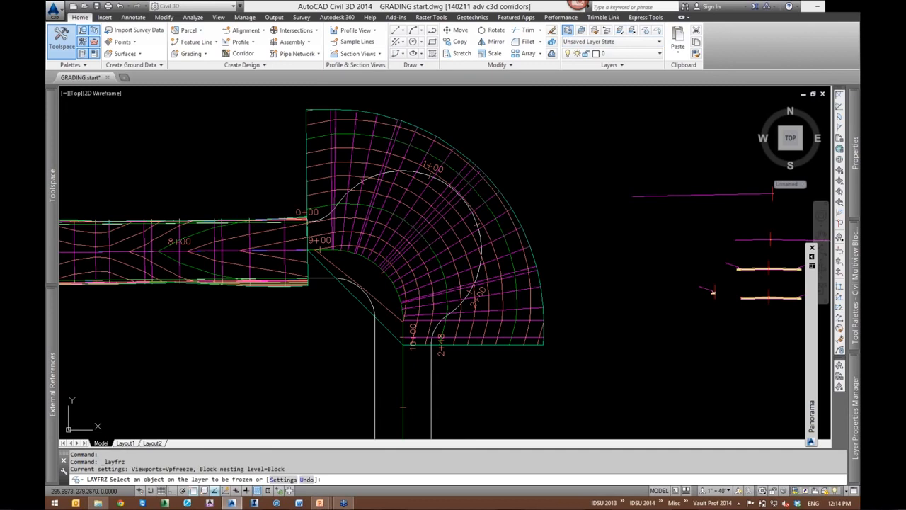
{"action": "left_click", "coordinate": [424, 189]}
{"action": "left_click", "coordinate": [423, 192]}
{"action": "left_click", "coordinate": [423, 192]}
{"action": "left_click", "coordinate": [417, 193]}
{"action": "key", "text": "Return"}
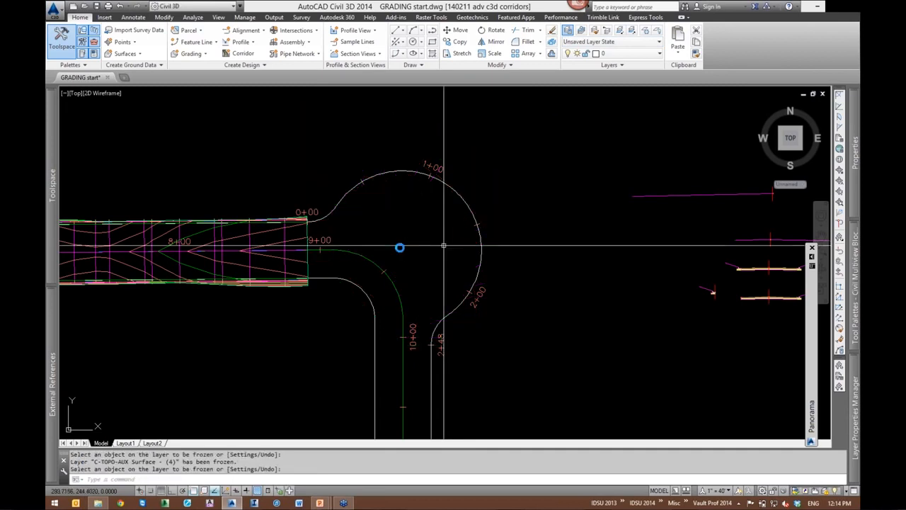
{"action": "middle_click_drag", "start_coordinate": [399, 247], "coordinate": [346, 248]}
{"action": "left_click", "coordinate": [505, 196]}
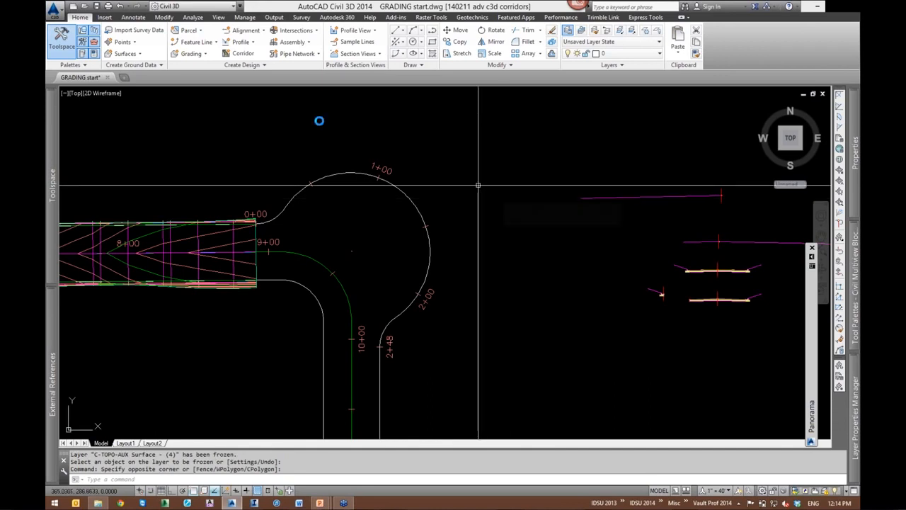
Add a region using the knuckle assembly to the BIM Street corridor, from the main road region's end at 8+91.16 to station 10+05.63
{"action": "middle_click_drag", "start_coordinate": [234, 243], "coordinate": [279, 238]}
{"action": "left_click", "coordinate": [279, 228]}
{"action": "left_click", "coordinate": [279, 228]}
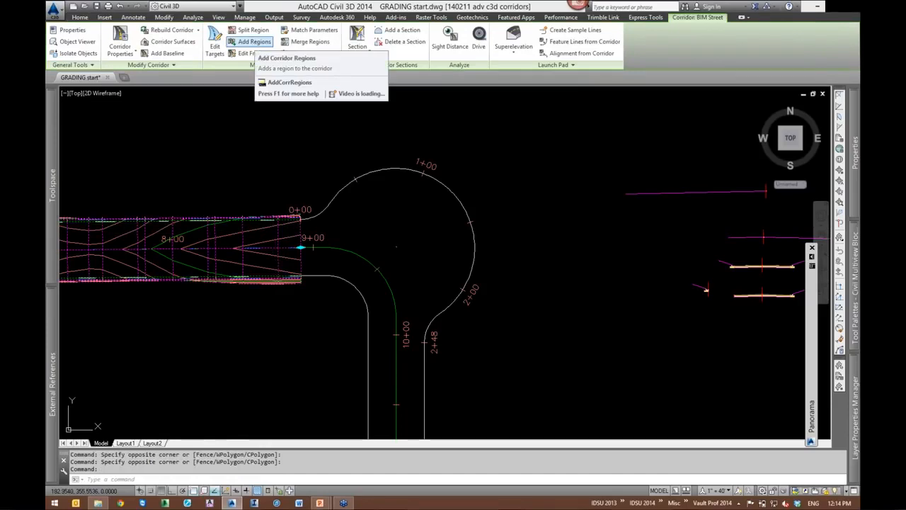
{"action": "left_click", "coordinate": [254, 41]}
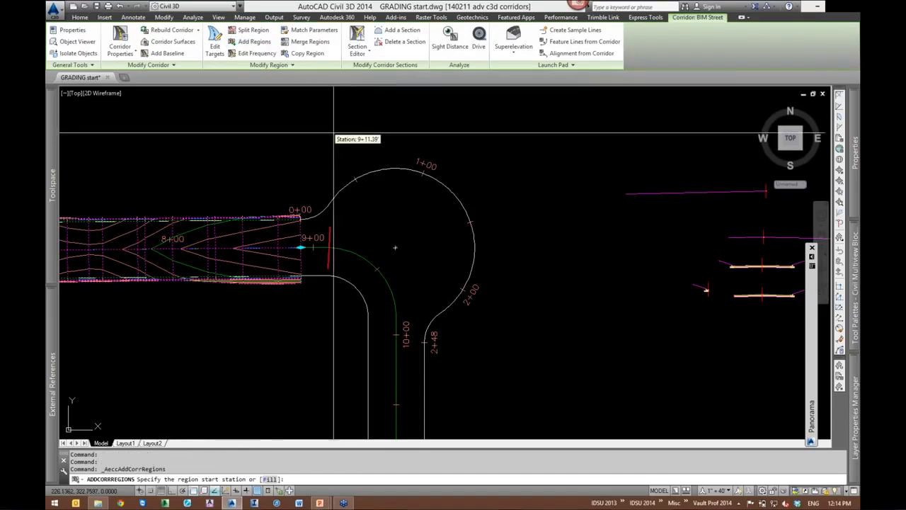
{"action": "left_click", "coordinate": [274, 145]}
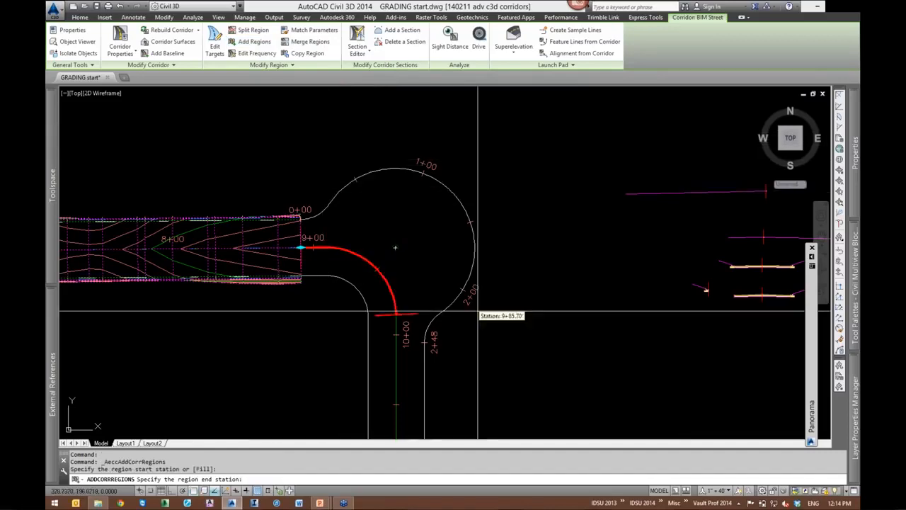
{"action": "scroll", "coordinate": [428, 337], "scroll_direction": "up", "scroll_amount": 2}
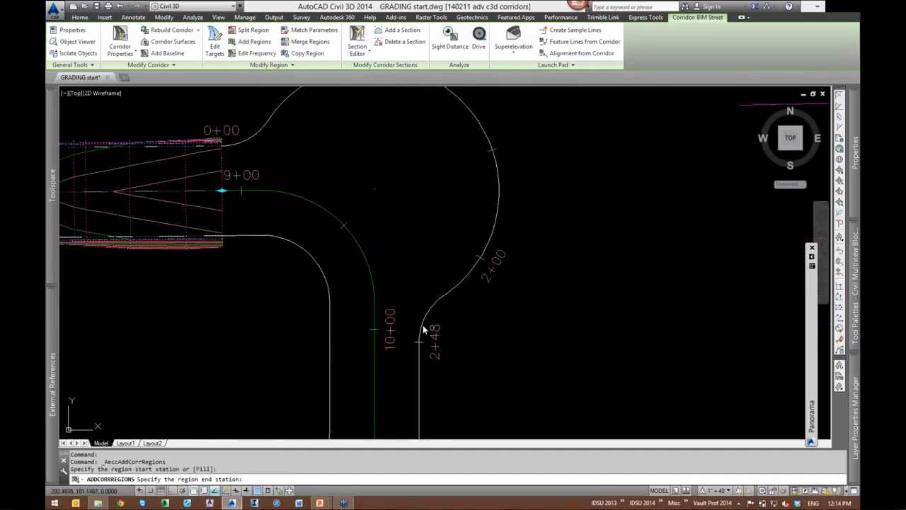
{"action": "left_click", "coordinate": [419, 340]}
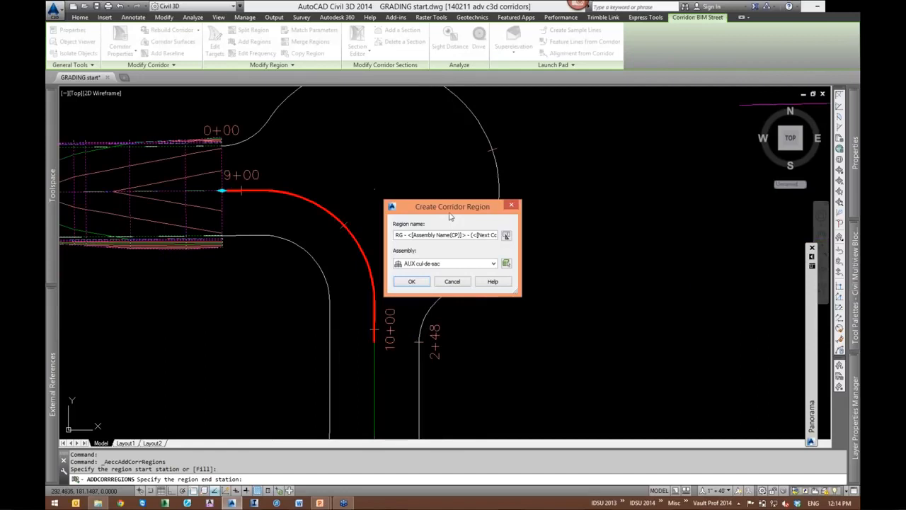
{"action": "left_click_drag", "start_coordinate": [449, 213], "coordinate": [554, 155]}
{"action": "left_click", "coordinate": [548, 206]}
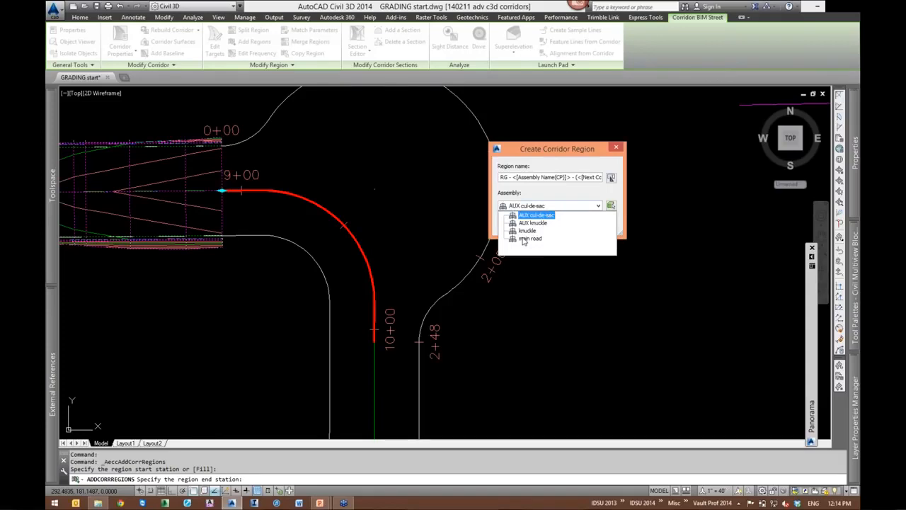
{"action": "left_click", "coordinate": [529, 231]}
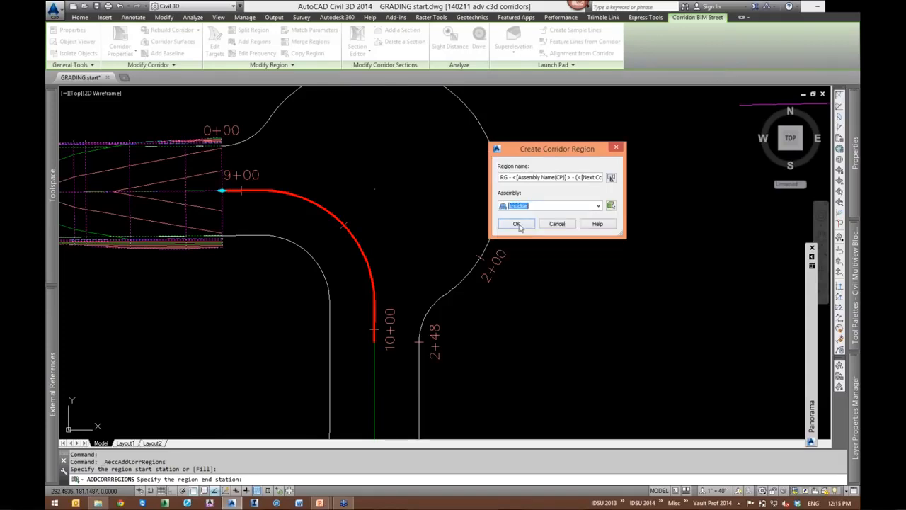
{"action": "left_click", "coordinate": [519, 224]}
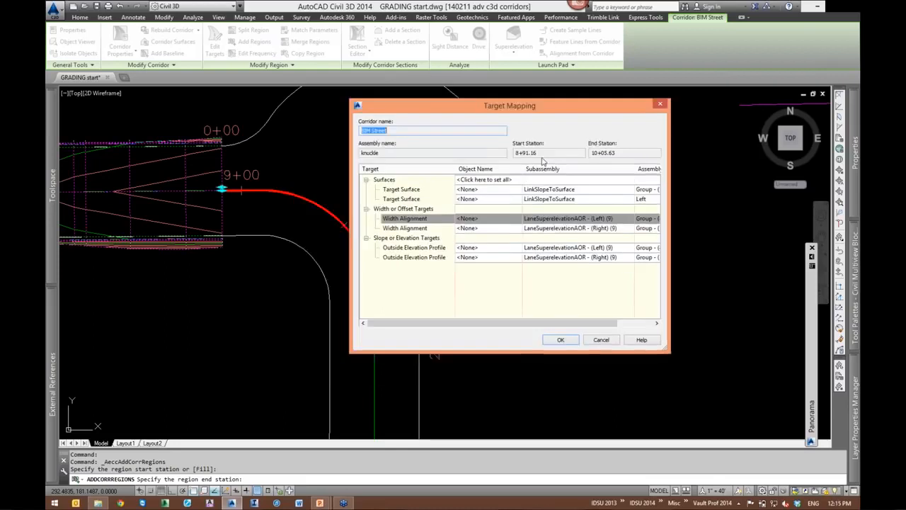
Set all surface targets of the knuckle region to EG and finish adding corridor regions
{"action": "left_click", "coordinate": [498, 178]}
{"action": "left_click", "coordinate": [366, 230]}
{"action": "left_click", "coordinate": [446, 309]}
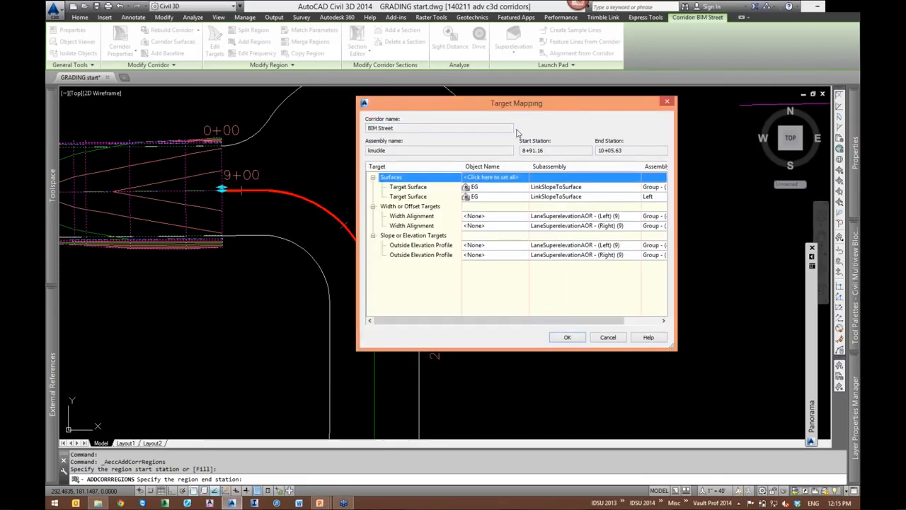
{"action": "left_click_drag", "start_coordinate": [561, 109], "coordinate": [665, 107]}
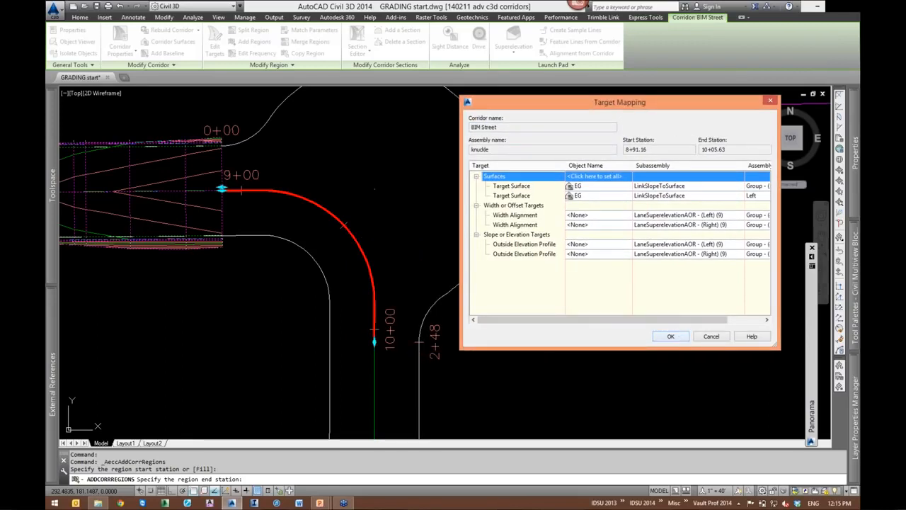
{"action": "left_click", "coordinate": [670, 336]}
{"action": "scroll", "coordinate": [395, 348], "scroll_direction": "down", "scroll_amount": 2}
{"action": "scroll", "coordinate": [503, 304], "scroll_direction": "up", "scroll_amount": 2}
{"action": "key", "text": "Escape"}
{"action": "key", "text": "Escape"}
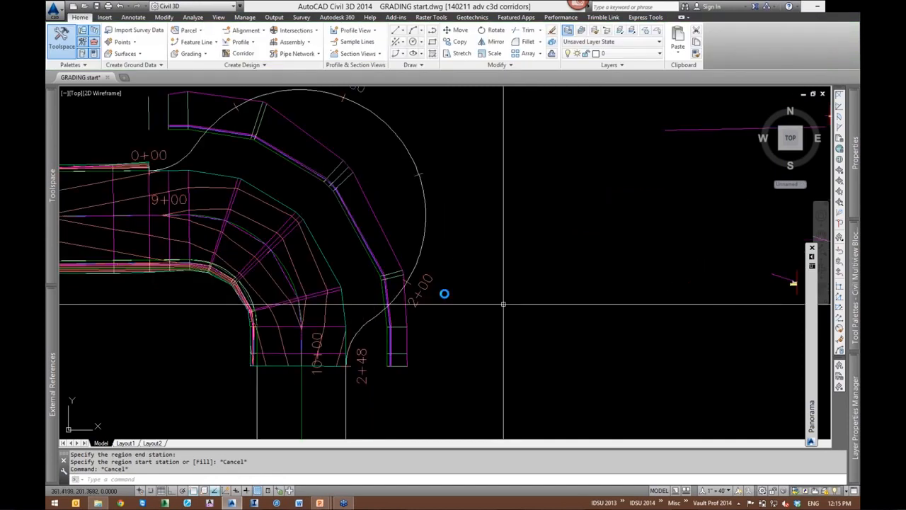
Move the group of assemblies closer to the knuckle
{"action": "scroll", "coordinate": [488, 306], "scroll_direction": "down", "scroll_amount": 1}
{"action": "scroll", "coordinate": [609, 323], "scroll_direction": "down", "scroll_amount": 5}
{"action": "middle_click_drag", "start_coordinate": [698, 352], "coordinate": [576, 342]}
{"action": "type", "text": "m"}
{"action": "key", "text": "Return"}
{"action": "left_click", "coordinate": [498, 183]}
{"action": "left_click", "coordinate": [498, 183]}
{"action": "key", "text": "Return"}
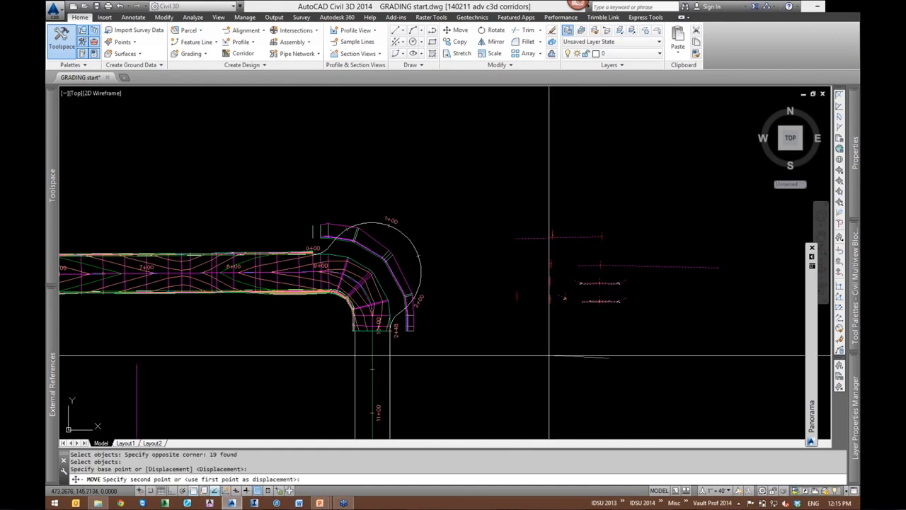
{"action": "left_click", "coordinate": [608, 358]}
{"action": "key", "text": "Escape"}
{"action": "scroll", "coordinate": [475, 301], "scroll_direction": "up", "scroll_amount": 6}
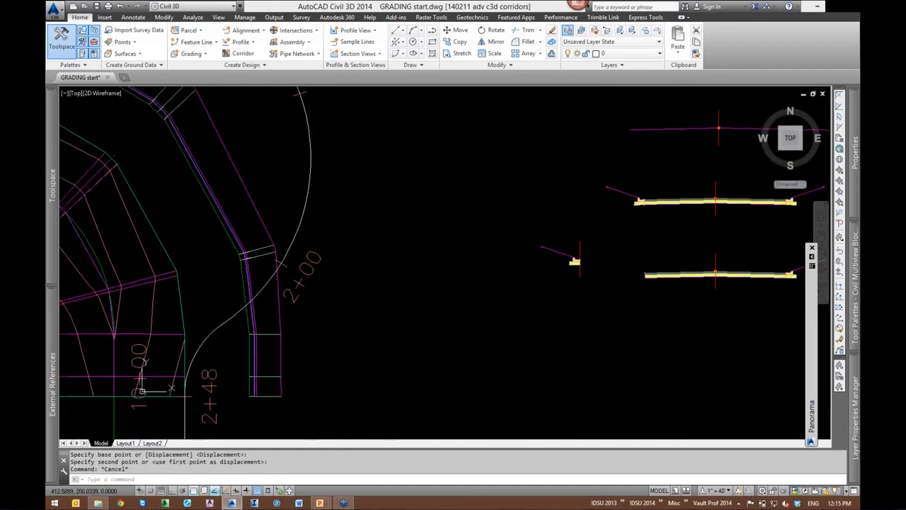
In the BIM Street corridor properties, assign the knuckle alignment to the offset baseline of the knuckle region
{"action": "scroll", "coordinate": [594, 264], "scroll_direction": "down", "scroll_amount": 2}
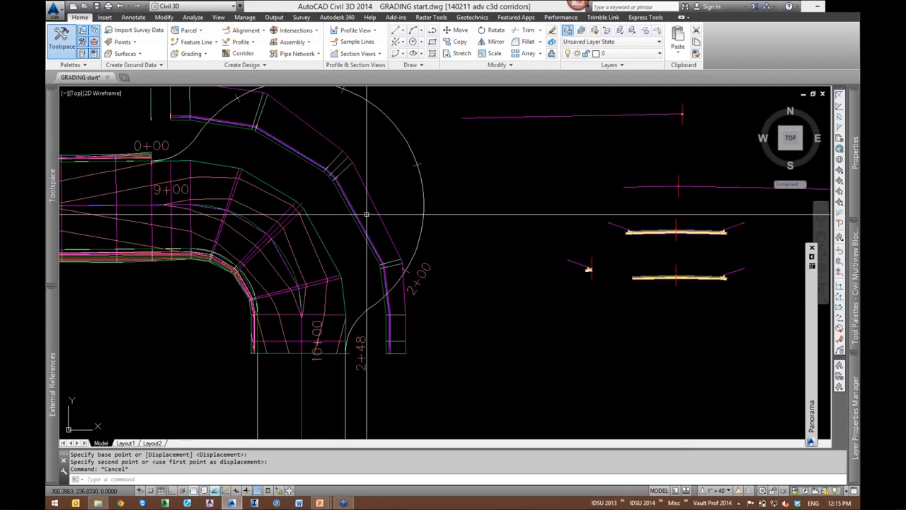
{"action": "scroll", "coordinate": [606, 283], "scroll_direction": "down", "scroll_amount": 1}
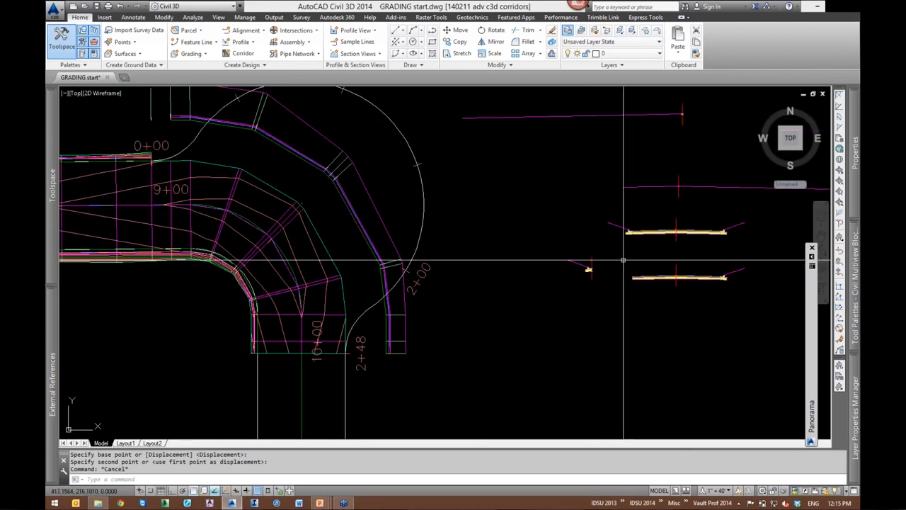
{"action": "scroll", "coordinate": [542, 281], "scroll_direction": "up", "scroll_amount": 2}
{"action": "scroll", "coordinate": [607, 313], "scroll_direction": "down", "scroll_amount": 2}
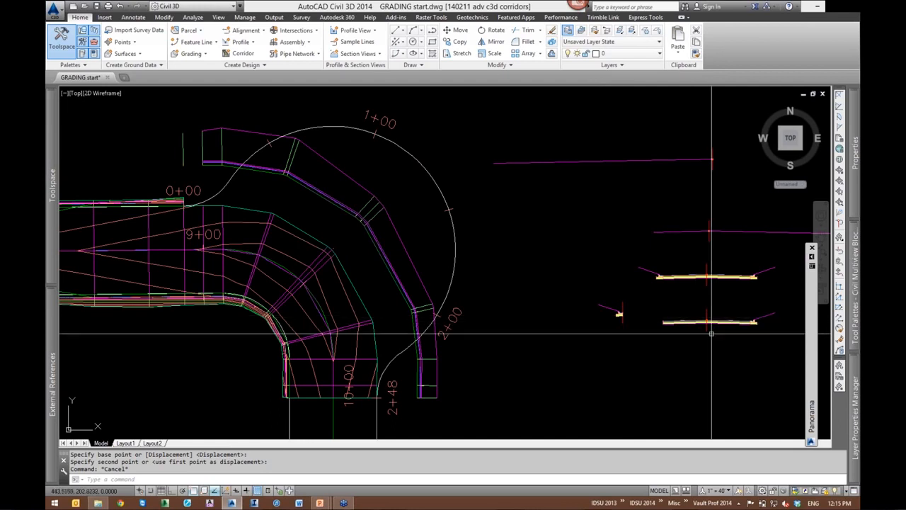
{"action": "key", "text": "Escape"}
{"action": "left_click", "coordinate": [375, 199]}
{"action": "right_click", "coordinate": [436, 163]}
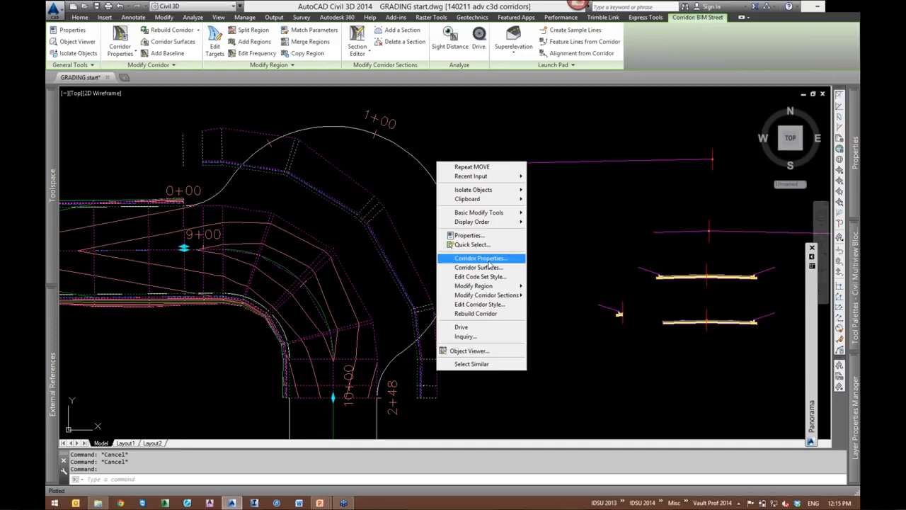
{"action": "left_click", "coordinate": [481, 259]}
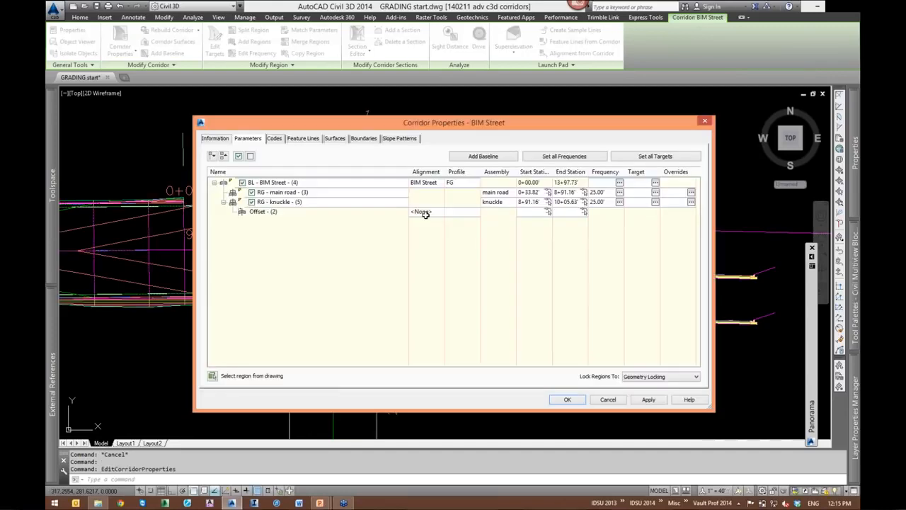
{"action": "left_click", "coordinate": [424, 213]}
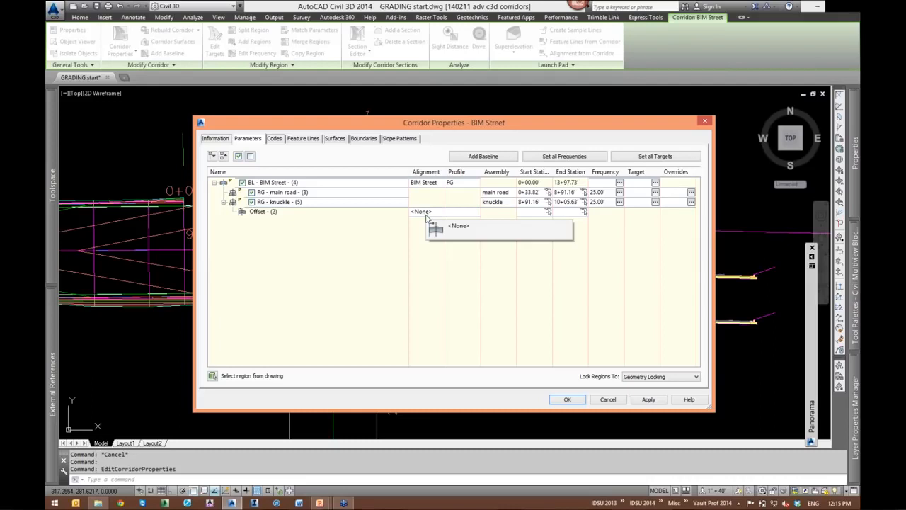
{"action": "left_click", "coordinate": [428, 227]}
{"action": "left_click", "coordinate": [422, 247]}
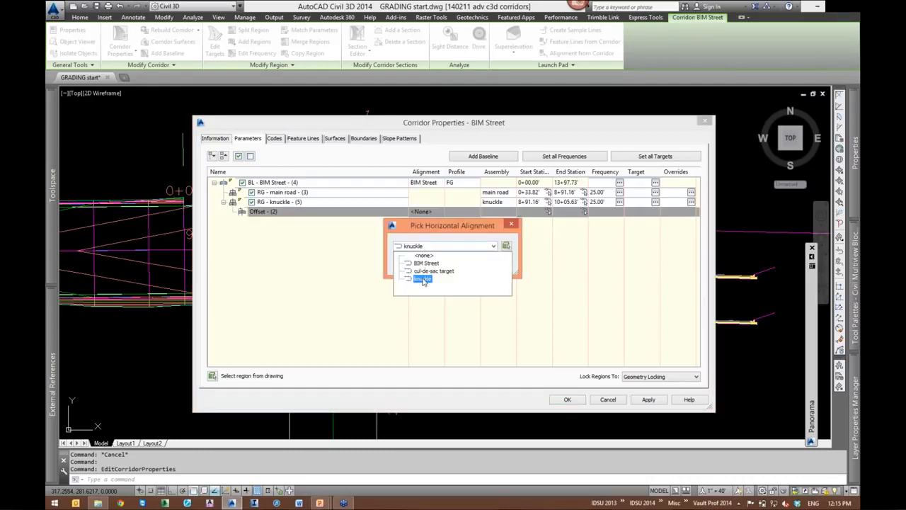
{"action": "left_click", "coordinate": [422, 279]}
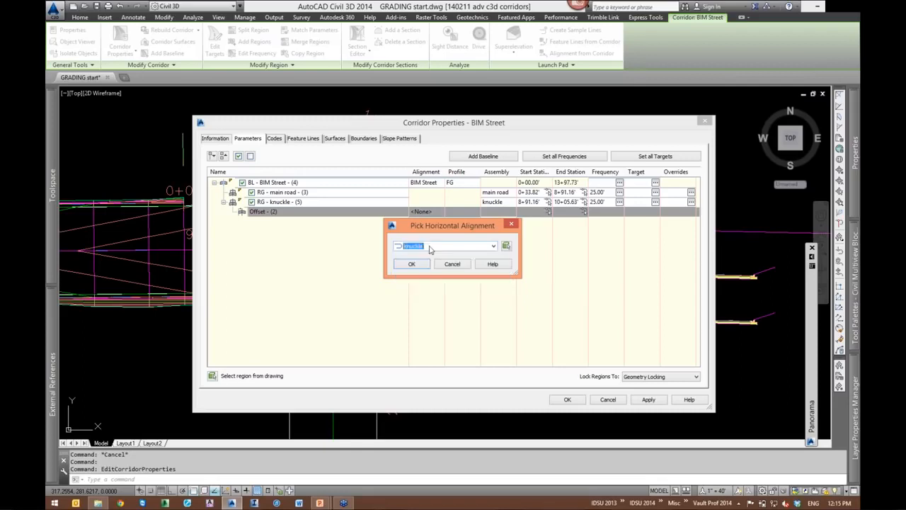
{"action": "key", "text": "Return"}
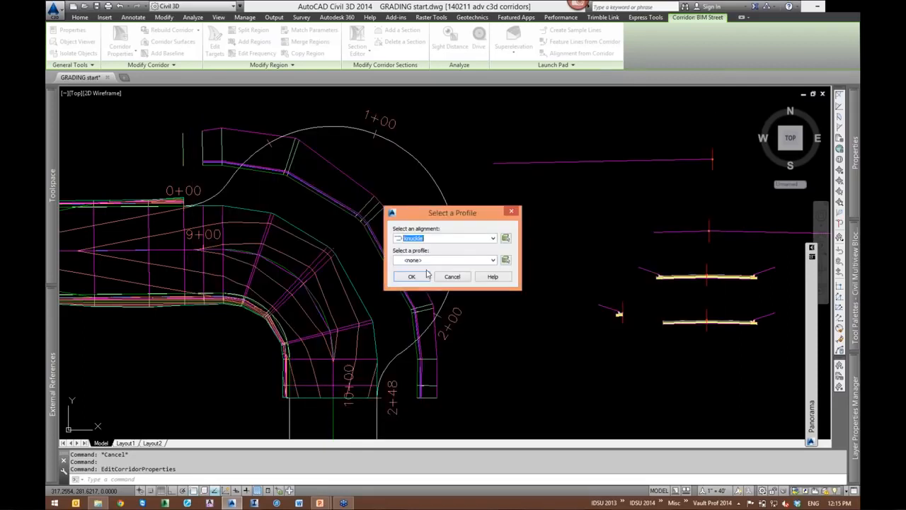
Assign the AUX Surface - (4) - Surface (6) profile to the knuckle region's offset baseline and rebuild the corridor
{"action": "left_click", "coordinate": [426, 261]}
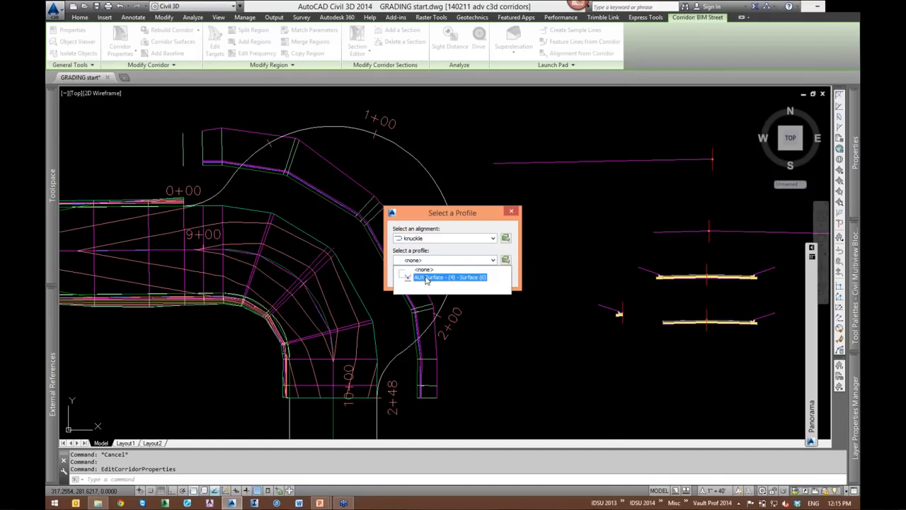
{"action": "left_click", "coordinate": [425, 278]}
{"action": "left_click", "coordinate": [416, 278]}
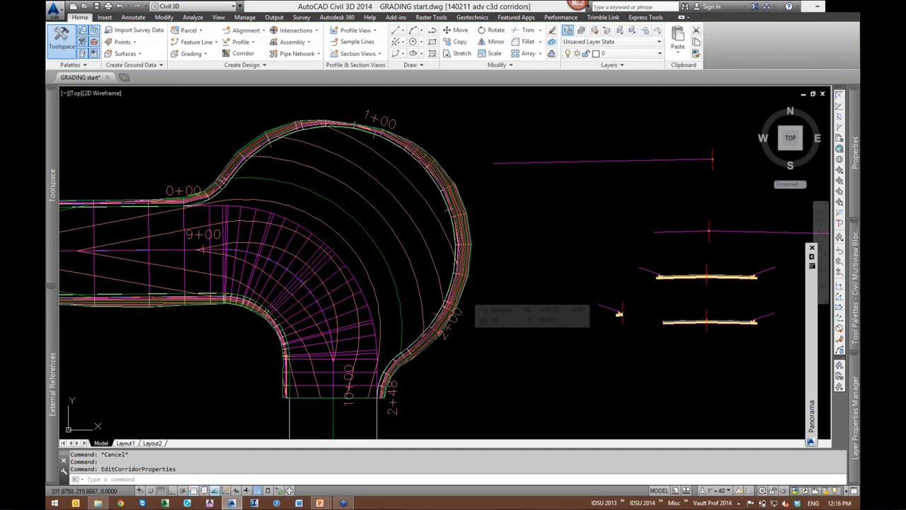
{"action": "key", "text": "Escape"}
{"action": "key", "text": "Escape"}
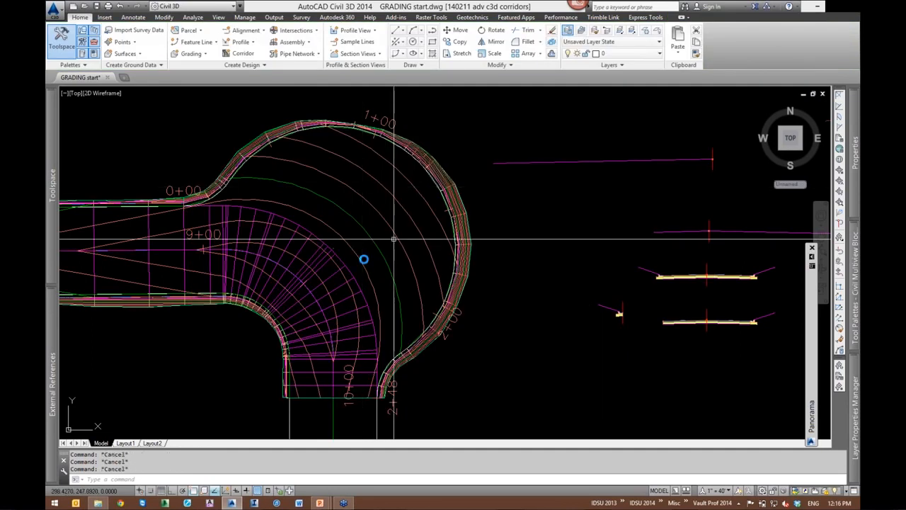
Examine the corridor's outer curb and contours around the knuckle and where they meet the main road
{"action": "scroll", "coordinate": [453, 223], "scroll_direction": "up", "scroll_amount": 2}
{"action": "scroll", "coordinate": [435, 200], "scroll_direction": "up", "scroll_amount": 2}
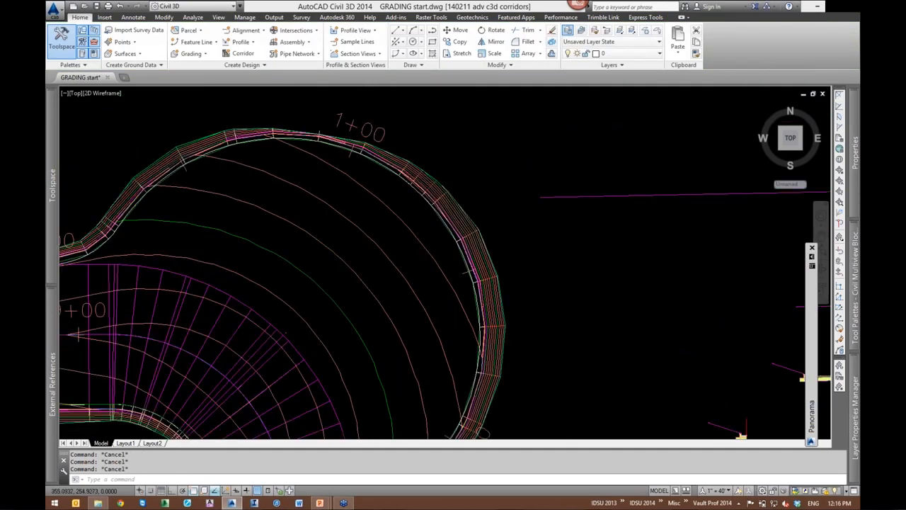
{"action": "scroll", "coordinate": [431, 196], "scroll_direction": "up", "scroll_amount": 3}
{"action": "scroll", "coordinate": [378, 224], "scroll_direction": "down", "scroll_amount": 7}
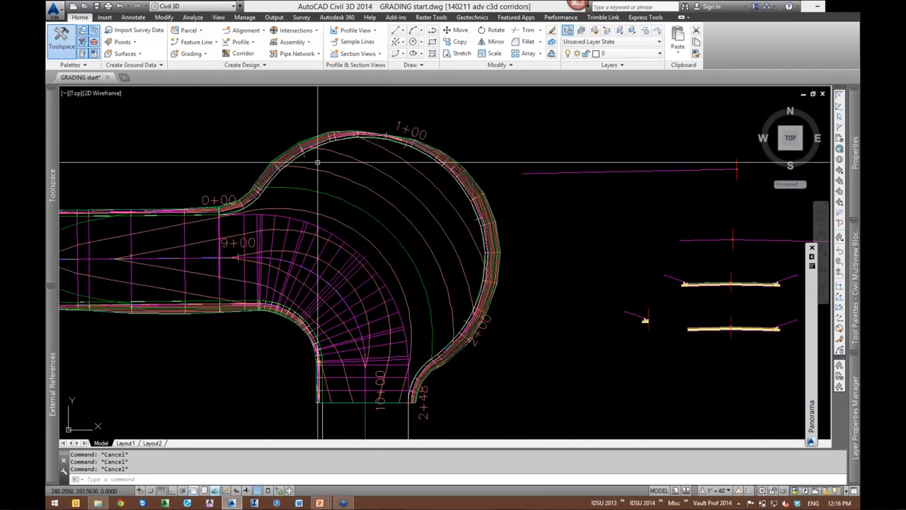
{"action": "scroll", "coordinate": [597, 277], "scroll_direction": "down", "scroll_amount": 3}
{"action": "scroll", "coordinate": [401, 269], "scroll_direction": "up", "scroll_amount": 3}
{"action": "scroll", "coordinate": [508, 264], "scroll_direction": "up", "scroll_amount": 1}
{"action": "middle_click_drag", "start_coordinate": [507, 265], "coordinate": [425, 276]}
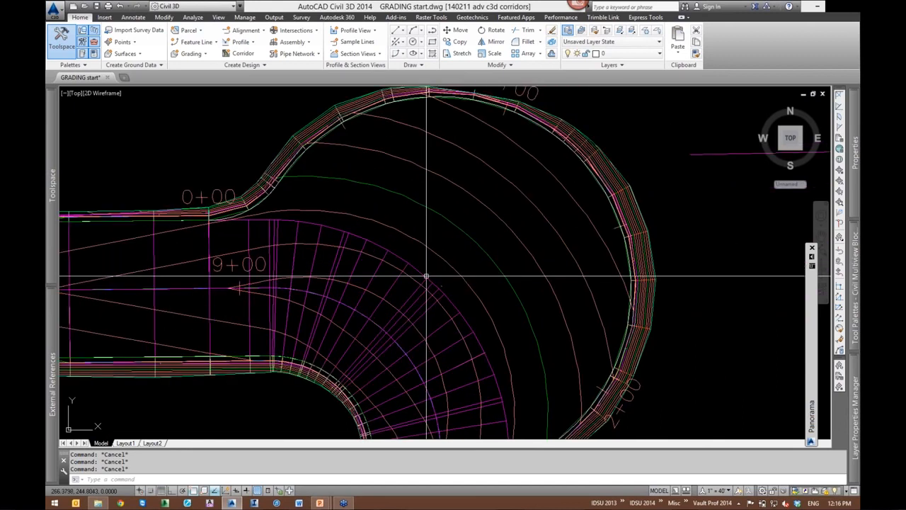
{"action": "scroll", "coordinate": [424, 271], "scroll_direction": "down", "scroll_amount": 1}
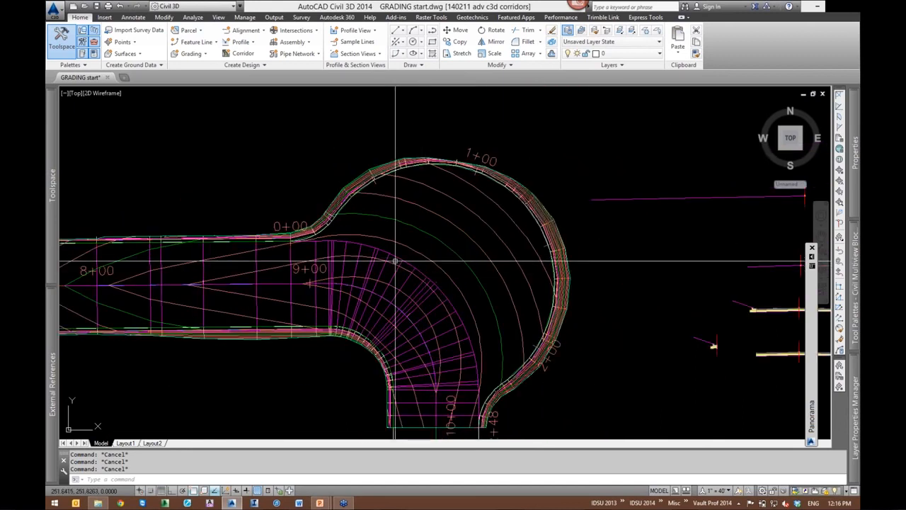
Set the left lane's width target in the knuckle region to the knuckle alignment
{"action": "left_click", "coordinate": [394, 257]}
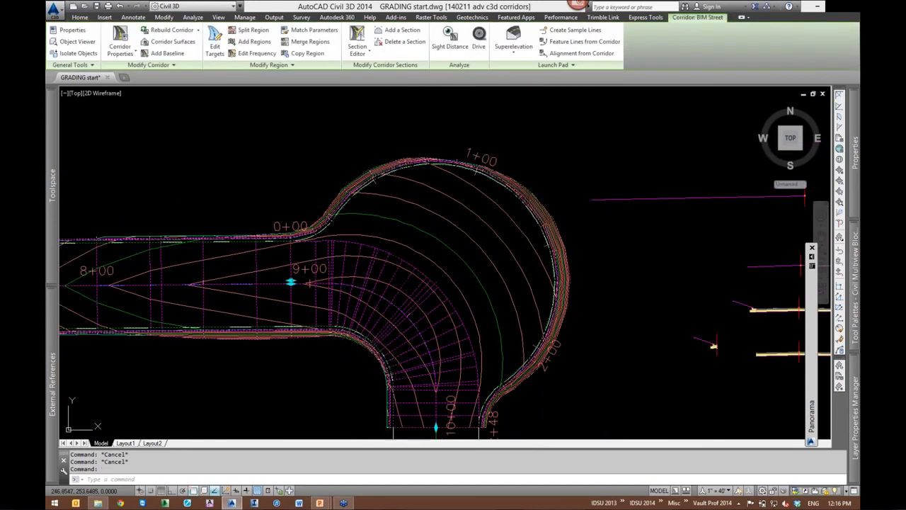
{"action": "left_click", "coordinate": [214, 43]}
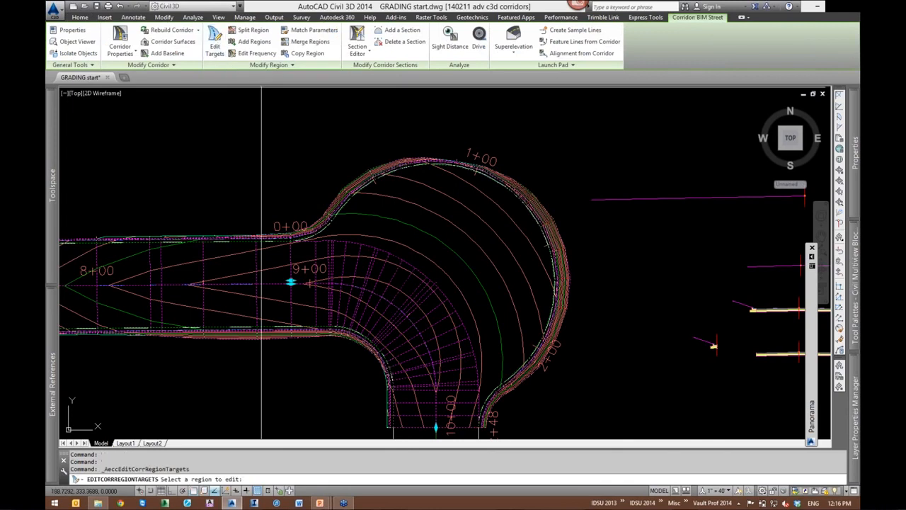
{"action": "left_click", "coordinate": [393, 293]}
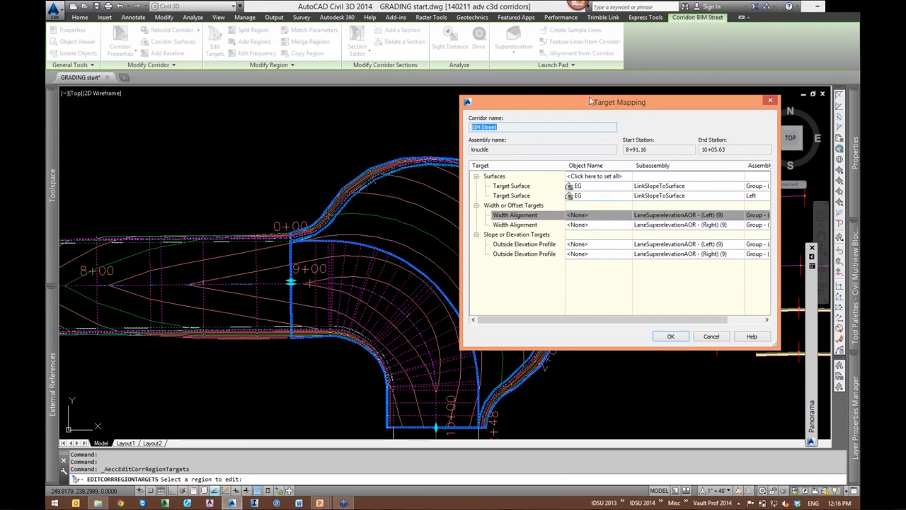
{"action": "left_click_drag", "start_coordinate": [589, 96], "coordinate": [595, 85]}
{"action": "left_click", "coordinate": [583, 204]}
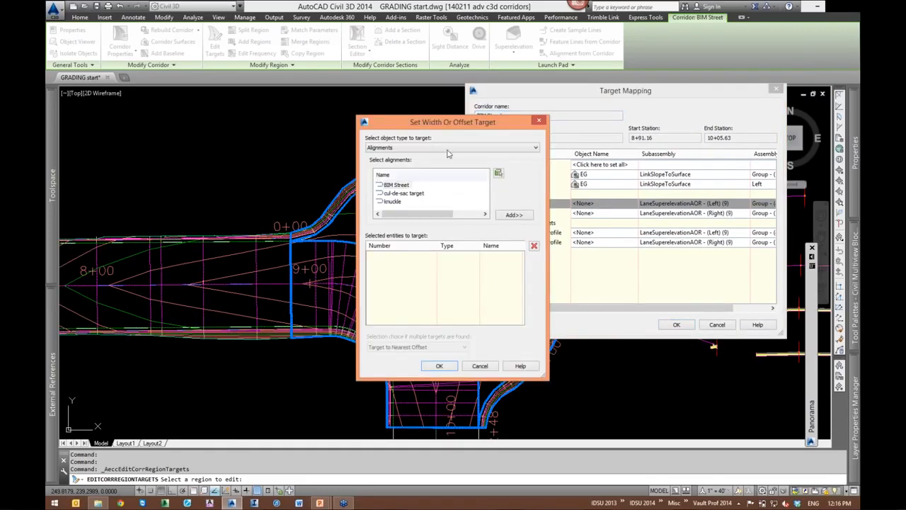
{"action": "left_click", "coordinate": [393, 202]}
{"action": "left_click", "coordinate": [514, 214]}
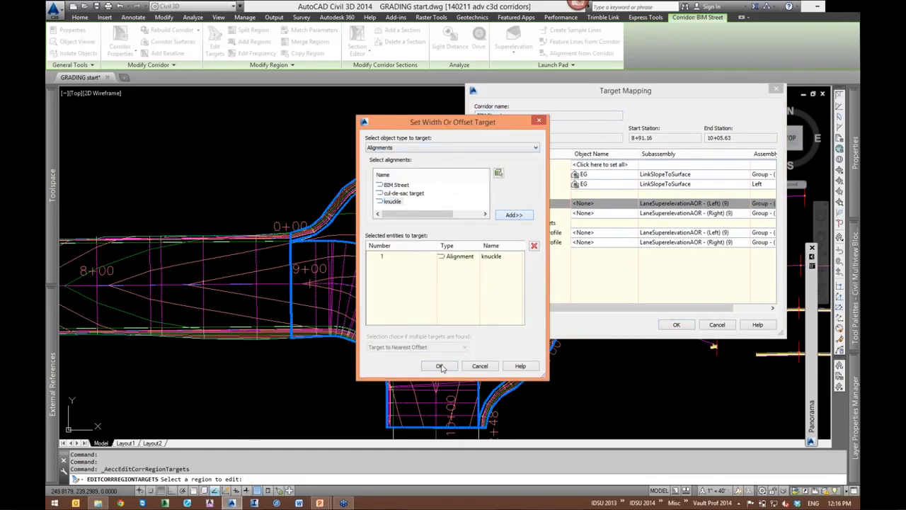
{"action": "key", "text": "Return"}
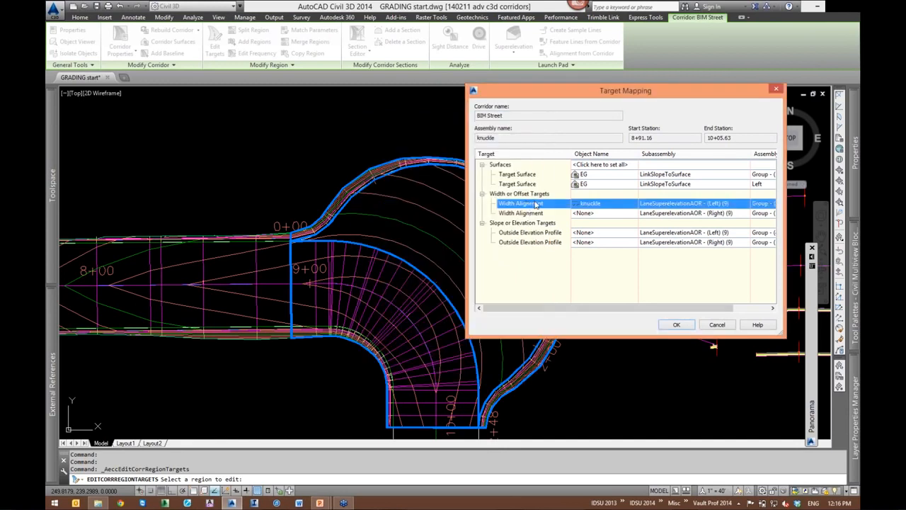
Set the left lane's outside elevation target in the knuckle region to the knuckle alignment's AUX Surface profile and apply the mapping
{"action": "left_click", "coordinate": [593, 234]}
{"action": "left_click", "coordinate": [487, 165]}
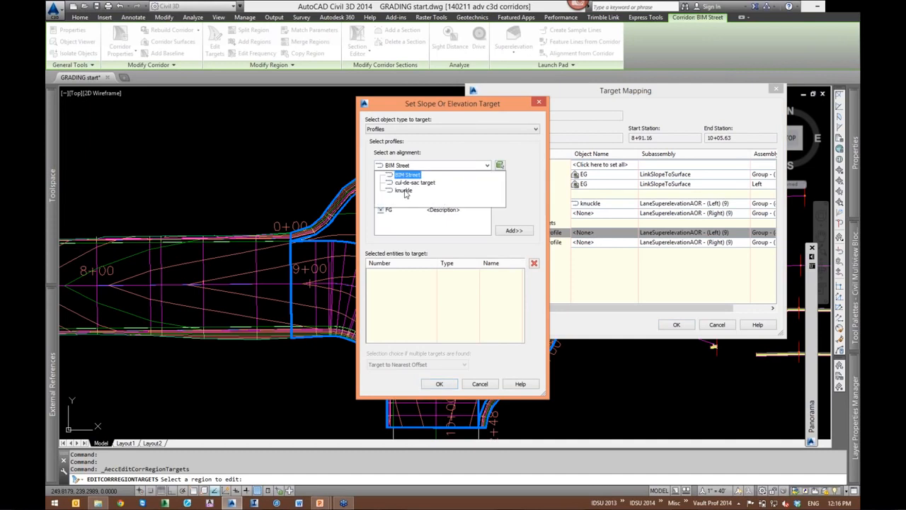
{"action": "left_click", "coordinate": [399, 175]}
{"action": "left_click", "coordinate": [407, 202]}
{"action": "left_click", "coordinate": [513, 231]}
{"action": "left_click", "coordinate": [449, 380]}
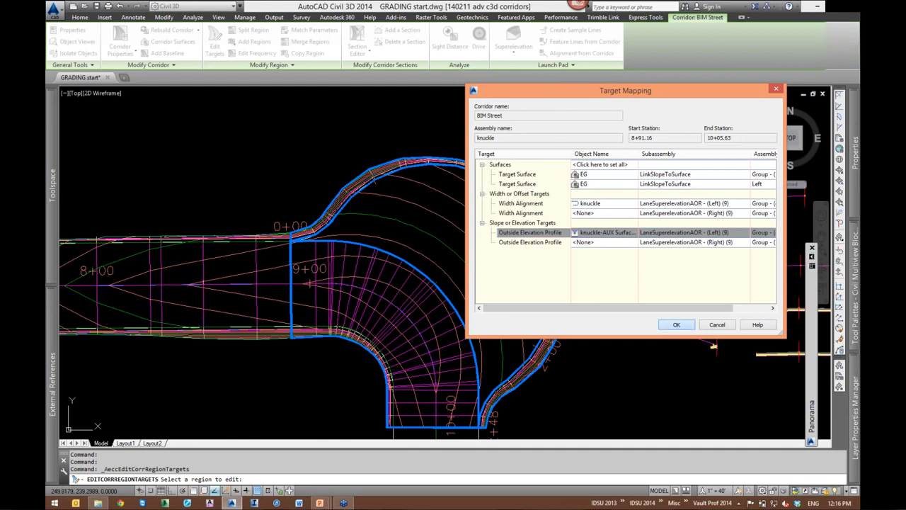
{"action": "left_click", "coordinate": [676, 324]}
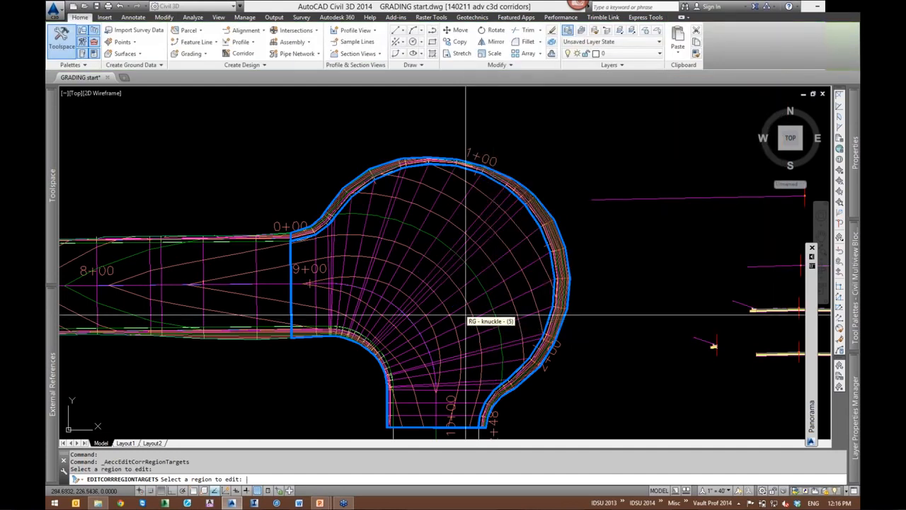
{"action": "key", "text": "Return"}
{"action": "left_click", "coordinate": [545, 131]}
{"action": "key", "text": "Escape"}
{"action": "key", "text": "Escape"}
{"action": "key", "text": "Escape"}
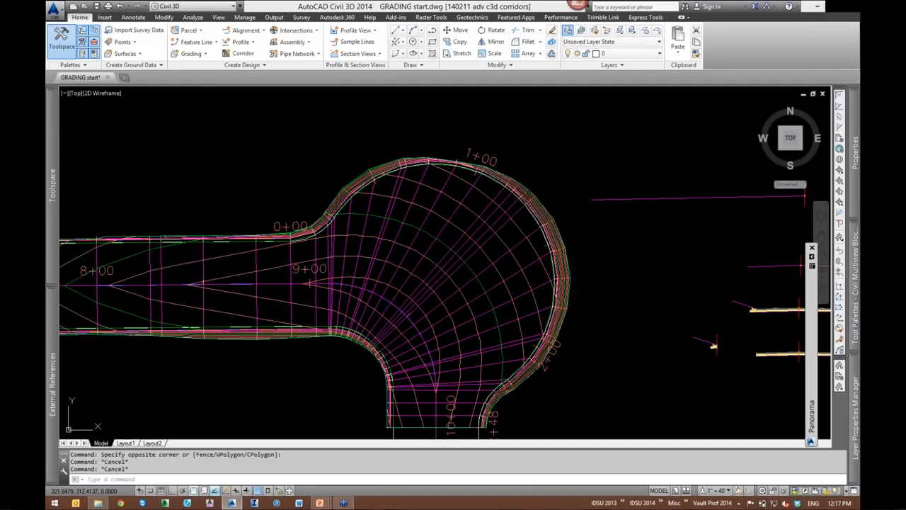
Examine the rebuilt knuckle's lane surface and contours, including the transition from the main road
{"action": "mouse_move", "coordinate": [489, 255]}
{"action": "middle_mouse_down"}
{"action": "mouse_move", "coordinate": [452, 226]}
{"action": "mouse_move", "coordinate": [451, 288]}
{"action": "middle_mouse_up"}
{"action": "scroll", "coordinate": [451, 289], "scroll_direction": "down", "scroll_amount": 3}
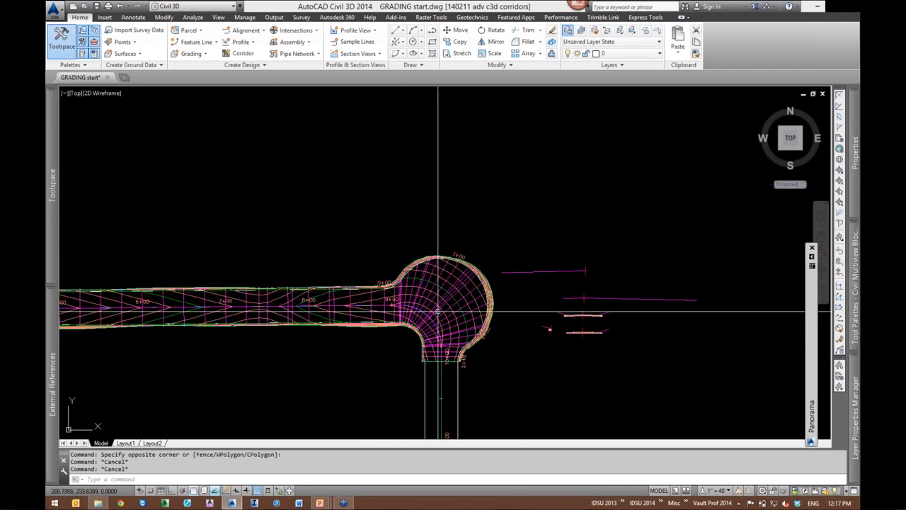
{"action": "scroll", "coordinate": [437, 310], "scroll_direction": "up", "scroll_amount": 4}
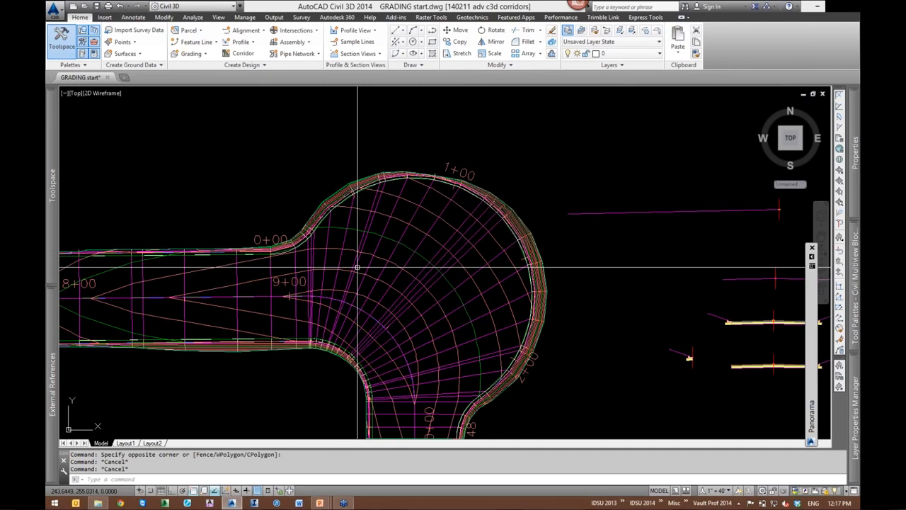
{"action": "scroll", "coordinate": [357, 268], "scroll_direction": "down", "scroll_amount": 2}
{"action": "scroll", "coordinate": [358, 267], "scroll_direction": "up", "scroll_amount": 4}
{"action": "scroll", "coordinate": [356, 267], "scroll_direction": "down", "scroll_amount": 5}
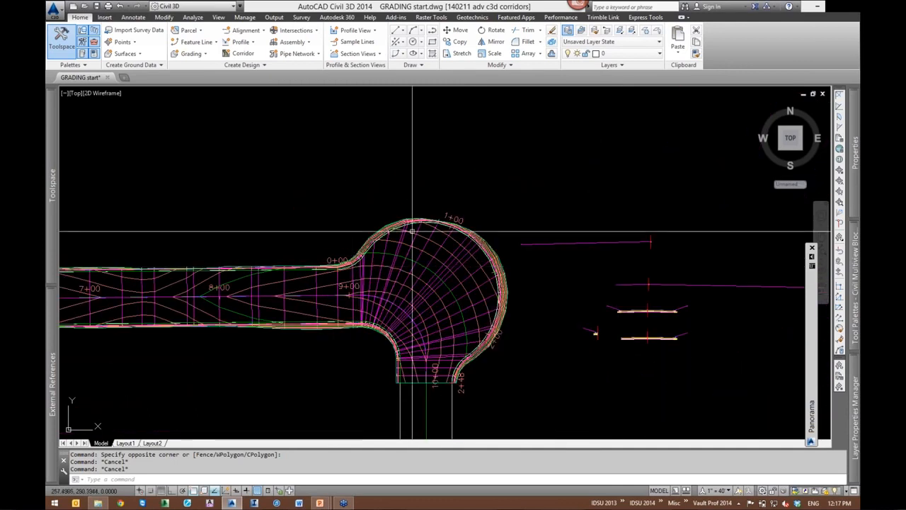
{"action": "double_click", "coordinate": [322, 193]}
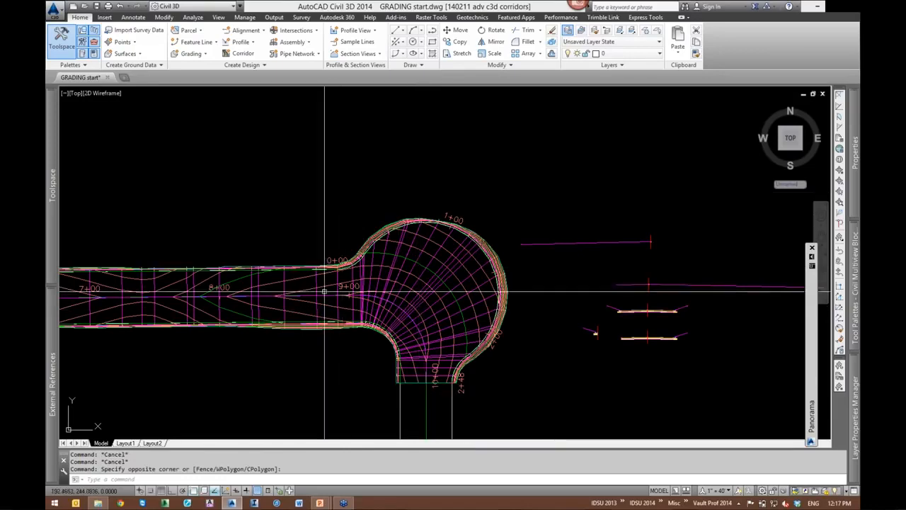
{"action": "double_click", "coordinate": [297, 225]}
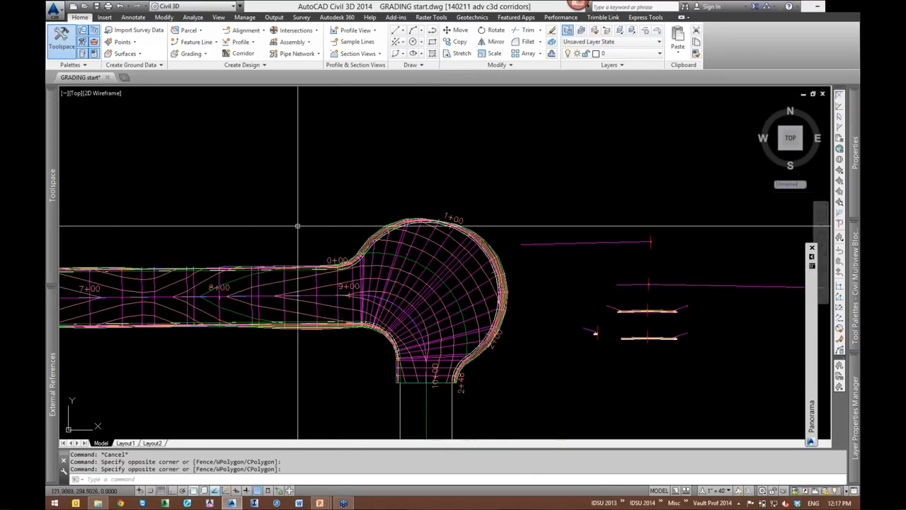
Raise the FG profile's PVI near station 9+50 in the BIM Street profile view to grades of about 0.98% in and -1.15% out
{"action": "scroll", "coordinate": [395, 368], "scroll_direction": "down", "scroll_amount": 2}
{"action": "scroll", "coordinate": [536, 253], "scroll_direction": "down", "scroll_amount": 3}
{"action": "scroll", "coordinate": [544, 211], "scroll_direction": "up", "scroll_amount": 1}
{"action": "middle_click_drag", "start_coordinate": [544, 211], "coordinate": [481, 266]}
{"action": "scroll", "coordinate": [478, 266], "scroll_direction": "up", "scroll_amount": 6}
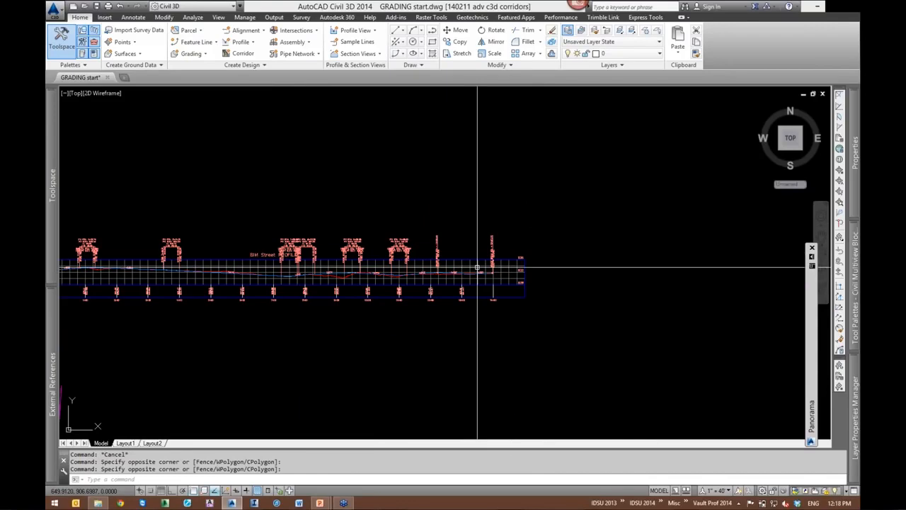
{"action": "scroll", "coordinate": [474, 266], "scroll_direction": "down", "scroll_amount": 6}
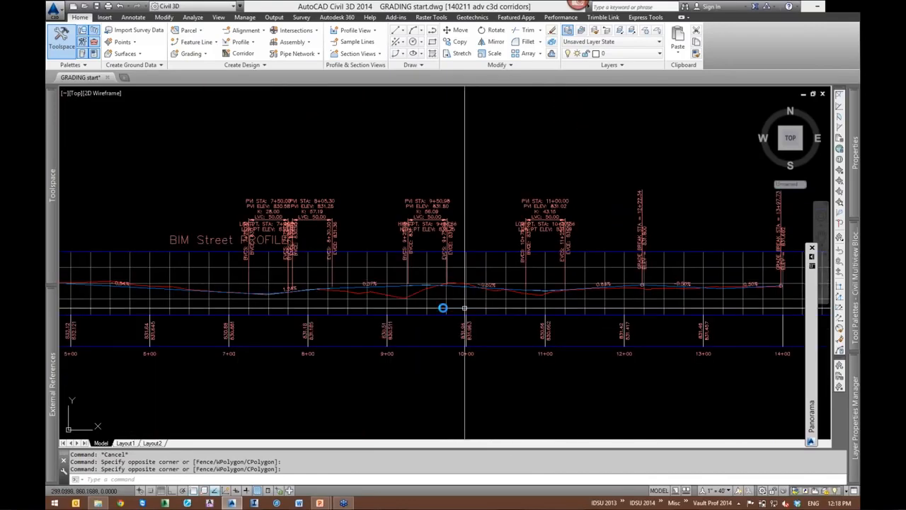
{"action": "scroll", "coordinate": [552, 293], "scroll_direction": "up", "scroll_amount": 2}
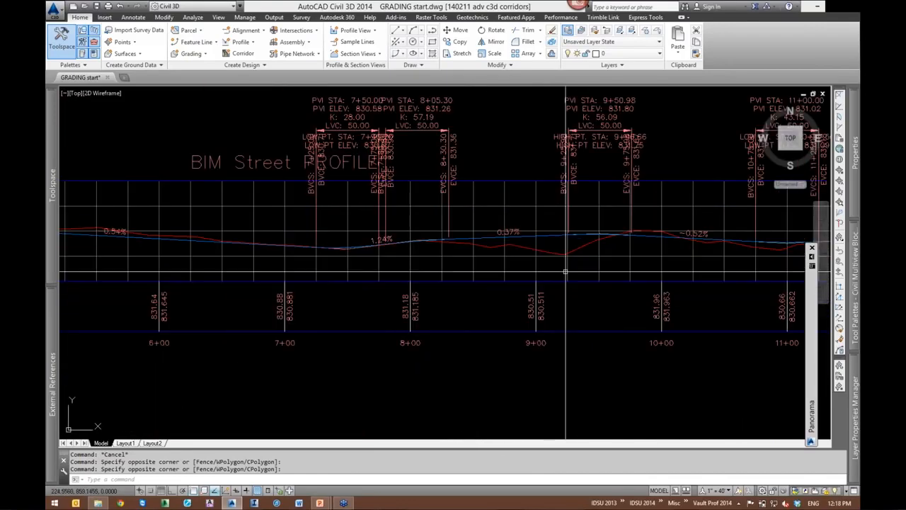
{"action": "key", "text": "Escape"}
{"action": "scroll", "coordinate": [566, 234], "scroll_direction": "up", "scroll_amount": 2}
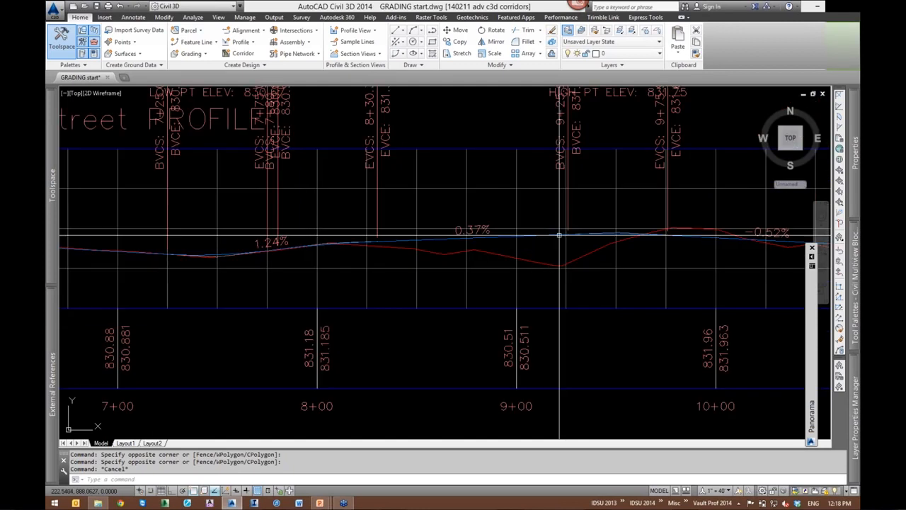
{"action": "left_click", "coordinate": [617, 235]}
{"action": "scroll", "coordinate": [618, 234], "scroll_direction": "up", "scroll_amount": 5}
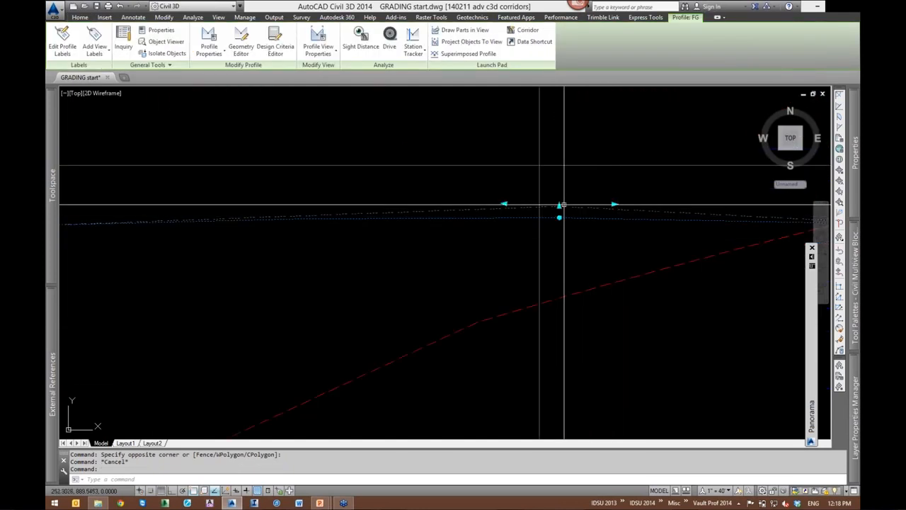
{"action": "left_click", "coordinate": [559, 217]}
{"action": "scroll", "coordinate": [560, 211], "scroll_direction": "down", "scroll_amount": 4}
{"action": "scroll", "coordinate": [560, 210], "scroll_direction": "down", "scroll_amount": 3}
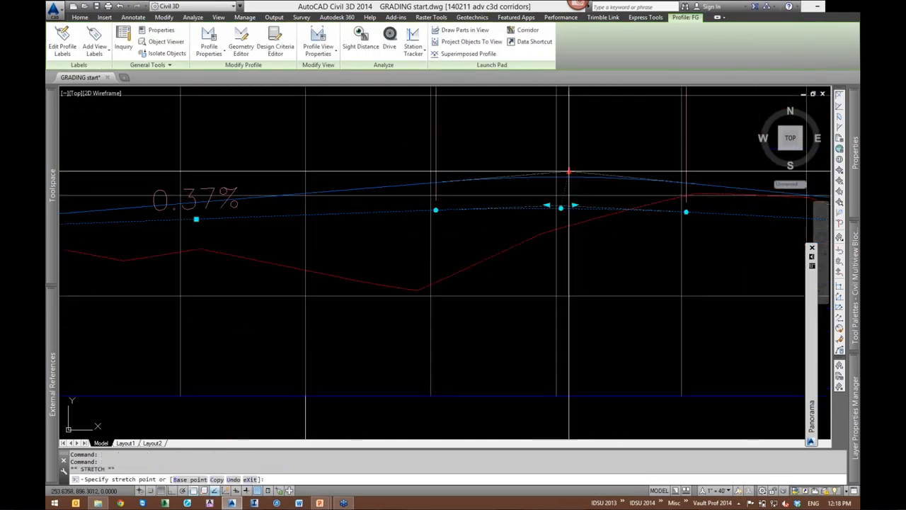
{"action": "scroll", "coordinate": [571, 160], "scroll_direction": "down", "scroll_amount": 6}
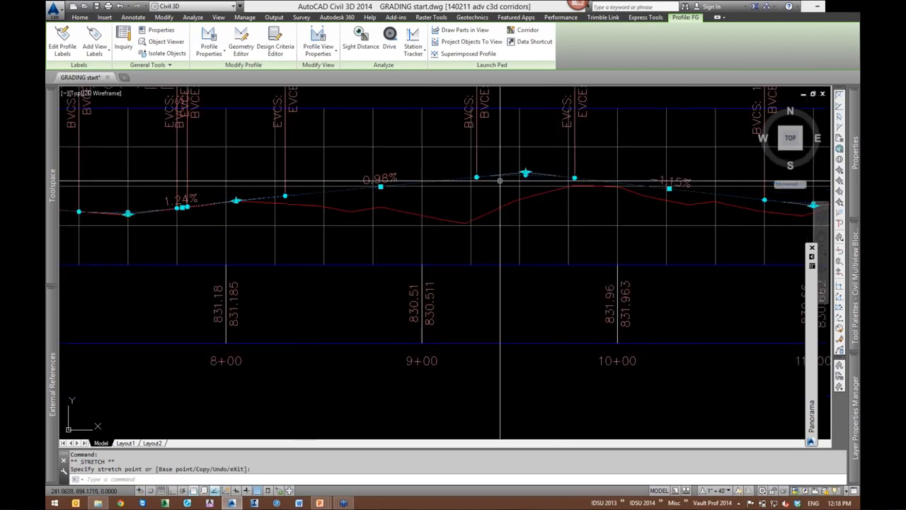
{"action": "key", "text": "Escape"}
Rebuild the out-of-date AUX corridor after checking the knuckle contours in plan
{"action": "middle_click_drag", "start_coordinate": [536, 397], "coordinate": [480, 311]}
{"action": "scroll", "coordinate": [454, 279], "scroll_direction": "up", "scroll_amount": 4}
{"action": "middle_click_drag", "start_coordinate": [593, 354], "coordinate": [517, 228]}
{"action": "scroll", "coordinate": [480, 177], "scroll_direction": "down", "scroll_amount": 1}
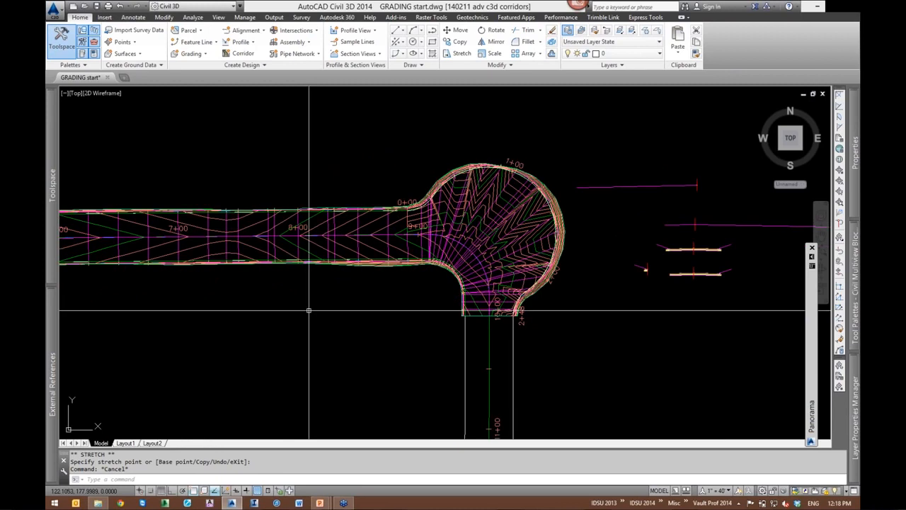
{"action": "mouse_move", "coordinate": [52, 247]}
{"action": "left_click", "coordinate": [119, 218]}
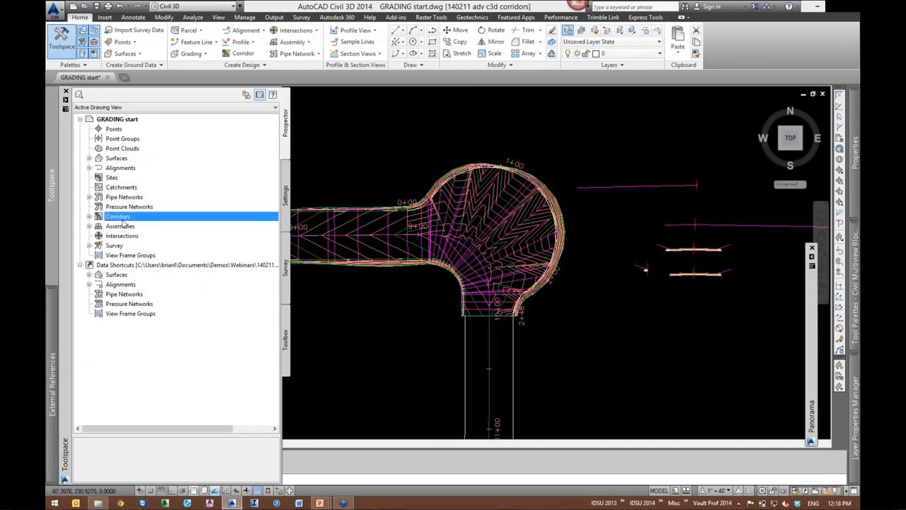
{"action": "double_click", "coordinate": [119, 216]}
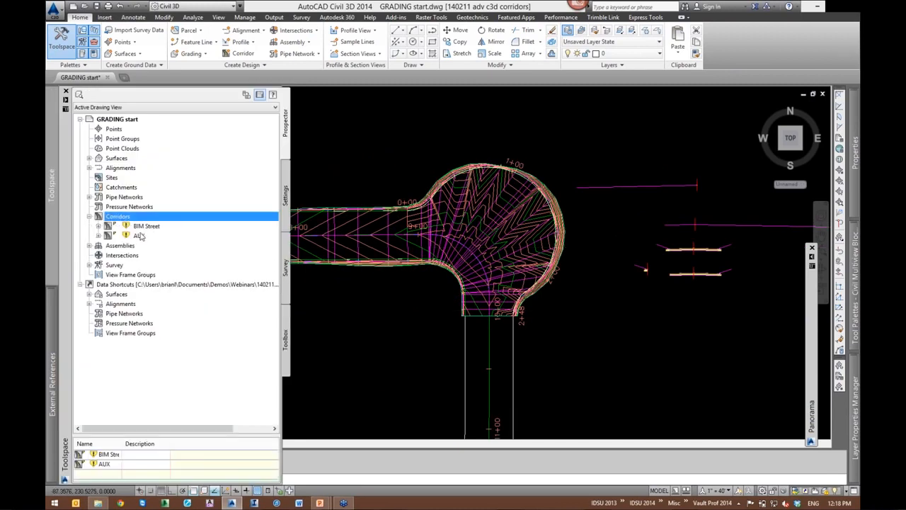
{"action": "right_click", "coordinate": [139, 236]}
{"action": "left_click", "coordinate": [165, 264]}
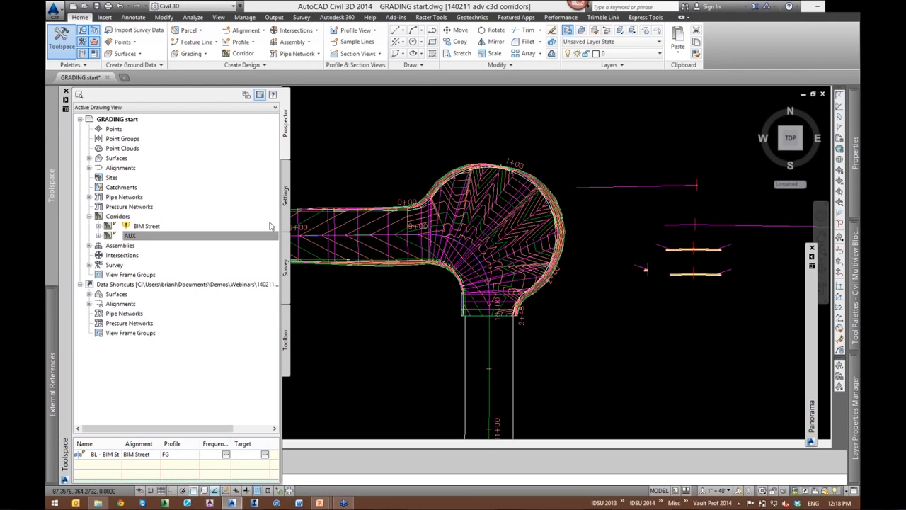
Rebuild the BIM Street corridor from the updated AUX corridor profile
{"action": "right_click", "coordinate": [175, 226]}
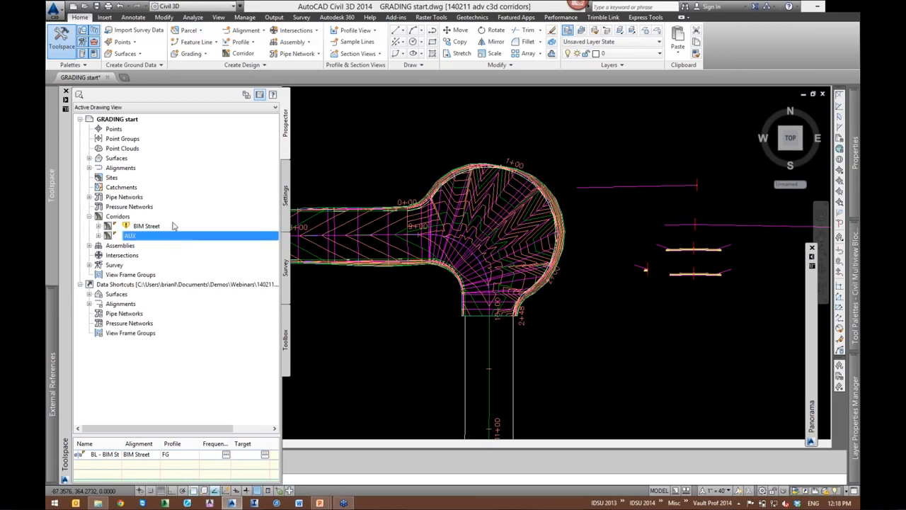
{"action": "right_click", "coordinate": [174, 225]}
{"action": "left_click", "coordinate": [212, 253]}
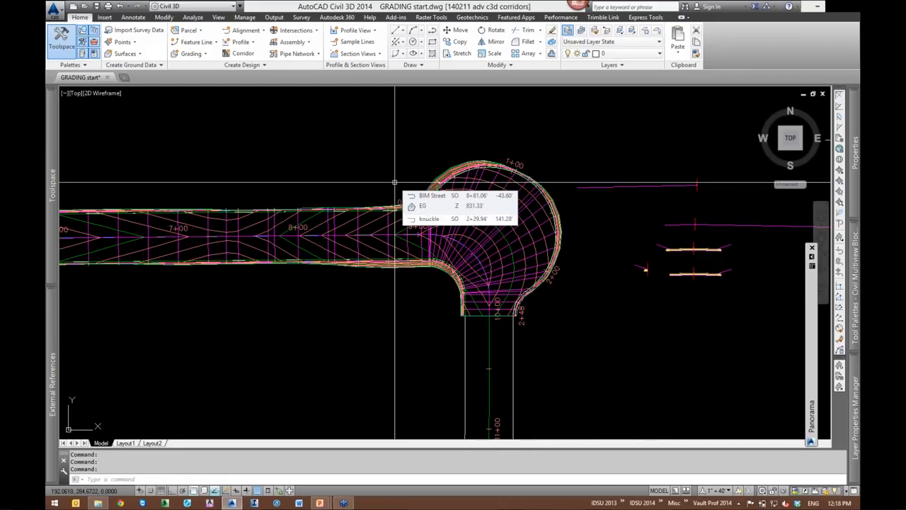
Inspect the left LaneSuperelevationAOR subassembly of the knuckle assembly, which stretches across the knuckle
{"action": "double_click", "coordinate": [468, 250]}
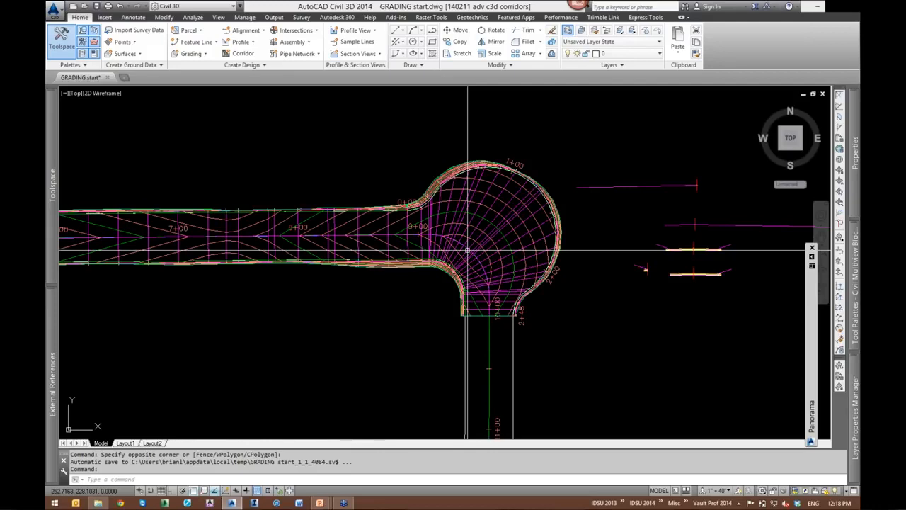
{"action": "scroll", "coordinate": [467, 314], "scroll_direction": "up", "scroll_amount": 2}
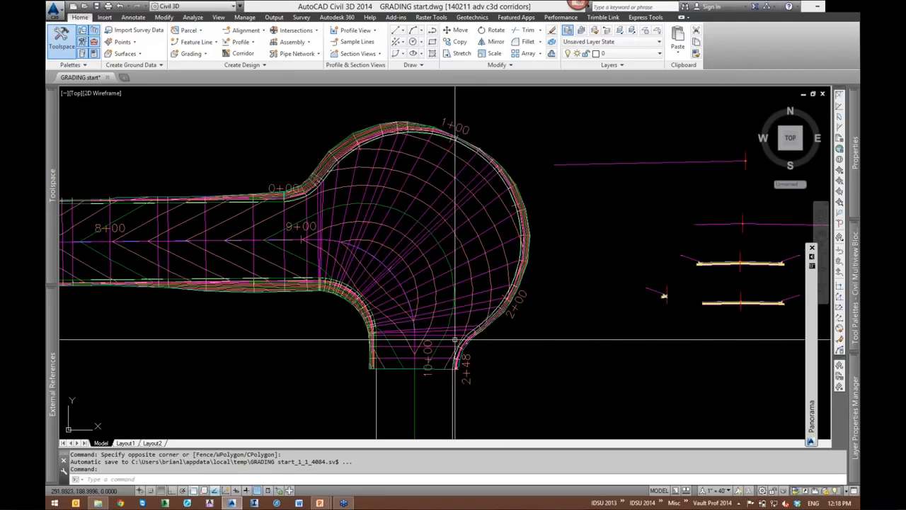
{"action": "scroll", "coordinate": [601, 313], "scroll_direction": "up", "scroll_amount": 2}
{"action": "middle_click_drag", "start_coordinate": [601, 312], "coordinate": [297, 293]}
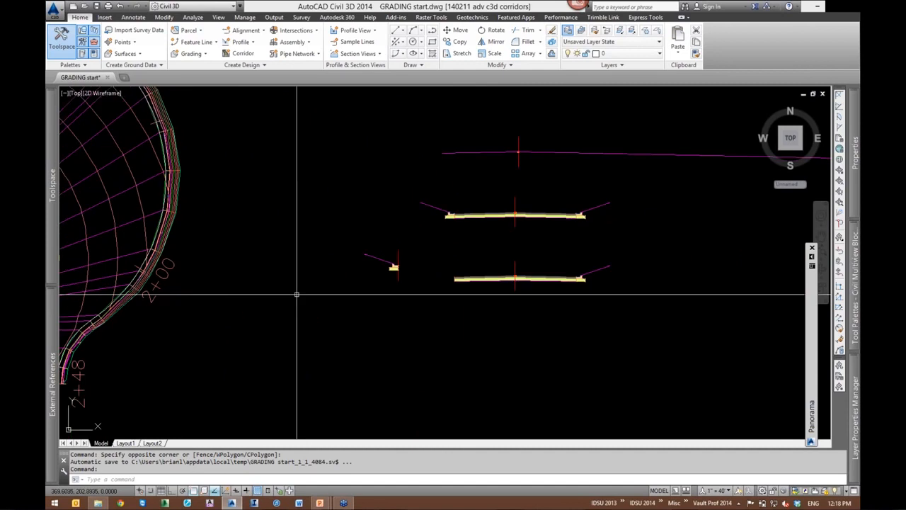
{"action": "scroll", "coordinate": [480, 284], "scroll_direction": "up", "scroll_amount": 2}
{"action": "left_click", "coordinate": [496, 301]}
{"action": "left_click", "coordinate": [478, 261]}
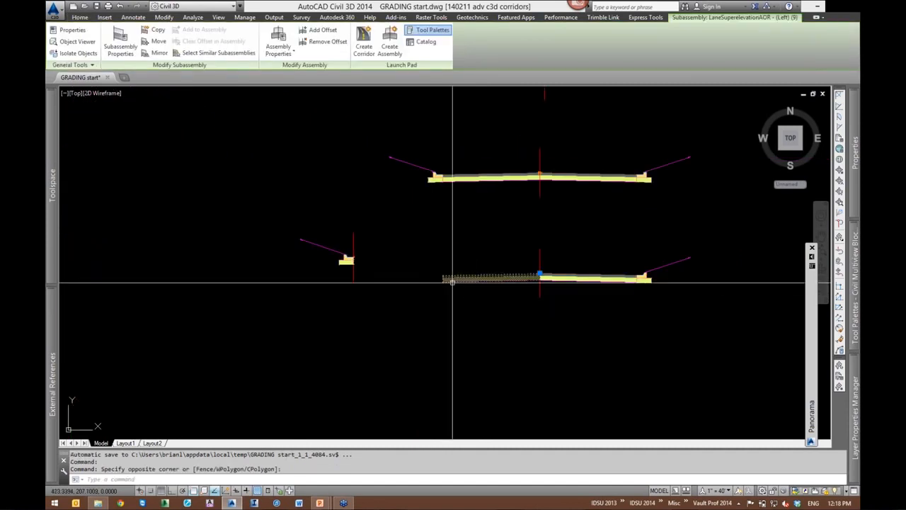
Examine the updated knuckle contours and curb from the 9+00 transition around to station 10+00
{"action": "scroll", "coordinate": [583, 303], "scroll_direction": "down", "scroll_amount": 4}
{"action": "scroll", "coordinate": [500, 312], "scroll_direction": "up", "scroll_amount": 2}
{"action": "middle_click_drag", "start_coordinate": [499, 312], "coordinate": [618, 310]}
{"action": "middle_click_drag", "start_coordinate": [462, 349], "coordinate": [685, 409]}
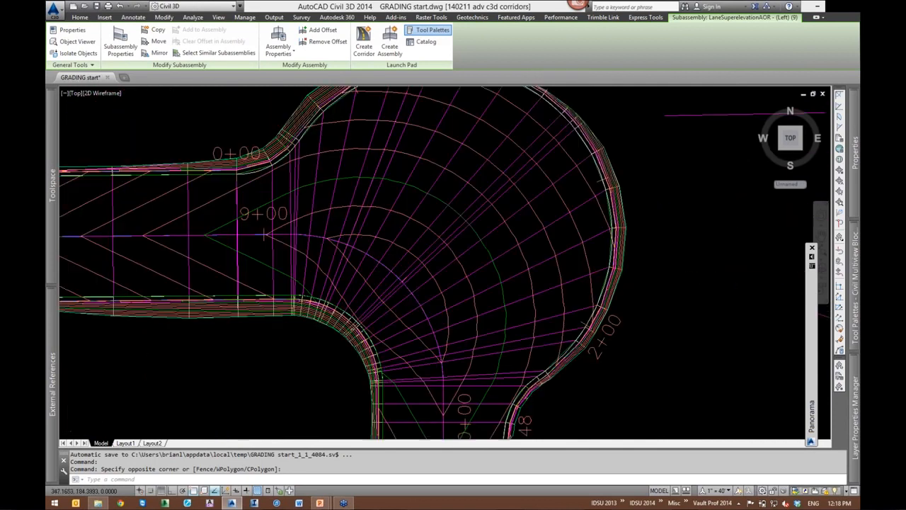
{"action": "scroll", "coordinate": [685, 412], "scroll_direction": "down", "scroll_amount": 1}
{"action": "scroll", "coordinate": [417, 267], "scroll_direction": "up", "scroll_amount": 4}
{"action": "middle_click_drag", "start_coordinate": [426, 259], "coordinate": [289, 211]}
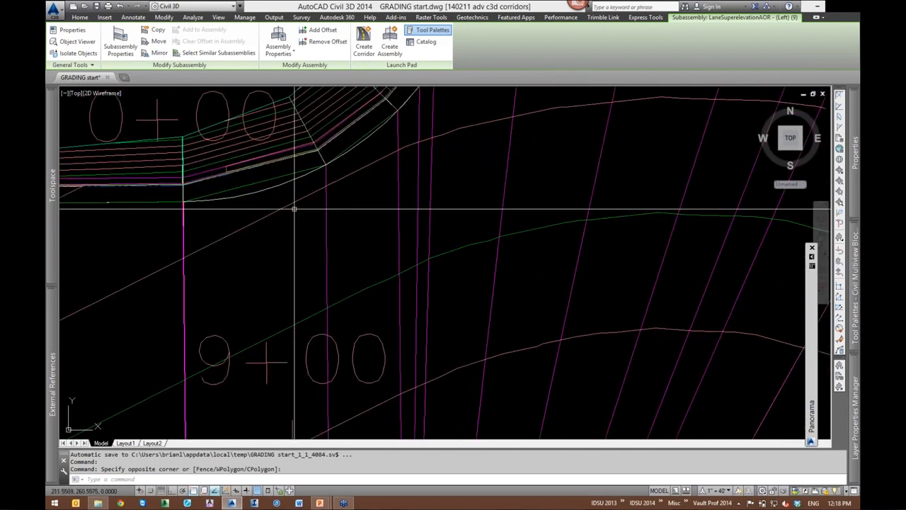
{"action": "scroll", "coordinate": [293, 211], "scroll_direction": "down", "scroll_amount": 2}
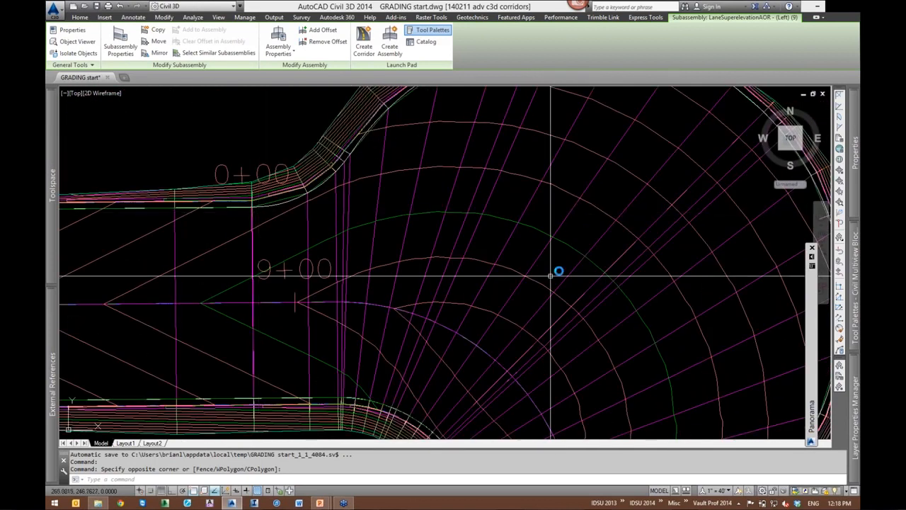
{"action": "middle_click_drag", "start_coordinate": [551, 275], "coordinate": [471, 136]}
{"action": "scroll", "coordinate": [551, 276], "scroll_direction": "down", "scroll_amount": 3}
{"action": "scroll", "coordinate": [562, 249], "scroll_direction": "up", "scroll_amount": 1}
{"action": "middle_click_drag", "start_coordinate": [499, 285], "coordinate": [433, 299]}
{"action": "scroll", "coordinate": [477, 259], "scroll_direction": "up", "scroll_amount": 2}
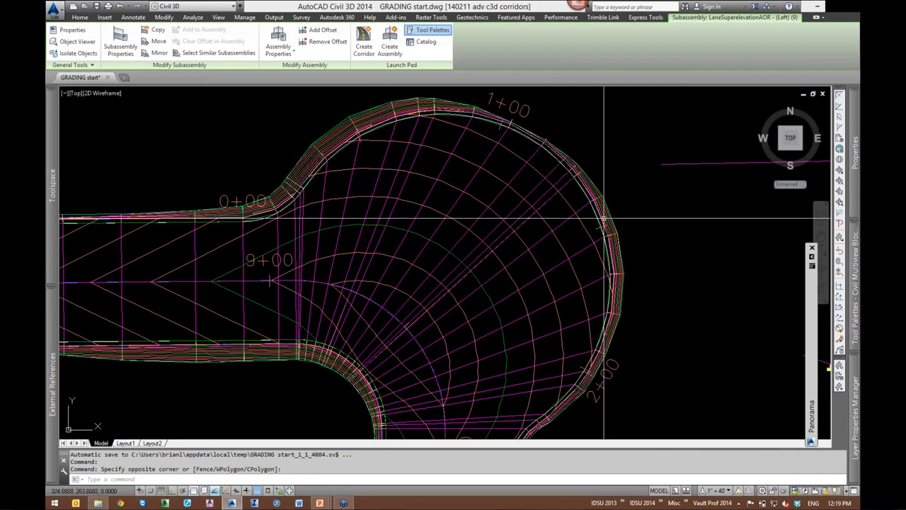
{"action": "scroll", "coordinate": [606, 297], "scroll_direction": "down", "scroll_amount": 2}
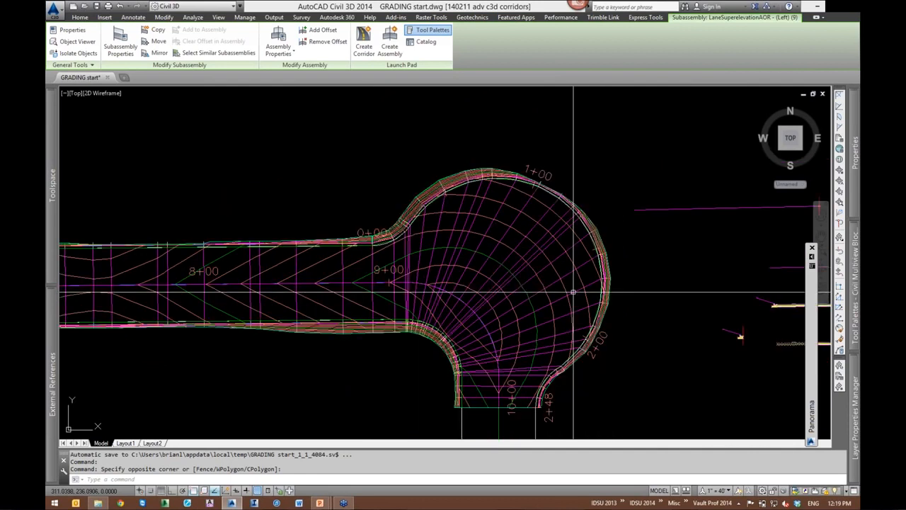
{"action": "scroll", "coordinate": [607, 333], "scroll_direction": "up", "scroll_amount": 2}
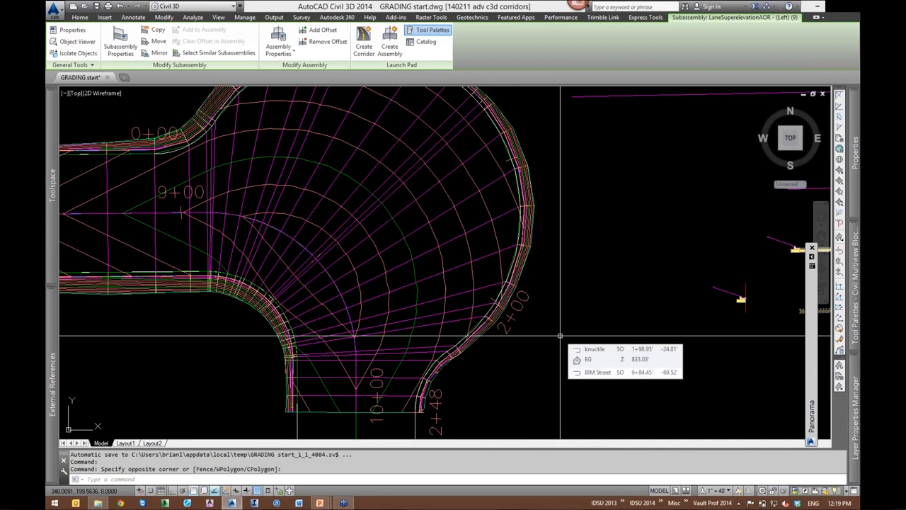
{"action": "key", "text": "Escape"}
{"action": "key", "text": "Escape"}
Examine the rest of the BIM Street alignment from the knuckle's end down to the cul-de-sac
{"action": "scroll", "coordinate": [560, 336], "scroll_direction": "down", "scroll_amount": 1}
{"action": "middle_click_drag", "start_coordinate": [559, 336], "coordinate": [518, 146]}
{"action": "scroll", "coordinate": [546, 234], "scroll_direction": "down", "scroll_amount": 1}
{"action": "middle_click_drag", "start_coordinate": [496, 376], "coordinate": [536, 326]}
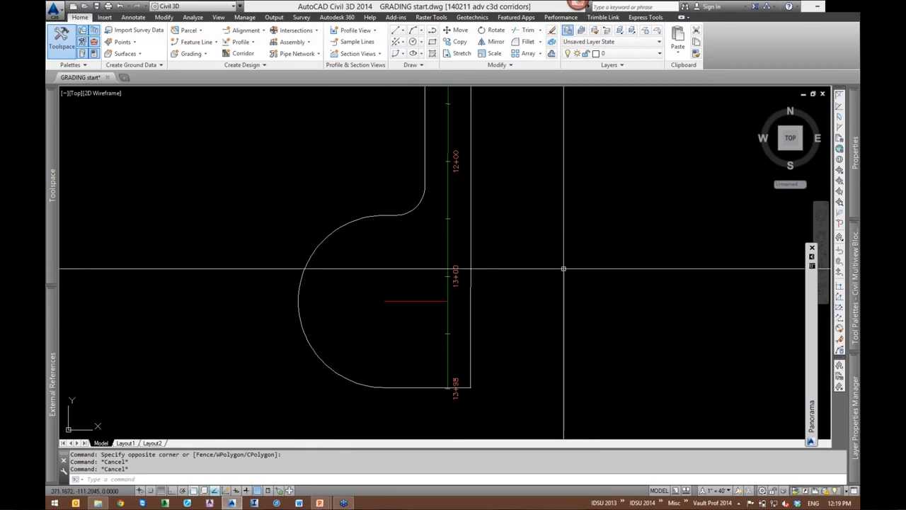
{"action": "middle_click_drag", "start_coordinate": [592, 230], "coordinate": [597, 344]}
{"action": "middle_click_drag", "start_coordinate": [610, 196], "coordinate": [577, 437]}
{"action": "scroll", "coordinate": [551, 226], "scroll_direction": "down", "scroll_amount": 1}
{"action": "scroll", "coordinate": [456, 253], "scroll_direction": "up", "scroll_amount": 1}
{"action": "scroll", "coordinate": [501, 275], "scroll_direction": "up", "scroll_amount": 1}
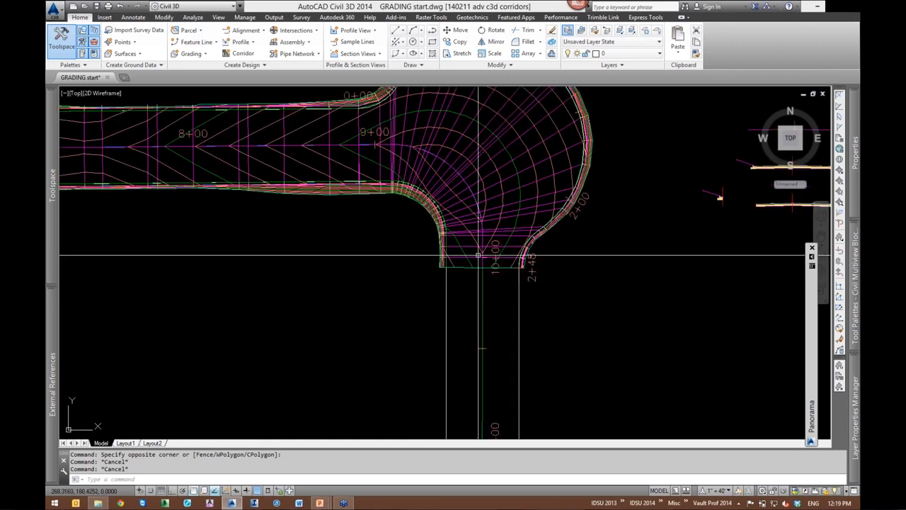
Review the region and offset baseline parameters in the BIM Street corridor properties
{"action": "left_click", "coordinate": [479, 254]}
{"action": "scroll", "coordinate": [479, 255], "scroll_direction": "down", "scroll_amount": 2}
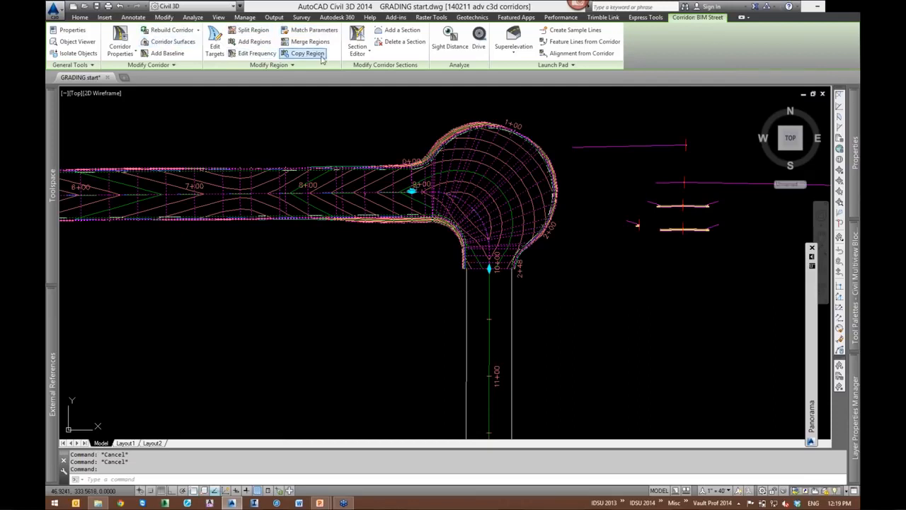
{"action": "right_click", "coordinate": [330, 121]}
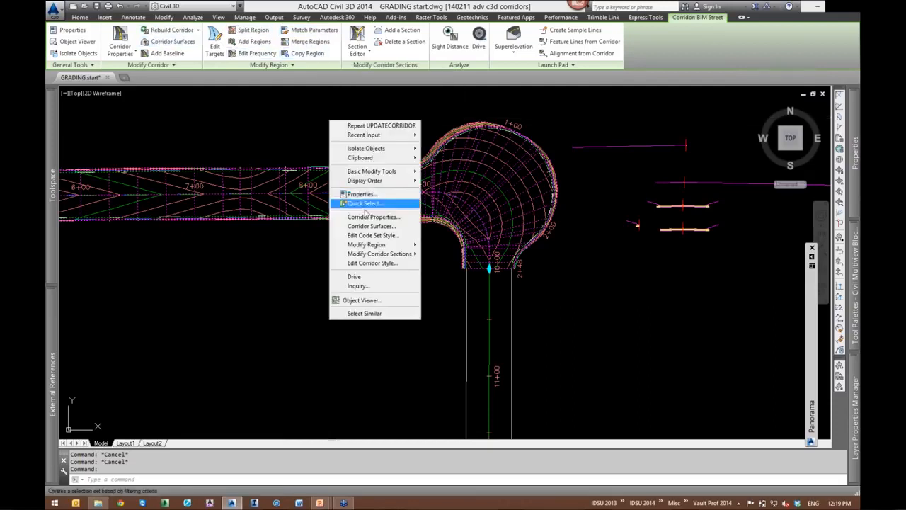
{"action": "left_click", "coordinate": [365, 215]}
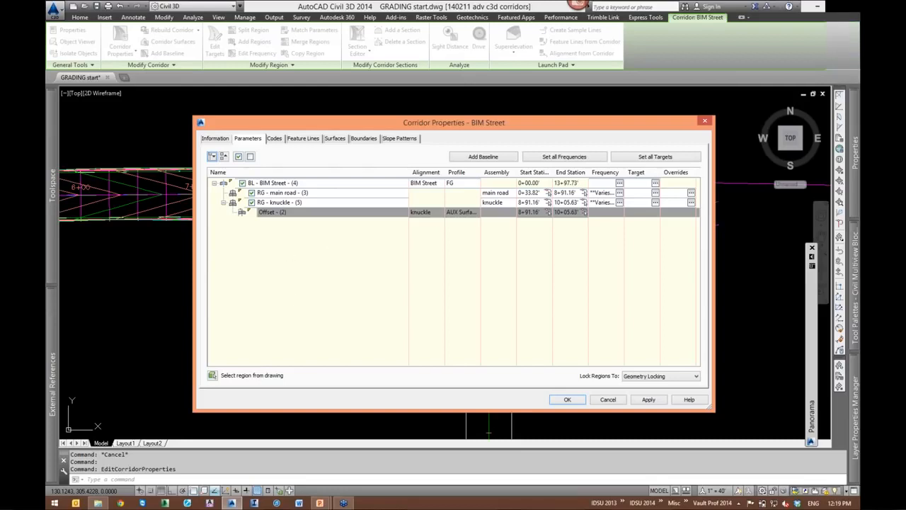
{"action": "key", "text": "Return"}
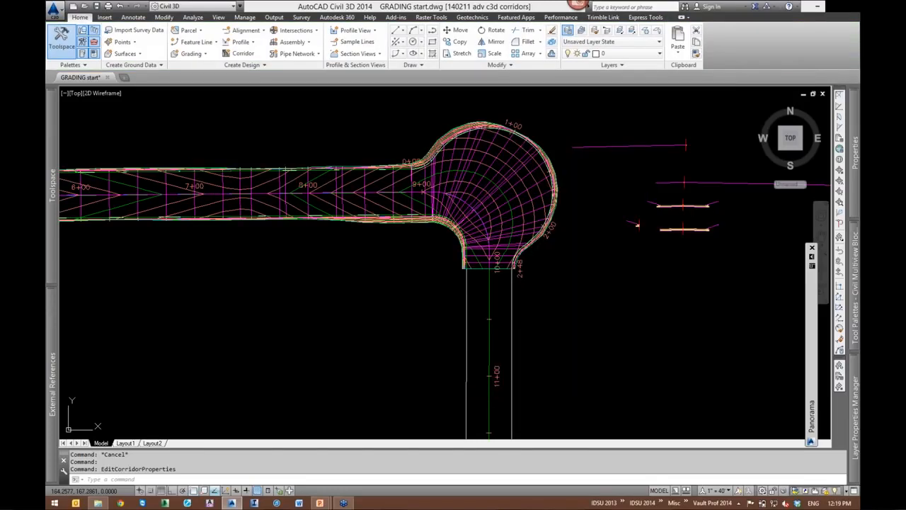
Copy the main road region of the BIM Street corridor from the knuckle's end to the start of the cul-de-sac edge curve
{"action": "scroll", "coordinate": [449, 190], "scroll_direction": "up", "scroll_amount": 2}
{"action": "left_click", "coordinate": [448, 190]}
{"action": "left_click", "coordinate": [463, 176]}
{"action": "scroll", "coordinate": [461, 184], "scroll_direction": "down", "scroll_amount": 2}
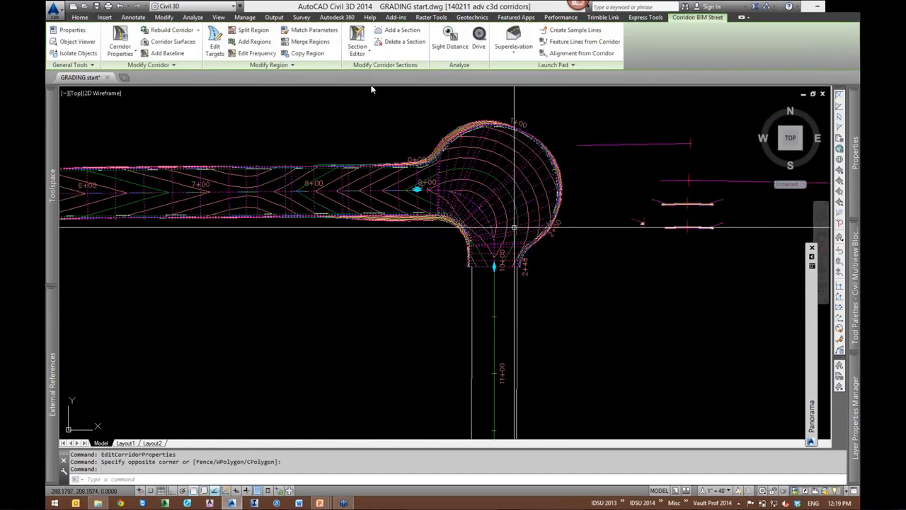
{"action": "left_click", "coordinate": [308, 53]}
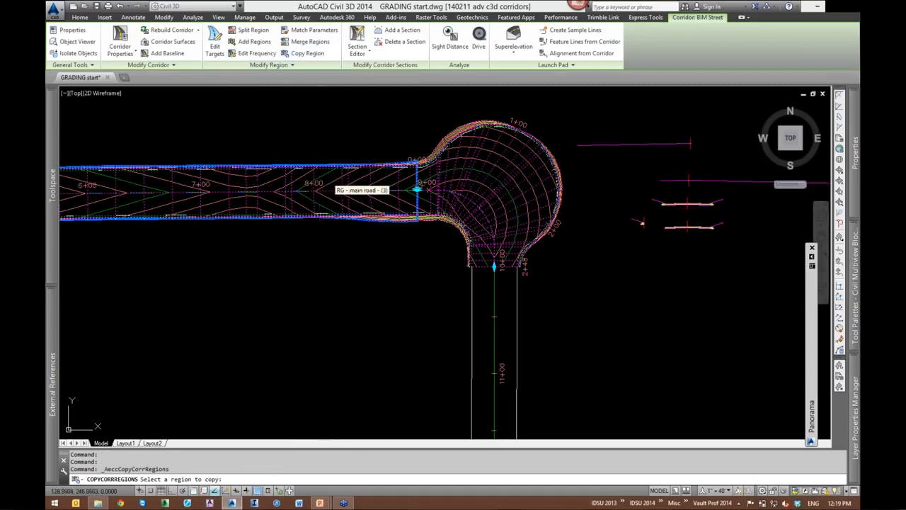
{"action": "left_click", "coordinate": [418, 190]}
{"action": "left_click", "coordinate": [562, 261]}
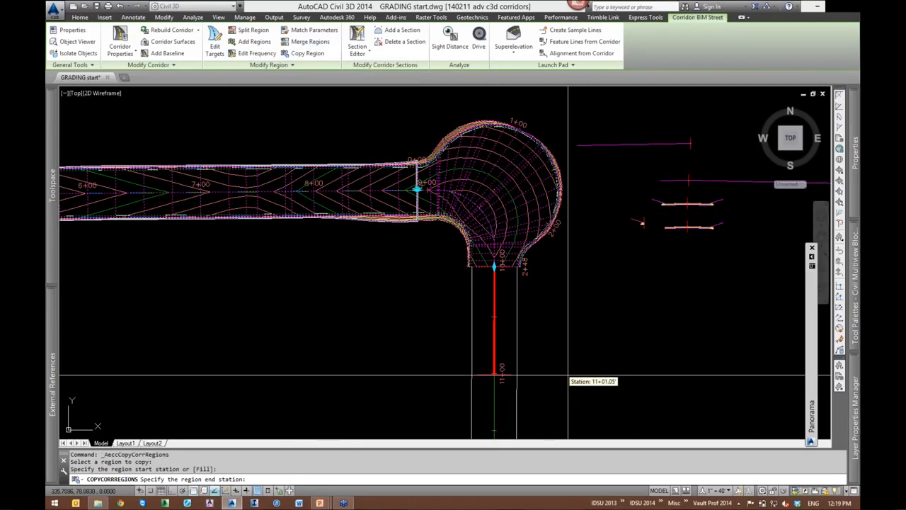
{"action": "middle_click_drag", "start_coordinate": [545, 406], "coordinate": [502, 210]}
{"action": "scroll", "coordinate": [500, 227], "scroll_direction": "down", "scroll_amount": 4}
{"action": "scroll", "coordinate": [473, 278], "scroll_direction": "up", "scroll_amount": 10}
{"action": "left_click", "coordinate": [461, 189]}
{"action": "scroll", "coordinate": [436, 294], "scroll_direction": "down", "scroll_amount": 10}
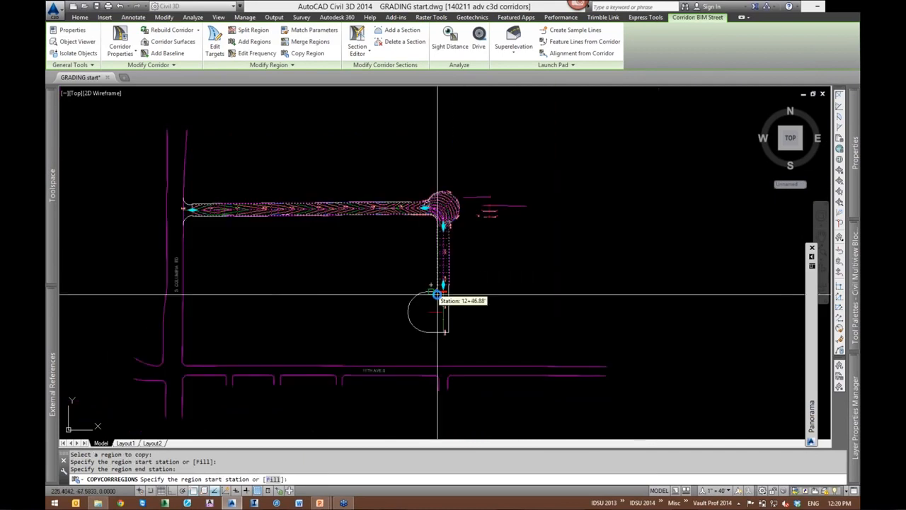
{"action": "scroll", "coordinate": [460, 269], "scroll_direction": "up", "scroll_amount": 8}
{"action": "key", "text": "Return"}
Review the target mapping of the knuckle region without changing it
{"action": "mouse_move", "coordinate": [443, 224]}
{"action": "middle_mouse_down"}
{"action": "mouse_move", "coordinate": [512, 245]}
{"action": "mouse_move", "coordinate": [574, 324]}
{"action": "middle_mouse_up"}
{"action": "scroll", "coordinate": [572, 326], "scroll_direction": "down", "scroll_amount": 2}
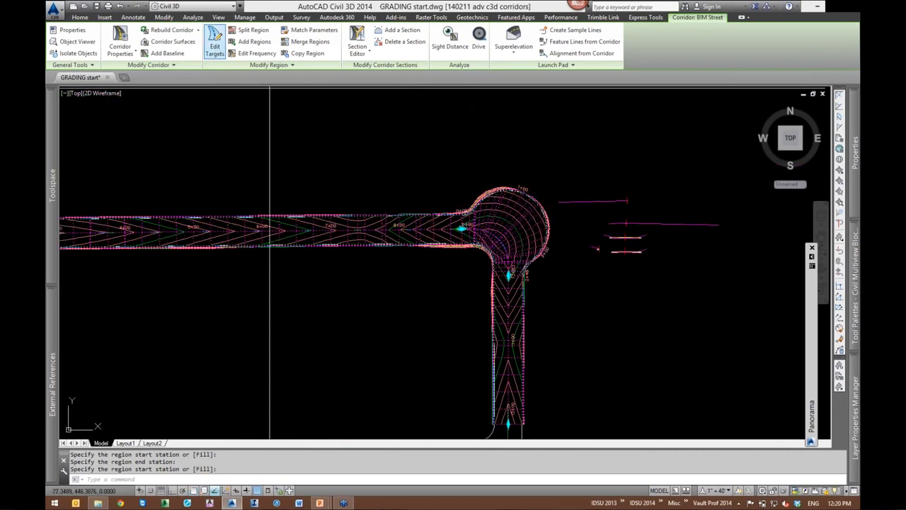
{"action": "scroll", "coordinate": [512, 236], "scroll_direction": "up", "scroll_amount": 2}
{"action": "left_click", "coordinate": [510, 217]}
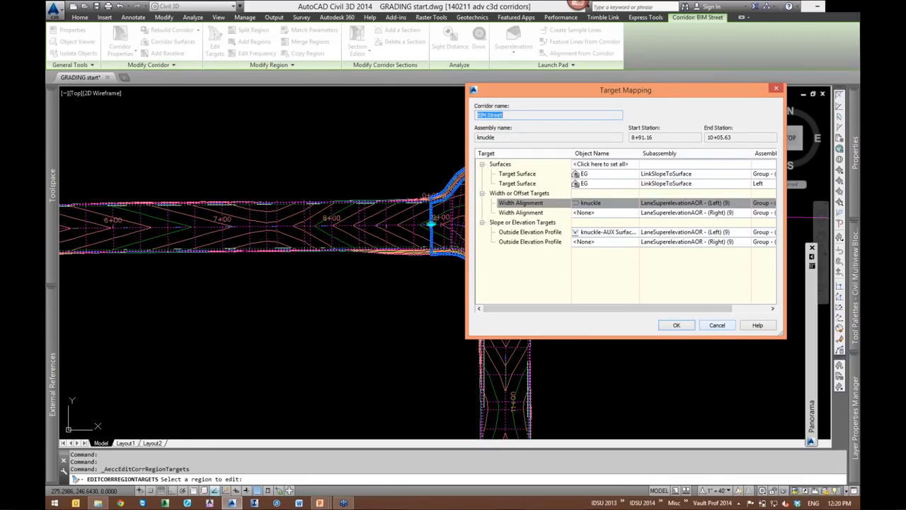
{"action": "left_click", "coordinate": [716, 325]}
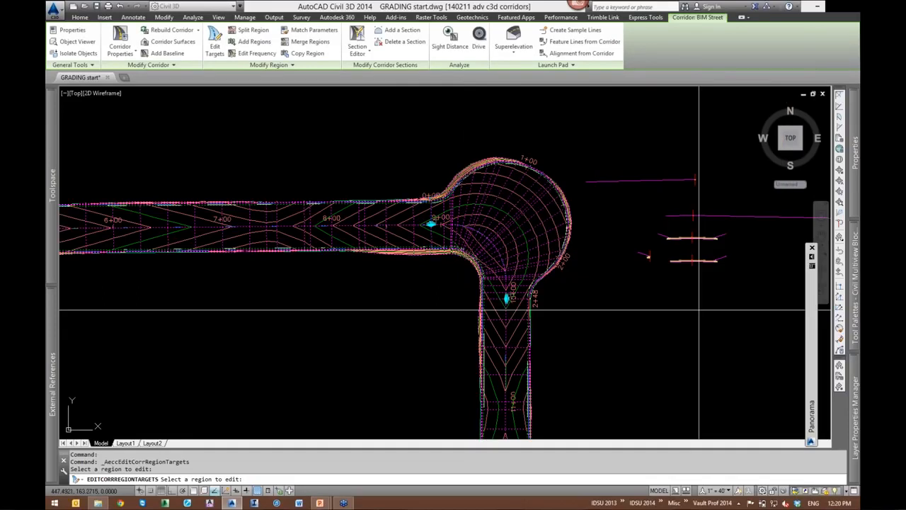
{"action": "key", "text": "Escape"}
Deselect the corridor and regenerate the whole drawing at the cul-de-sac with REGENALL
{"action": "scroll", "coordinate": [621, 391], "scroll_direction": "up", "scroll_amount": 2}
{"action": "middle_click_drag", "start_coordinate": [621, 390], "coordinate": [590, 110]}
{"action": "middle_click_drag", "start_coordinate": [547, 353], "coordinate": [615, 188]}
{"action": "key", "text": "Escape"}
{"action": "key", "text": "Escape"}
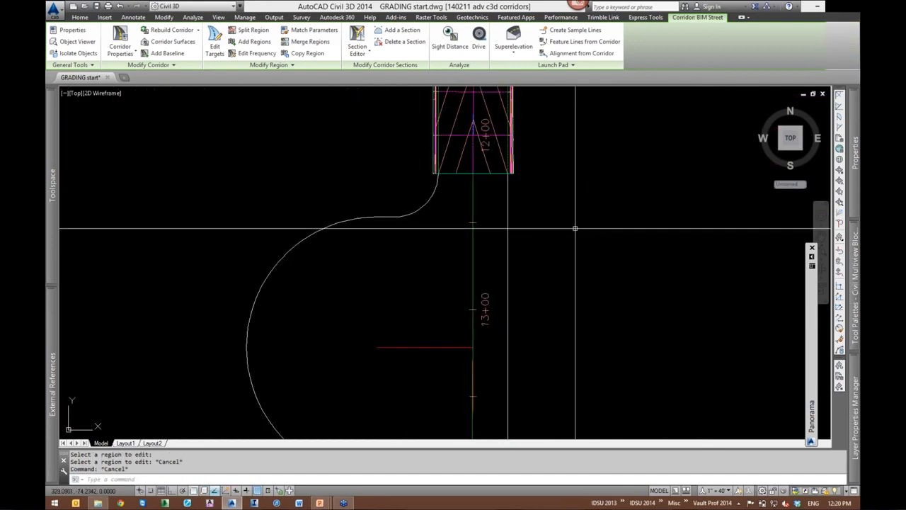
{"action": "type", "text": "rea"}
{"action": "key", "text": "Return"}
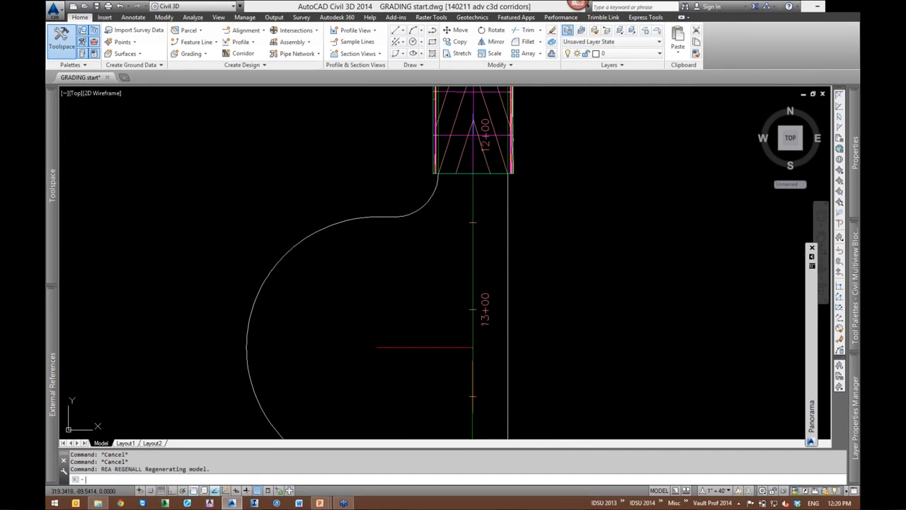
Start an alignment from the cul-de-sac edge polyline and accept its direction
{"action": "scroll", "coordinate": [625, 340], "scroll_direction": "up", "scroll_amount": 1}
{"action": "mouse_move", "coordinate": [625, 340]}
{"action": "middle_mouse_down"}
{"action": "mouse_move", "coordinate": [672, 277]}
{"action": "mouse_move", "coordinate": [697, 263]}
{"action": "middle_mouse_up"}
{"action": "scroll", "coordinate": [641, 300], "scroll_direction": "down", "scroll_amount": 1}
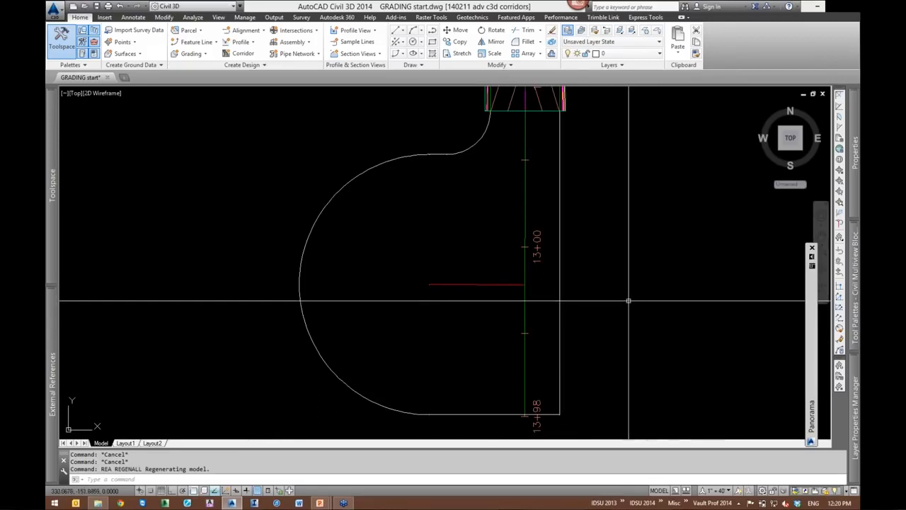
{"action": "scroll", "coordinate": [633, 319], "scroll_direction": "up", "scroll_amount": 1}
{"action": "scroll", "coordinate": [662, 344], "scroll_direction": "down", "scroll_amount": 2}
{"action": "scroll", "coordinate": [602, 308], "scroll_direction": "up", "scroll_amount": 2}
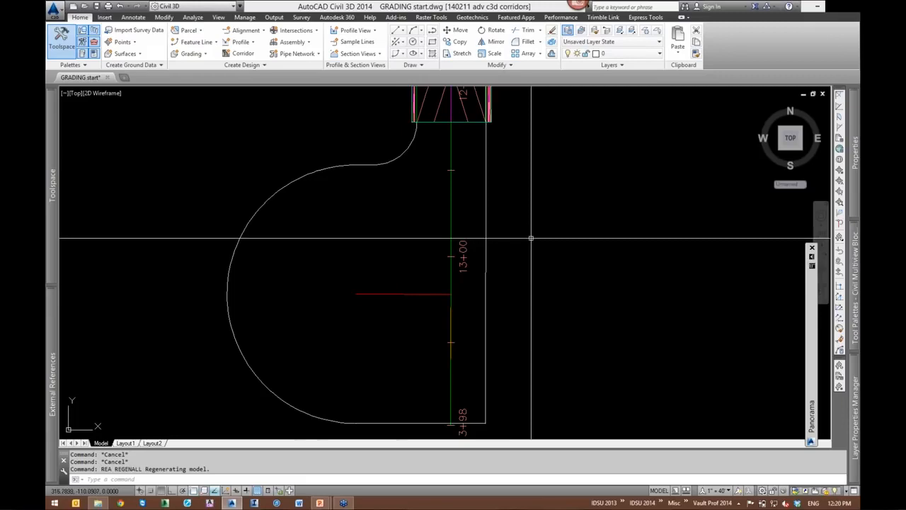
{"action": "left_click", "coordinate": [358, 163]}
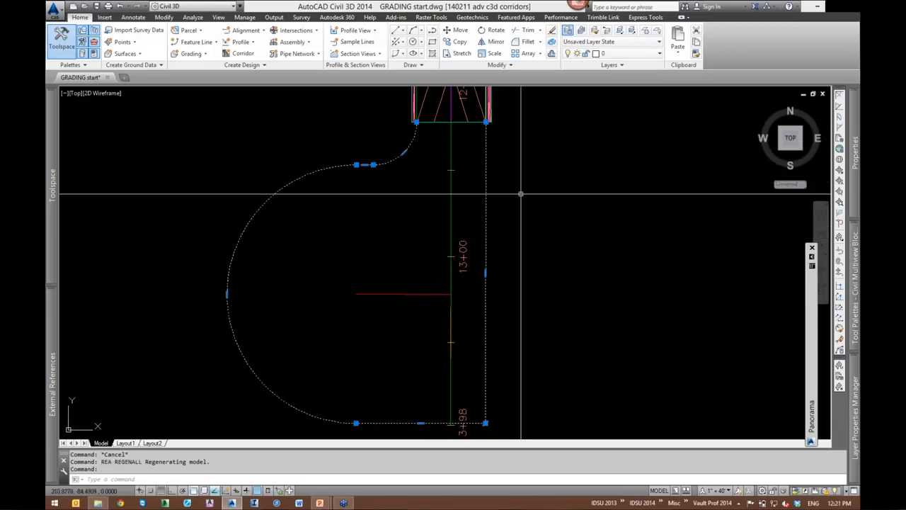
{"action": "left_click", "coordinate": [245, 30]}
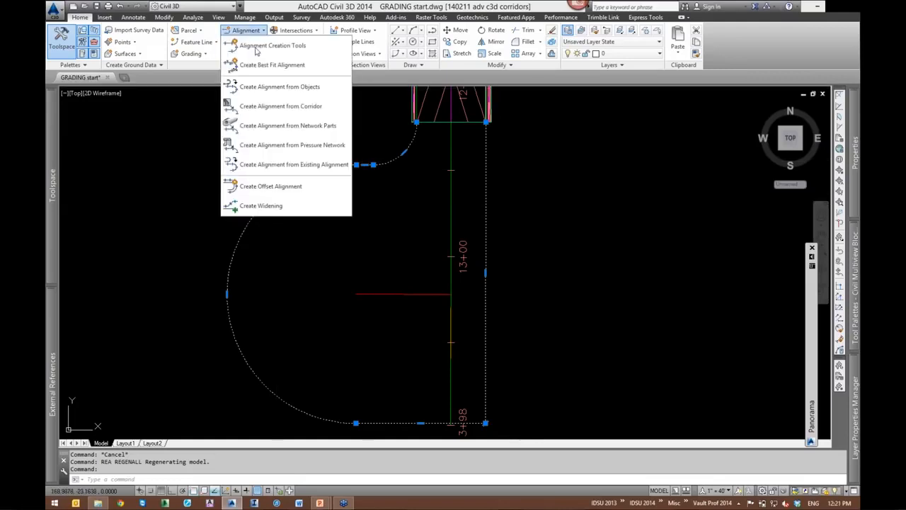
{"action": "left_click", "coordinate": [276, 88]}
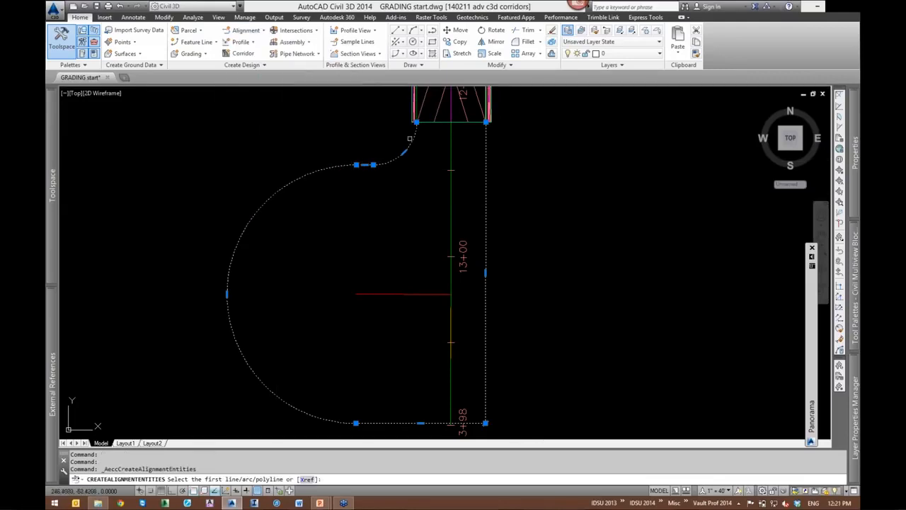
{"action": "left_click", "coordinate": [398, 156]}
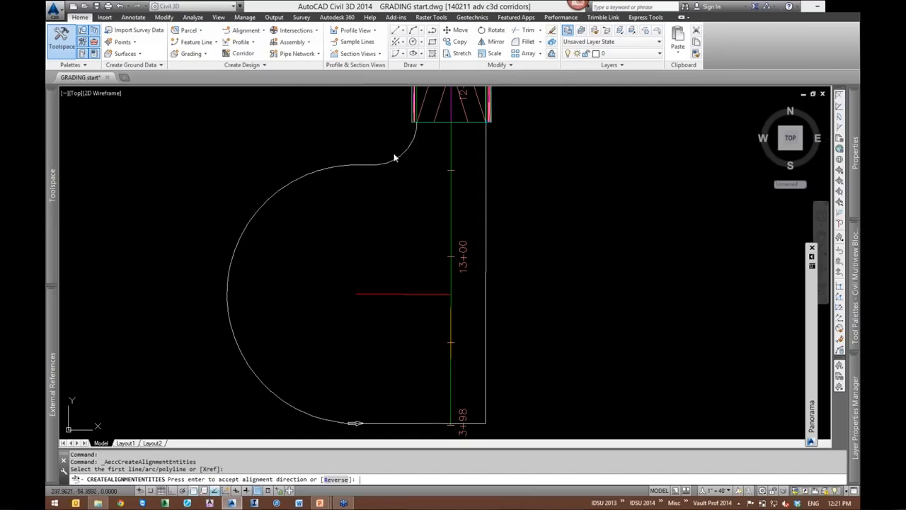
{"action": "key", "text": "Return"}
Name the alignment cul-de-sac, turn off adding curves between tangents, and create it
{"action": "type", "text": "CUL"}
{"action": "key", "text": "BackSpace"}
{"action": "key", "text": "BackSpace"}
{"action": "key", "text": "BackSpace"}
{"action": "type", "text": "cul"}
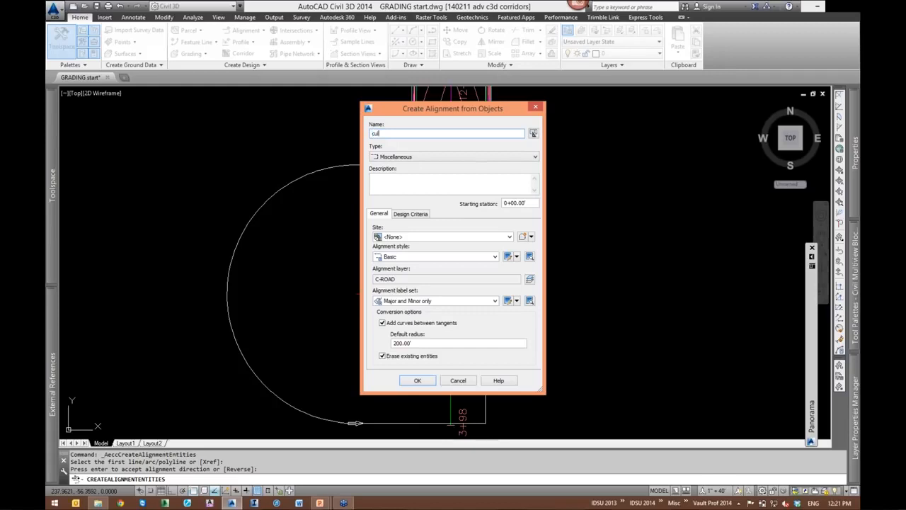
{"action": "type", "text": "-de-sac"}
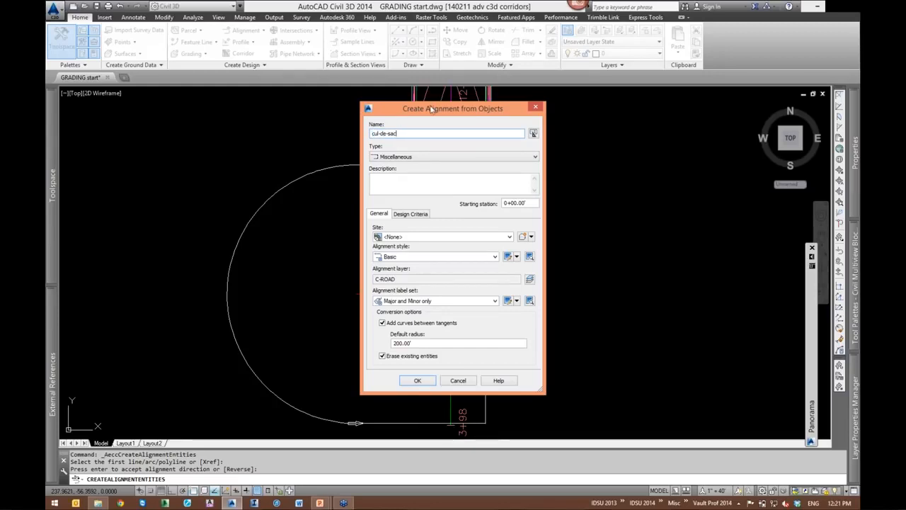
{"action": "left_click_drag", "start_coordinate": [430, 109], "coordinate": [405, 110]}
{"action": "left_click", "coordinate": [400, 323]}
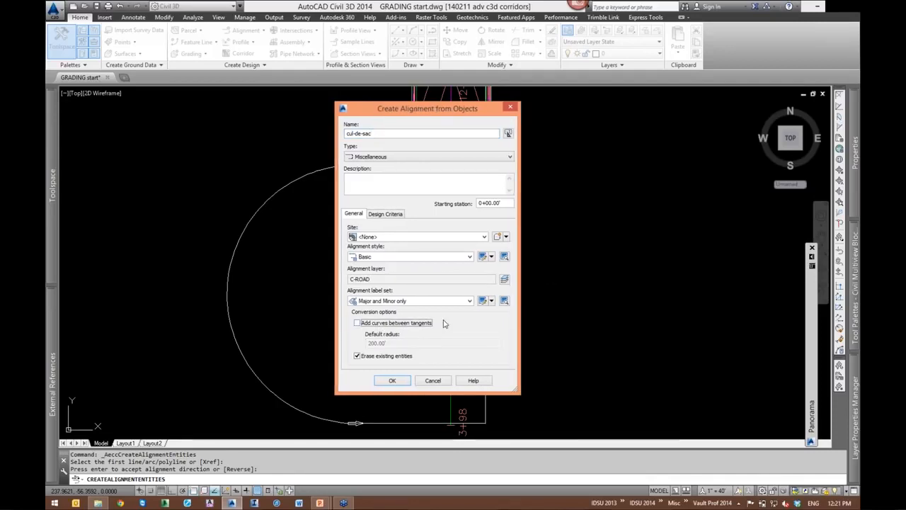
{"action": "left_click", "coordinate": [397, 379]}
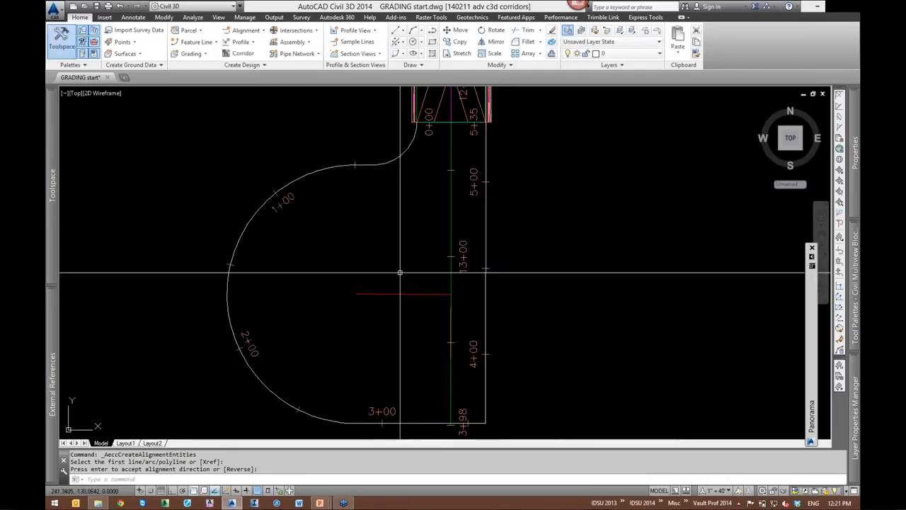
{"action": "key", "text": "Escape"}
Save the drawing with the new cul-de-sac alignment
{"action": "scroll", "coordinate": [379, 265], "scroll_direction": "down", "scroll_amount": 2}
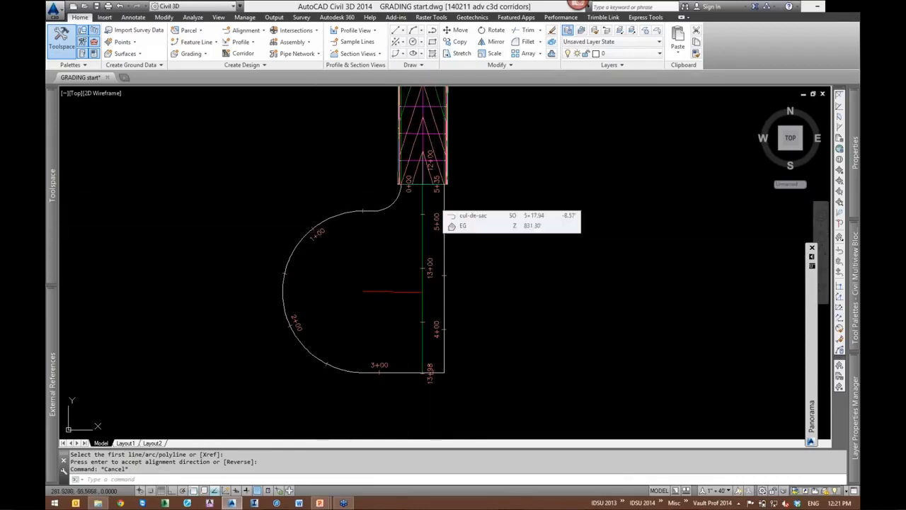
{"action": "middle_click_drag", "start_coordinate": [394, 269], "coordinate": [378, 280]}
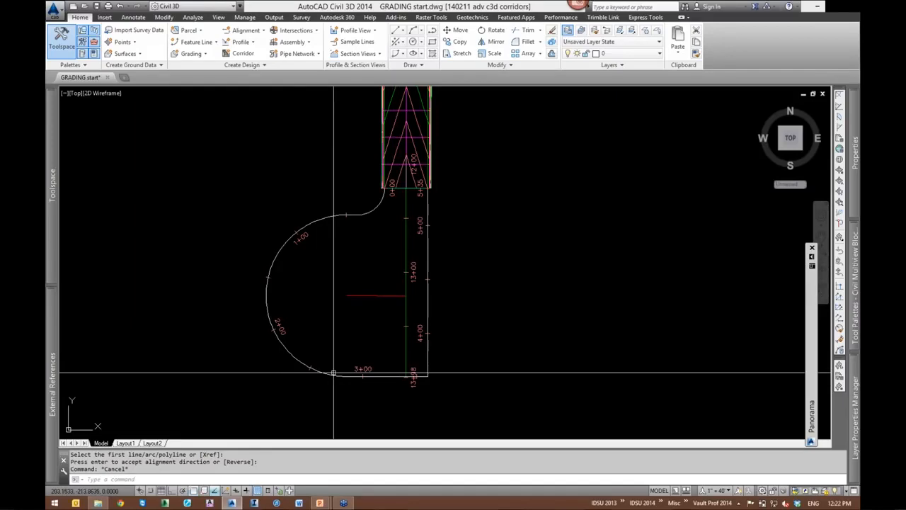
{"action": "middle_click_drag", "start_coordinate": [367, 257], "coordinate": [348, 263]}
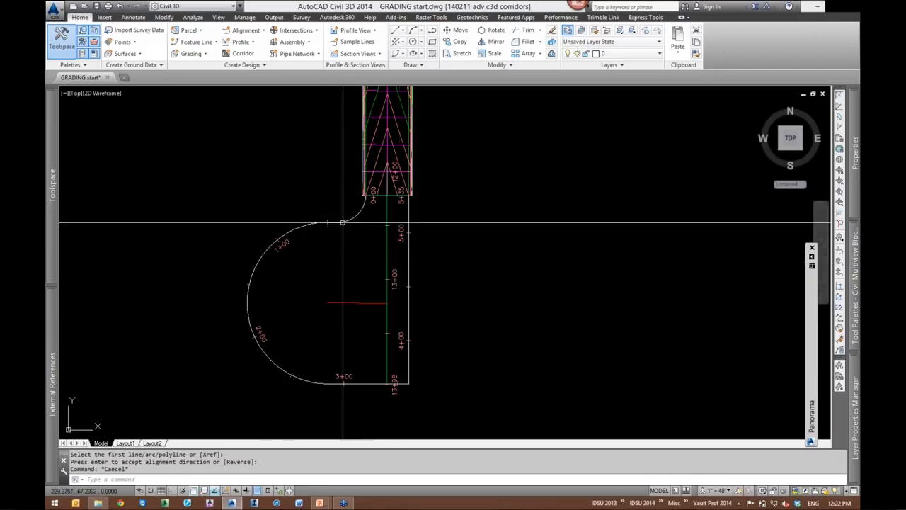
{"action": "mouse_move", "coordinate": [502, 259]}
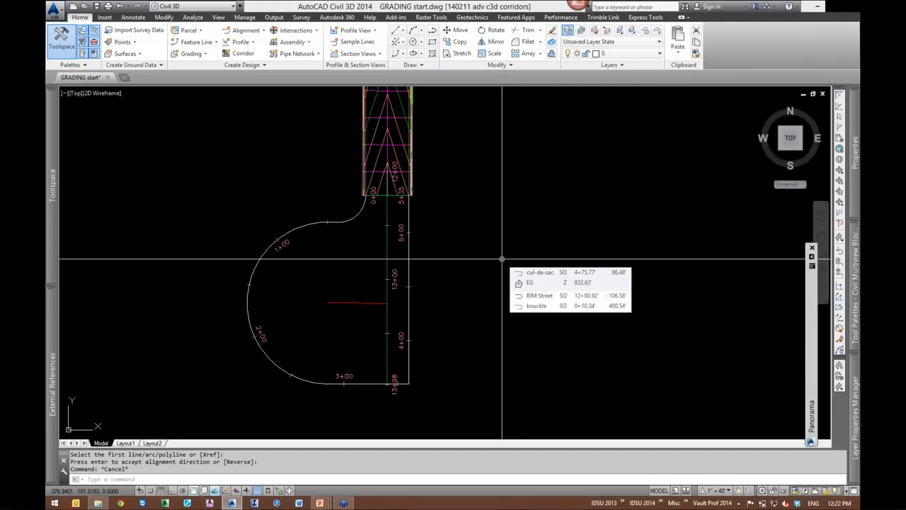
{"action": "left_click_drag", "start_coordinate": [259, 217], "coordinate": [218, 148]}
{"action": "key", "text": "Escape"}
{"action": "key", "text": "Escape"}
{"action": "middle_click_drag", "start_coordinate": [196, 155], "coordinate": [238, 147]}
{"action": "double_click", "coordinate": [238, 147]}
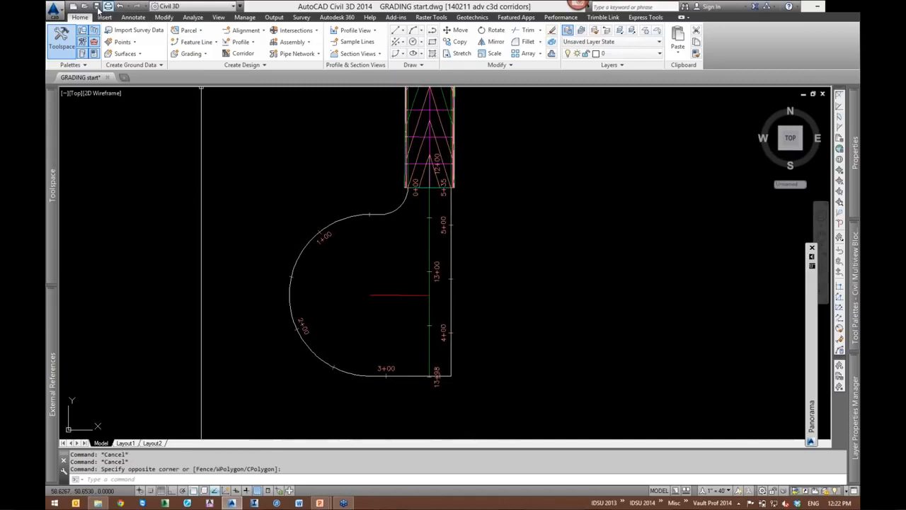
{"action": "key", "text": "ctrl+s"}
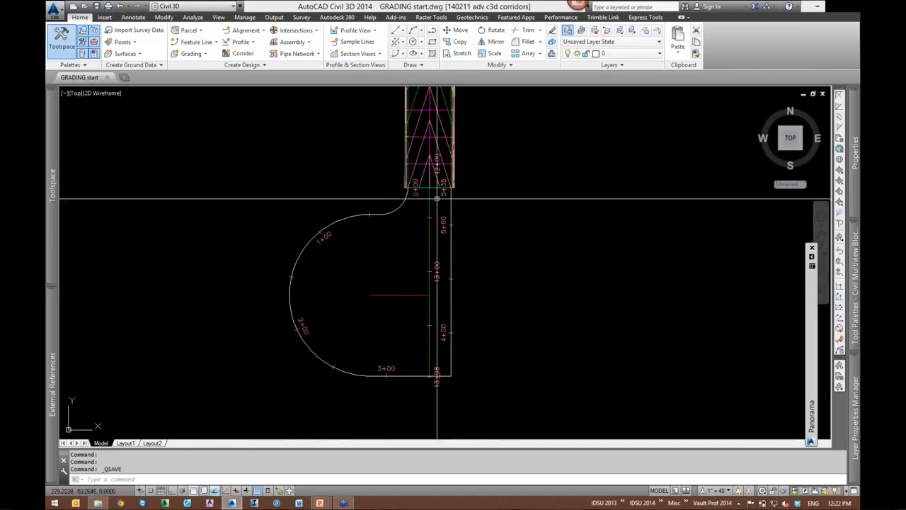
Examine the cul-de-sac in plan and the finished grade line near the end of the BIM Street profile, including its low point
{"action": "scroll", "coordinate": [512, 238], "scroll_direction": "up", "scroll_amount": 2}
{"action": "scroll", "coordinate": [526, 195], "scroll_direction": "down", "scroll_amount": 2}
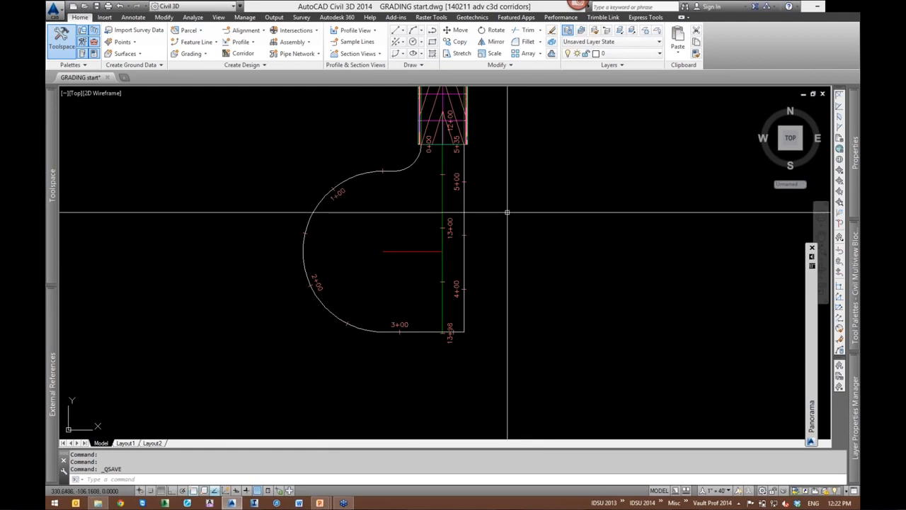
{"action": "middle_click_drag", "start_coordinate": [524, 186], "coordinate": [502, 237]}
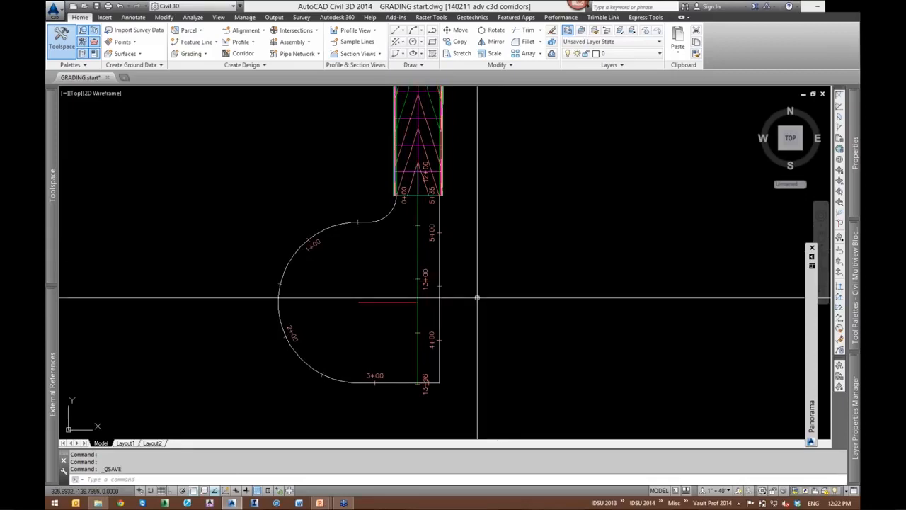
{"action": "middle_click_drag", "start_coordinate": [474, 302], "coordinate": [509, 263]}
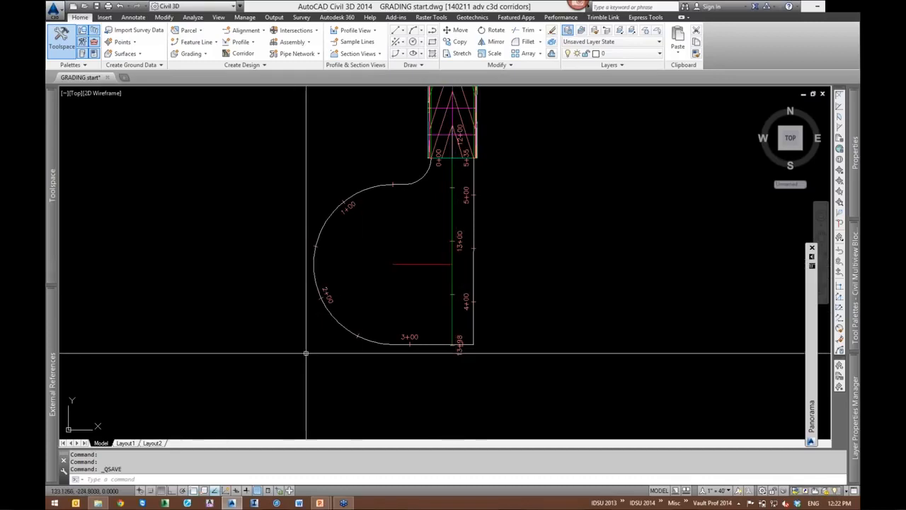
{"action": "scroll", "coordinate": [301, 408], "scroll_direction": "down", "scroll_amount": 4}
{"action": "scroll", "coordinate": [318, 406], "scroll_direction": "down", "scroll_amount": 1}
{"action": "middle_click_drag", "start_coordinate": [420, 196], "coordinate": [437, 347]}
{"action": "scroll", "coordinate": [437, 348], "scroll_direction": "up", "scroll_amount": 1}
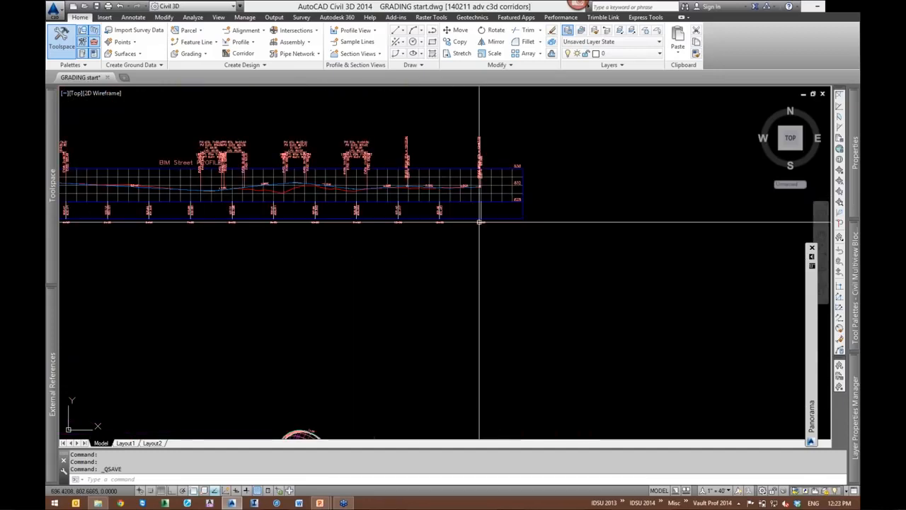
{"action": "scroll", "coordinate": [479, 222], "scroll_direction": "up", "scroll_amount": 8}
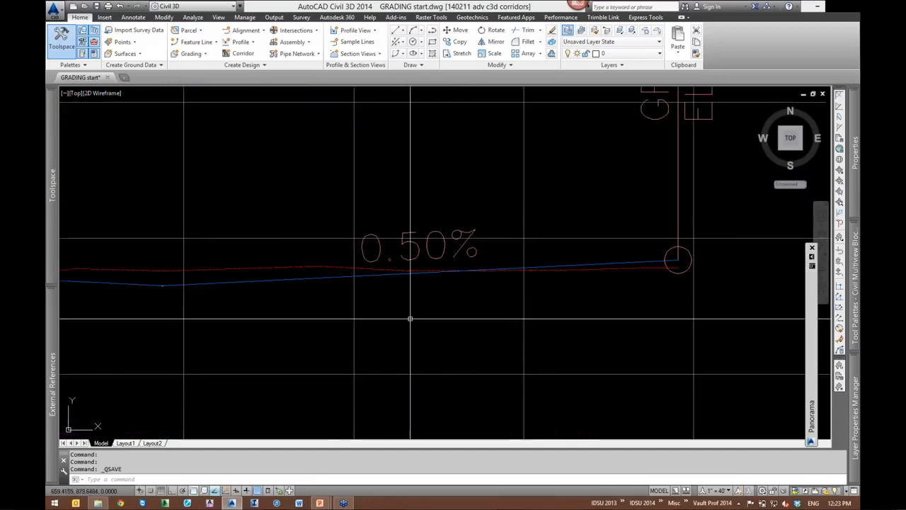
{"action": "scroll", "coordinate": [550, 300], "scroll_direction": "down", "scroll_amount": 4}
{"action": "scroll", "coordinate": [549, 289], "scroll_direction": "up", "scroll_amount": 5}
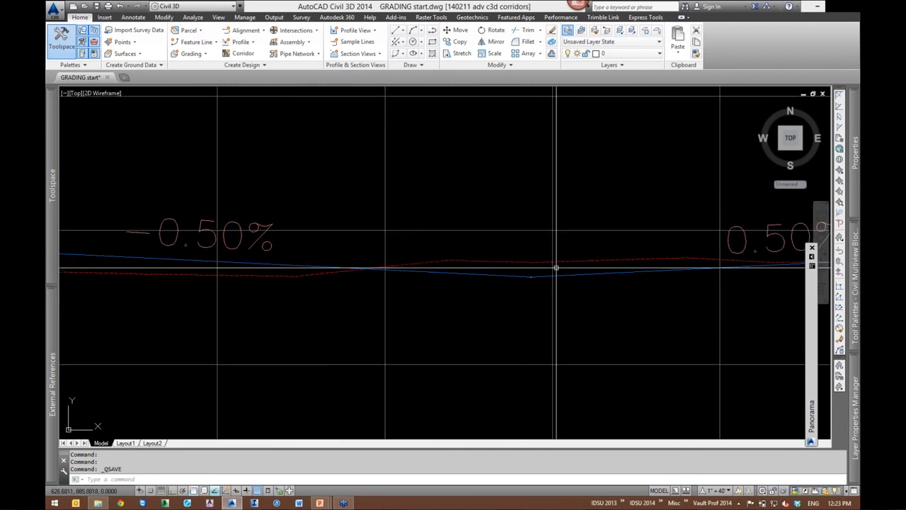
Examine the cul-de-sac alignment and its stationing in plan around the bulb and along the straight edge
{"action": "scroll", "coordinate": [536, 230], "scroll_direction": "down", "scroll_amount": 10}
{"action": "middle_click_drag", "start_coordinate": [525, 360], "coordinate": [583, 99]}
{"action": "scroll", "coordinate": [519, 228], "scroll_direction": "up", "scroll_amount": 10}
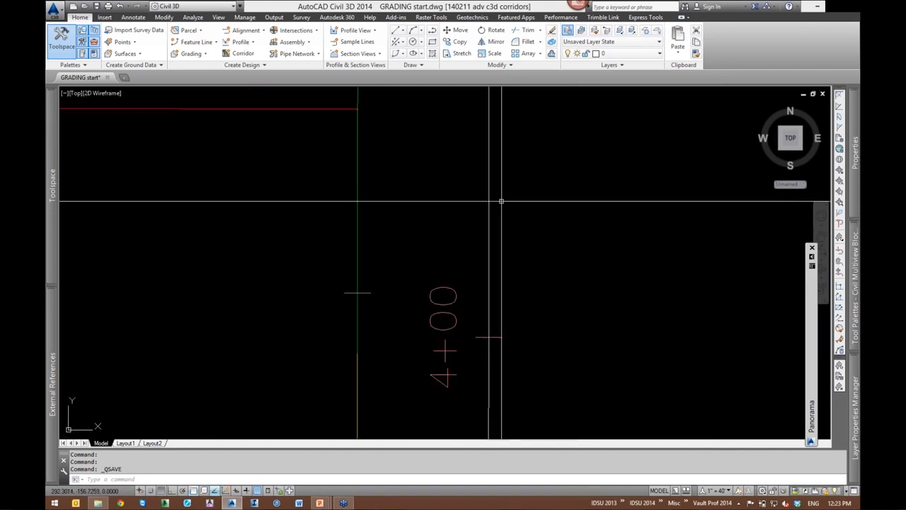
{"action": "middle_click_drag", "start_coordinate": [530, 192], "coordinate": [613, 272]}
{"action": "scroll", "coordinate": [612, 272], "scroll_direction": "down", "scroll_amount": 4}
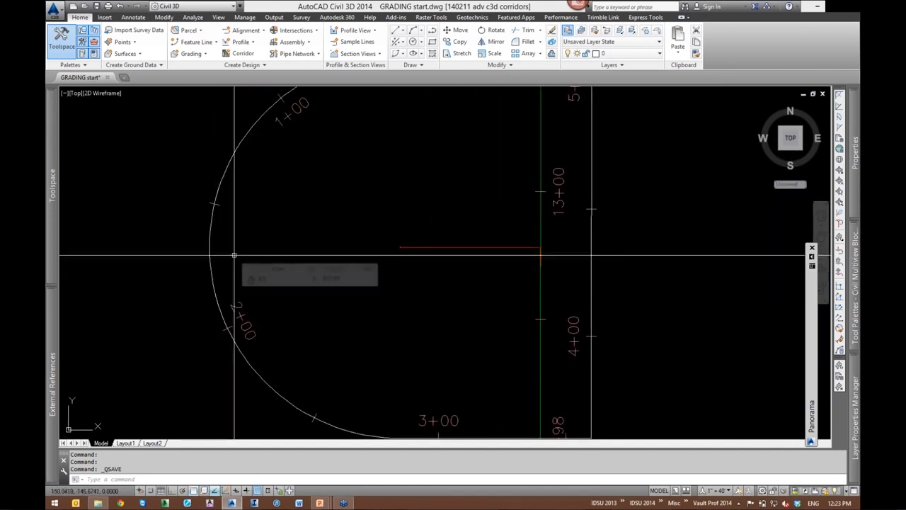
{"action": "scroll", "coordinate": [228, 283], "scroll_direction": "down", "scroll_amount": 2}
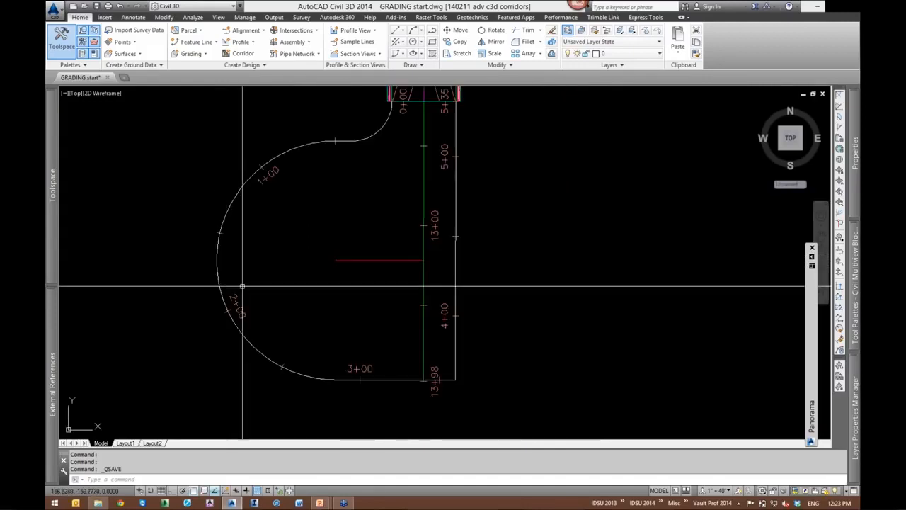
{"action": "scroll", "coordinate": [634, 135], "scroll_direction": "up", "scroll_amount": 2}
{"action": "middle_click_drag", "start_coordinate": [588, 252], "coordinate": [562, 307]}
{"action": "scroll", "coordinate": [562, 307], "scroll_direction": "down", "scroll_amount": 5}
{"action": "scroll", "coordinate": [623, 280], "scroll_direction": "up", "scroll_amount": 1}
{"action": "scroll", "coordinate": [542, 241], "scroll_direction": "down", "scroll_amount": 1}
Sort the layers by freeze state and thaw the C-ROAD-CORR-AUX layer
{"action": "type", "text": "la"}
{"action": "key", "text": "Return"}
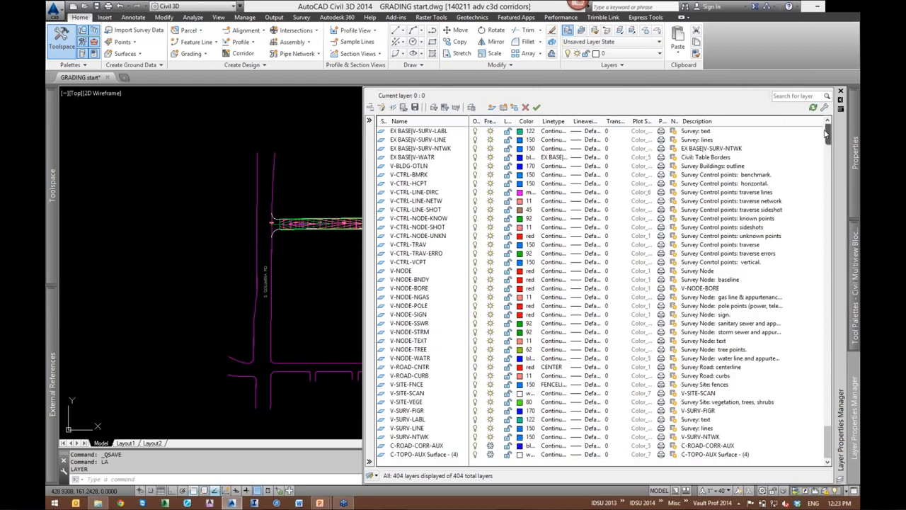
{"action": "left_click_drag", "start_coordinate": [825, 133], "coordinate": [825, 129]}
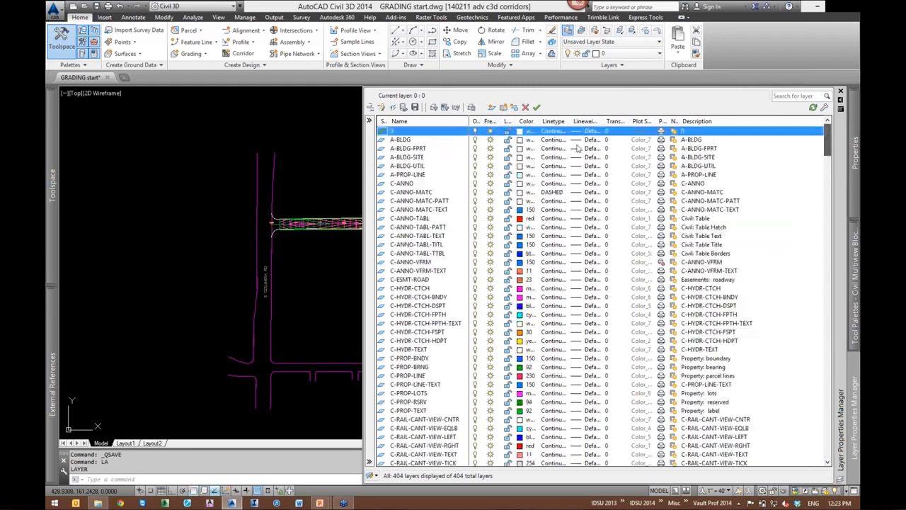
{"action": "left_click", "coordinate": [491, 122]}
{"action": "left_click", "coordinate": [489, 140]}
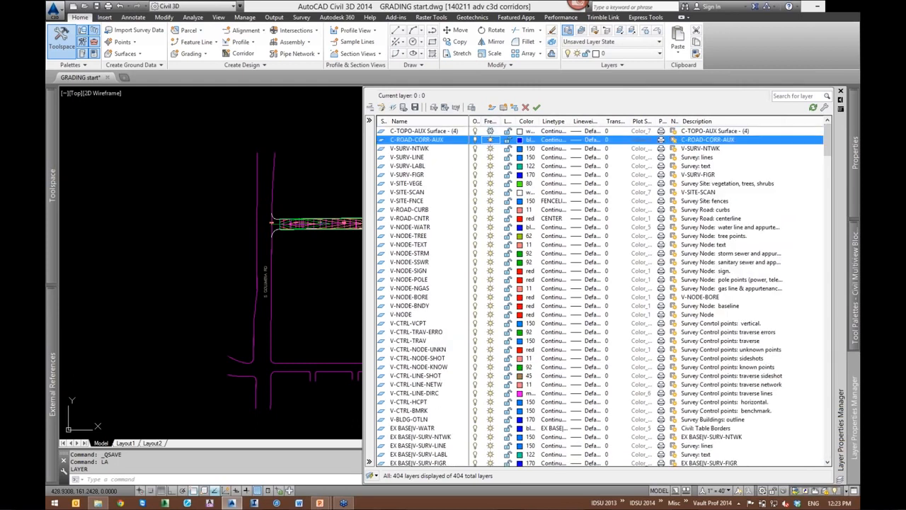
{"action": "left_click", "coordinate": [305, 287]}
{"action": "key", "text": "Escape"}
Examine the AUX corridor in plan around the knuckle and down the road to the cul-de-sac
{"action": "mouse_move", "coordinate": [316, 287]}
{"action": "middle_mouse_down"}
{"action": "mouse_move", "coordinate": [295, 265]}
{"action": "mouse_move", "coordinate": [104, 261]}
{"action": "middle_mouse_up"}
{"action": "scroll", "coordinate": [104, 260], "scroll_direction": "down", "scroll_amount": 1}
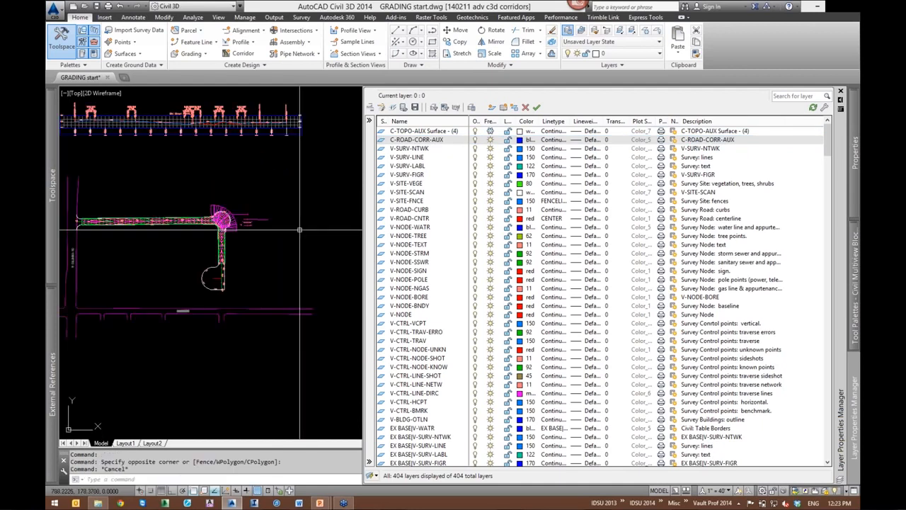
{"action": "scroll", "coordinate": [252, 236], "scroll_direction": "up", "scroll_amount": 2}
{"action": "middle_click_drag", "start_coordinate": [271, 235], "coordinate": [451, 263]}
{"action": "scroll", "coordinate": [425, 248], "scroll_direction": "down", "scroll_amount": 1}
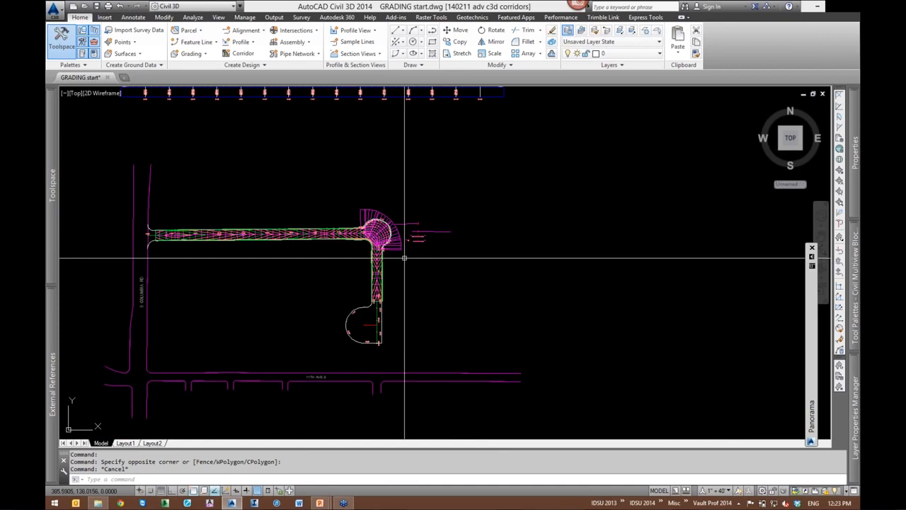
{"action": "left_click", "coordinate": [358, 212]}
{"action": "scroll", "coordinate": [358, 219], "scroll_direction": "up", "scroll_amount": 2}
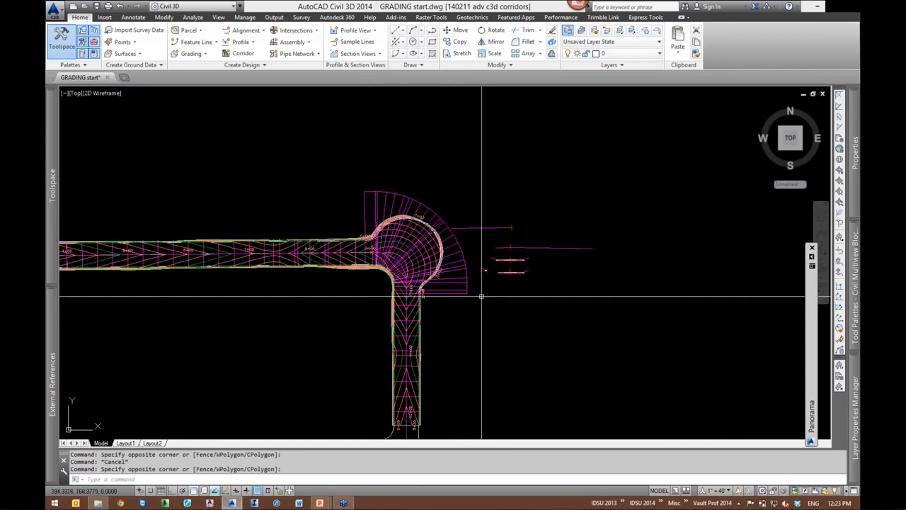
{"action": "scroll", "coordinate": [522, 334], "scroll_direction": "up", "scroll_amount": 1}
{"action": "mouse_move", "coordinate": [522, 334]}
{"action": "middle_mouse_down"}
{"action": "mouse_move", "coordinate": [558, 295]}
{"action": "mouse_move", "coordinate": [575, 316]}
{"action": "middle_mouse_up"}
{"action": "scroll", "coordinate": [544, 300], "scroll_direction": "down", "scroll_amount": 2}
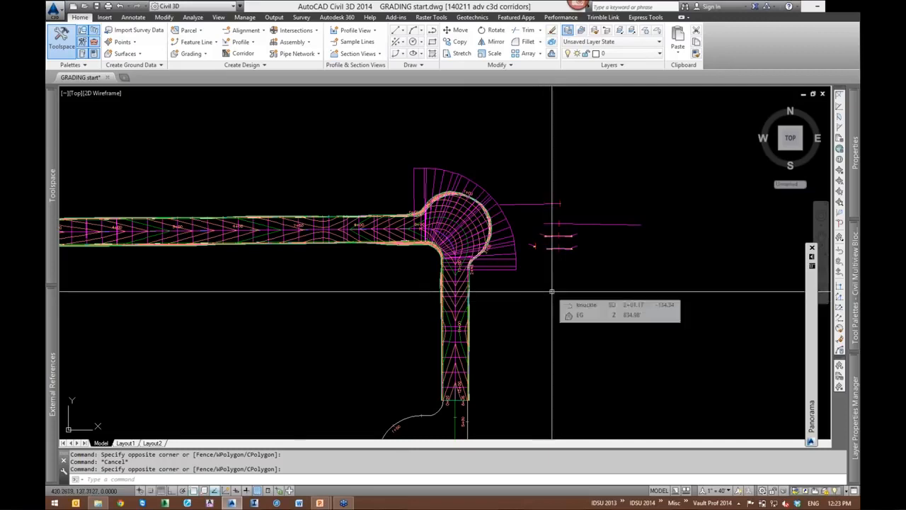
{"action": "scroll", "coordinate": [543, 322], "scroll_direction": "up", "scroll_amount": 3}
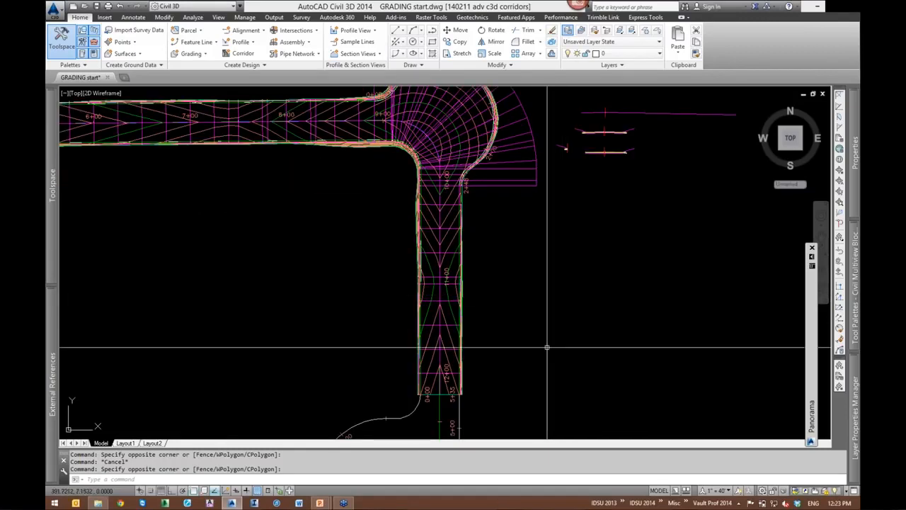
{"action": "scroll", "coordinate": [545, 386], "scroll_direction": "up", "scroll_amount": 1}
{"action": "middle_click_drag", "start_coordinate": [545, 385], "coordinate": [581, 310]}
{"action": "scroll", "coordinate": [581, 309], "scroll_direction": "down", "scroll_amount": 2}
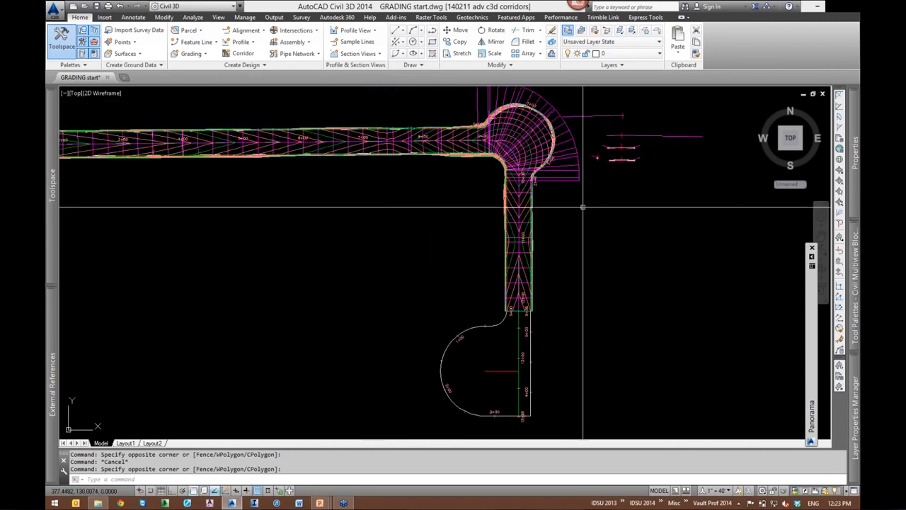
{"action": "left_click", "coordinate": [519, 175]}
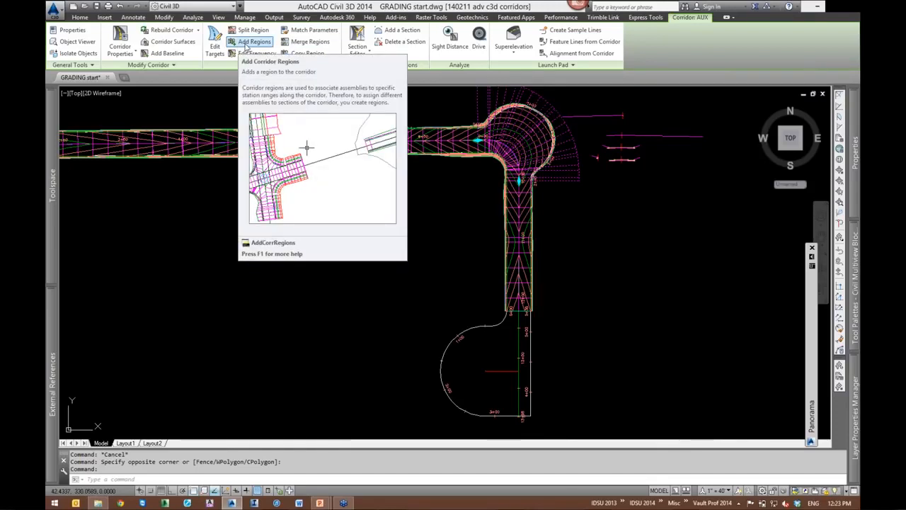
{"action": "left_click", "coordinate": [657, 113]}
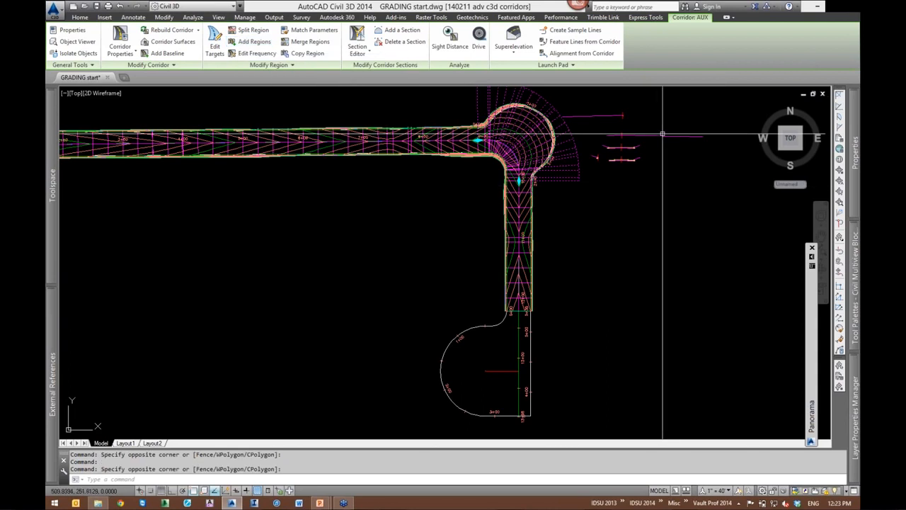
{"action": "middle_click_drag", "start_coordinate": [663, 134], "coordinate": [550, 210]}
{"action": "key", "text": "Escape"}
Inspect the width and slope parameters of the left and right LinkWidthAndSlope subassemblies in the cul-de-sac auxiliary assembly
{"action": "scroll", "coordinate": [515, 216], "scroll_direction": "up", "scroll_amount": 6}
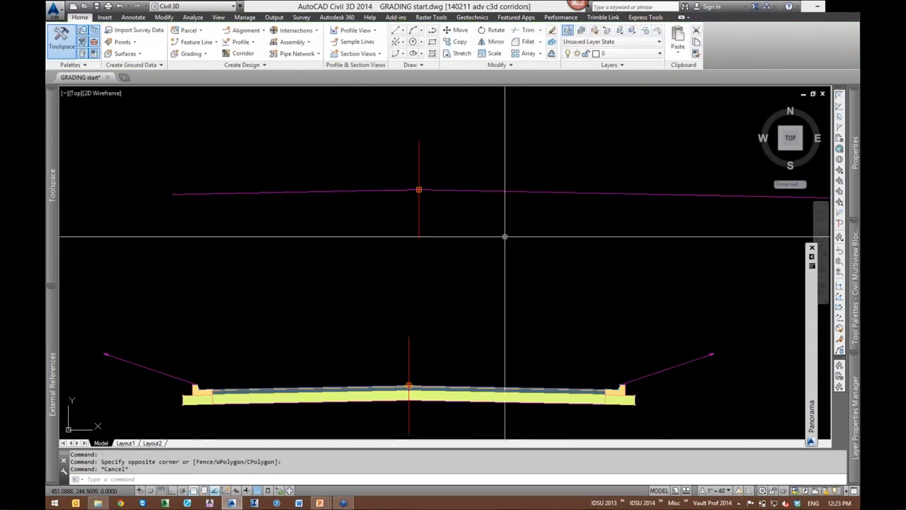
{"action": "scroll", "coordinate": [505, 236], "scroll_direction": "down", "scroll_amount": 4}
{"action": "left_click", "coordinate": [426, 310]}
{"action": "left_click", "coordinate": [392, 273]}
{"action": "mouse_move", "coordinate": [859, 193]}
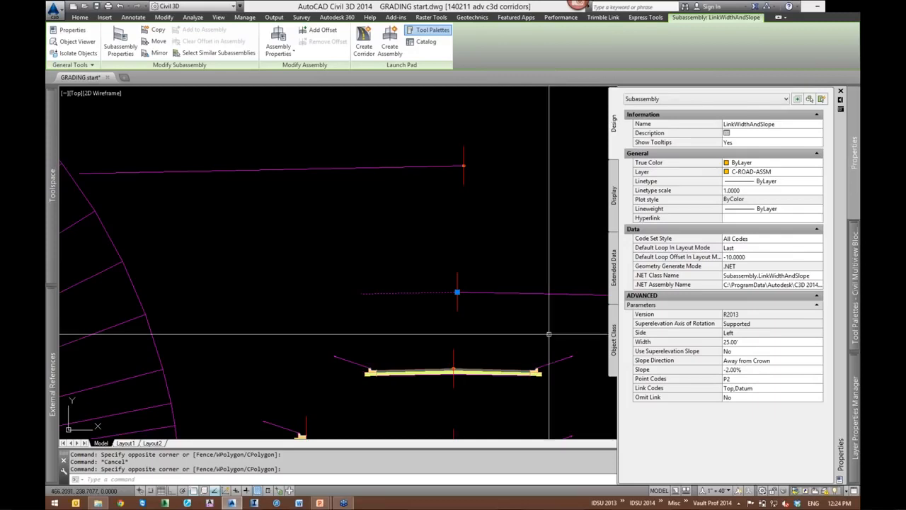
{"action": "key", "text": "Escape"}
{"action": "left_click", "coordinate": [558, 312]}
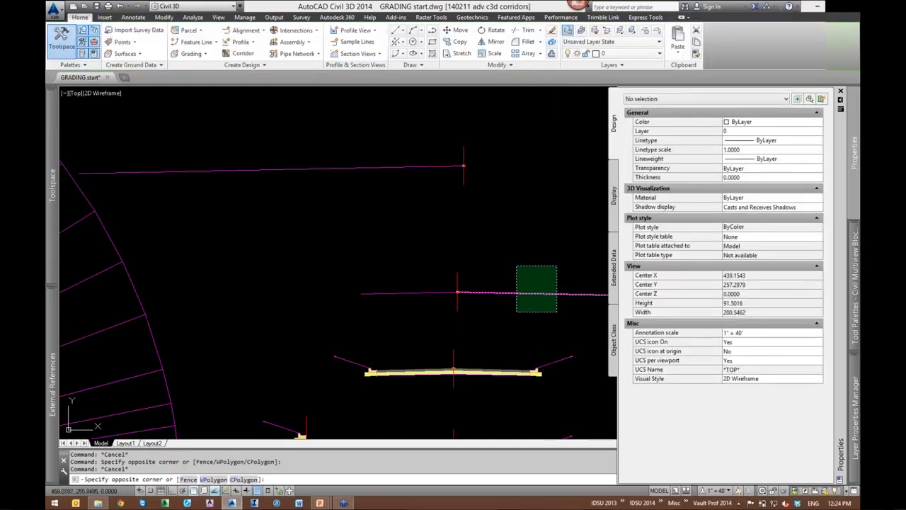
{"action": "left_click", "coordinate": [516, 266]}
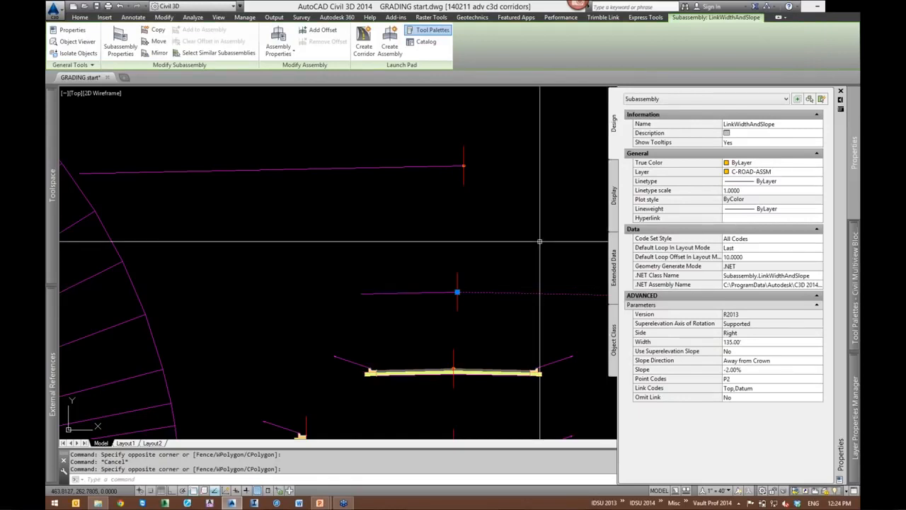
{"action": "key", "text": "Escape"}
Start adding a region to the AUX corridor, beginning where the existing road corridor ends at the cul-de-sac
{"action": "scroll", "coordinate": [531, 240], "scroll_direction": "down", "scroll_amount": 6}
{"action": "middle_click_drag", "start_coordinate": [337, 432], "coordinate": [288, 255]}
{"action": "scroll", "coordinate": [287, 261], "scroll_direction": "up", "scroll_amount": 1}
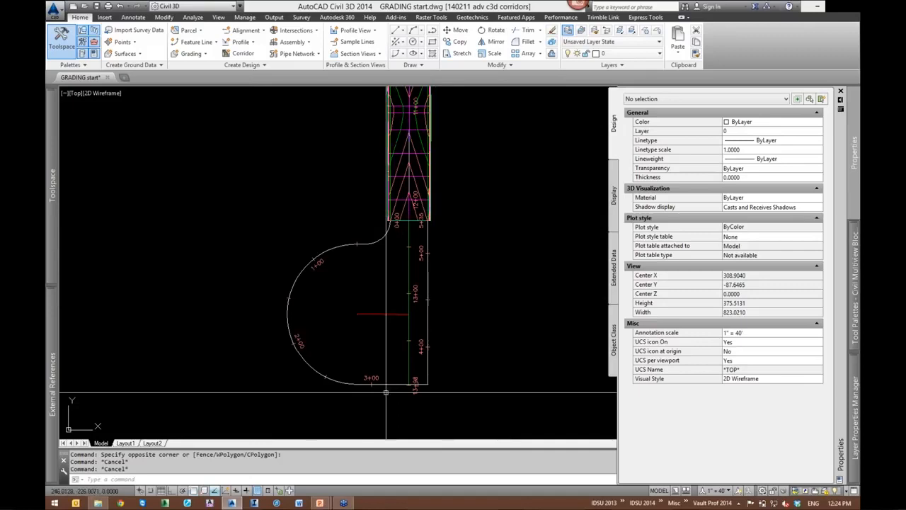
{"action": "scroll", "coordinate": [460, 317], "scroll_direction": "down", "scroll_amount": 2}
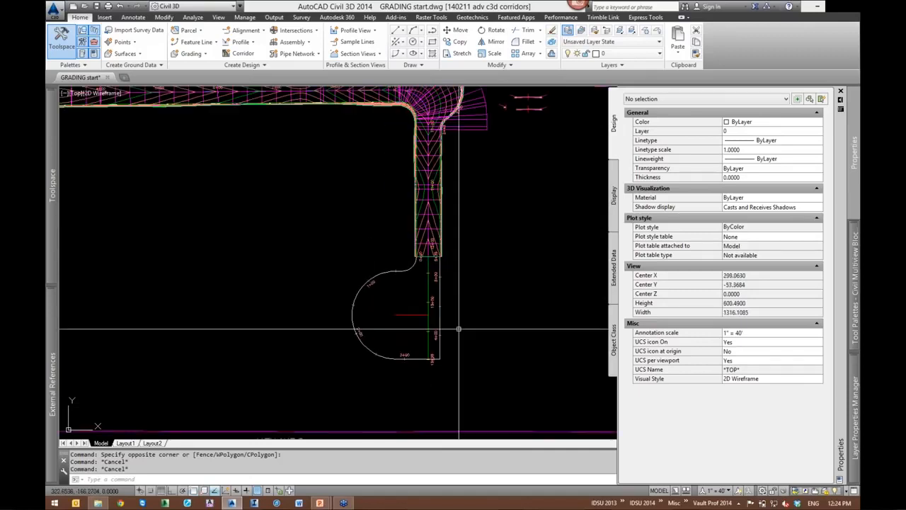
{"action": "left_click", "coordinate": [473, 116]}
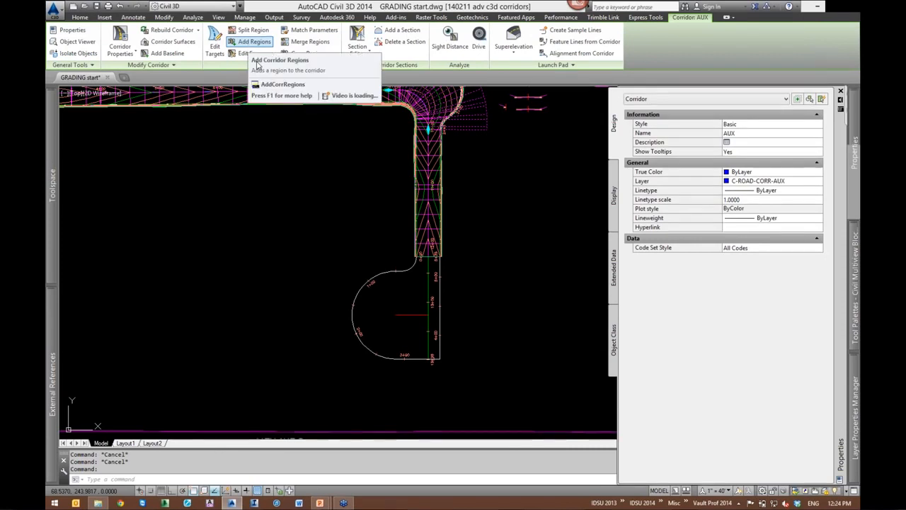
{"action": "left_click", "coordinate": [253, 42]}
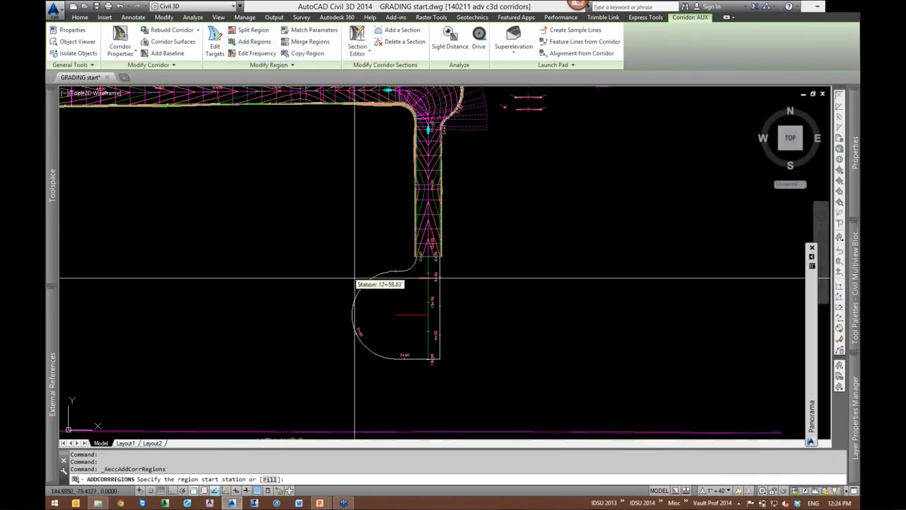
{"action": "scroll", "coordinate": [433, 275], "scroll_direction": "up", "scroll_amount": 3}
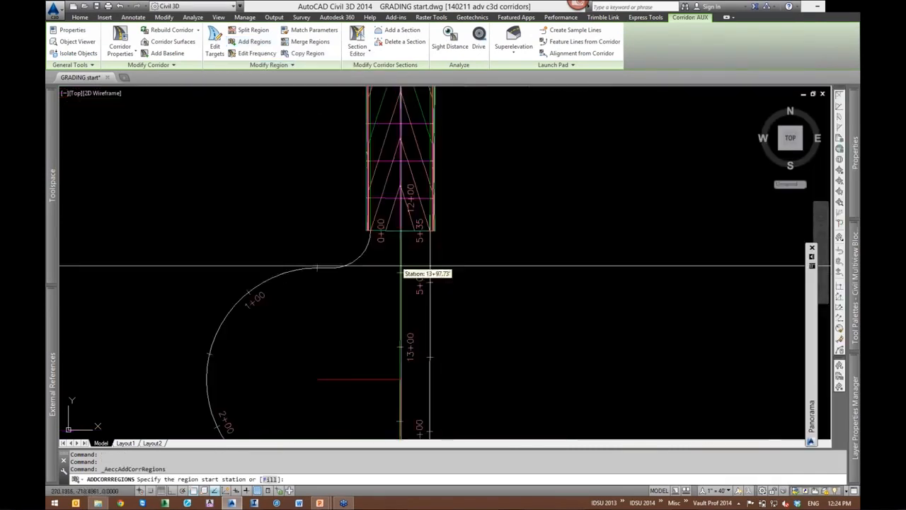
{"action": "left_click", "coordinate": [363, 248]}
{"action": "middle_click_drag", "start_coordinate": [368, 332], "coordinate": [401, 253]}
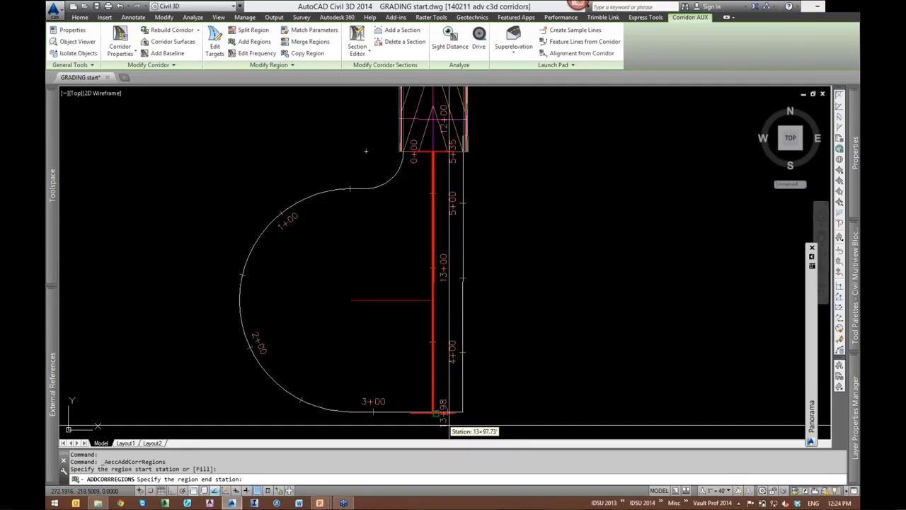
Set the new region's end station at the road centerline's endpoint, 13+97.73
{"action": "scroll", "coordinate": [434, 413], "scroll_direction": "up", "scroll_amount": 5}
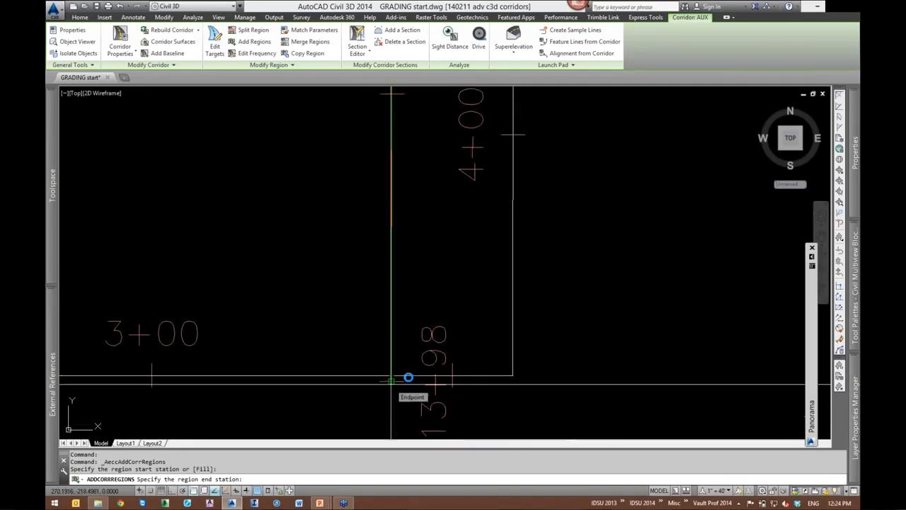
{"action": "middle_click_drag", "start_coordinate": [406, 374], "coordinate": [492, 330]}
{"action": "scroll", "coordinate": [493, 331], "scroll_direction": "up", "scroll_amount": 5}
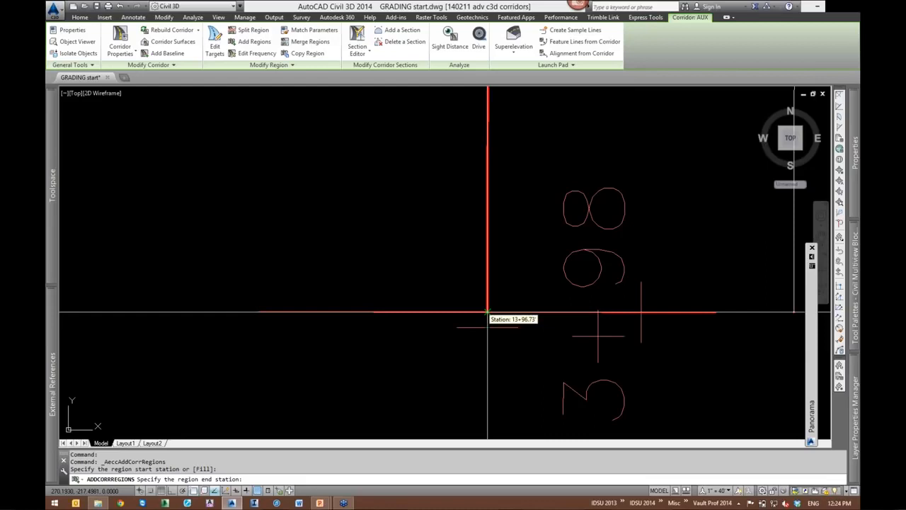
{"action": "scroll", "coordinate": [487, 312], "scroll_direction": "down", "scroll_amount": 2}
{"action": "scroll", "coordinate": [489, 313], "scroll_direction": "down", "scroll_amount": 2}
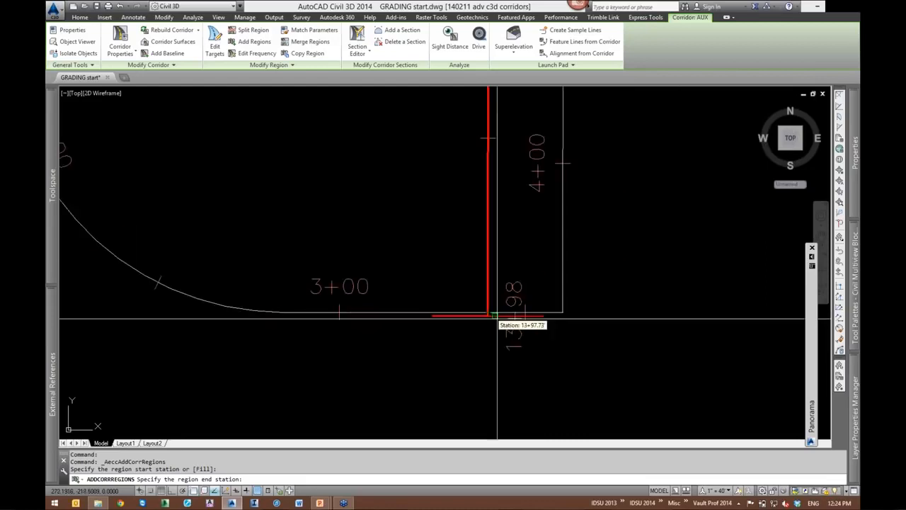
{"action": "scroll", "coordinate": [497, 318], "scroll_direction": "up", "scroll_amount": 3}
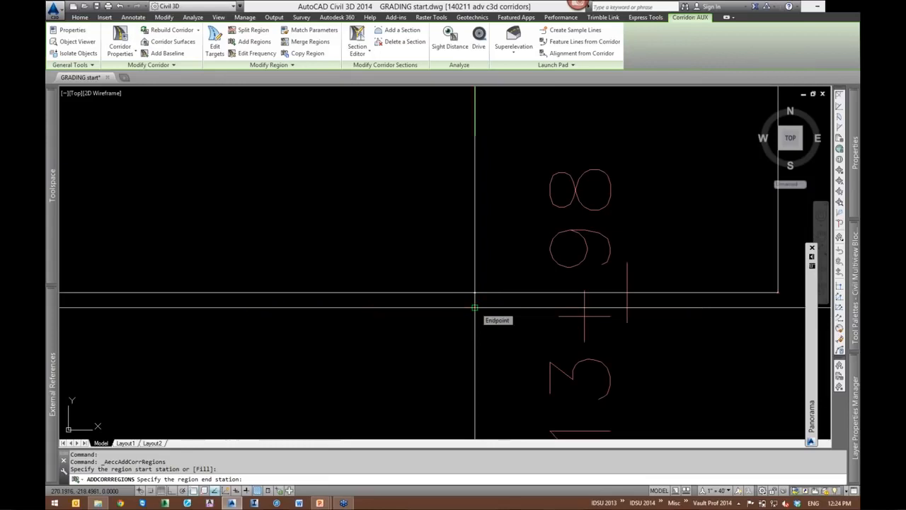
{"action": "left_click", "coordinate": [474, 308]}
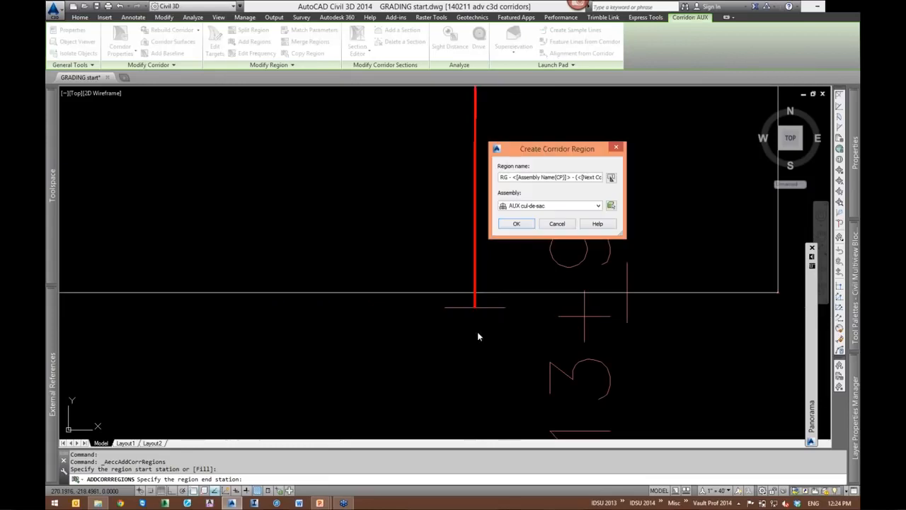
Assign the AUX cul-de-sac assembly to the new region, create it, and finish adding regions
{"action": "left_click", "coordinate": [553, 206]}
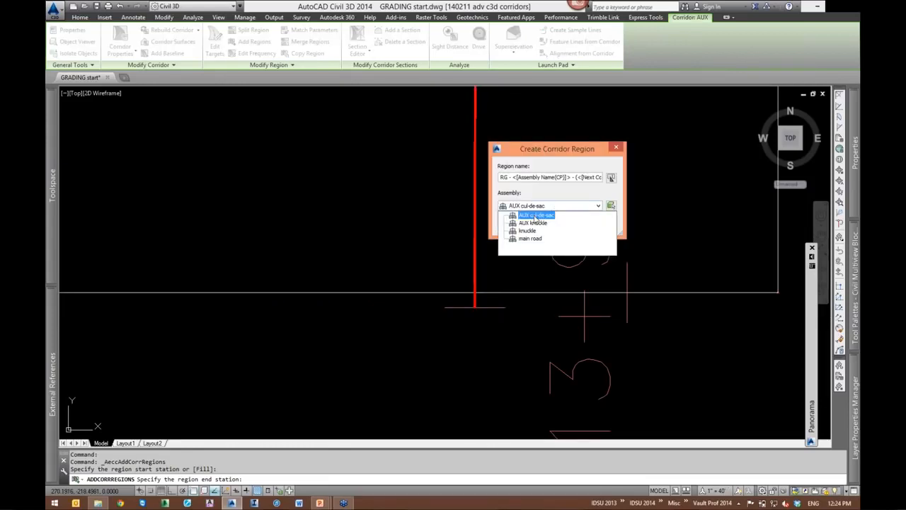
{"action": "left_click", "coordinate": [538, 216]}
{"action": "left_click", "coordinate": [518, 224]}
{"action": "left_click", "coordinate": [676, 325]}
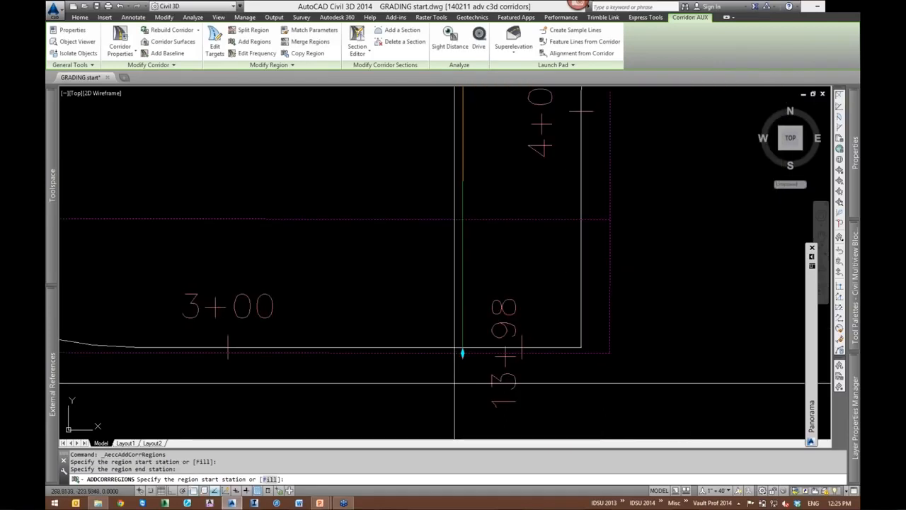
{"action": "scroll", "coordinate": [454, 383], "scroll_direction": "down", "scroll_amount": 4}
{"action": "key", "text": "Escape"}
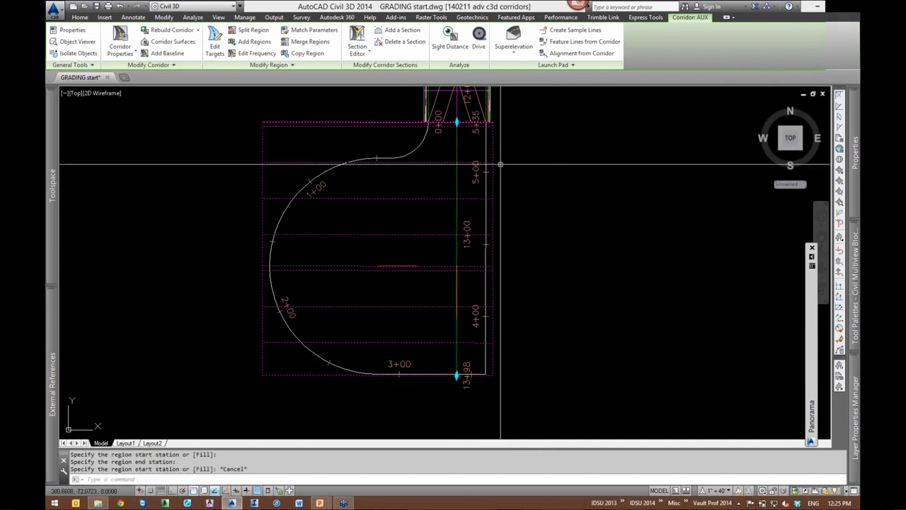
{"action": "key", "text": "Escape"}
Stretch the AUX cul-de-sac region's start slightly back up the road, past the start of the cul-de-sac alignment
{"action": "scroll", "coordinate": [467, 177], "scroll_direction": "up", "scroll_amount": 2}
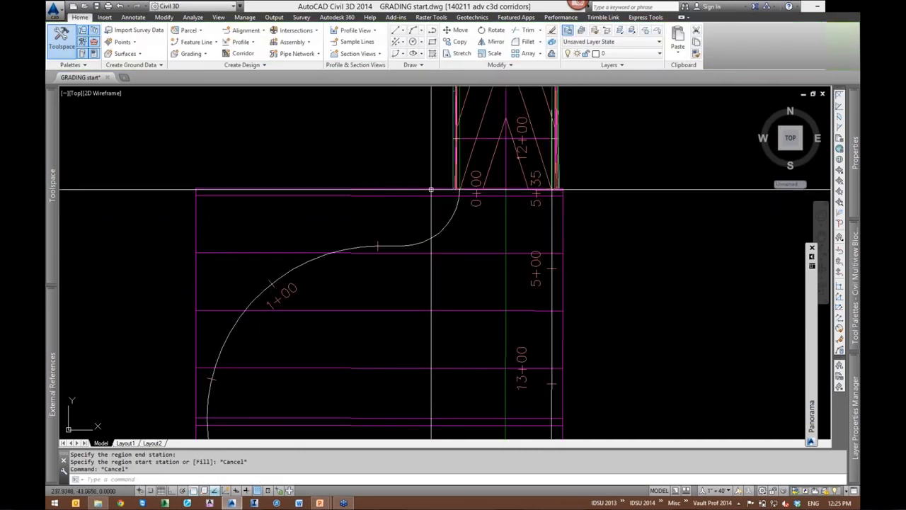
{"action": "left_click", "coordinate": [431, 190]}
{"action": "scroll", "coordinate": [405, 223], "scroll_direction": "up", "scroll_amount": 3}
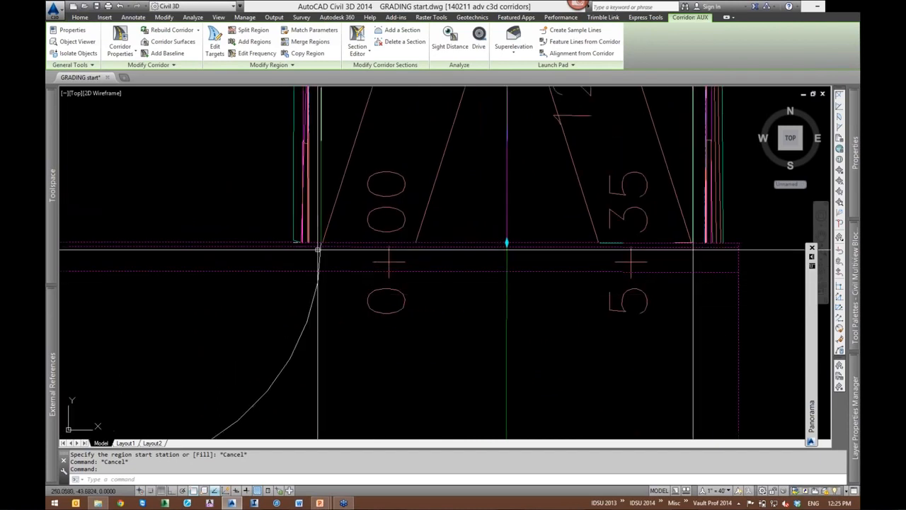
{"action": "left_click", "coordinate": [505, 241]}
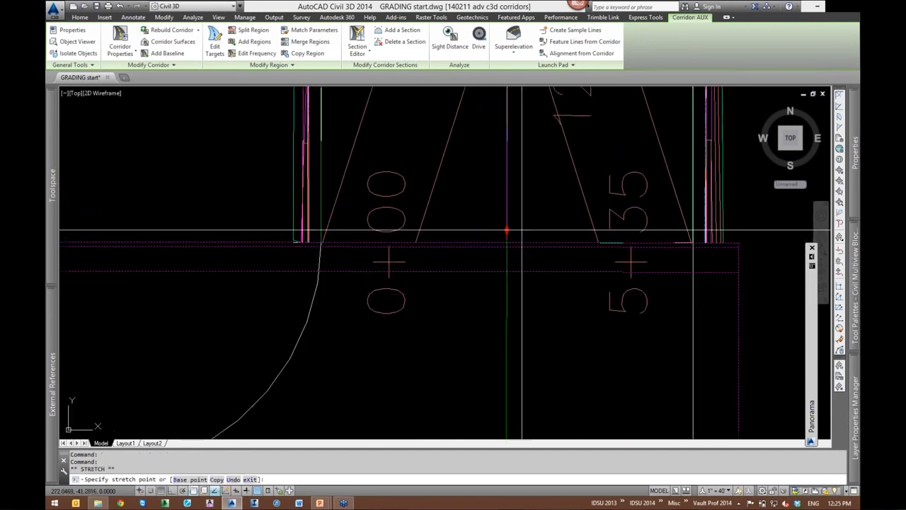
{"action": "left_click", "coordinate": [506, 230]}
{"action": "key", "text": "Escape"}
Select the cul-de-sac alignment and check its start and end points against the extended AUX region
{"action": "middle_click_drag", "start_coordinate": [313, 296], "coordinate": [381, 265]}
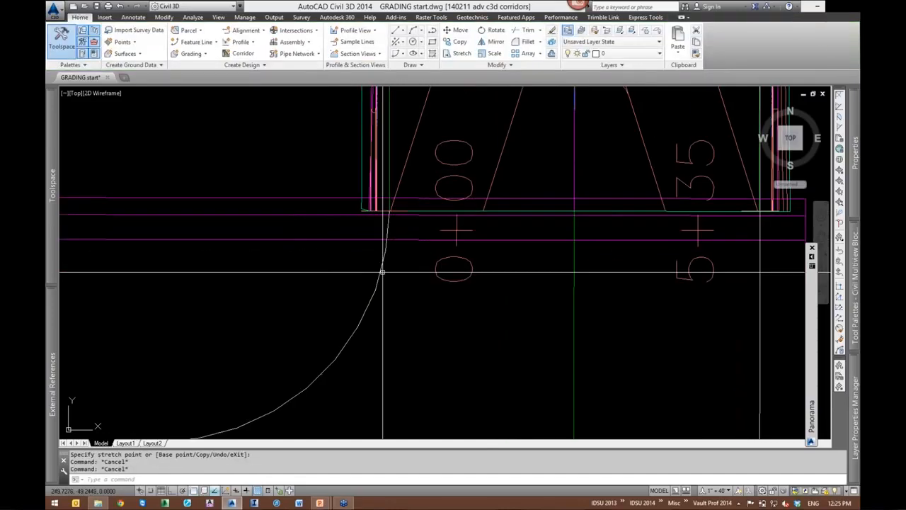
{"action": "left_click", "coordinate": [380, 264]}
{"action": "scroll", "coordinate": [388, 210], "scroll_direction": "up", "scroll_amount": 3}
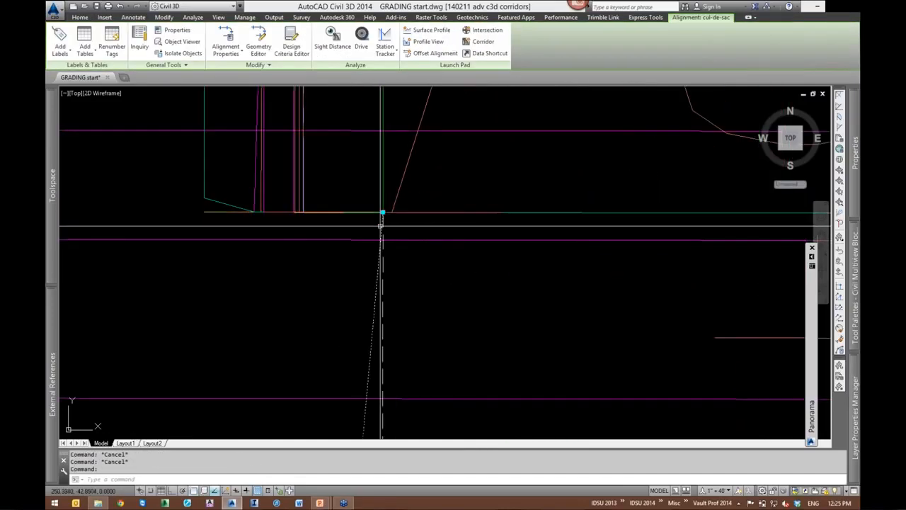
{"action": "scroll", "coordinate": [476, 239], "scroll_direction": "down", "scroll_amount": 2}
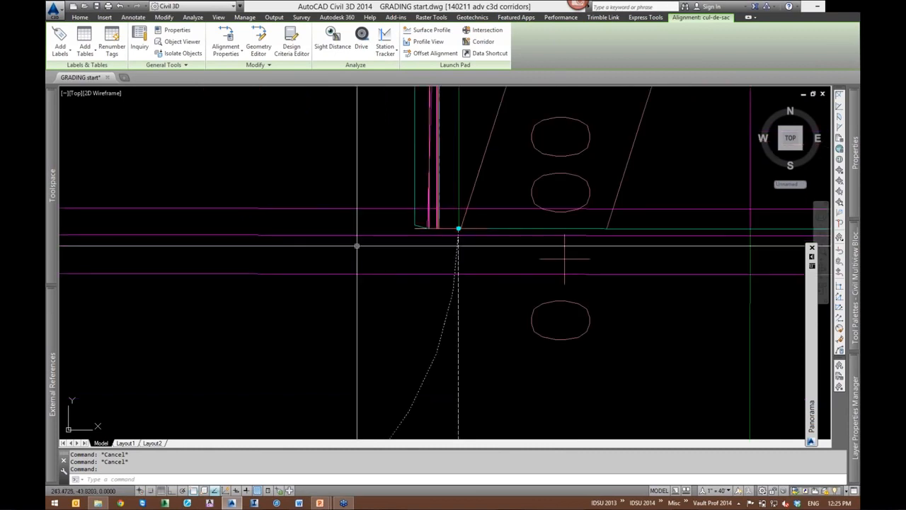
{"action": "scroll", "coordinate": [358, 243], "scroll_direction": "down", "scroll_amount": 3}
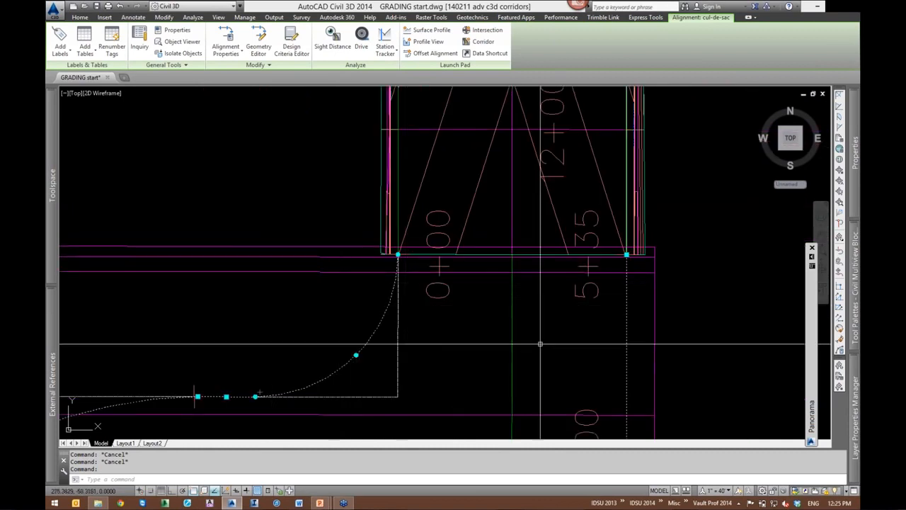
Thaw the C-TOPO-AUX Surface - (4) layer to display the auxiliary surface's contours around the cul-de-sac
{"action": "scroll", "coordinate": [587, 368], "scroll_direction": "down", "scroll_amount": 3}
{"action": "scroll", "coordinate": [592, 367], "scroll_direction": "up", "scroll_amount": 1}
{"action": "middle_click_drag", "start_coordinate": [592, 367], "coordinate": [545, 218]}
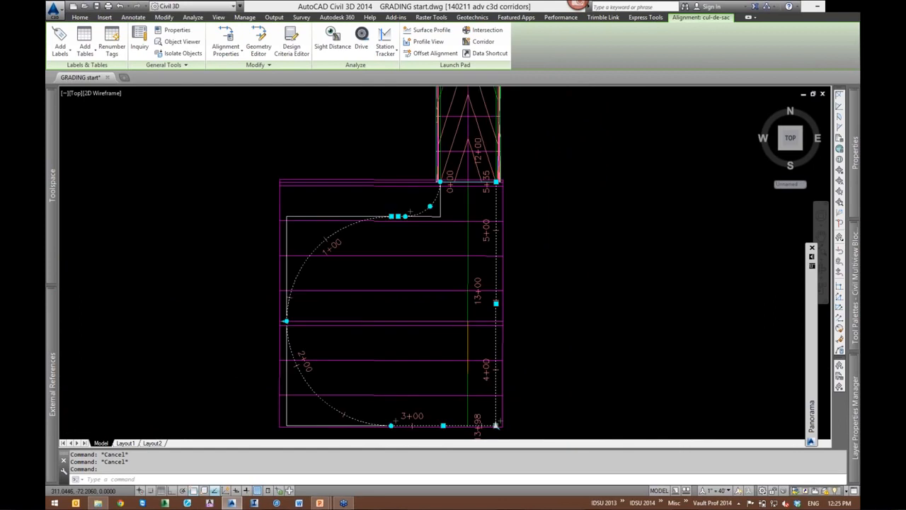
{"action": "key", "text": "Escape"}
{"action": "type", "text": "la"}
{"action": "key", "text": "Return"}
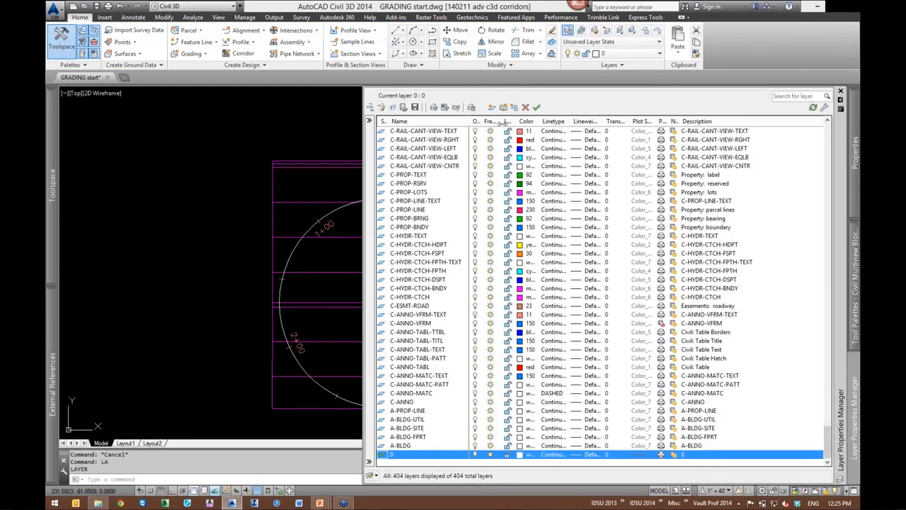
{"action": "left_click_drag", "start_coordinate": [827, 440], "coordinate": [842, 127]}
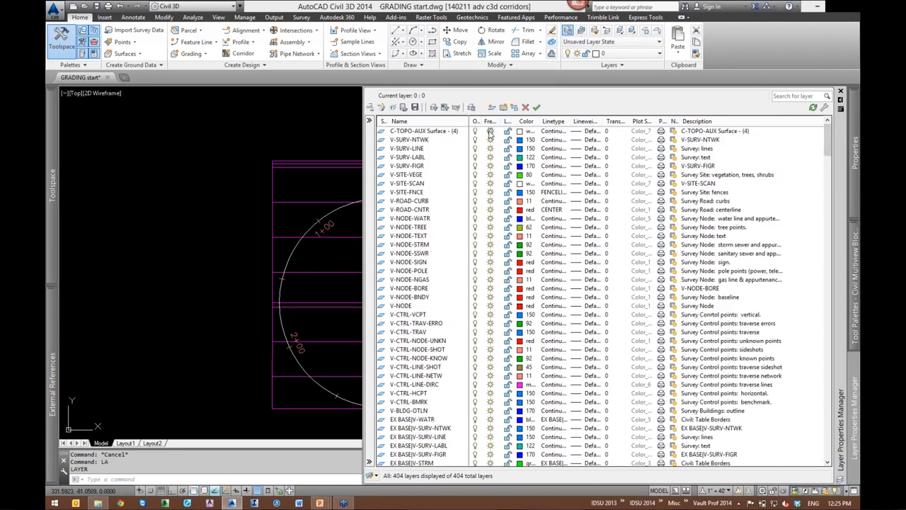
{"action": "left_click", "coordinate": [490, 132]}
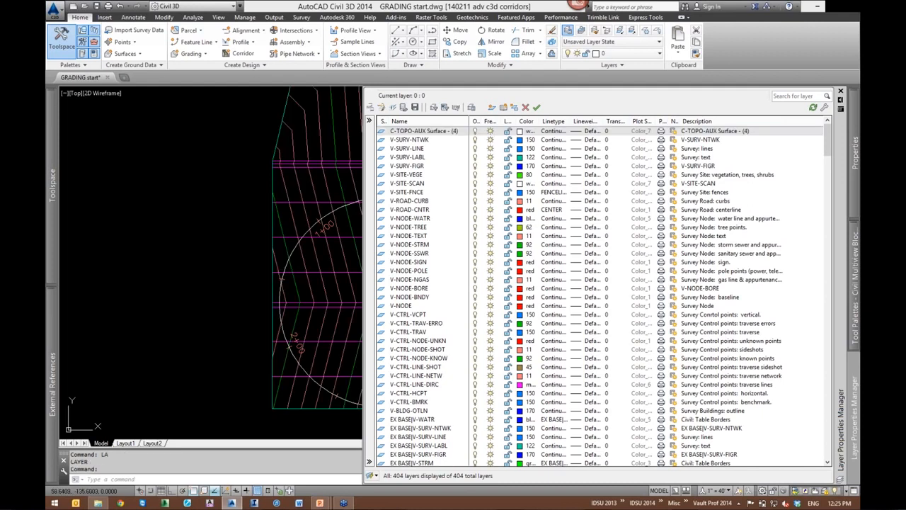
{"action": "key", "text": "Escape"}
{"action": "scroll", "coordinate": [283, 255], "scroll_direction": "down", "scroll_amount": 2}
{"action": "middle_click_drag", "start_coordinate": [284, 255], "coordinate": [152, 253]}
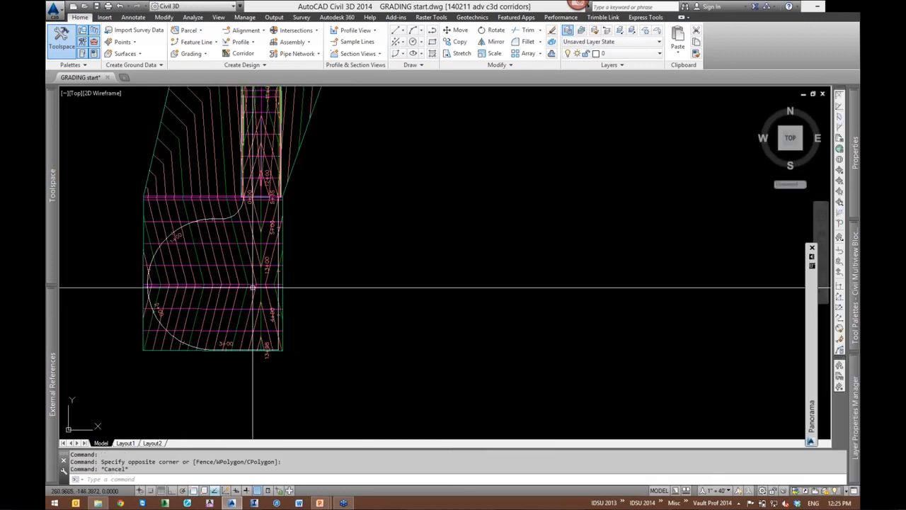
Freeze the auxiliary corridor and auxiliary surface layers by picking their objects at the cul-de-sac
{"action": "middle_click_drag", "start_coordinate": [476, 241], "coordinate": [627, 252]}
{"action": "left_click", "coordinate": [649, 31]}
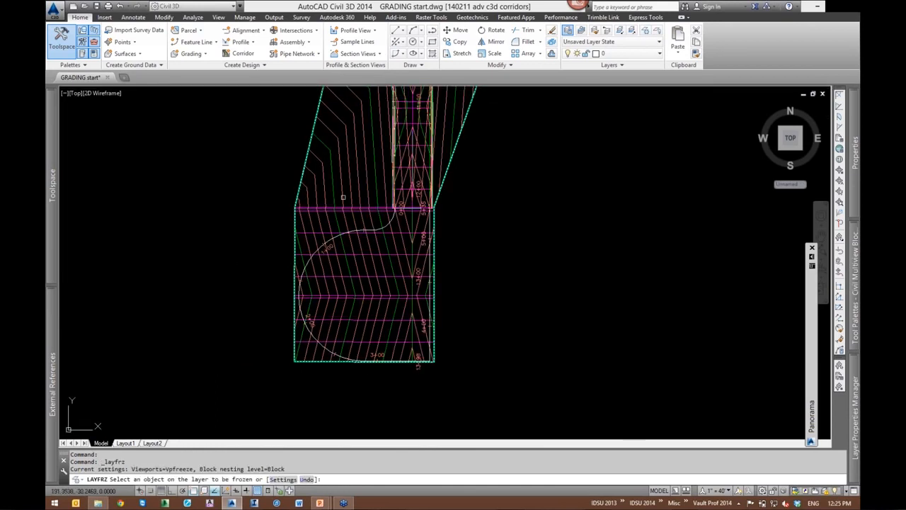
{"action": "left_click", "coordinate": [336, 209]}
{"action": "left_click", "coordinate": [334, 207]}
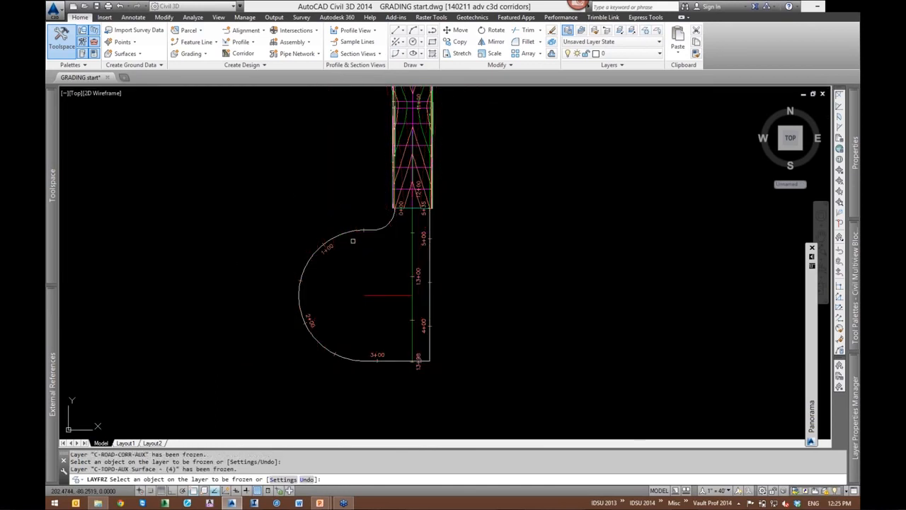
{"action": "scroll", "coordinate": [422, 298], "scroll_direction": "up", "scroll_amount": 2}
{"action": "middle_click_drag", "start_coordinate": [532, 234], "coordinate": [573, 259]}
{"action": "scroll", "coordinate": [574, 259], "scroll_direction": "down", "scroll_amount": 8}
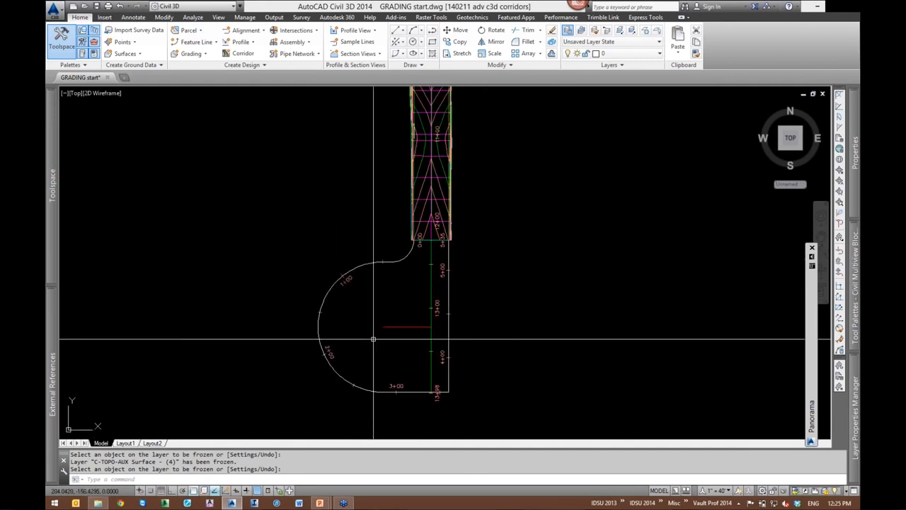
Examine the BIM Street centerline alignment where it runs past the end of the corridor through the cul-de-sac
{"action": "scroll", "coordinate": [427, 267], "scroll_direction": "up", "scroll_amount": 5}
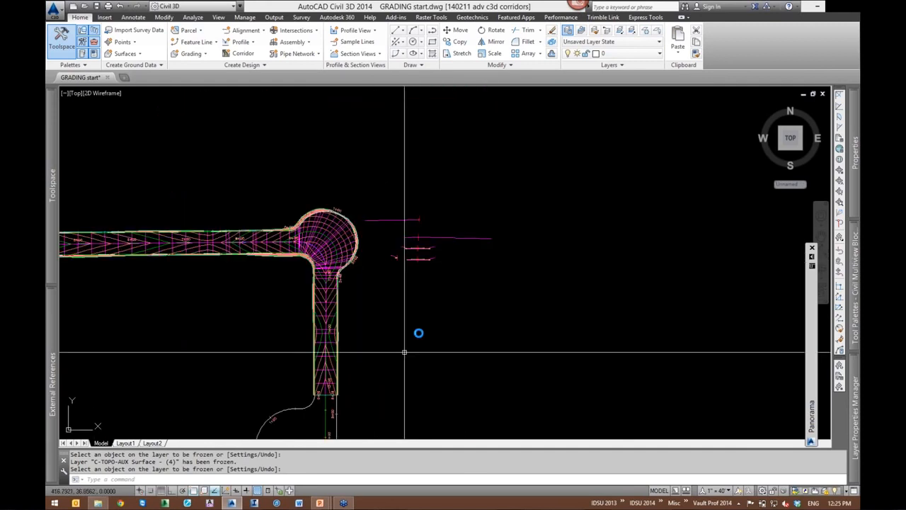
{"action": "middle_click_drag", "start_coordinate": [383, 397], "coordinate": [471, 288]}
{"action": "scroll", "coordinate": [471, 288], "scroll_direction": "up", "scroll_amount": 4}
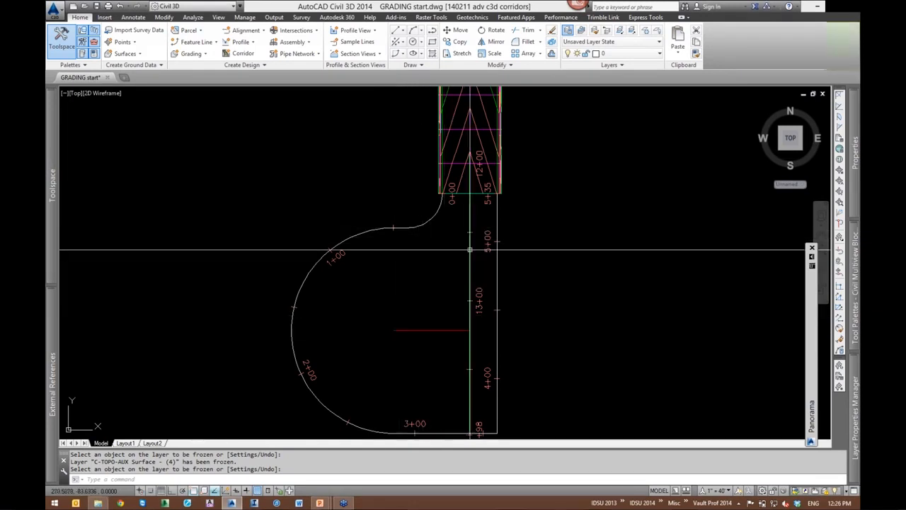
{"action": "left_click", "coordinate": [479, 299]}
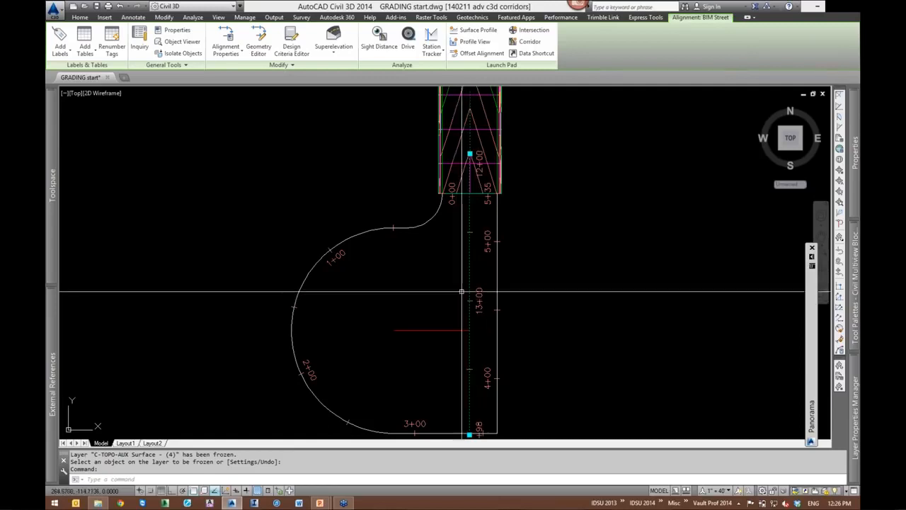
{"action": "middle_click_drag", "start_coordinate": [473, 262], "coordinate": [511, 244]}
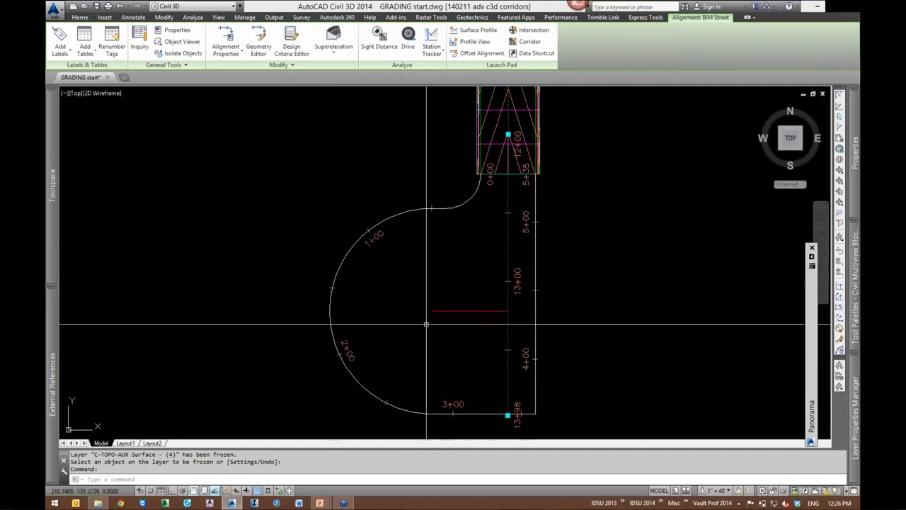
{"action": "middle_click_drag", "start_coordinate": [437, 337], "coordinate": [427, 321]}
{"action": "key", "text": "Escape"}
{"action": "key", "text": "Escape"}
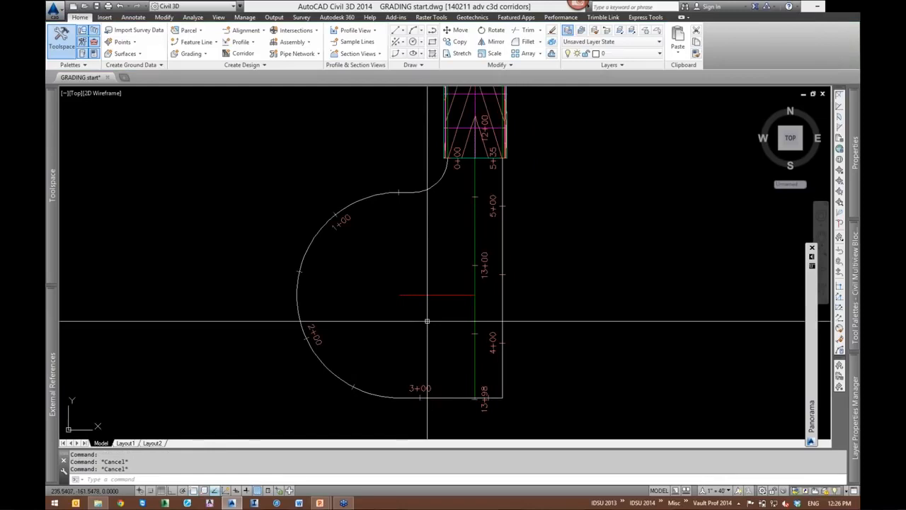
Examine the path of the cul-de-sac target alignment from the bulb's center along the street centerline to the outer edge
{"action": "scroll", "coordinate": [427, 321], "scroll_direction": "up", "scroll_amount": 2}
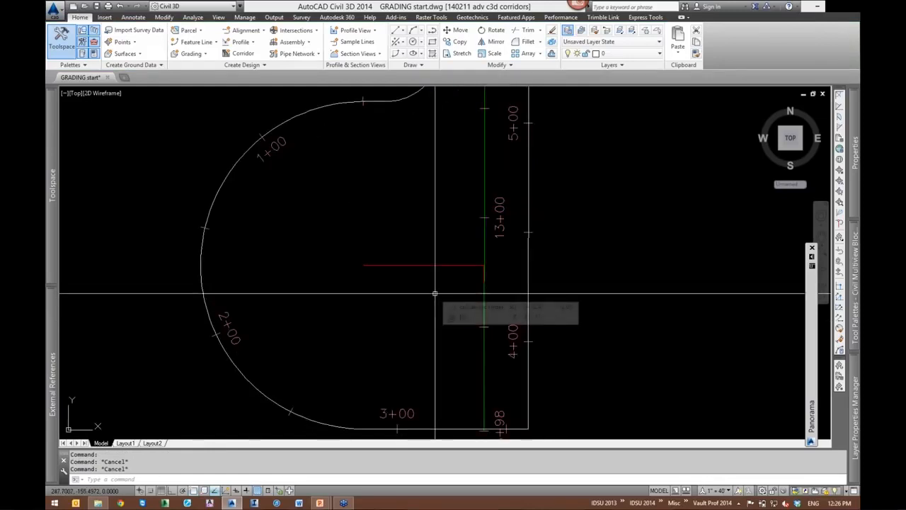
{"action": "left_click", "coordinate": [439, 266]}
{"action": "left_click", "coordinate": [436, 305]}
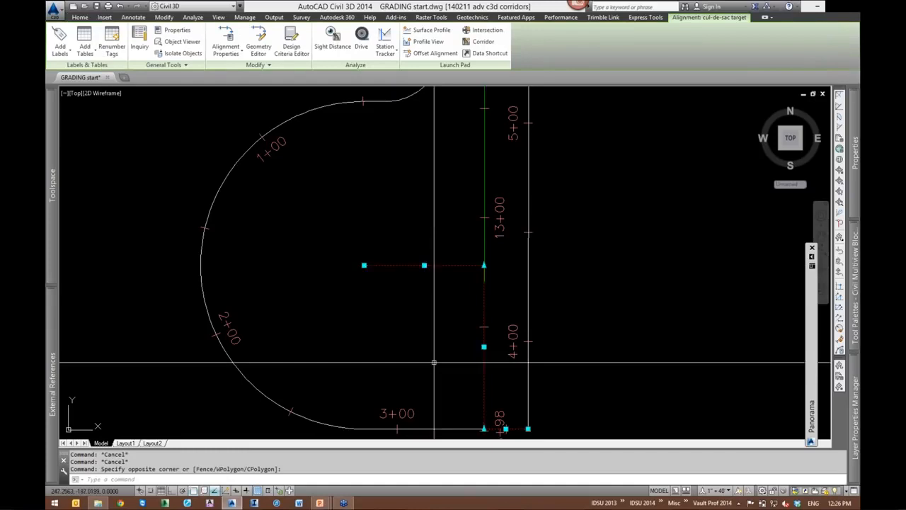
{"action": "mouse_move", "coordinate": [441, 366]}
{"action": "middle_mouse_down"}
{"action": "mouse_move", "coordinate": [435, 304]}
{"action": "mouse_move", "coordinate": [462, 343]}
{"action": "middle_mouse_up"}
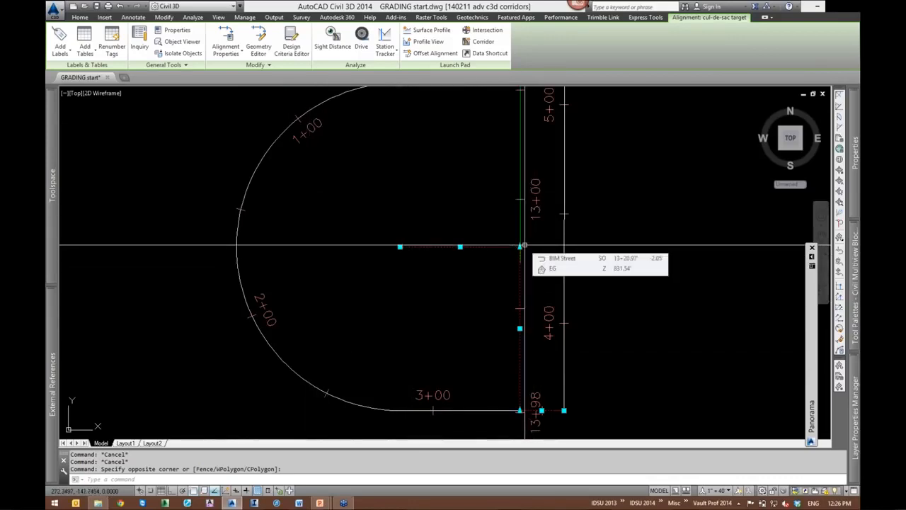
{"action": "middle_click_drag", "start_coordinate": [534, 268], "coordinate": [543, 176]}
{"action": "mouse_move", "coordinate": [529, 317]}
{"action": "left_click", "coordinate": [571, 322]}
{"action": "middle_click_drag", "start_coordinate": [634, 213], "coordinate": [639, 318]}
{"action": "scroll", "coordinate": [639, 318], "scroll_direction": "down", "scroll_amount": 3}
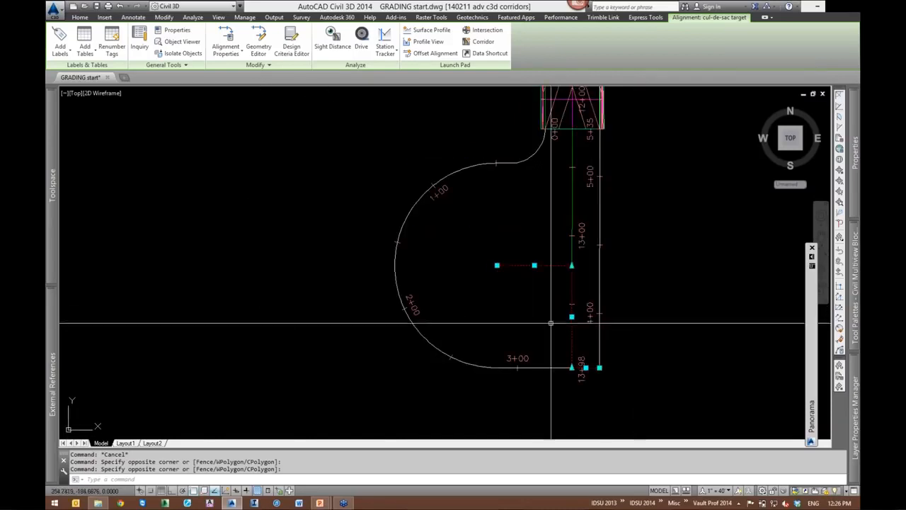
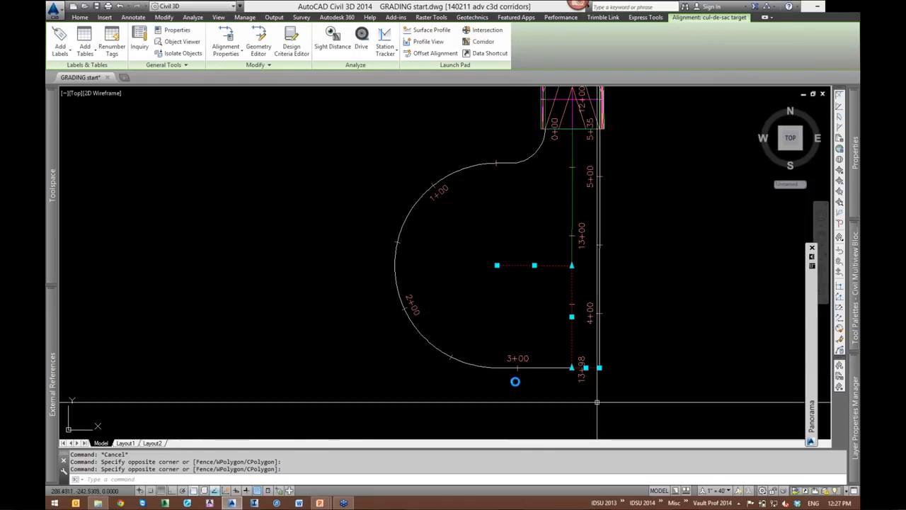
Inspect the corner of the cul-de-sac target alignment at the end of the street centerline near station 13+98
{"action": "key", "text": "Escape"}
{"action": "scroll", "coordinate": [566, 374], "scroll_direction": "up", "scroll_amount": 6}
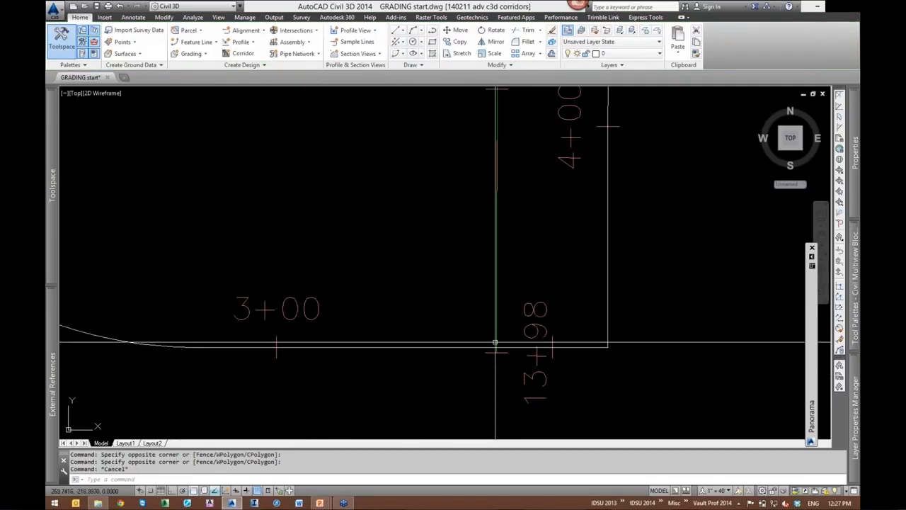
{"action": "scroll", "coordinate": [503, 312], "scroll_direction": "down", "scroll_amount": 3}
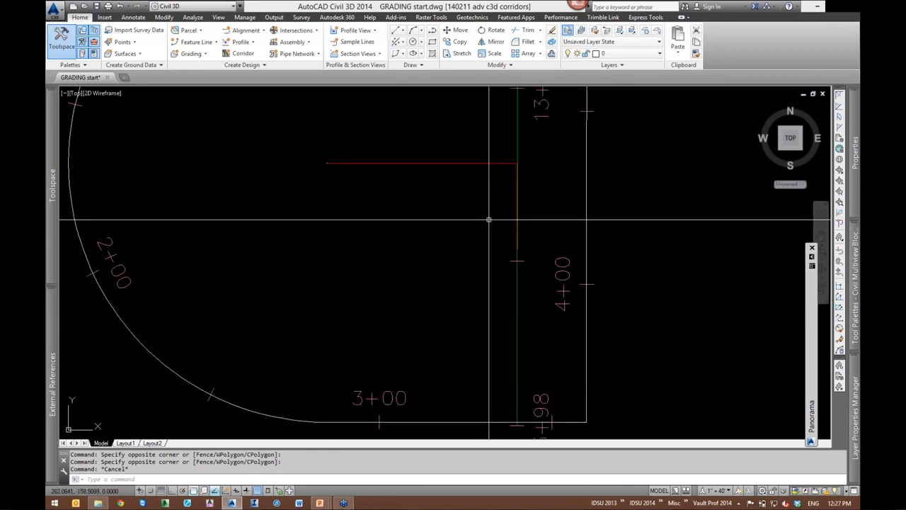
{"action": "left_click", "coordinate": [468, 163]}
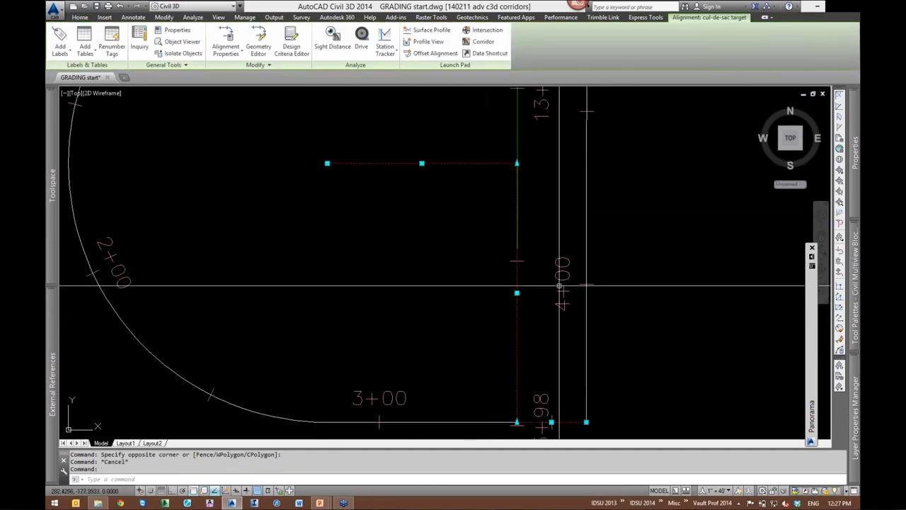
{"action": "scroll", "coordinate": [530, 332], "scroll_direction": "up", "scroll_amount": 4}
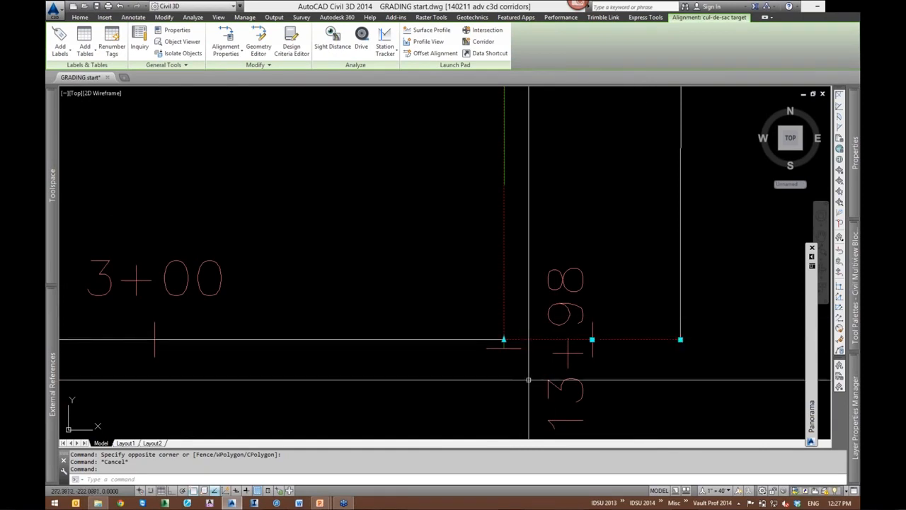
{"action": "scroll", "coordinate": [530, 380], "scroll_direction": "down", "scroll_amount": 3}
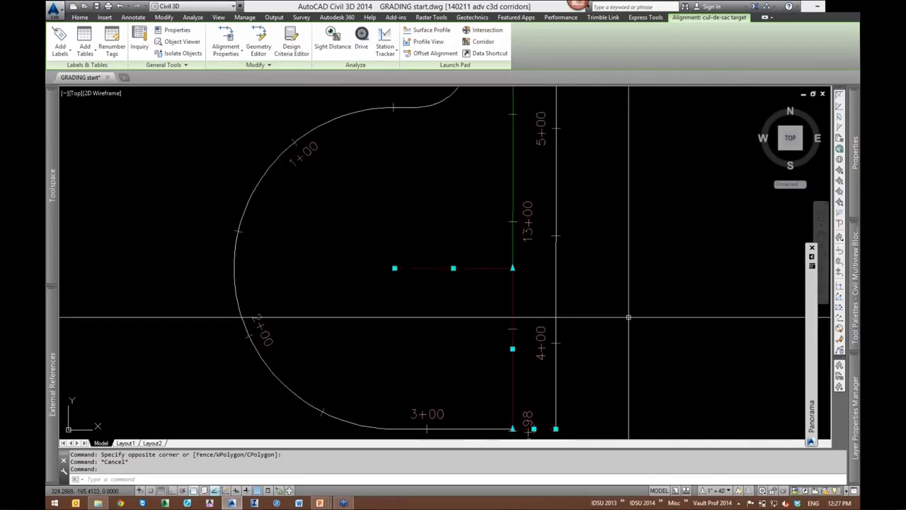
{"action": "scroll", "coordinate": [633, 313], "scroll_direction": "down", "scroll_amount": 3}
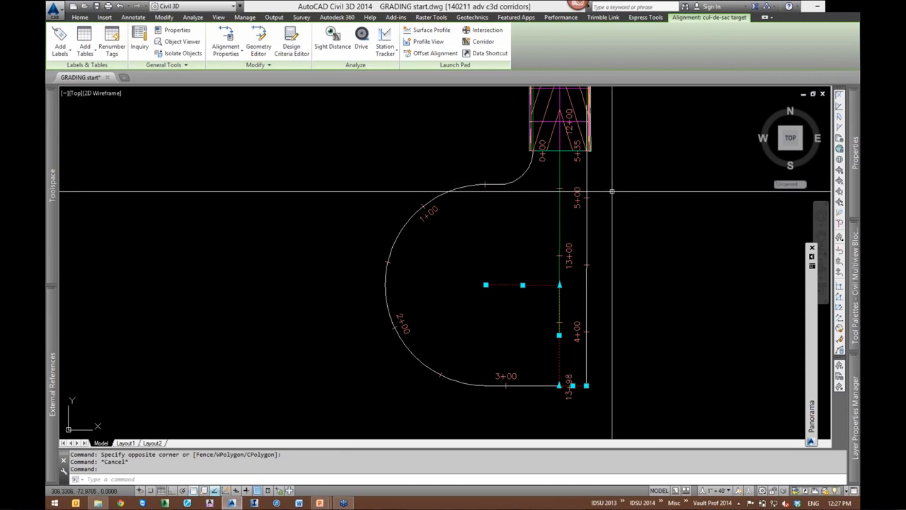
{"action": "middle_click_drag", "start_coordinate": [657, 270], "coordinate": [584, 227]}
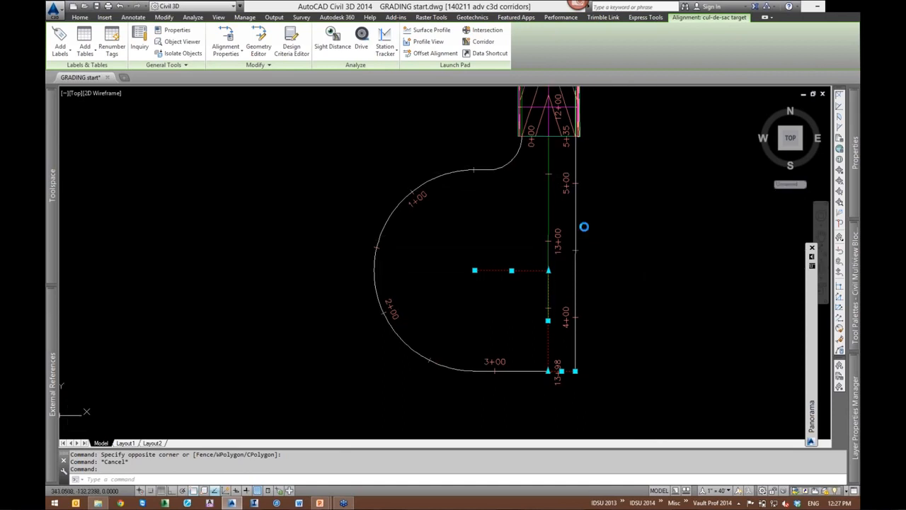
Create a surface profile along the cul-de-sac target alignment, sampled from AUX Surface - (4), without drawing a profile view
{"action": "key", "text": "Escape"}
{"action": "key", "text": "Escape"}
{"action": "left_click", "coordinate": [453, 260]}
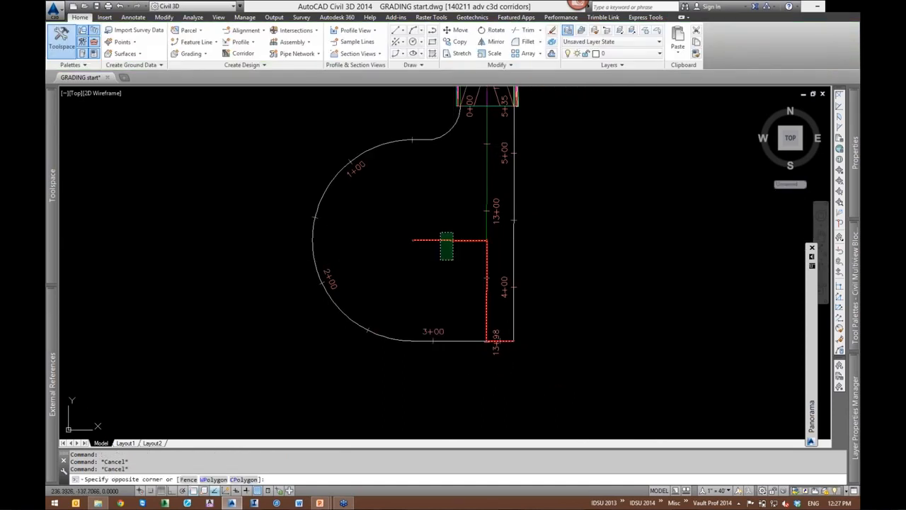
{"action": "left_click", "coordinate": [439, 228]}
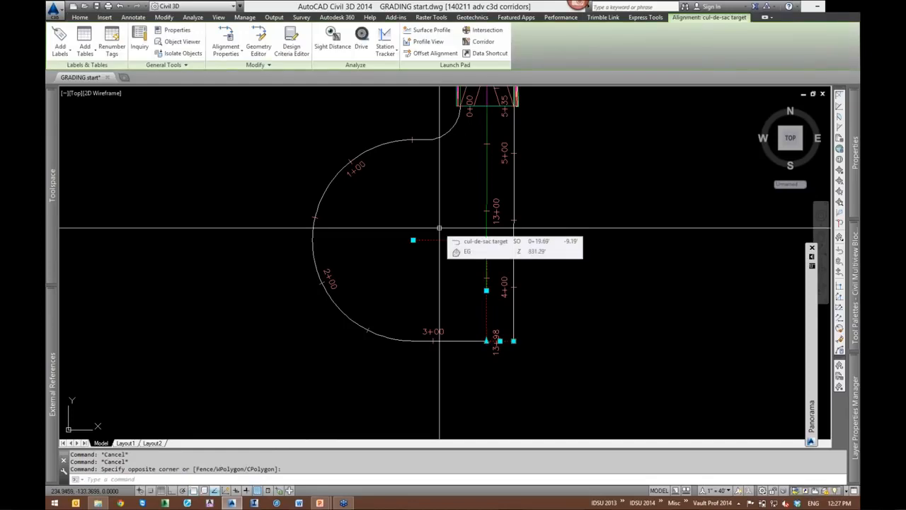
{"action": "middle_click_drag", "start_coordinate": [434, 294], "coordinate": [442, 297]}
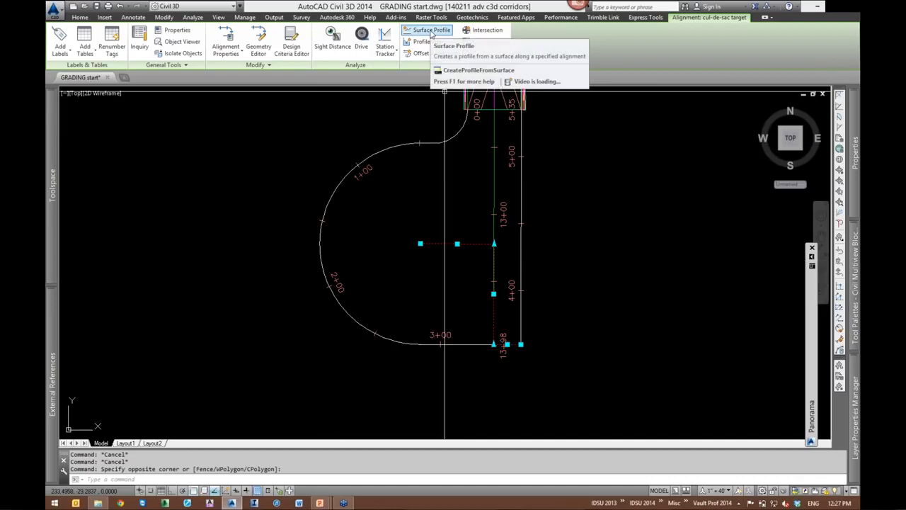
{"action": "left_click", "coordinate": [430, 33]}
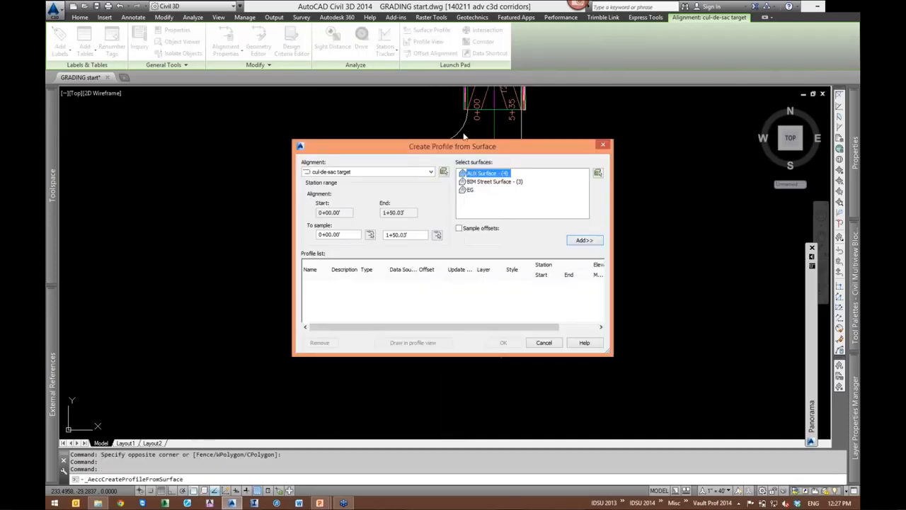
{"action": "left_click_drag", "start_coordinate": [464, 145], "coordinate": [434, 121]}
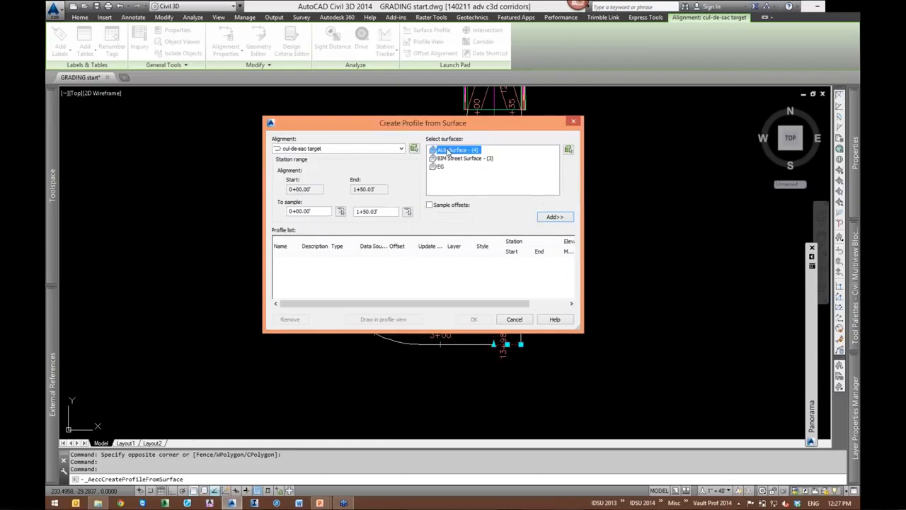
{"action": "left_click", "coordinate": [555, 217]}
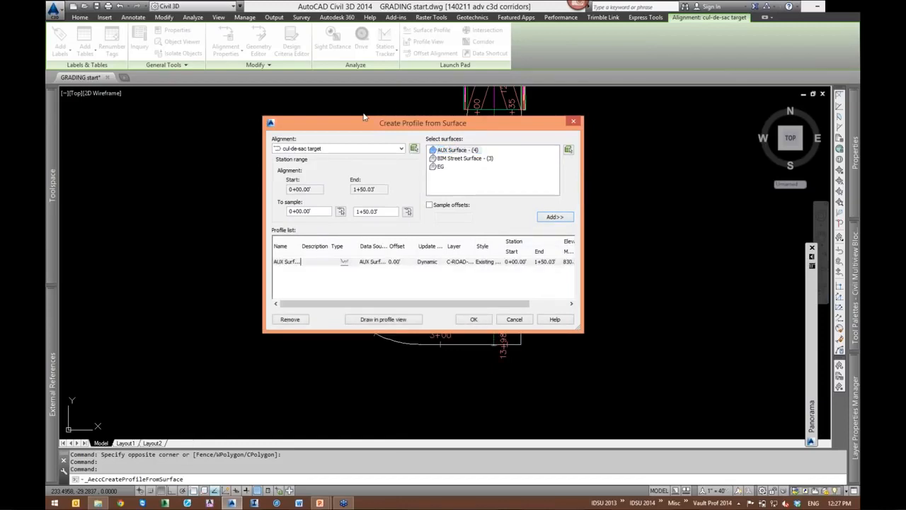
{"action": "left_click_drag", "start_coordinate": [395, 121], "coordinate": [276, 102]}
{"action": "left_click", "coordinate": [355, 300]}
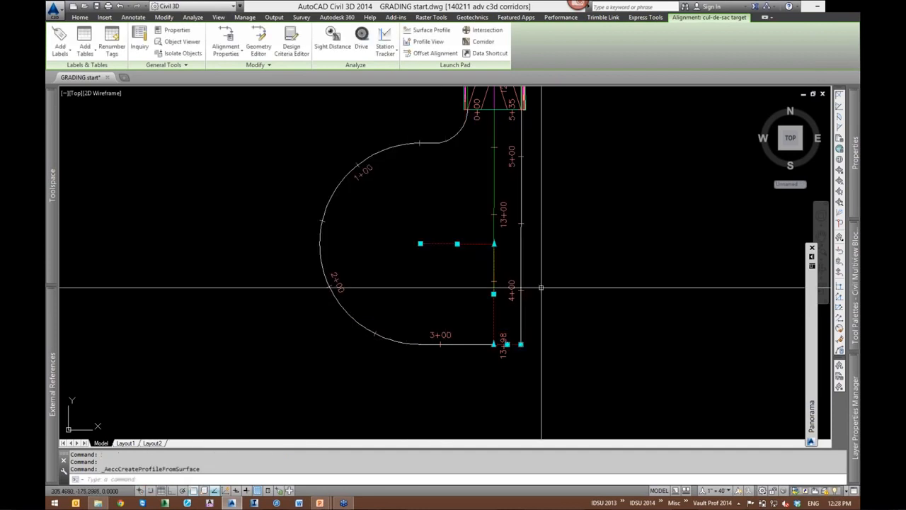
{"action": "key", "text": "Escape"}
{"action": "key", "text": "Escape"}
{"action": "middle_click_drag", "start_coordinate": [618, 217], "coordinate": [600, 271]}
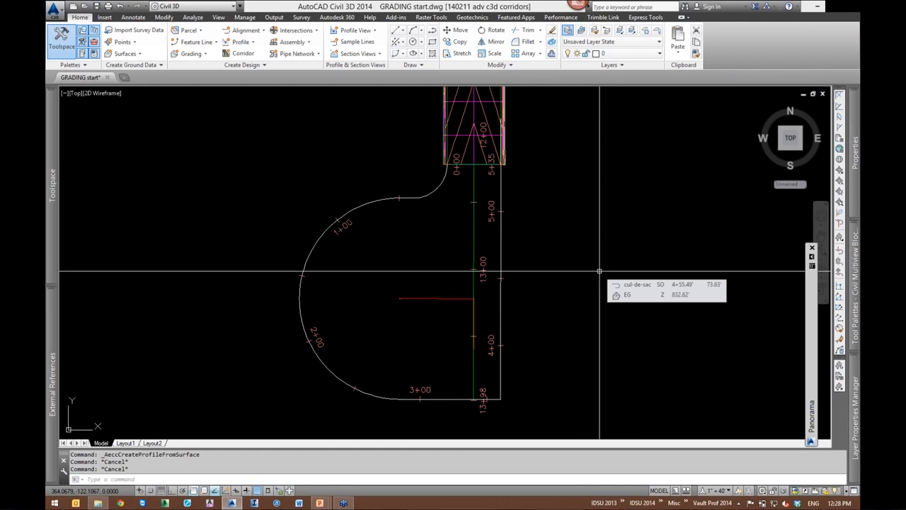
Copy the complete main road assembly and paste the duplicate below the existing assemblies
{"action": "scroll", "coordinate": [567, 297], "scroll_direction": "down", "scroll_amount": 5}
{"action": "scroll", "coordinate": [576, 196], "scroll_direction": "up", "scroll_amount": 6}
{"action": "scroll", "coordinate": [577, 196], "scroll_direction": "up", "scroll_amount": 5}
{"action": "left_click", "coordinate": [621, 216]}
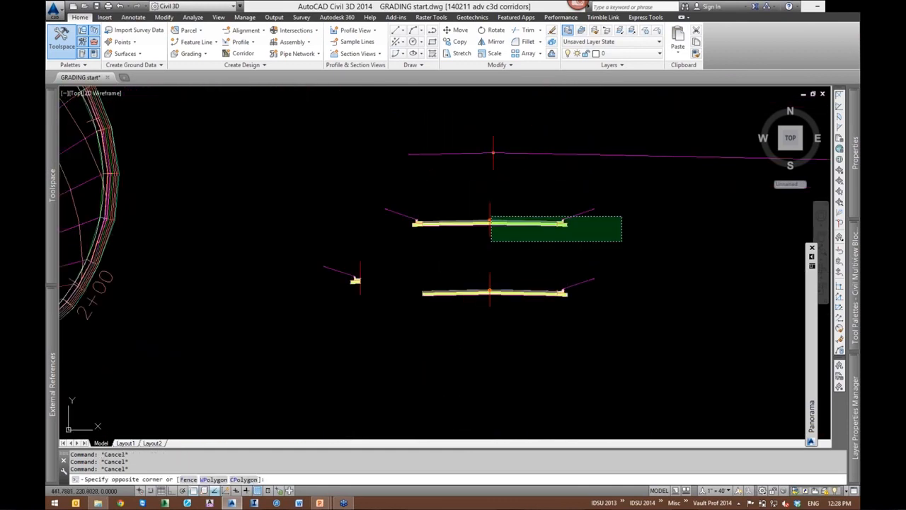
{"action": "left_click", "coordinate": [390, 190]}
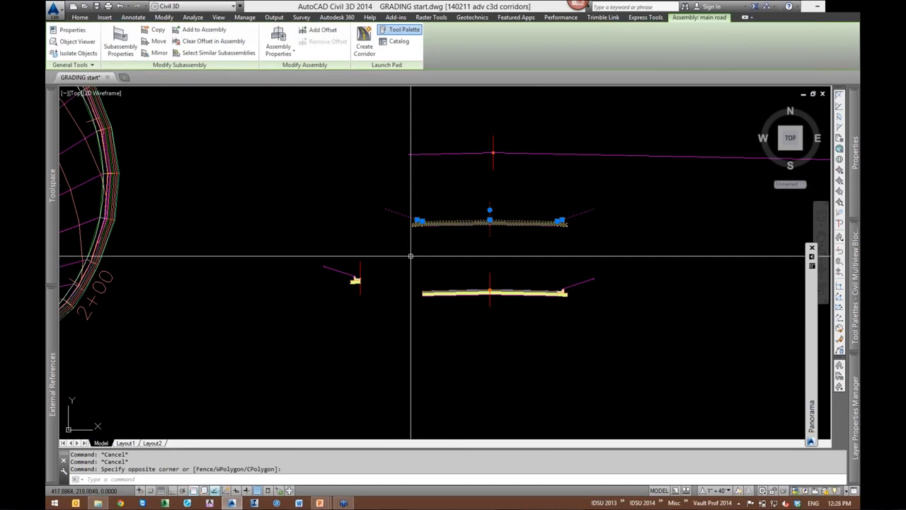
{"action": "key", "text": "ctrl+c"}
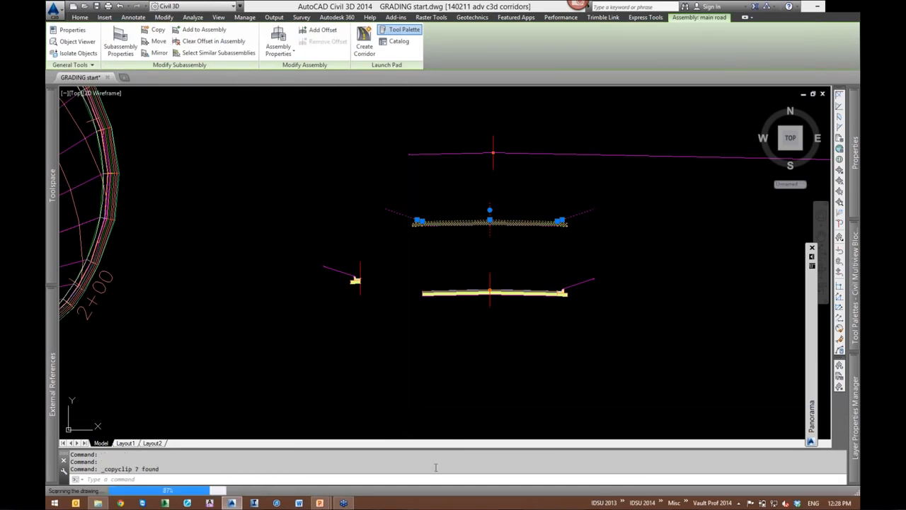
{"action": "key", "text": "ctrl+v"}
{"action": "left_click", "coordinate": [386, 387]}
{"action": "key", "text": "Escape"}
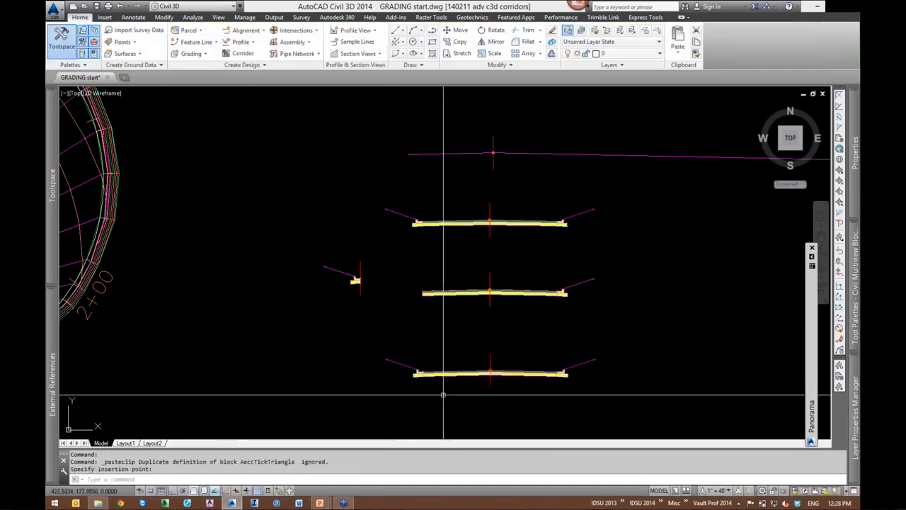
Erase the right lane and the left curb and daylight subassemblies from the pasted main road assembly
{"action": "scroll", "coordinate": [467, 389], "scroll_direction": "up", "scroll_amount": 2}
{"action": "middle_click_drag", "start_coordinate": [472, 392], "coordinate": [477, 334]}
{"action": "left_click", "coordinate": [564, 334]}
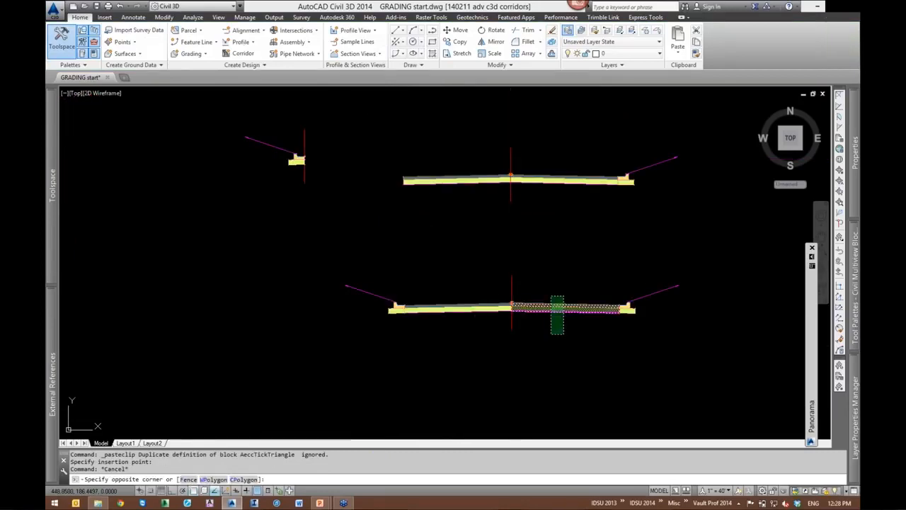
{"action": "left_click", "coordinate": [536, 280]}
{"action": "left_click", "coordinate": [396, 342]}
{"action": "left_click", "coordinate": [335, 265]}
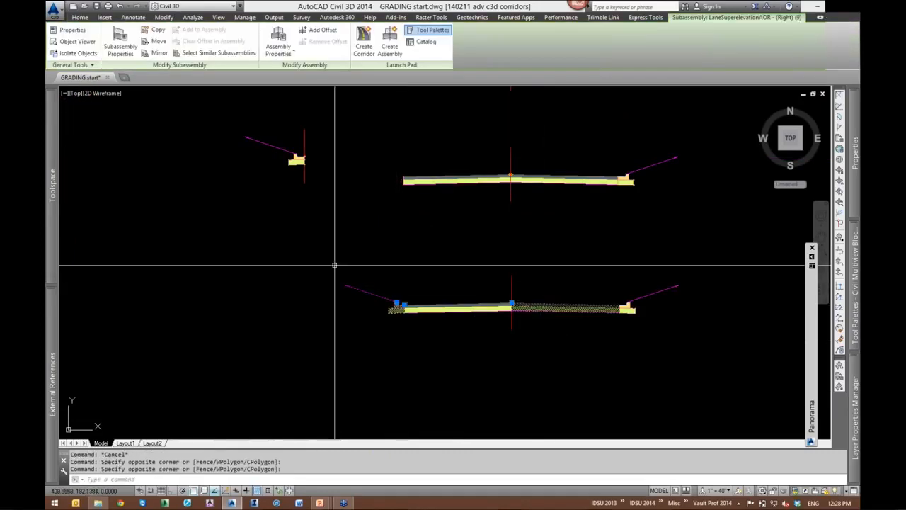
{"action": "type", "text": "e"}
{"action": "key", "text": "Return"}
Rename the pasted assembly as cul-de-sac
{"action": "scroll", "coordinate": [466, 331], "scroll_direction": "up", "scroll_amount": 2}
{"action": "left_click", "coordinate": [551, 257]}
{"action": "left_click", "coordinate": [503, 203]}
{"action": "key", "text": "ctrl+1"}
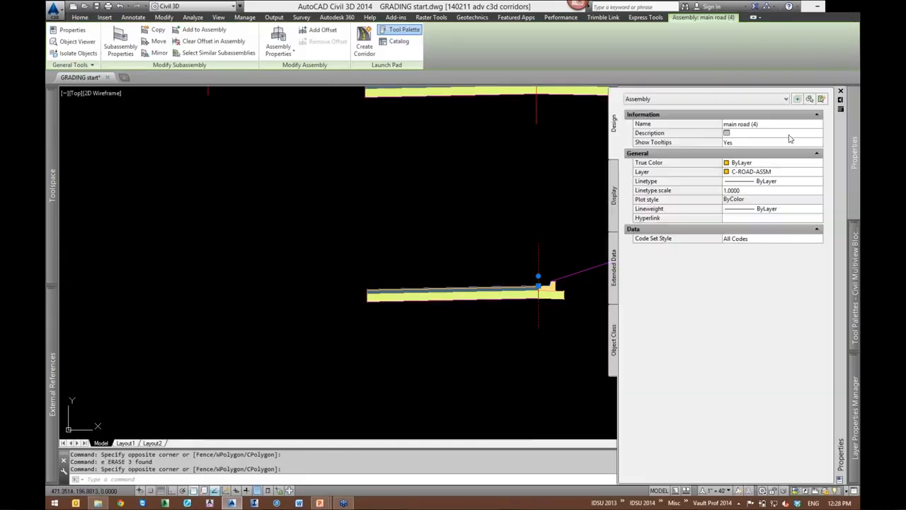
{"action": "left_click", "coordinate": [765, 125]}
{"action": "type", "text": "cul-de-sac"}
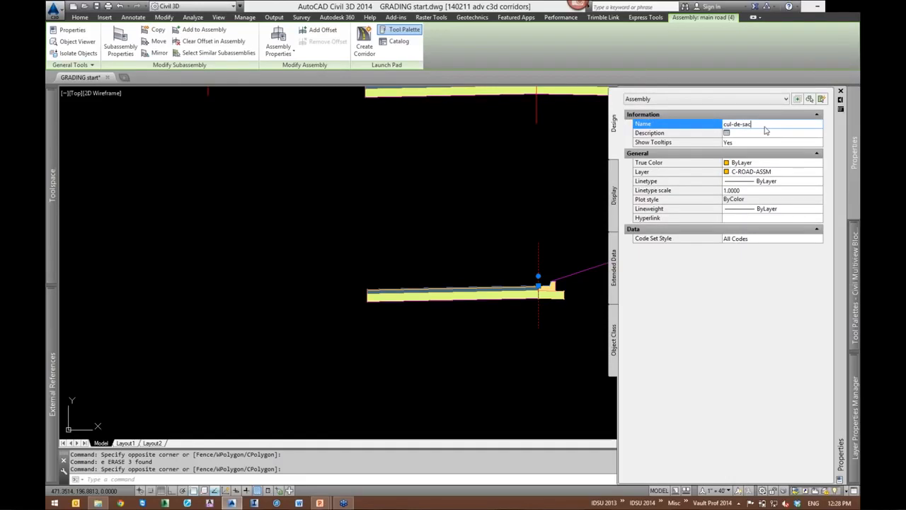
{"action": "left_click", "coordinate": [765, 132]}
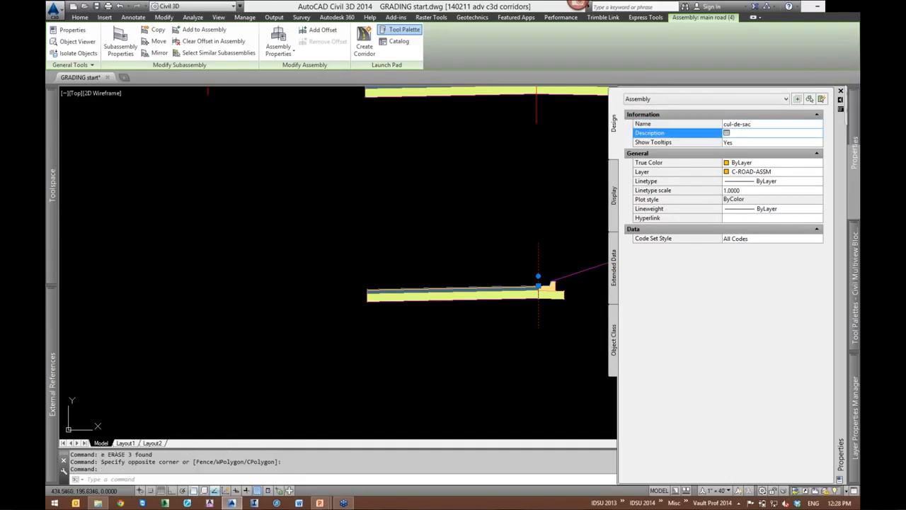
{"action": "key", "text": "Escape"}
Examine the left lane of the cul-de-sac assembly and the cul-de-sac target alignment that it has to reach
{"action": "left_click", "coordinate": [427, 267]}
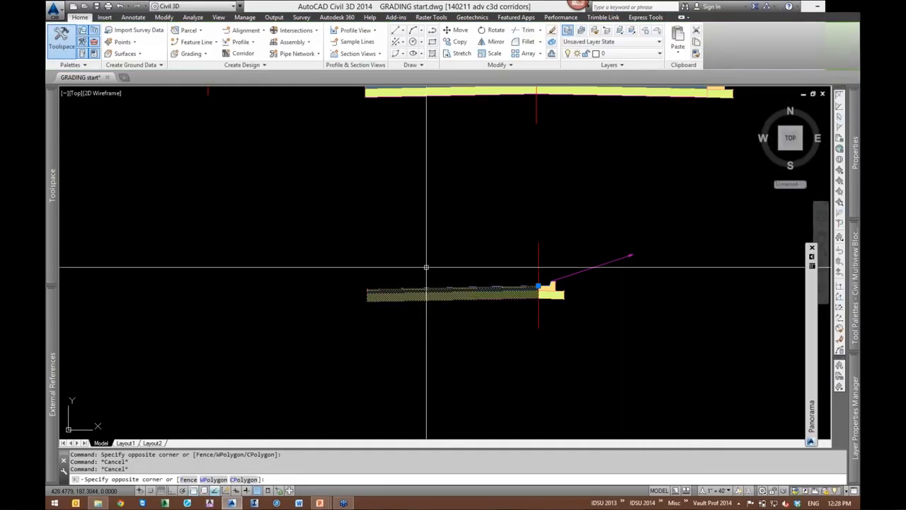
{"action": "scroll", "coordinate": [653, 214], "scroll_direction": "down", "scroll_amount": 5}
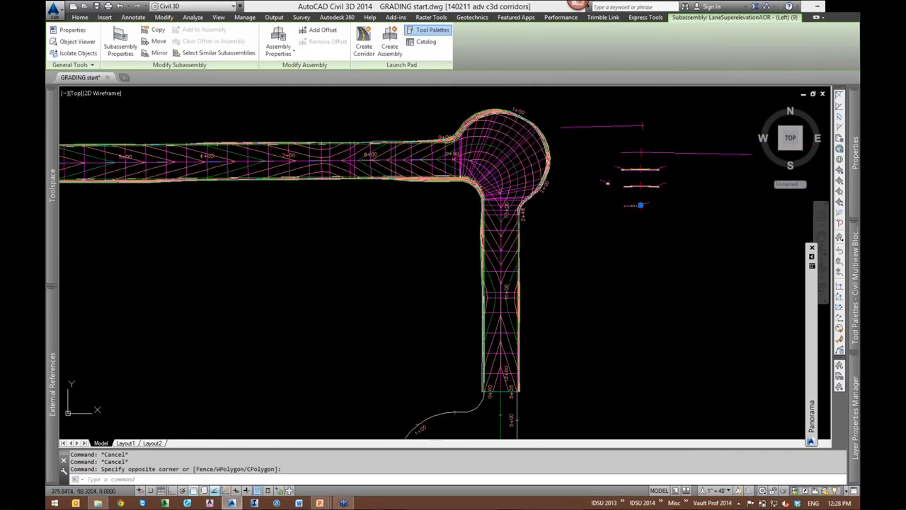
{"action": "scroll", "coordinate": [504, 411], "scroll_direction": "up", "scroll_amount": 3}
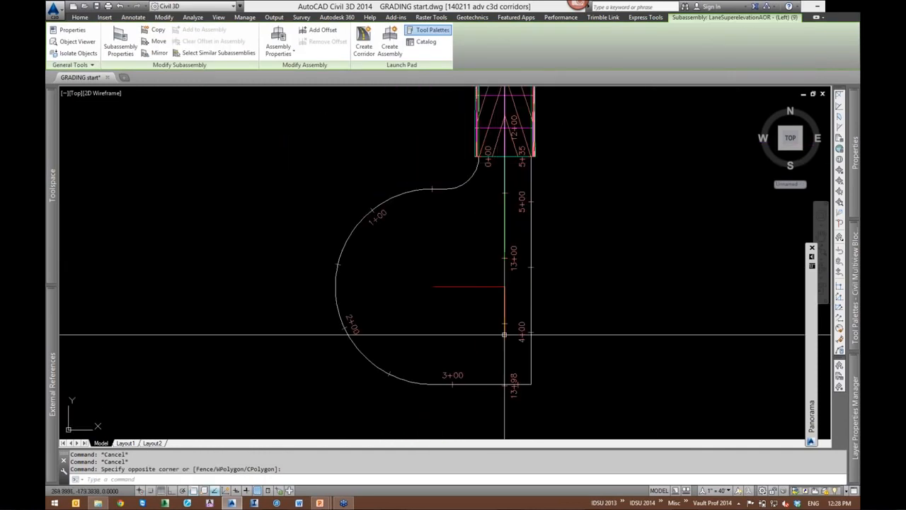
{"action": "key", "text": "Escape"}
{"action": "left_click", "coordinate": [477, 298]}
{"action": "left_click", "coordinate": [446, 271]}
{"action": "scroll", "coordinate": [474, 296], "scroll_direction": "up", "scroll_amount": 1}
{"action": "scroll", "coordinate": [597, 319], "scroll_direction": "down", "scroll_amount": 1}
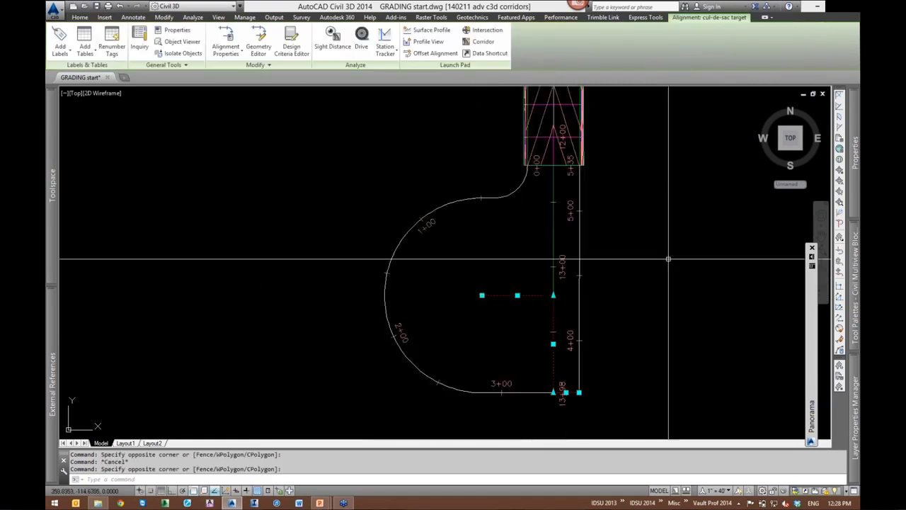
{"action": "middle_click_drag", "start_coordinate": [669, 260], "coordinate": [585, 271]}
{"action": "key", "text": "Escape"}
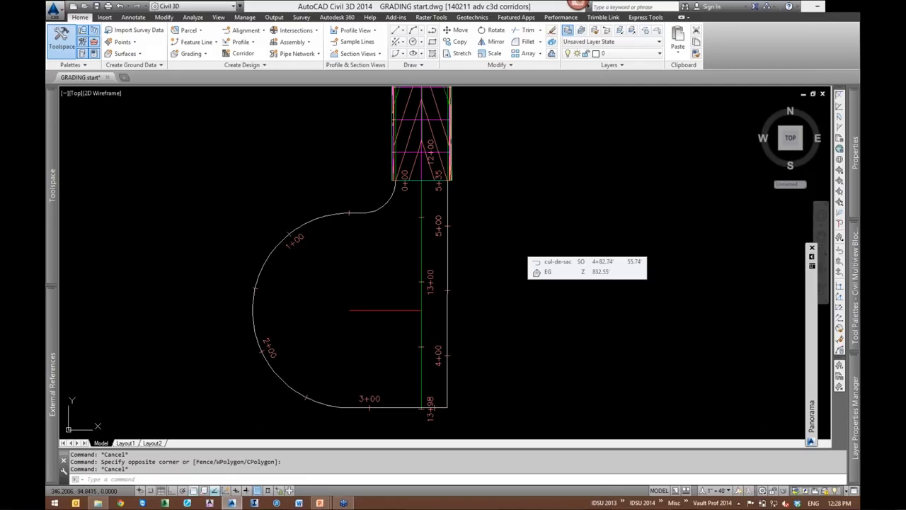
Examine where the BIM Street corridor ends against the start of the cul-de-sac alignment
{"action": "middle_click_drag", "start_coordinate": [516, 209], "coordinate": [583, 226]}
{"action": "double_click", "coordinate": [397, 183]}
{"action": "middle_click_drag", "start_coordinate": [381, 199], "coordinate": [323, 168]}
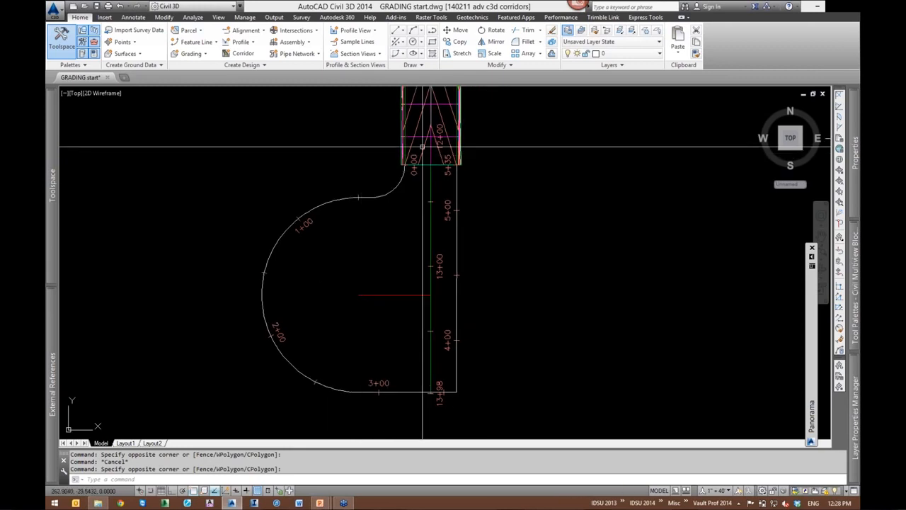
{"action": "left_click", "coordinate": [430, 165]}
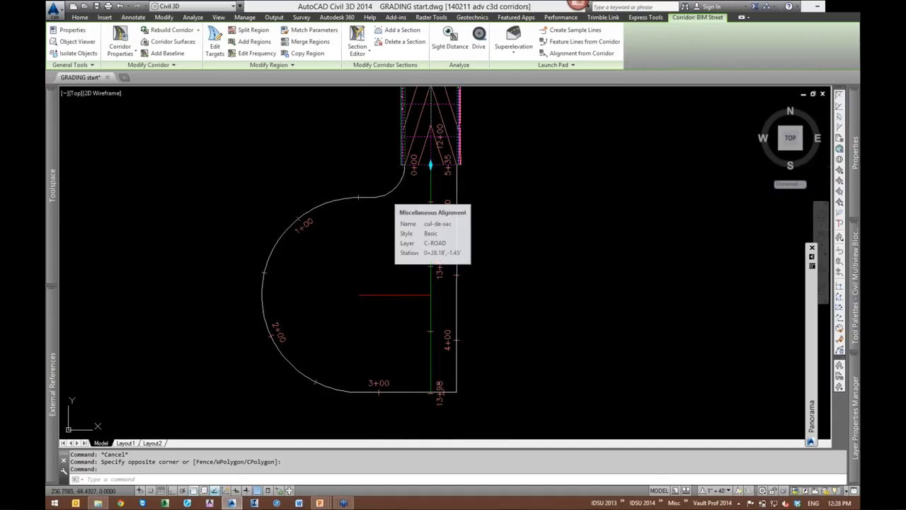
{"action": "left_click", "coordinate": [392, 192]}
{"action": "key", "text": "Escape"}
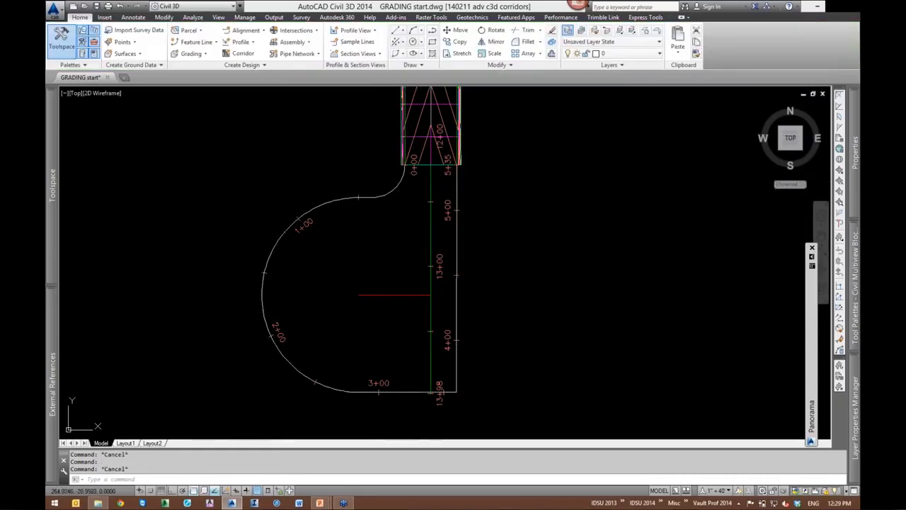
{"action": "left_click", "coordinate": [417, 137]}
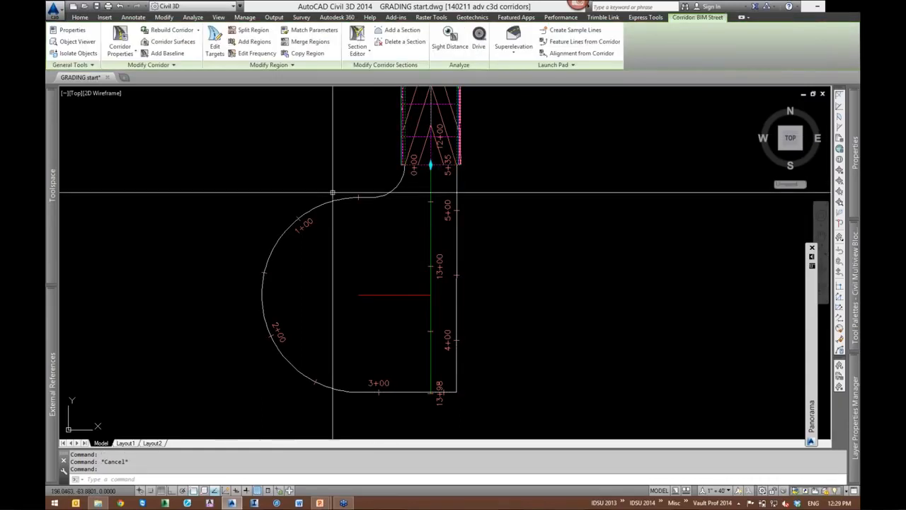
{"action": "left_click", "coordinate": [174, 55]}
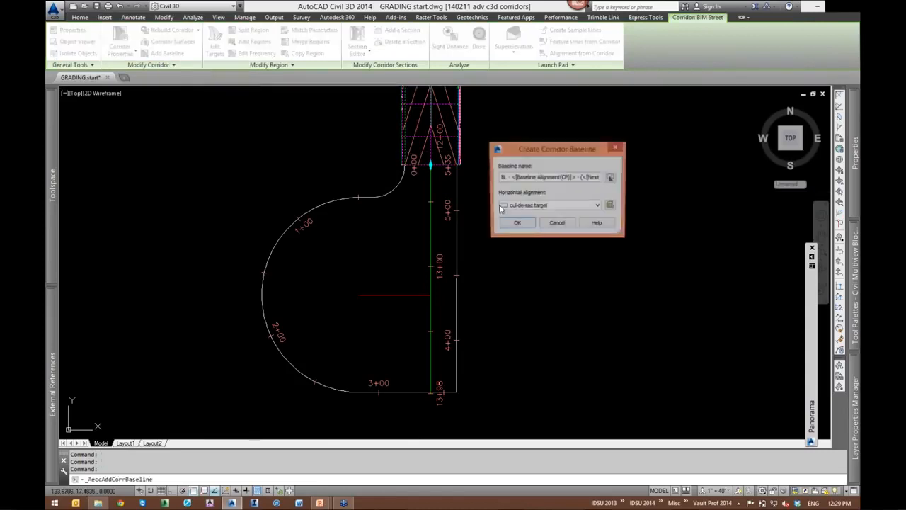
{"action": "left_click", "coordinate": [552, 205]}
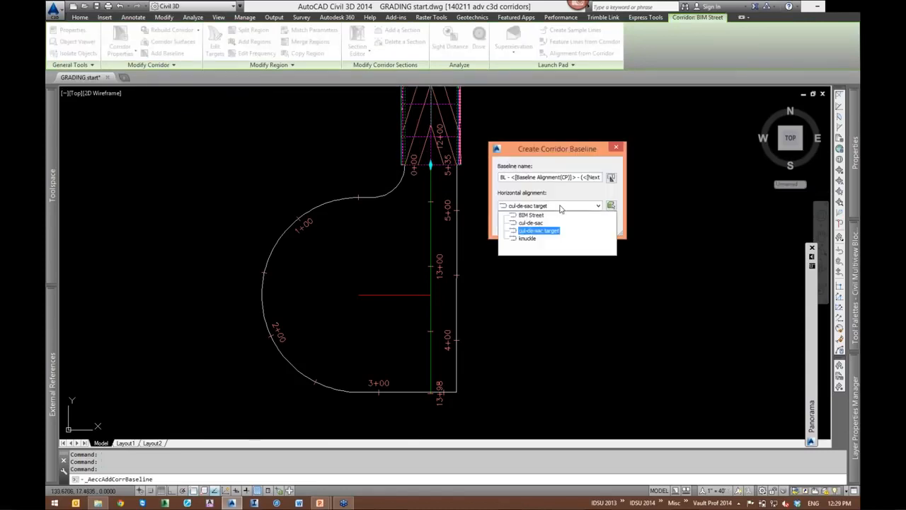
{"action": "left_click", "coordinate": [531, 223]}
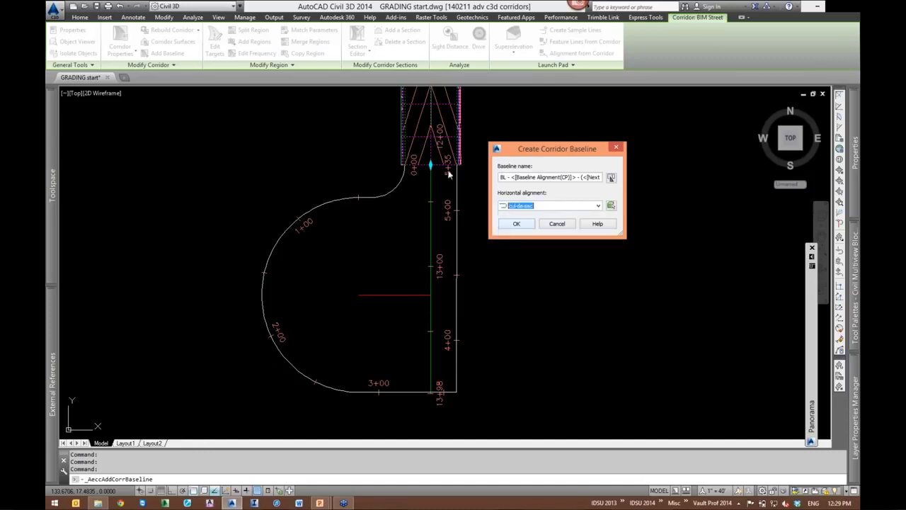
{"action": "left_click", "coordinate": [520, 225]}
{"action": "left_click_drag", "start_coordinate": [459, 217], "coordinate": [557, 161]}
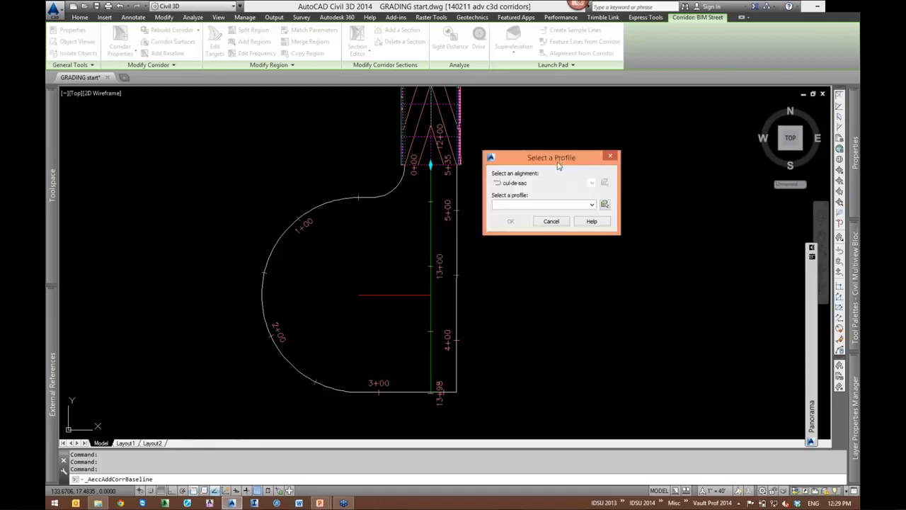
{"action": "left_click", "coordinate": [551, 221]}
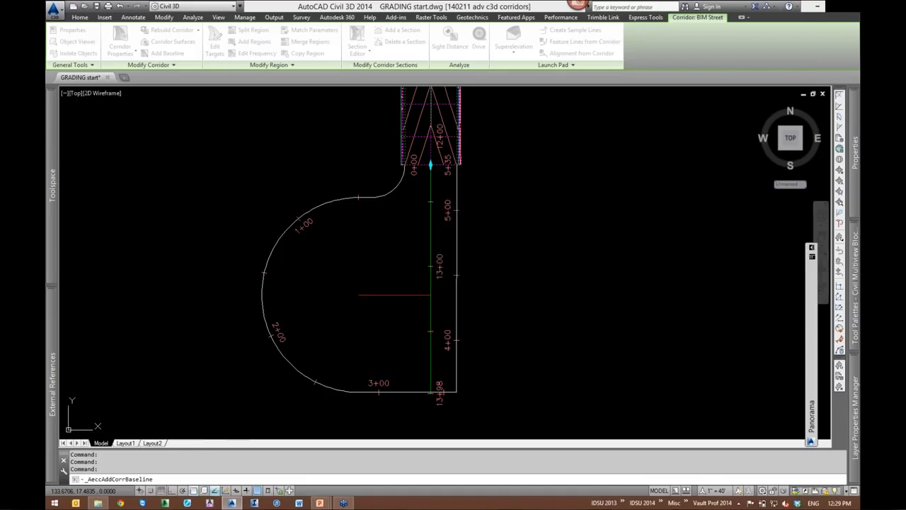
{"action": "key", "text": "Escape"}
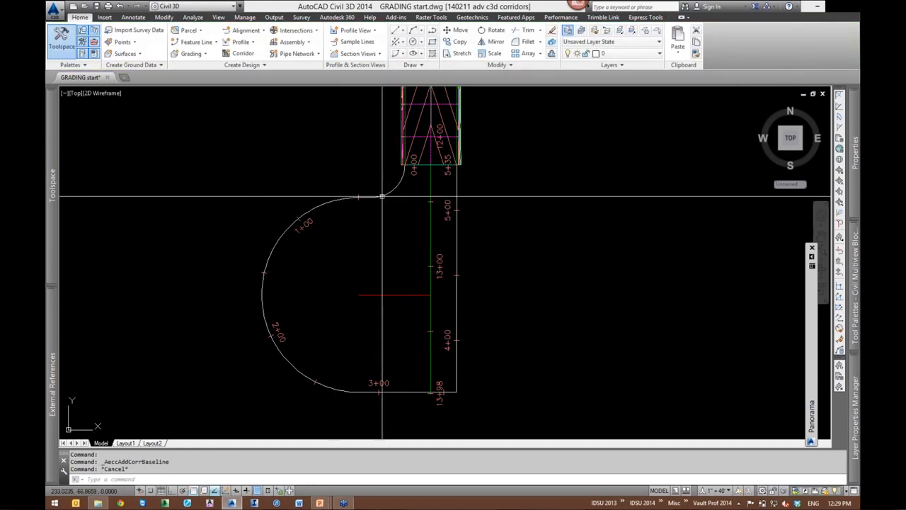
Create a surface profile along the cul-de-sac alignment, sampled from AUX Surface - (4), without drawing a profile view
{"action": "left_click", "coordinate": [381, 197]}
{"action": "key", "text": "ctrl"}
{"action": "key", "text": "ctrl"}
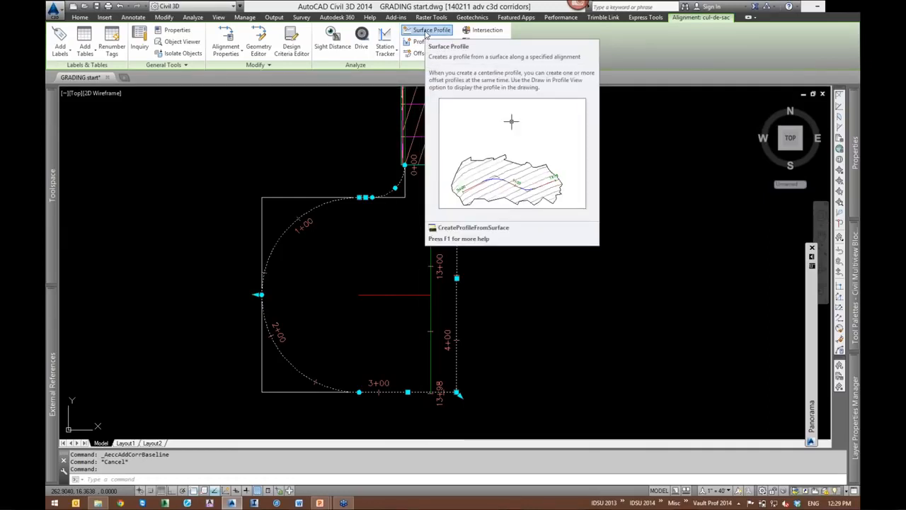
{"action": "left_click", "coordinate": [427, 31]}
{"action": "left_click_drag", "start_coordinate": [282, 28], "coordinate": [423, 81]}
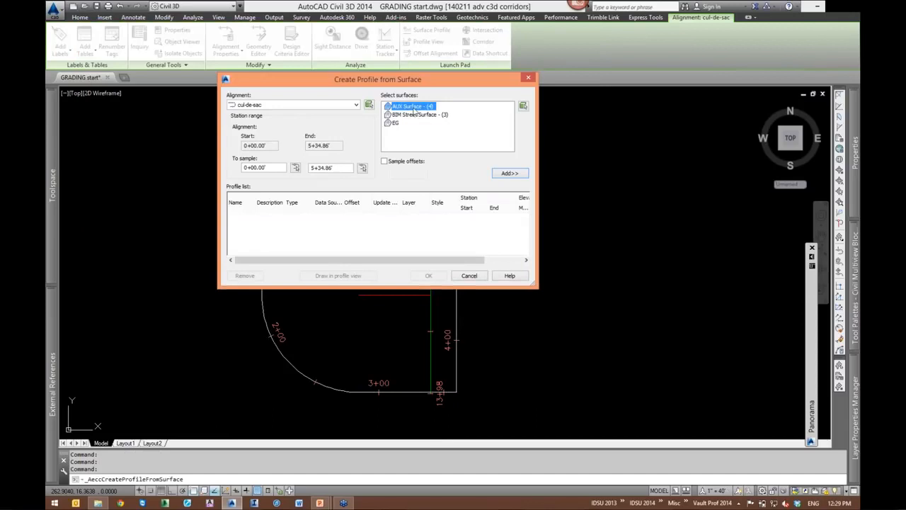
{"action": "left_click", "coordinate": [505, 176]}
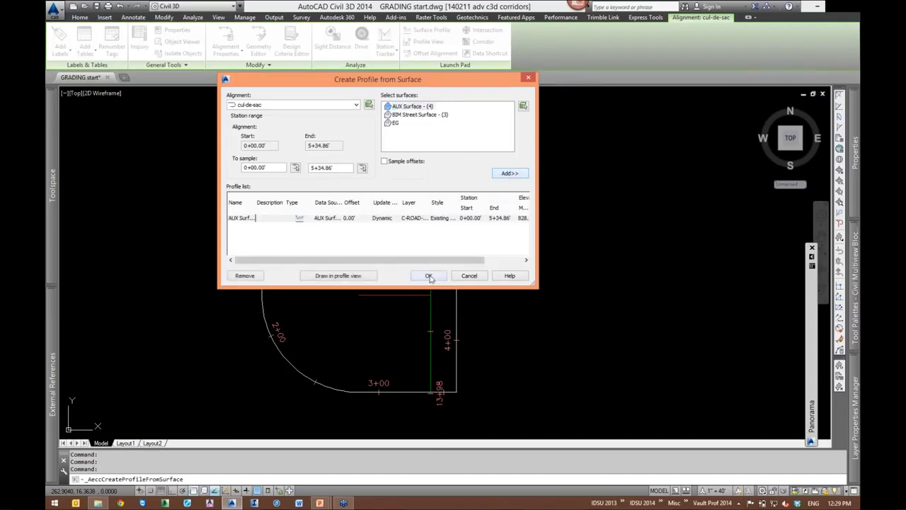
{"action": "left_click", "coordinate": [429, 276]}
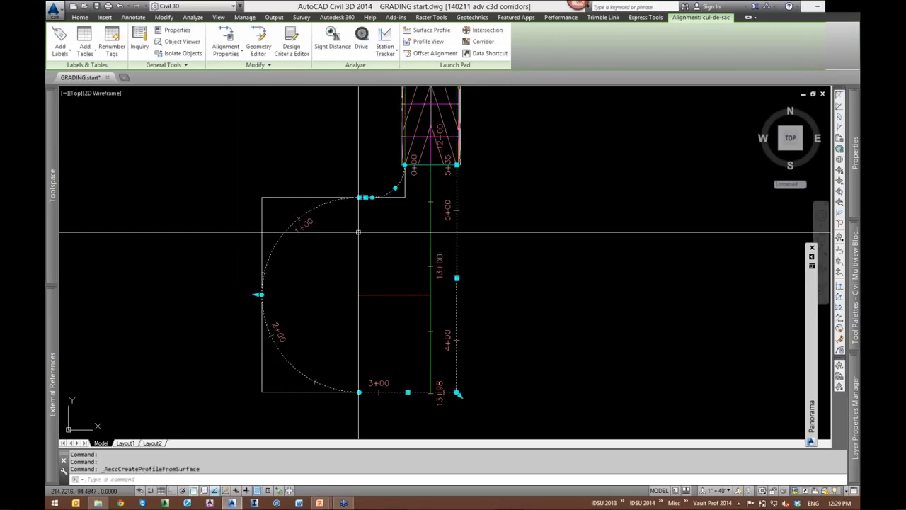
{"action": "key", "text": "Escape"}
{"action": "key", "text": "Escape"}
Add a baseline to the BIM Street corridor along the cul-de-sac alignment, using its AUX Surface - (4) surface profile
{"action": "scroll", "coordinate": [585, 234], "scroll_direction": "down", "scroll_amount": 3}
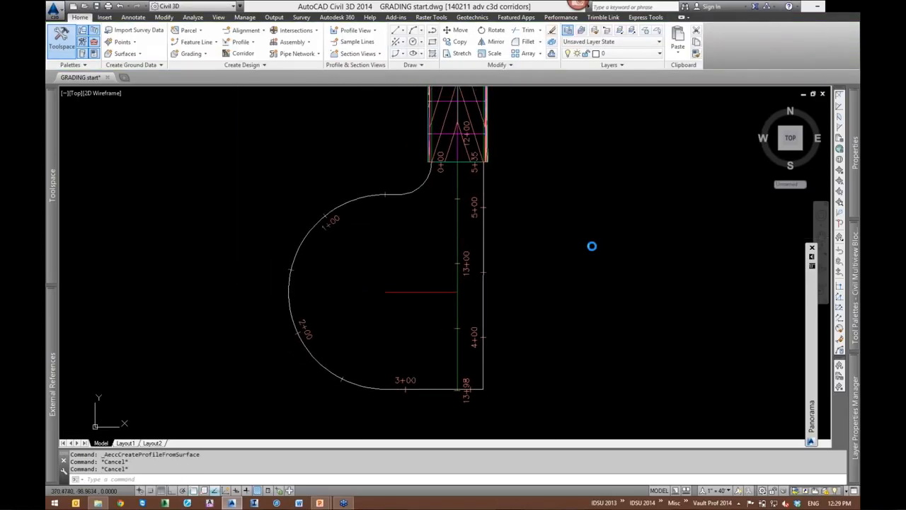
{"action": "scroll", "coordinate": [495, 196], "scroll_direction": "up", "scroll_amount": 6}
{"action": "scroll", "coordinate": [486, 182], "scroll_direction": "down", "scroll_amount": 2}
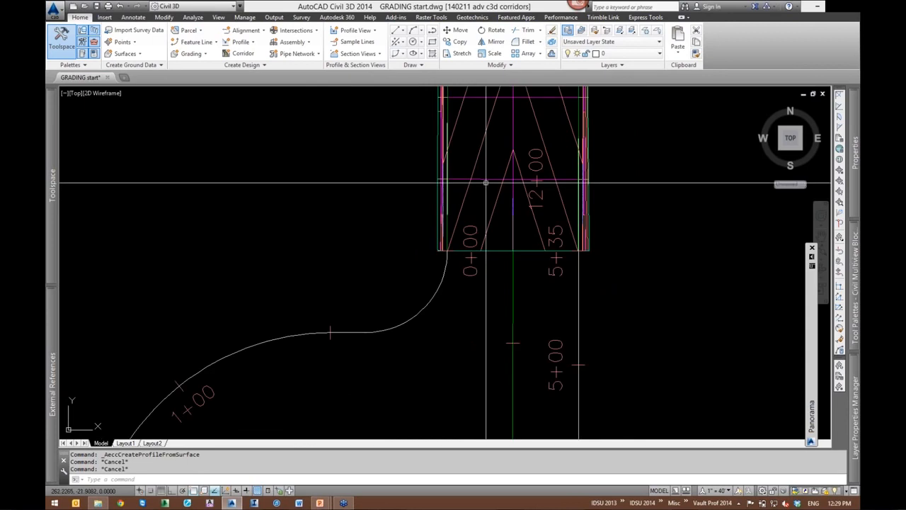
{"action": "left_click", "coordinate": [496, 153]}
{"action": "scroll", "coordinate": [498, 156], "scroll_direction": "down", "scroll_amount": 2}
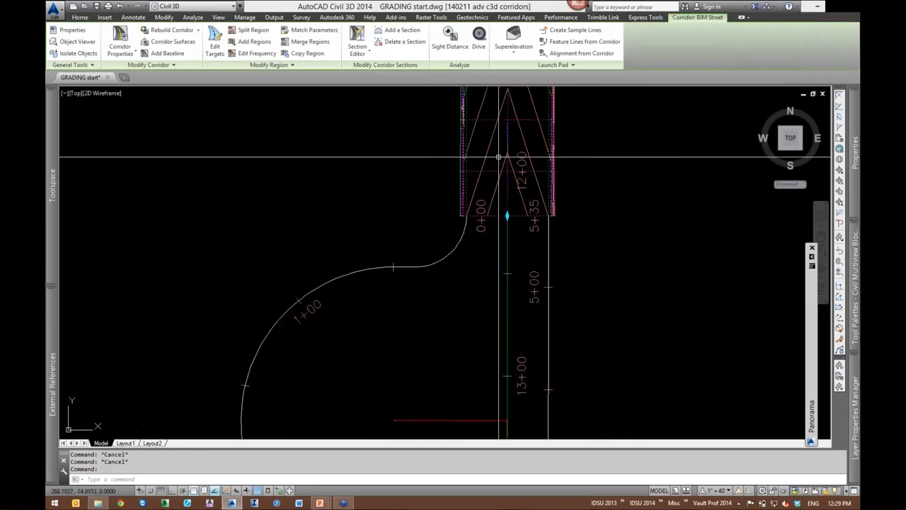
{"action": "right_click", "coordinate": [499, 156]}
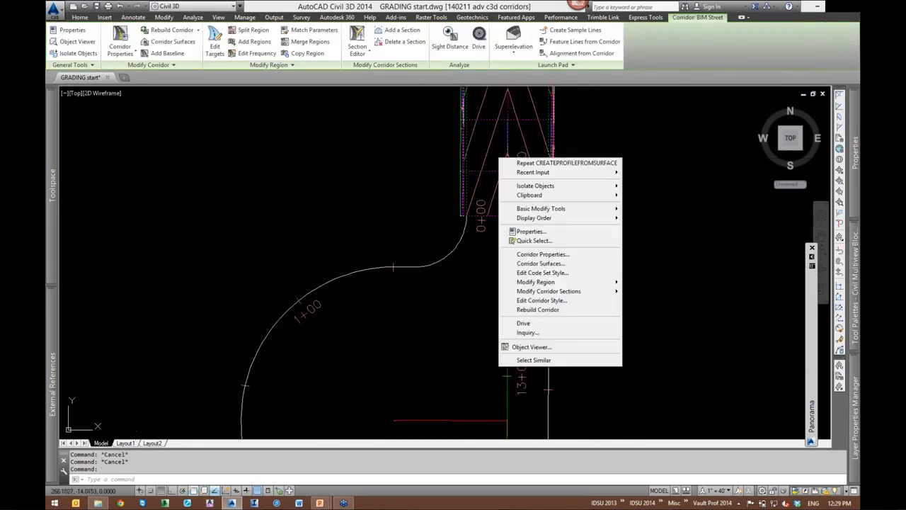
{"action": "left_click", "coordinate": [398, 152]}
{"action": "left_click", "coordinate": [167, 54]}
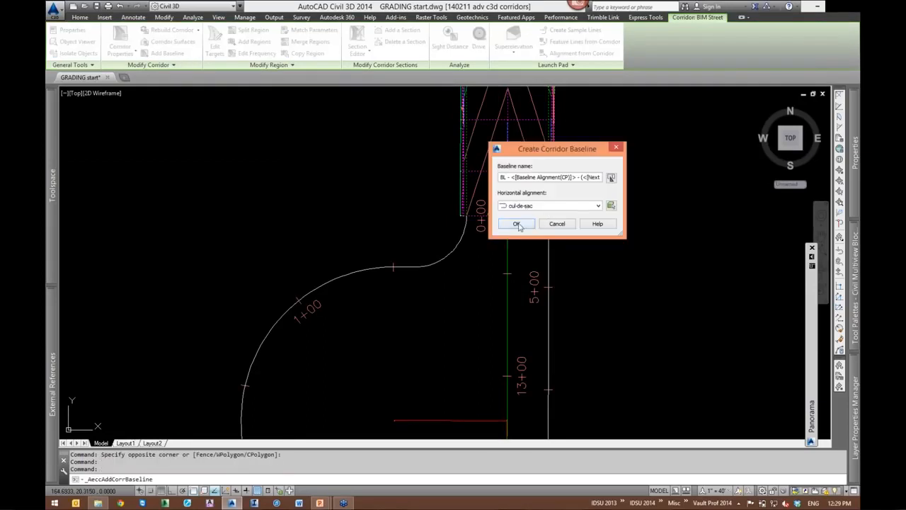
{"action": "left_click", "coordinate": [521, 223]}
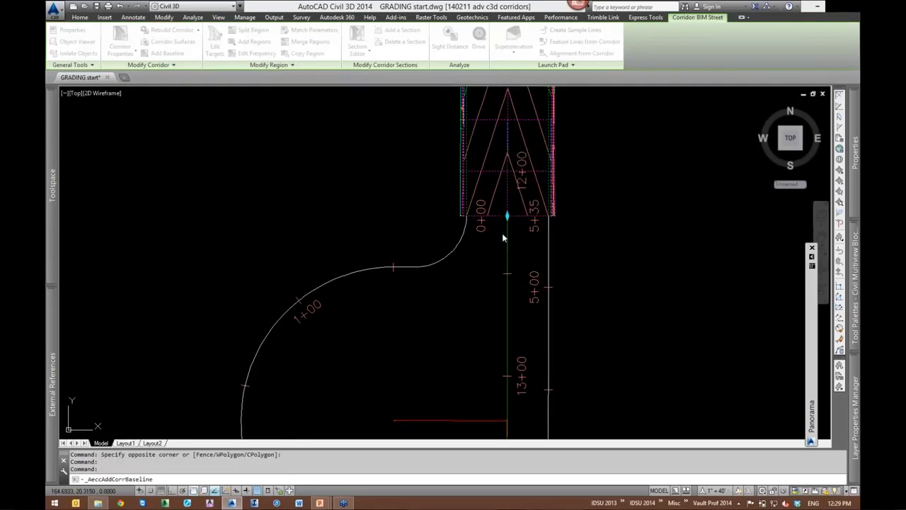
{"action": "left_click", "coordinate": [425, 269]}
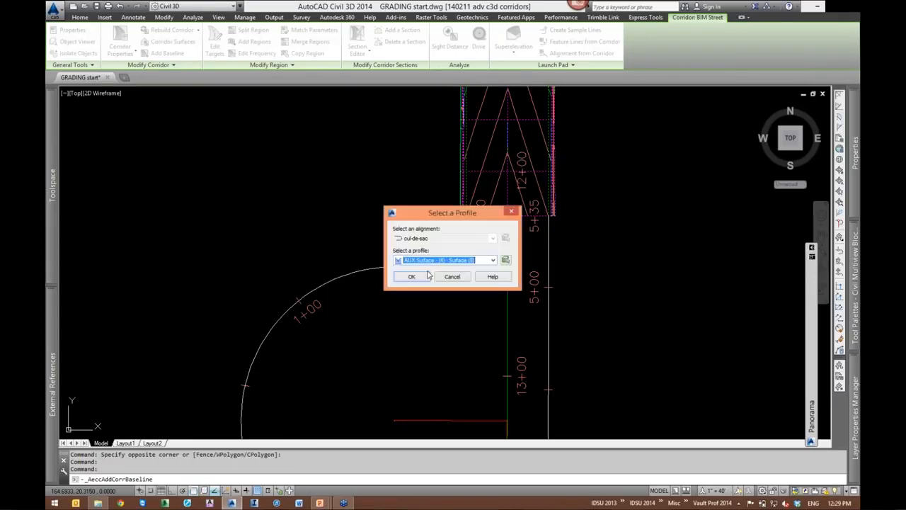
{"action": "left_click", "coordinate": [413, 277]}
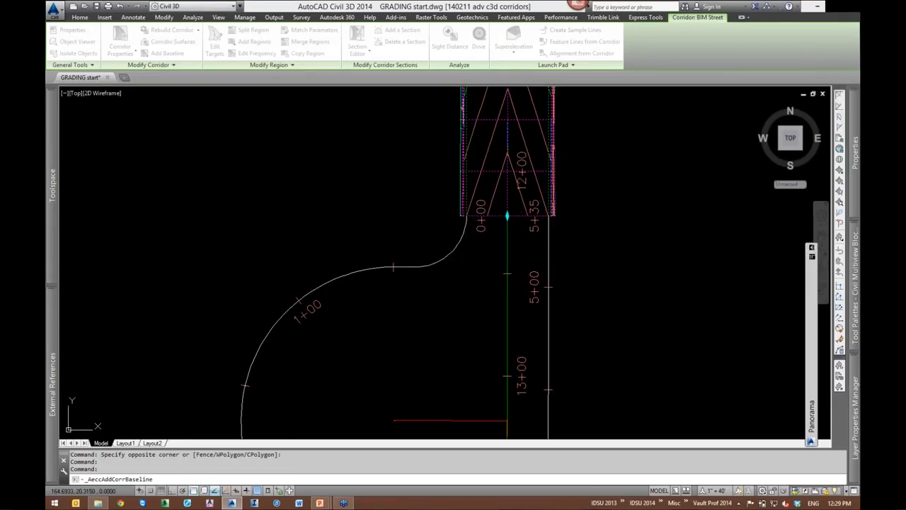
{"action": "middle_click_drag", "start_coordinate": [460, 325], "coordinate": [435, 263]}
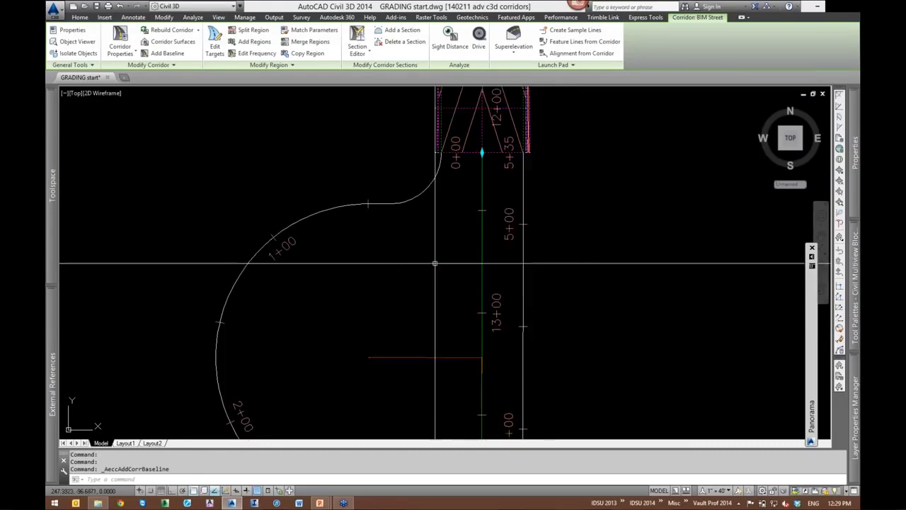
{"action": "left_click_drag", "start_coordinate": [435, 262], "coordinate": [641, 229]}
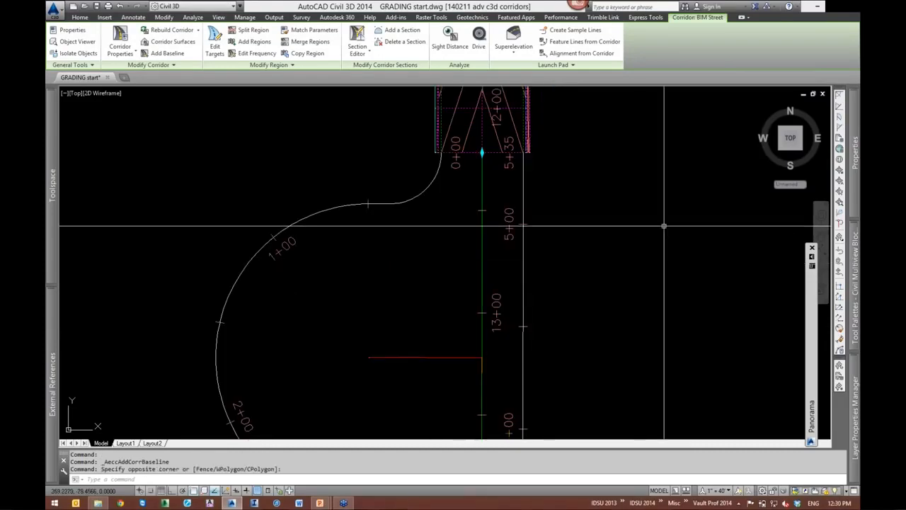
{"action": "mouse_move", "coordinate": [663, 226]}
{"action": "key", "text": "Escape"}
{"action": "key", "text": "Escape"}
{"action": "key", "text": "Escape"}
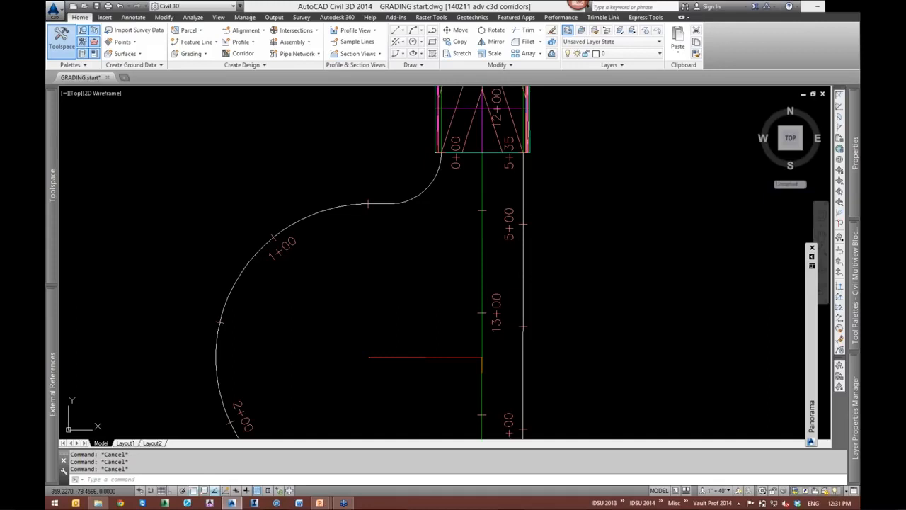
{"action": "left_click", "coordinate": [458, 233]}
{"action": "key", "text": "Escape"}
{"action": "mouse_move", "coordinate": [419, 318]}
{"action": "middle_mouse_down"}
{"action": "mouse_move", "coordinate": [441, 262]}
{"action": "mouse_move", "coordinate": [399, 296]}
{"action": "middle_mouse_up"}
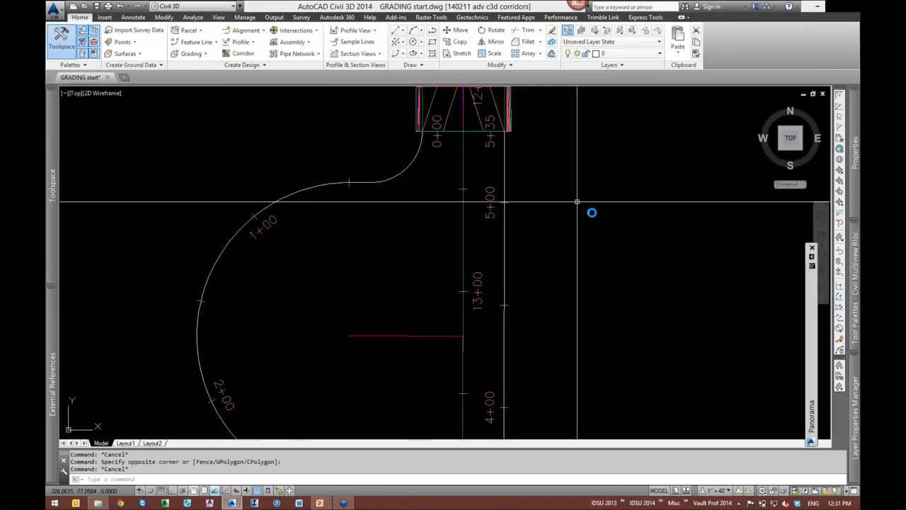
Add a BIM Street corridor region on the cul-de-sac baseline, from station 0+00.00 to the alignment's end at 5+34.86
{"action": "scroll", "coordinate": [593, 211], "scroll_direction": "up", "scroll_amount": 3}
{"action": "scroll", "coordinate": [545, 201], "scroll_direction": "down", "scroll_amount": 5}
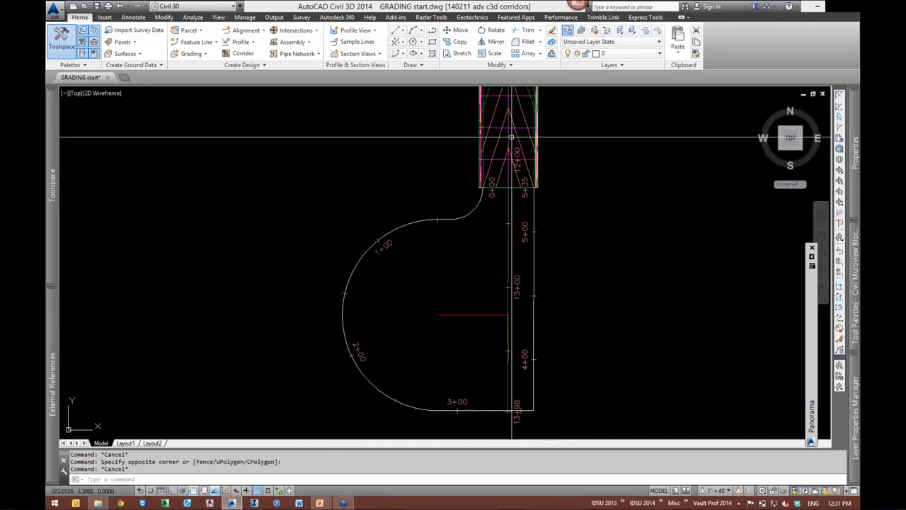
{"action": "left_click", "coordinate": [510, 137]}
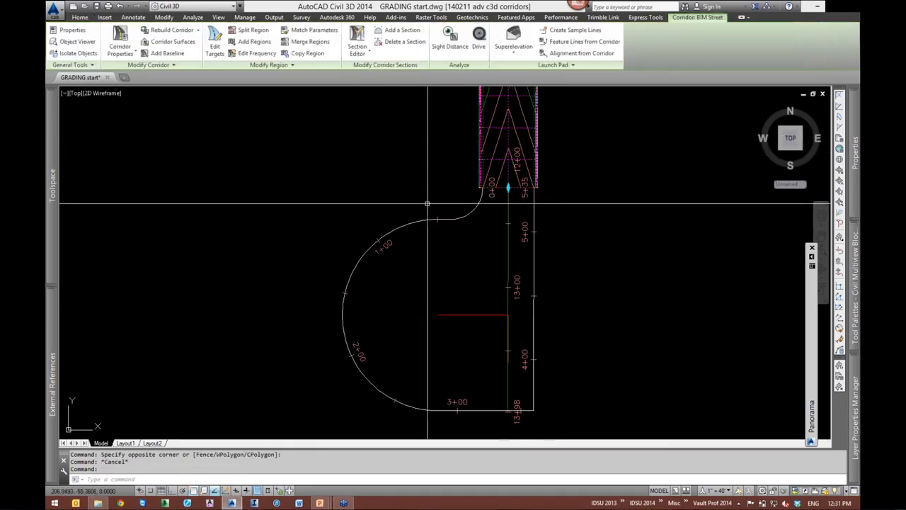
{"action": "left_click", "coordinate": [252, 41]}
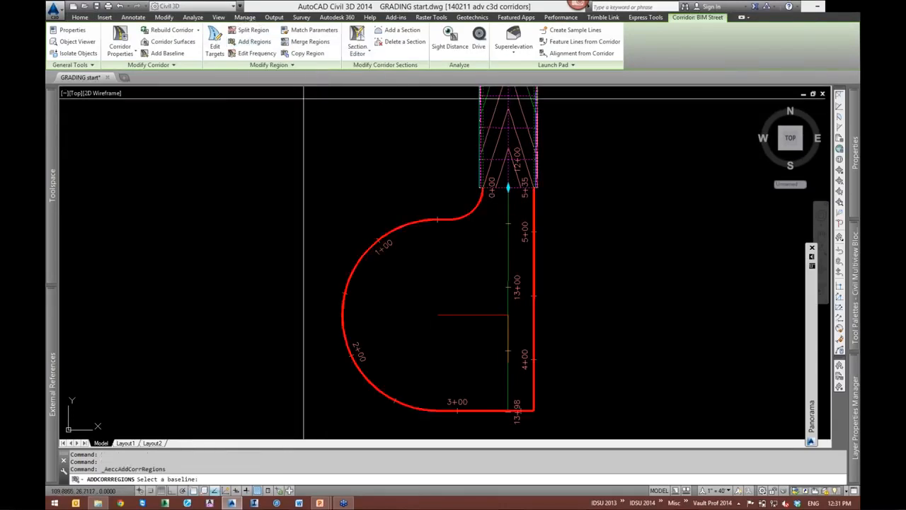
{"action": "left_click", "coordinate": [468, 211]}
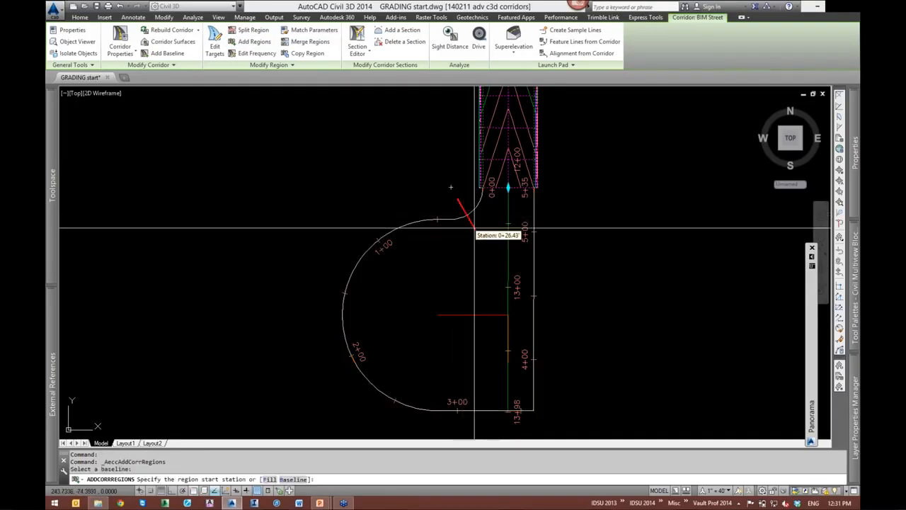
{"action": "scroll", "coordinate": [475, 228], "scroll_direction": "up", "scroll_amount": 5}
{"action": "scroll", "coordinate": [487, 206], "scroll_direction": "down", "scroll_amount": 3}
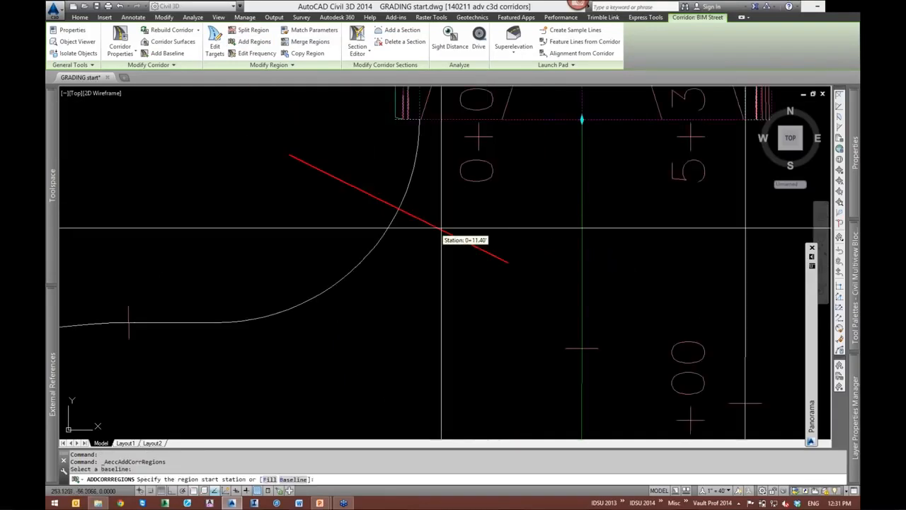
{"action": "left_click", "coordinate": [418, 147]}
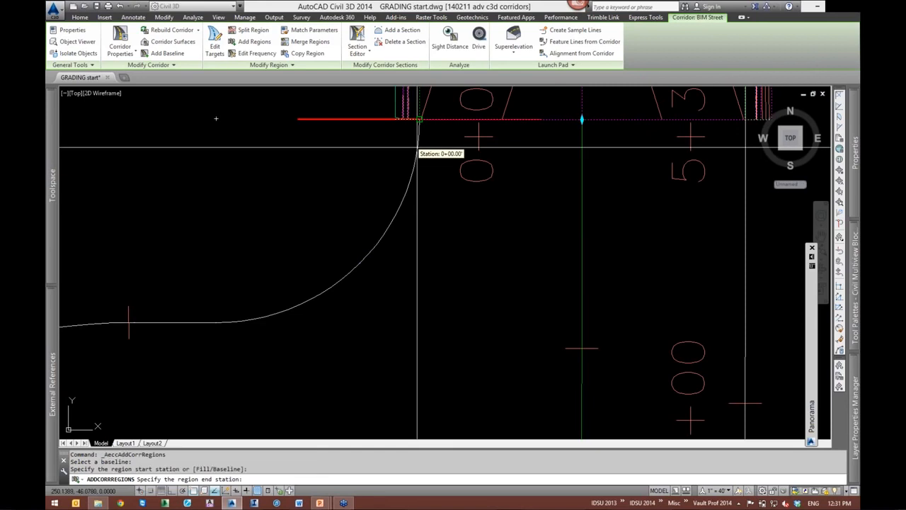
{"action": "scroll", "coordinate": [416, 213], "scroll_direction": "down", "scroll_amount": 4}
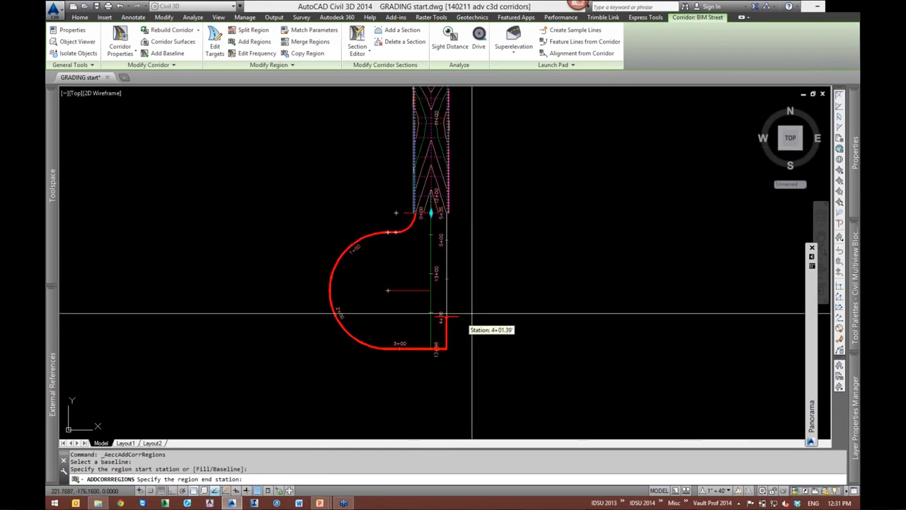
{"action": "scroll", "coordinate": [453, 224], "scroll_direction": "up", "scroll_amount": 8}
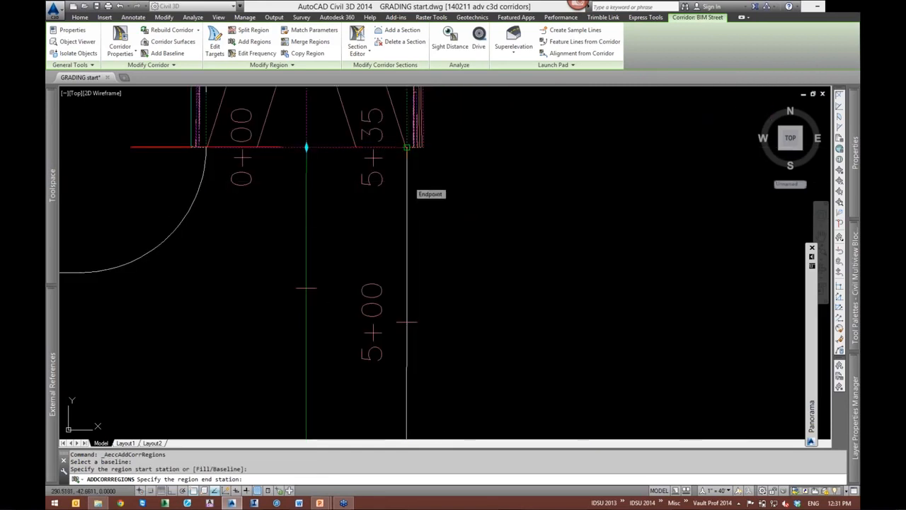
{"action": "left_click", "coordinate": [407, 187]}
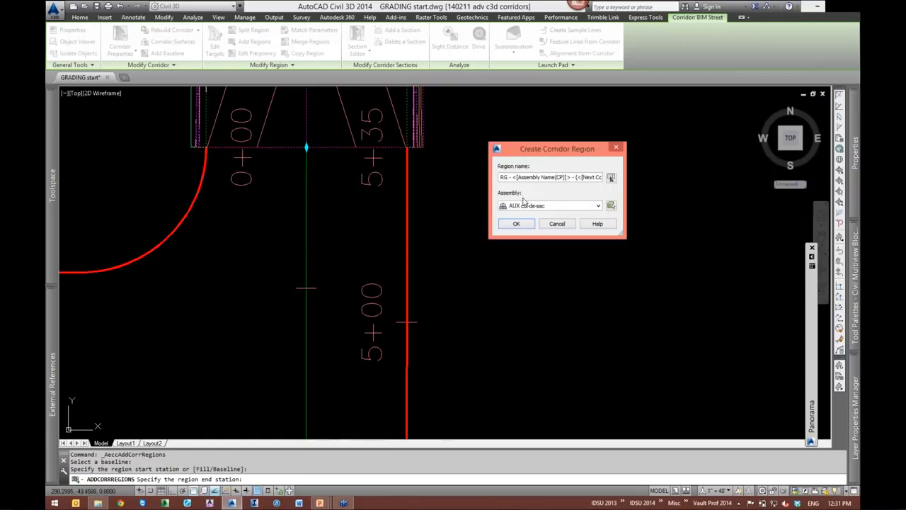
Assign the cul-de-sac assembly to the new corridor region
{"action": "left_click_drag", "start_coordinate": [557, 151], "coordinate": [616, 135]}
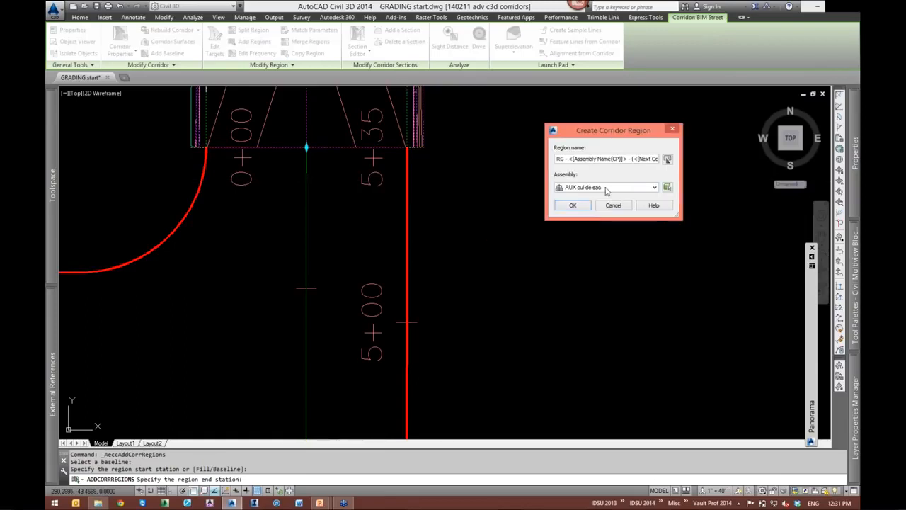
{"action": "left_click", "coordinate": [600, 190]}
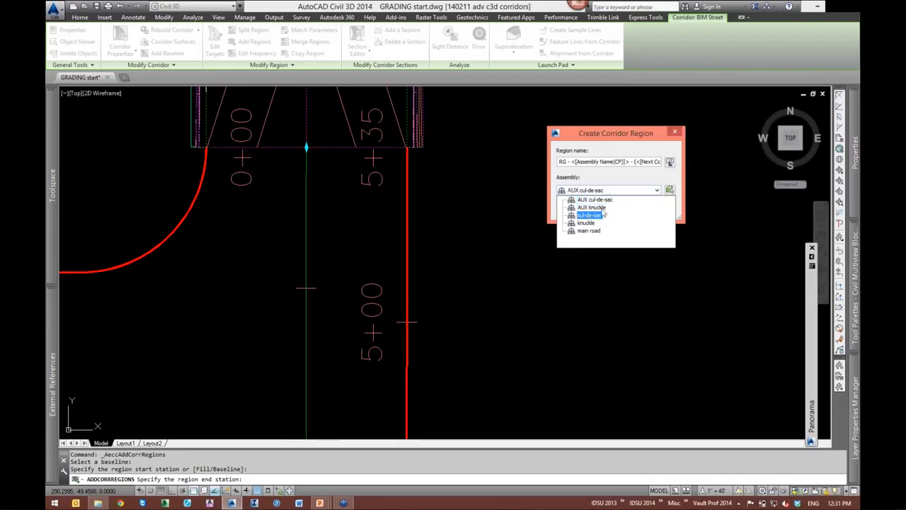
{"action": "left_click", "coordinate": [588, 215]}
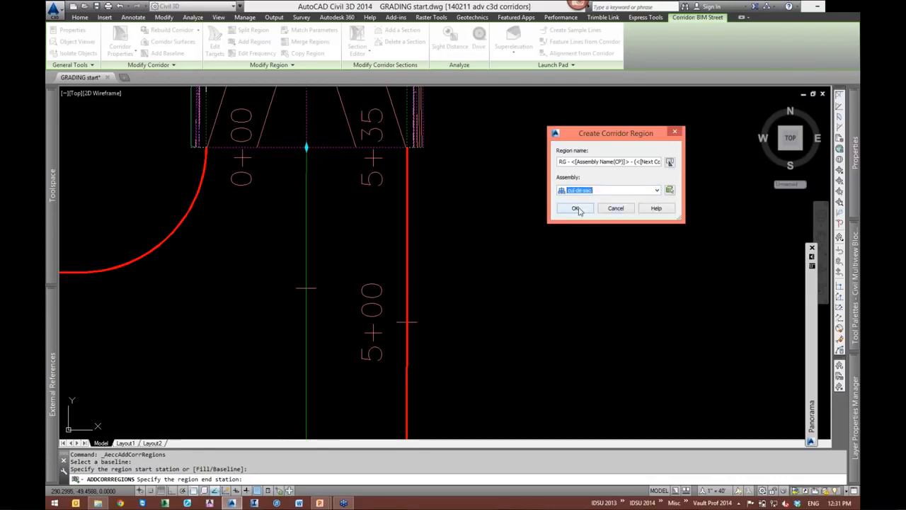
{"action": "left_click", "coordinate": [576, 208]}
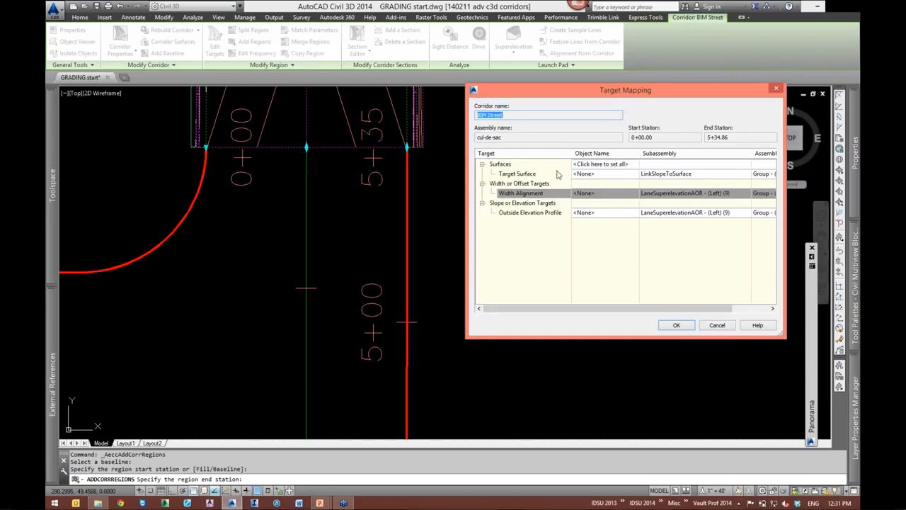
Set the target surface of the region's LinkSlopeToSurface subassembly to EG
{"action": "left_click", "coordinate": [608, 174]}
{"action": "left_click", "coordinate": [610, 174]}
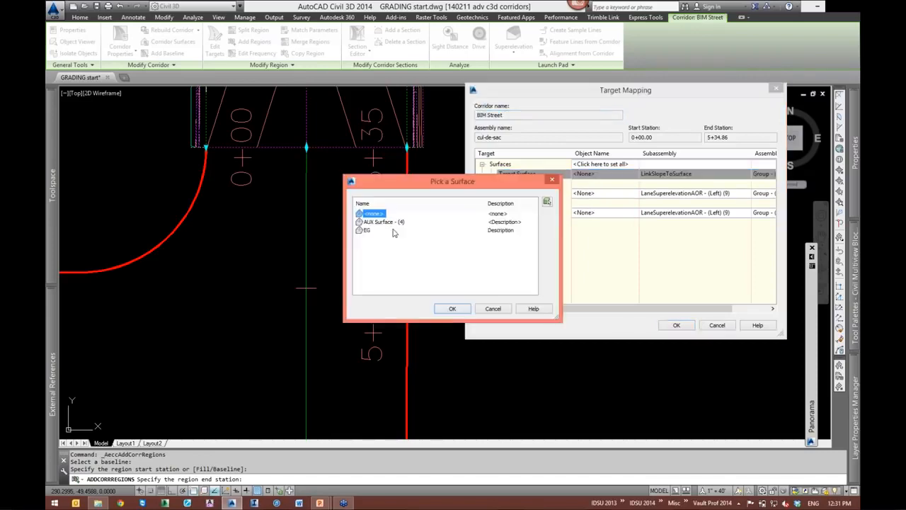
{"action": "left_click", "coordinate": [367, 230]}
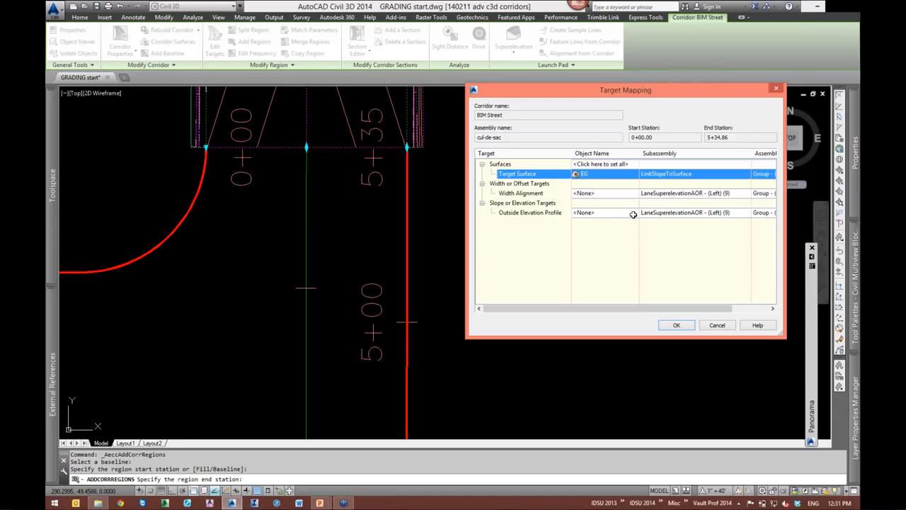
Target the left lane's width alignment to both the BIM Street and cul-de-sac target alignments, with the nearest offset option
{"action": "left_click", "coordinate": [583, 193]}
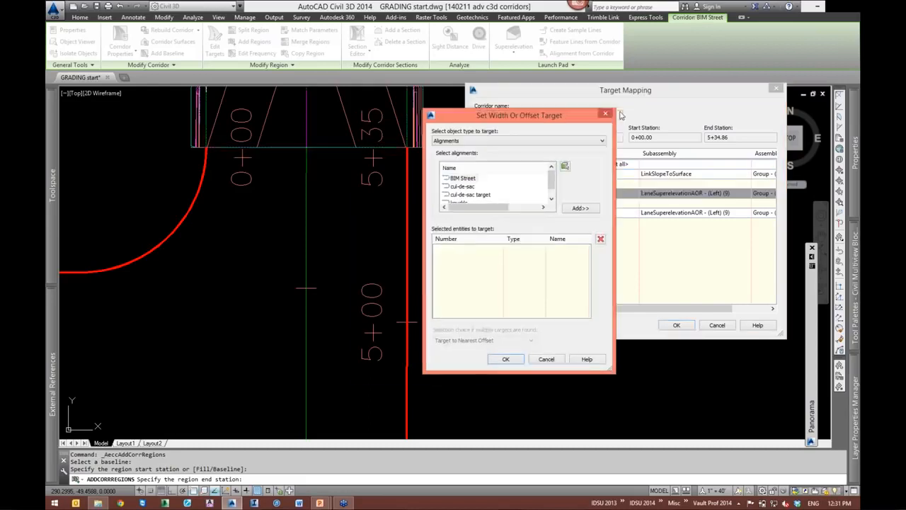
{"action": "left_click", "coordinate": [550, 170]}
{"action": "key", "text": "ctrl"}
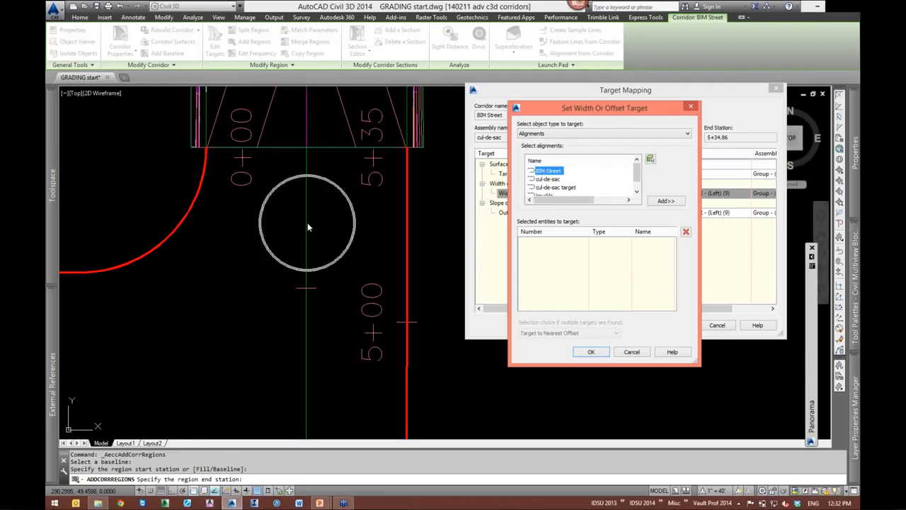
{"action": "left_click", "coordinate": [666, 202]}
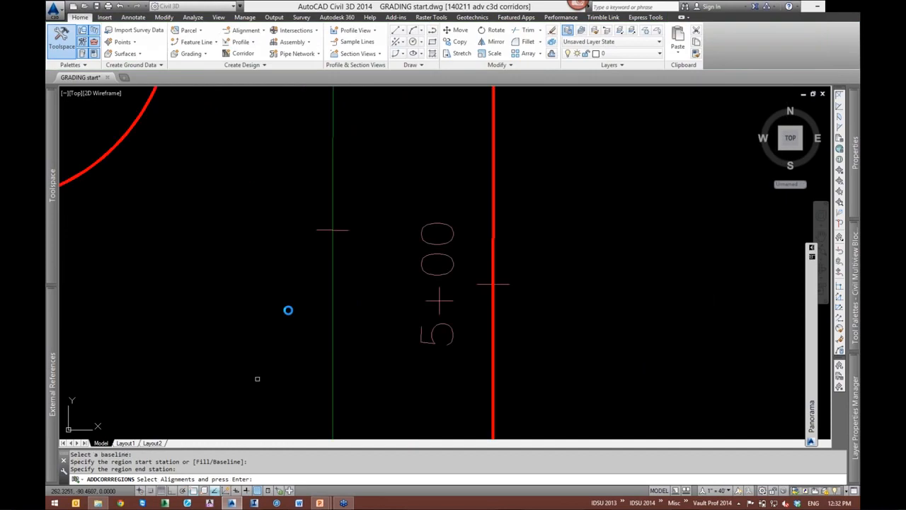
{"action": "scroll", "coordinate": [288, 309], "scroll_direction": "down", "scroll_amount": 2}
{"action": "left_click", "coordinate": [381, 321]}
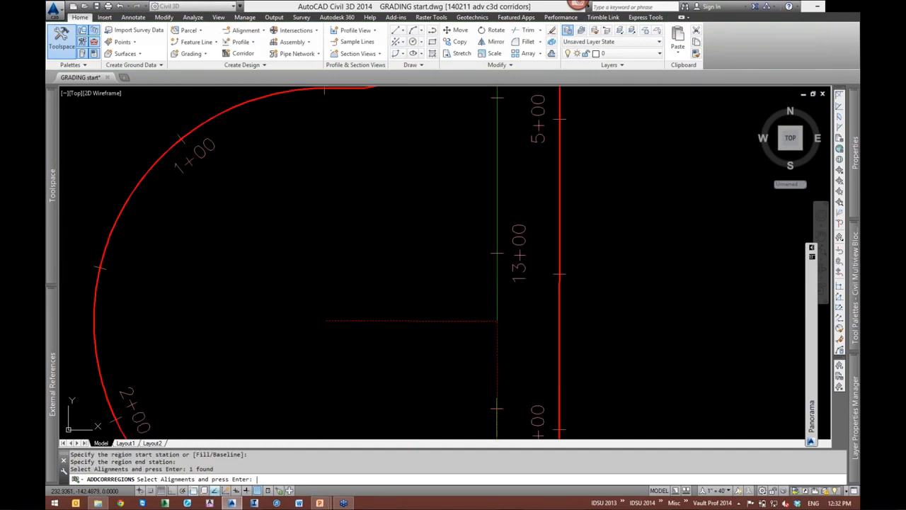
{"action": "key", "text": "Return"}
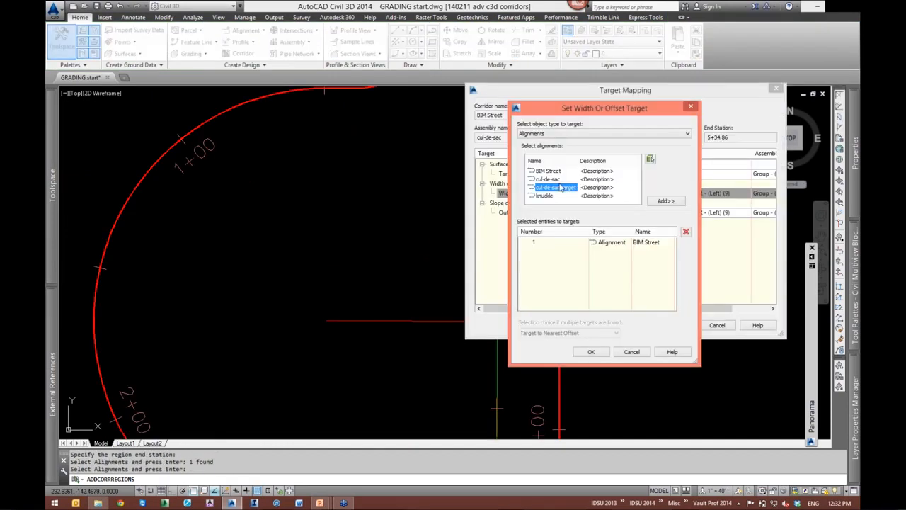
{"action": "left_click", "coordinate": [666, 201]}
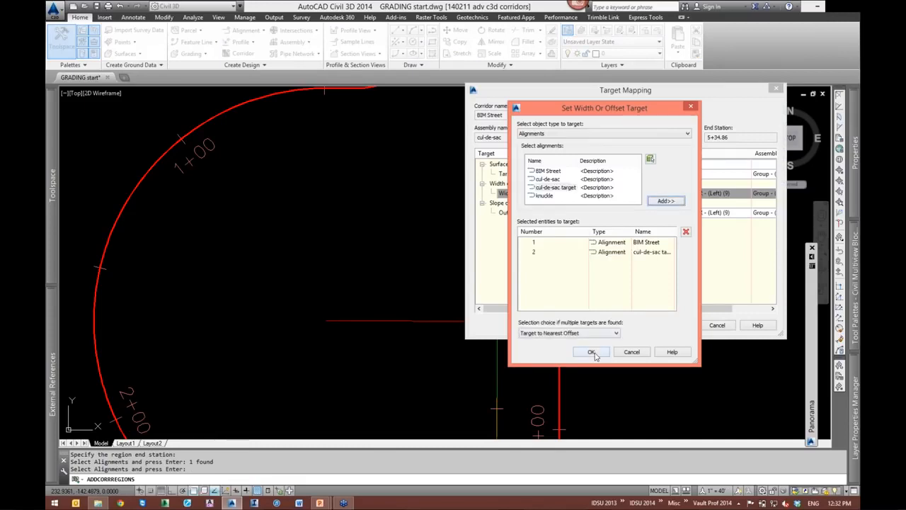
{"action": "left_click", "coordinate": [593, 352]}
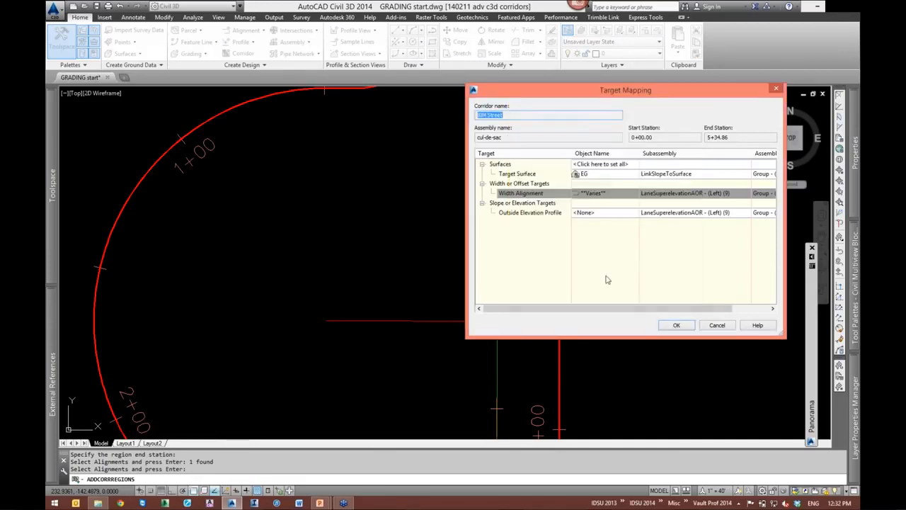
Target the left lane's outside elevation profile to the FG profile of the BIM Street alignment
{"action": "left_click", "coordinate": [593, 213]}
{"action": "left_click_drag", "start_coordinate": [496, 103], "coordinate": [708, 99]}
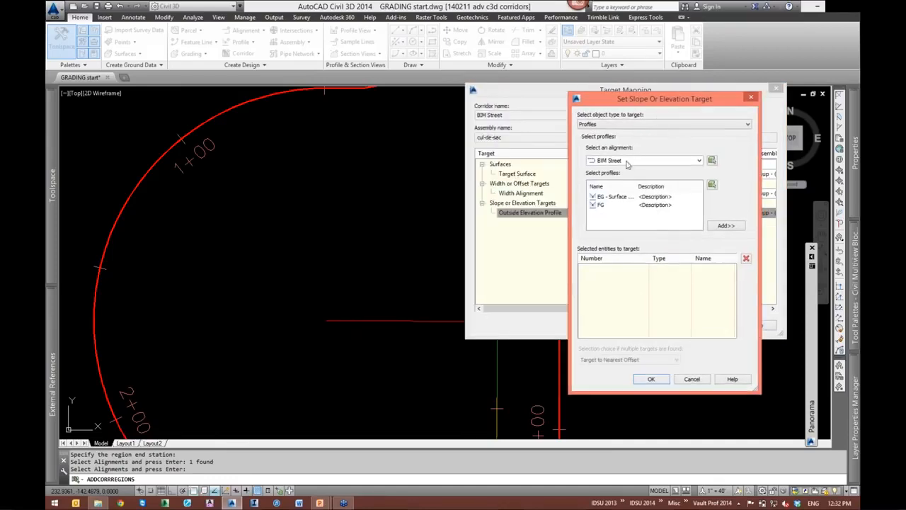
{"action": "left_click", "coordinate": [601, 205]}
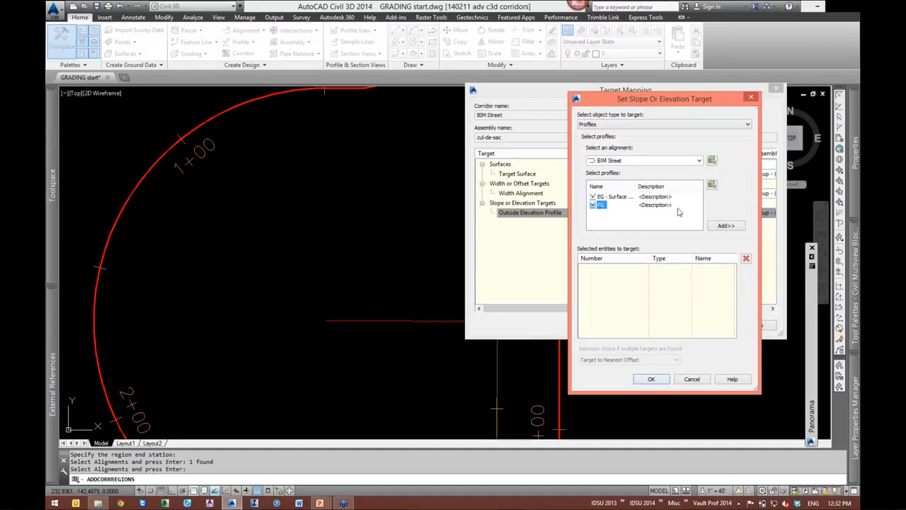
{"action": "left_click", "coordinate": [726, 226]}
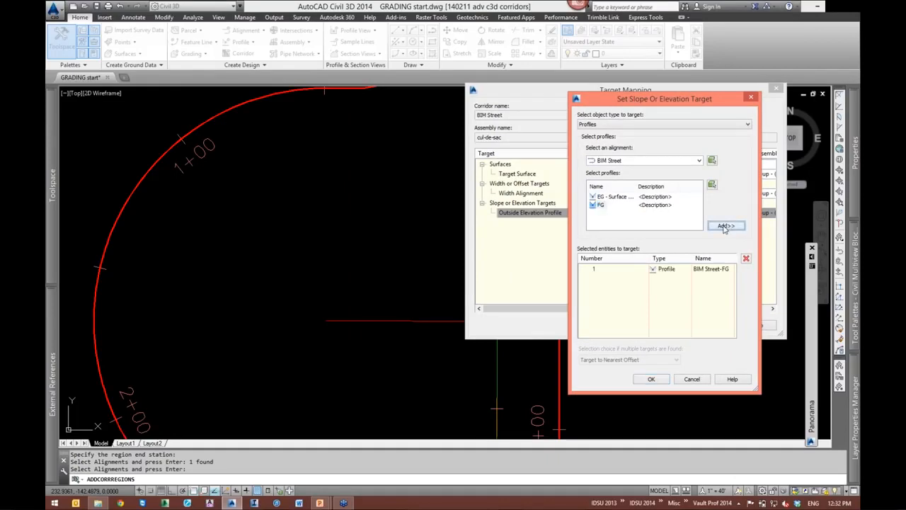
{"action": "left_click", "coordinate": [652, 380]}
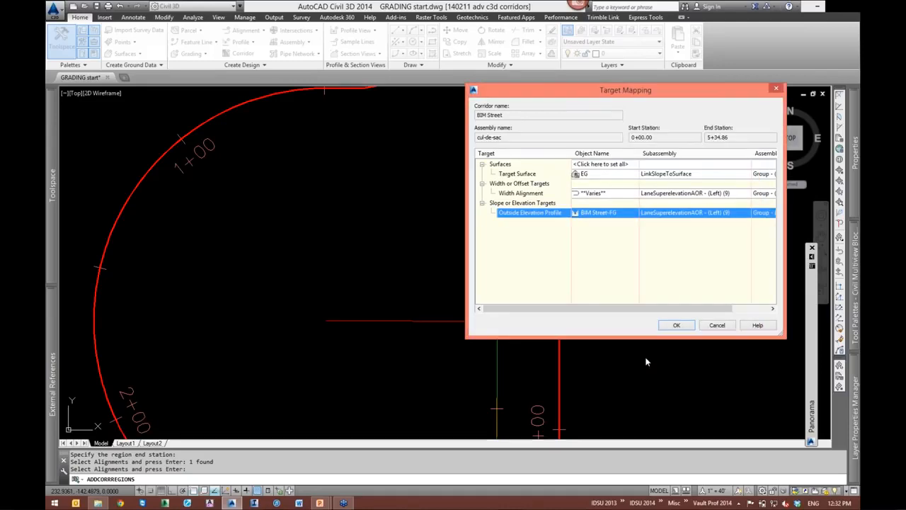
Add the cul-de-sac target alignment's AUX Surface - (4) - Surface (7) profile to the outside elevation targets, then accept the target mapping and end region creation
{"action": "left_click", "coordinate": [591, 211]}
{"action": "left_click", "coordinate": [635, 161]}
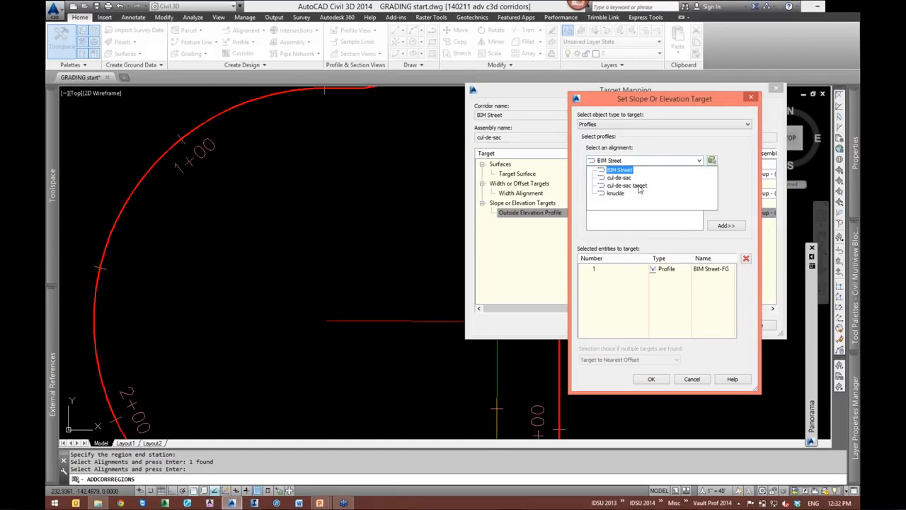
{"action": "left_click", "coordinate": [637, 185]}
{"action": "left_click", "coordinate": [610, 197]}
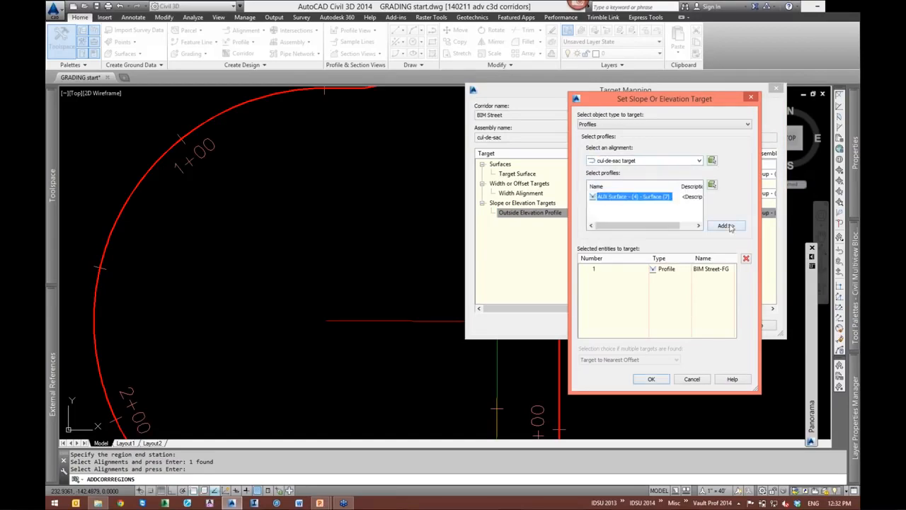
{"action": "left_click", "coordinate": [726, 226]}
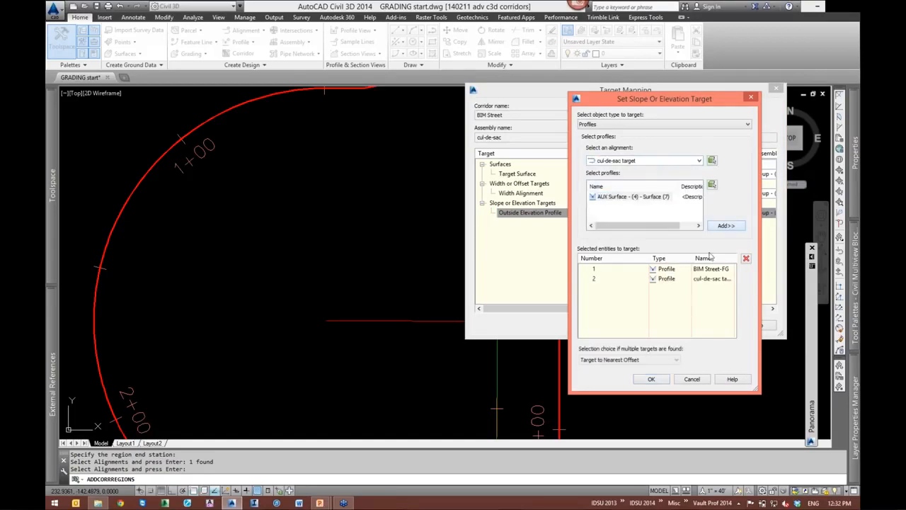
{"action": "left_click", "coordinate": [650, 381]}
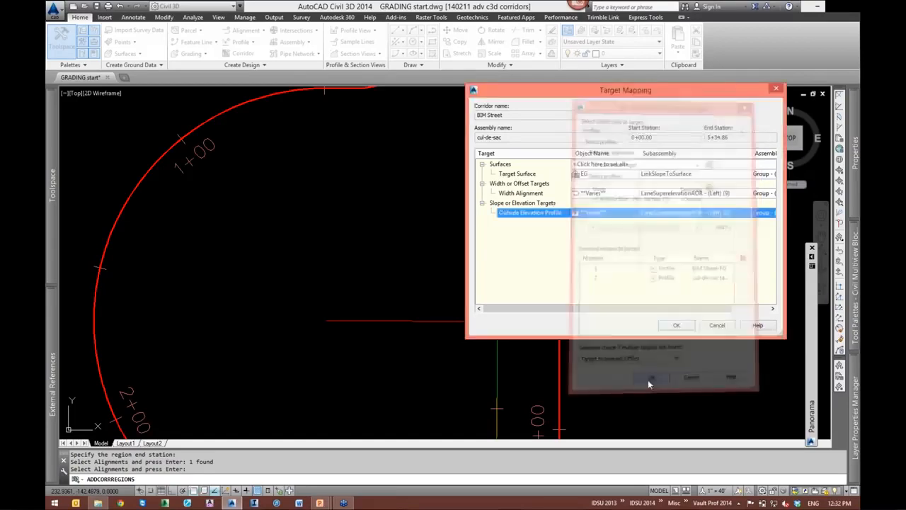
{"action": "left_click", "coordinate": [676, 325]}
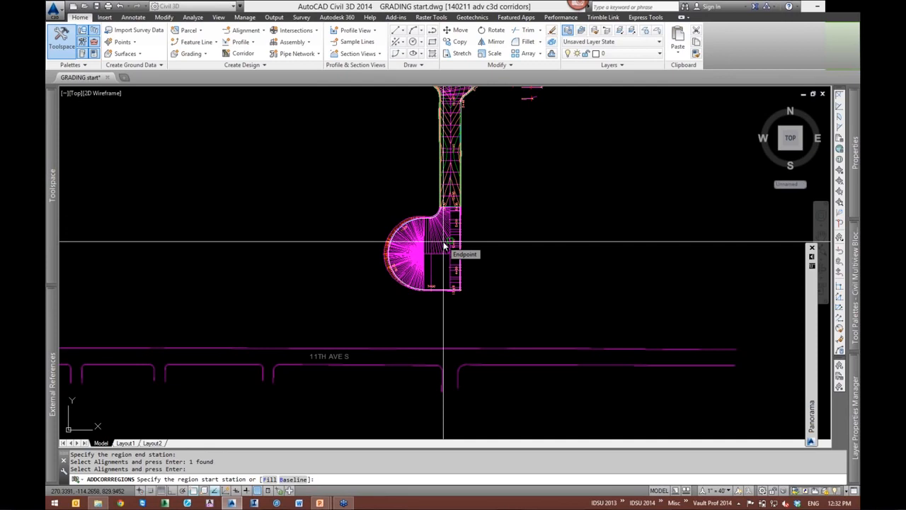
{"action": "key", "text": "Escape"}
{"action": "key", "text": "Escape"}
Examine how the corridor's lane sections meet the cul-de-sac target alignment across the bulb
{"action": "scroll", "coordinate": [444, 244], "scroll_direction": "up", "scroll_amount": 5}
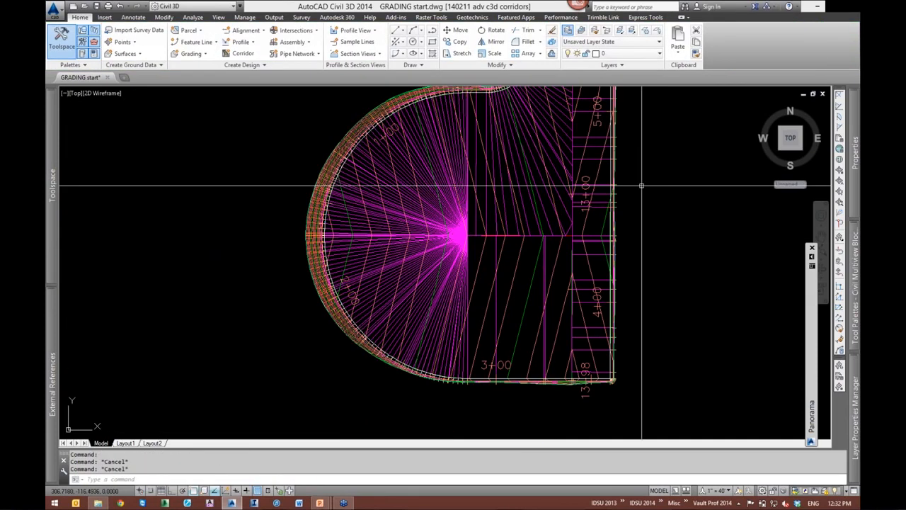
{"action": "scroll", "coordinate": [611, 226], "scroll_direction": "up", "scroll_amount": 2}
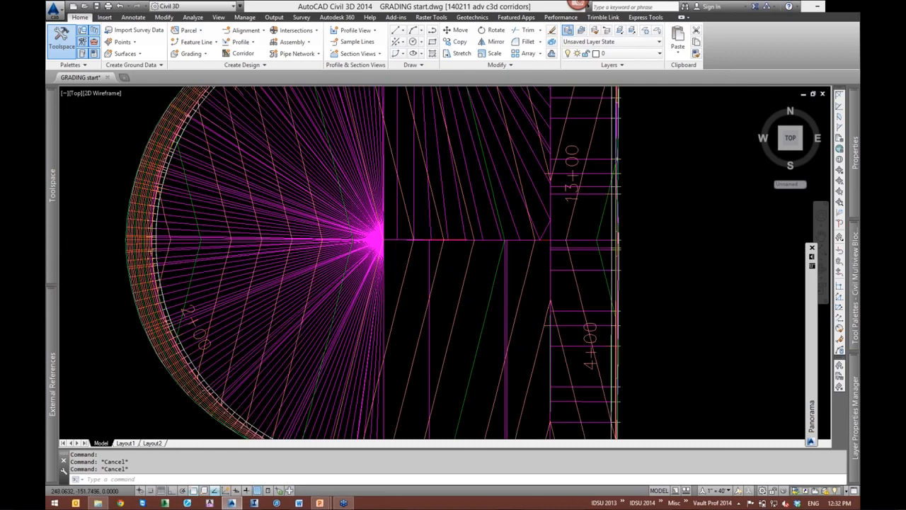
{"action": "scroll", "coordinate": [493, 260], "scroll_direction": "down", "scroll_amount": 2}
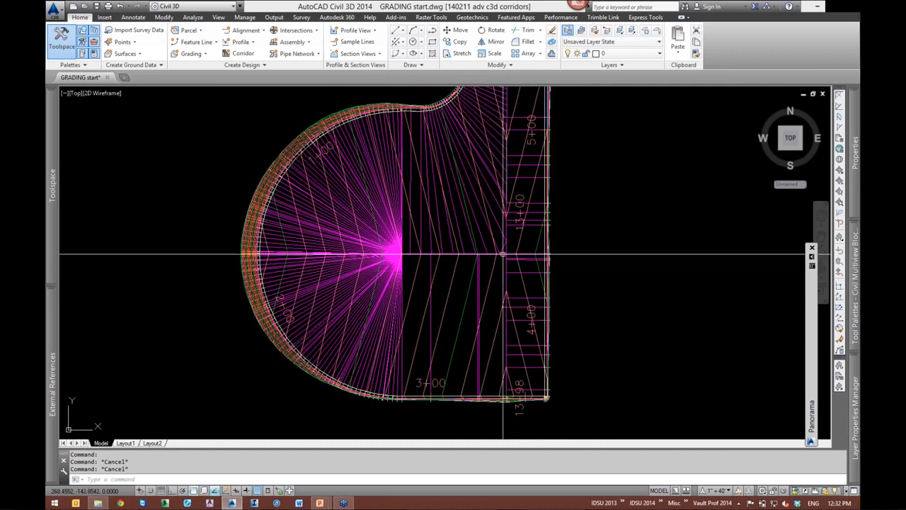
{"action": "scroll", "coordinate": [499, 256], "scroll_direction": "up", "scroll_amount": 2}
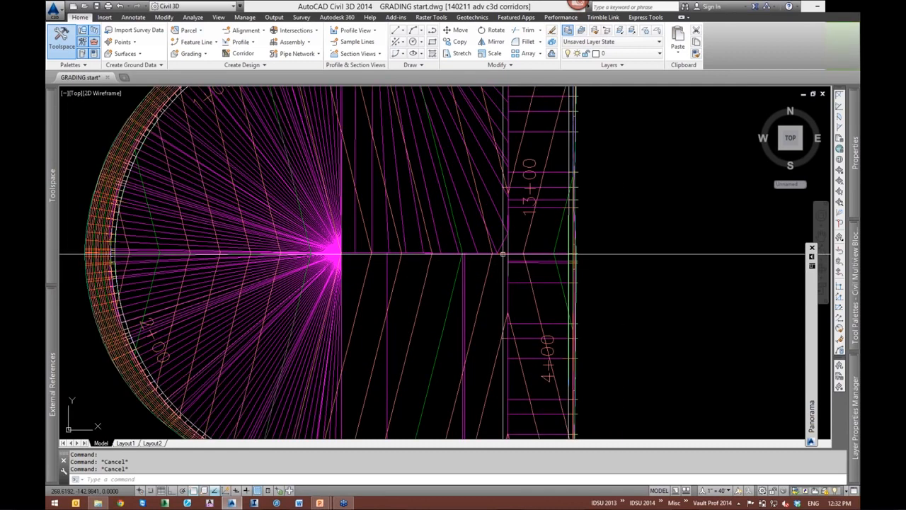
{"action": "left_click", "coordinate": [502, 253]}
{"action": "middle_click_drag", "start_coordinate": [503, 254], "coordinate": [559, 261]}
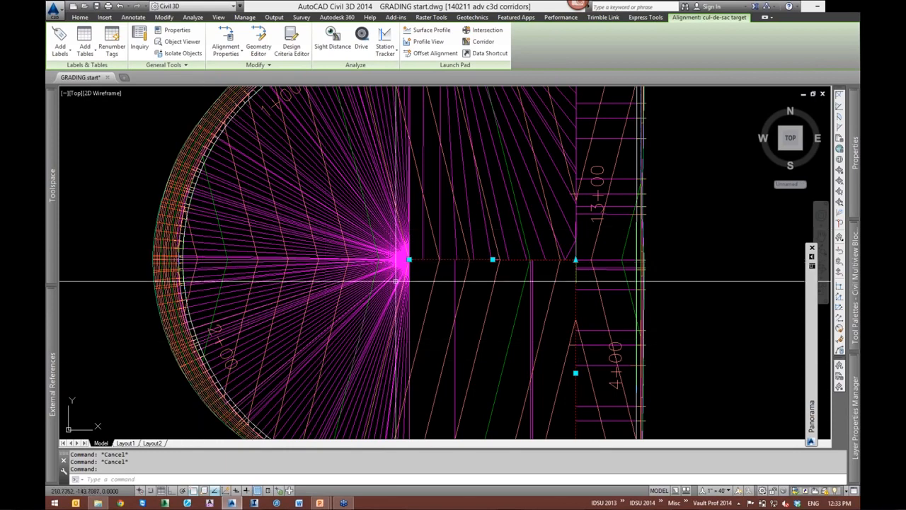
{"action": "scroll", "coordinate": [421, 308], "scroll_direction": "up", "scroll_amount": 2}
{"action": "scroll", "coordinate": [374, 258], "scroll_direction": "down", "scroll_amount": 4}
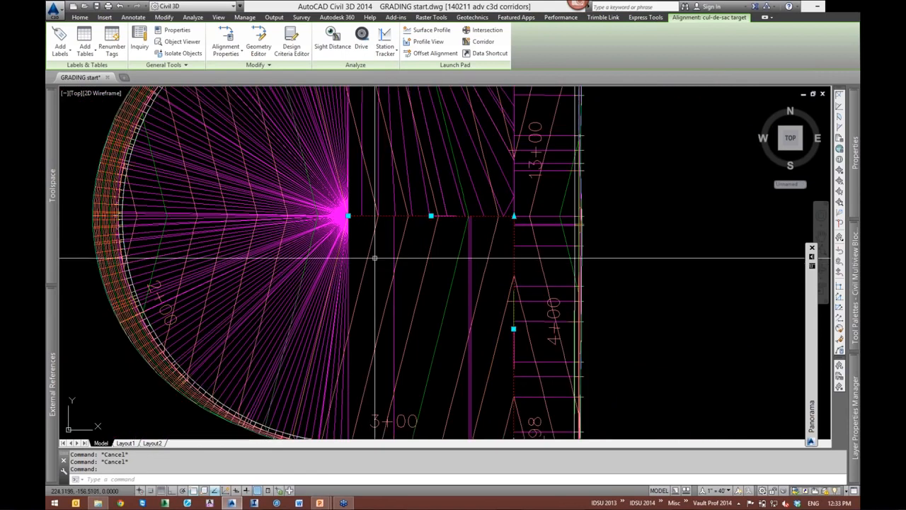
{"action": "scroll", "coordinate": [375, 258], "scroll_direction": "down", "scroll_amount": 1}
{"action": "mouse_move", "coordinate": [374, 258]}
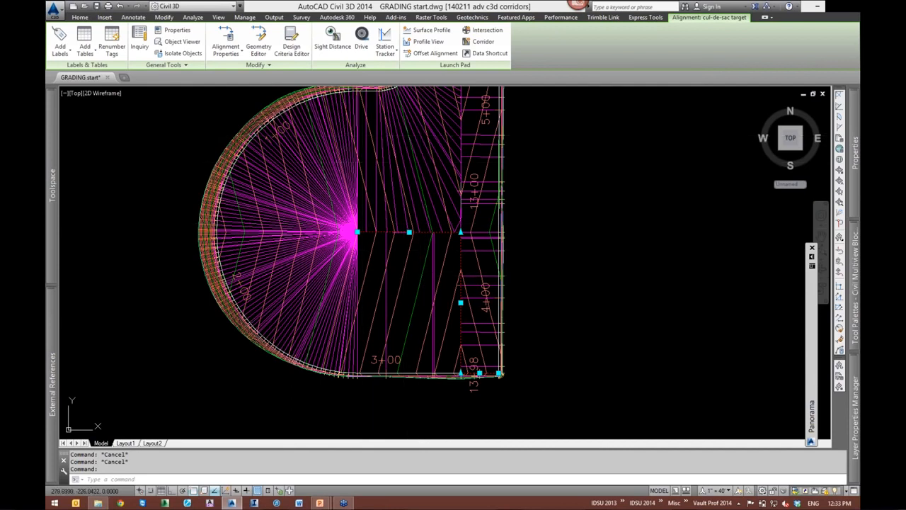
Examine the cul-de-sac's lower edge and corner near station 13+98, where the target alignment ends
{"action": "scroll", "coordinate": [464, 382], "scroll_direction": "up", "scroll_amount": 6}
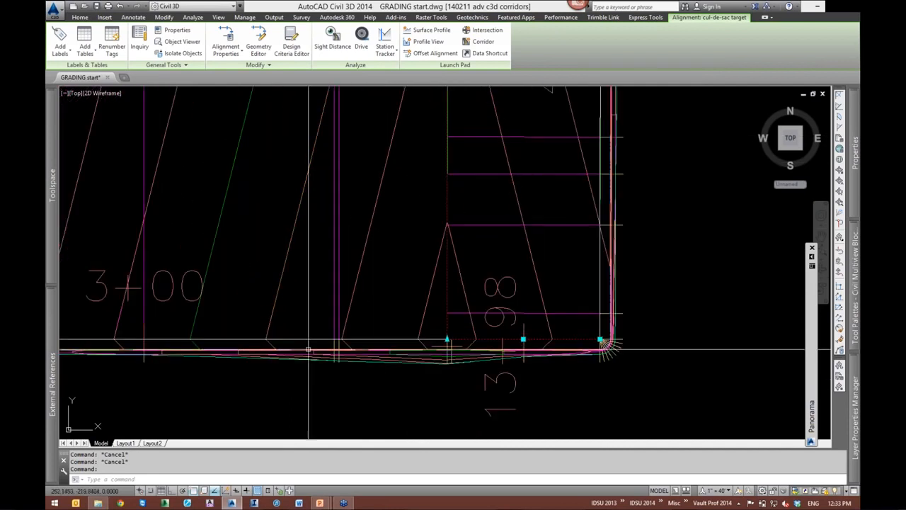
{"action": "scroll", "coordinate": [462, 338], "scroll_direction": "up", "scroll_amount": 4}
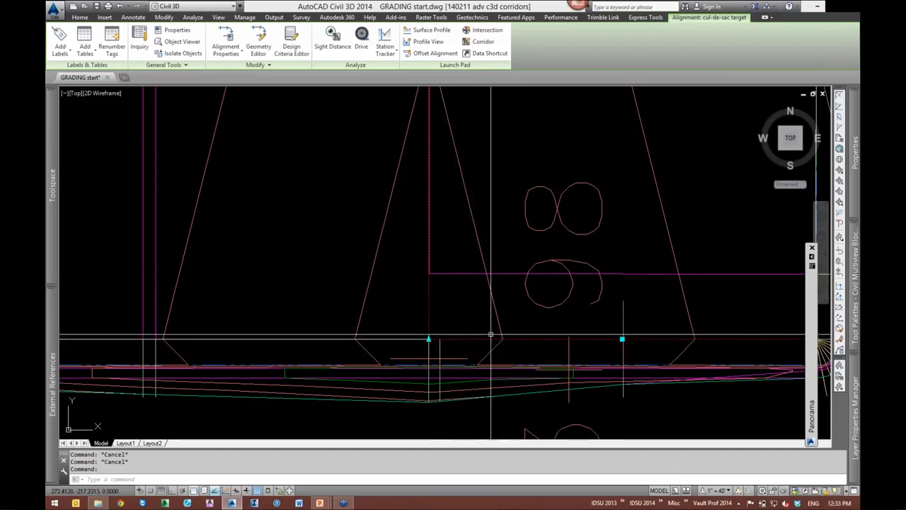
{"action": "key", "text": "Escape"}
{"action": "key", "text": "Escape"}
{"action": "scroll", "coordinate": [416, 331], "scroll_direction": "down", "scroll_amount": 2}
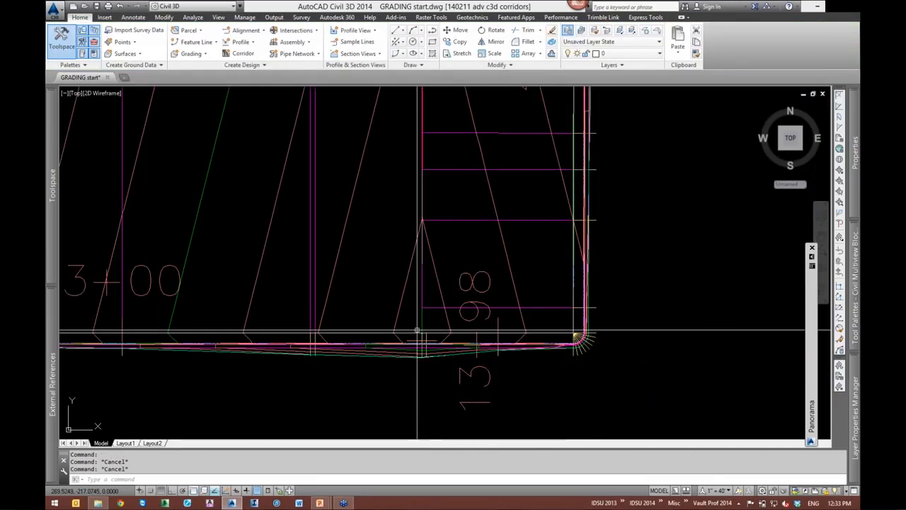
{"action": "scroll", "coordinate": [737, 374], "scroll_direction": "up", "scroll_amount": 1}
{"action": "scroll", "coordinate": [564, 339], "scroll_direction": "down", "scroll_amount": 2}
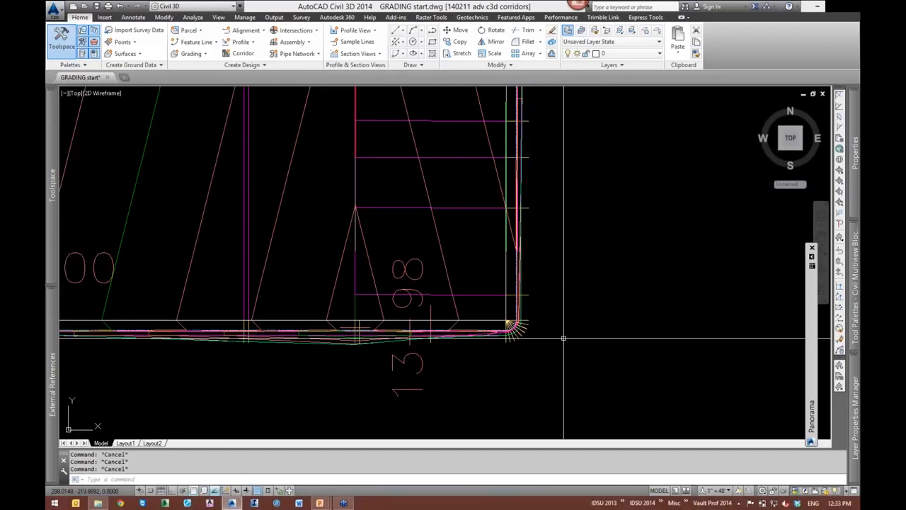
Send the BIM Street corridor to the back of the display order at the cul-de-sac's lower corner
{"action": "scroll", "coordinate": [511, 333], "scroll_direction": "up", "scroll_amount": 8}
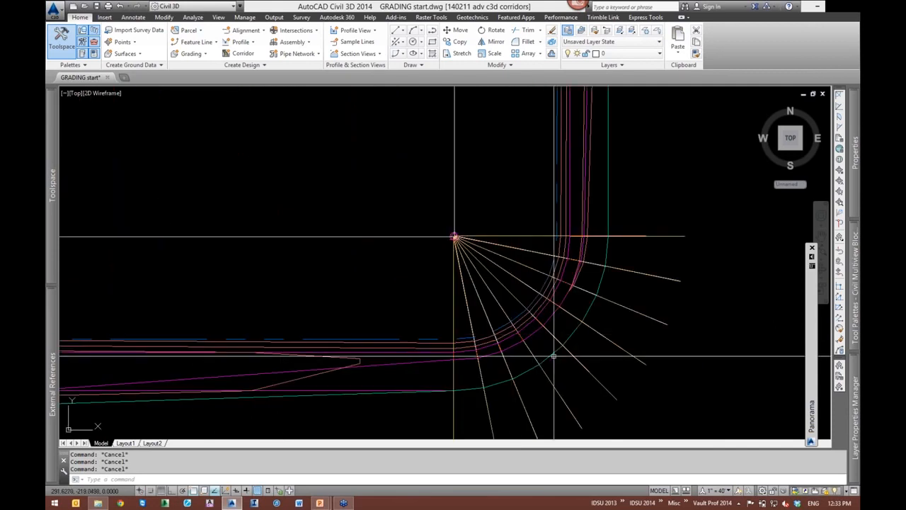
{"action": "scroll", "coordinate": [443, 236], "scroll_direction": "up", "scroll_amount": 3}
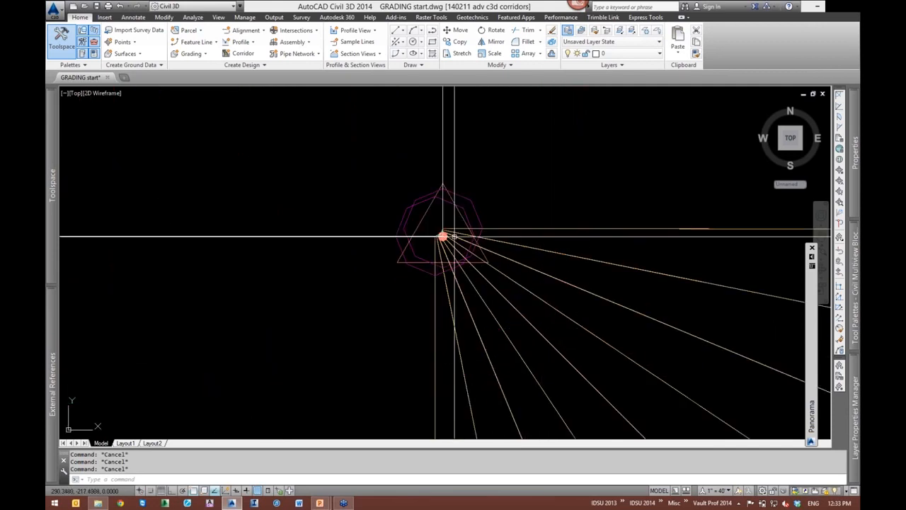
{"action": "scroll", "coordinate": [443, 236], "scroll_direction": "up", "scroll_amount": 5}
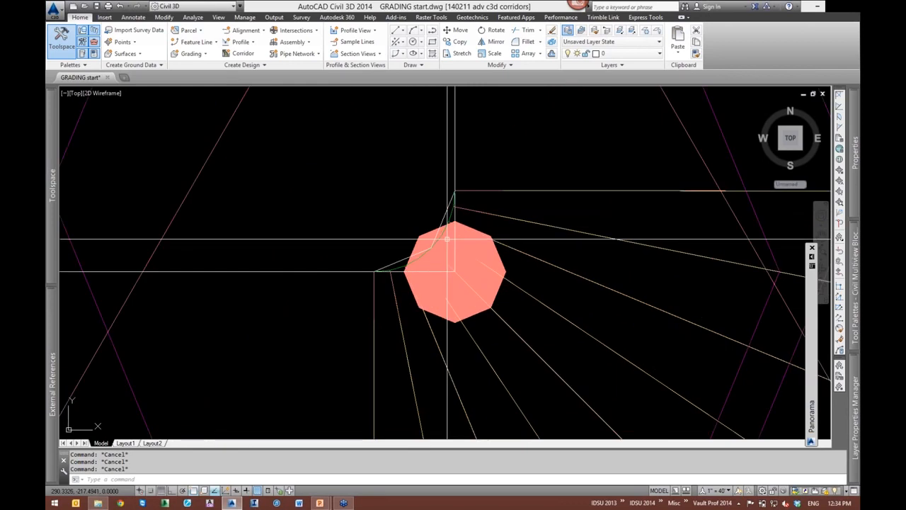
{"action": "left_click", "coordinate": [429, 200]}
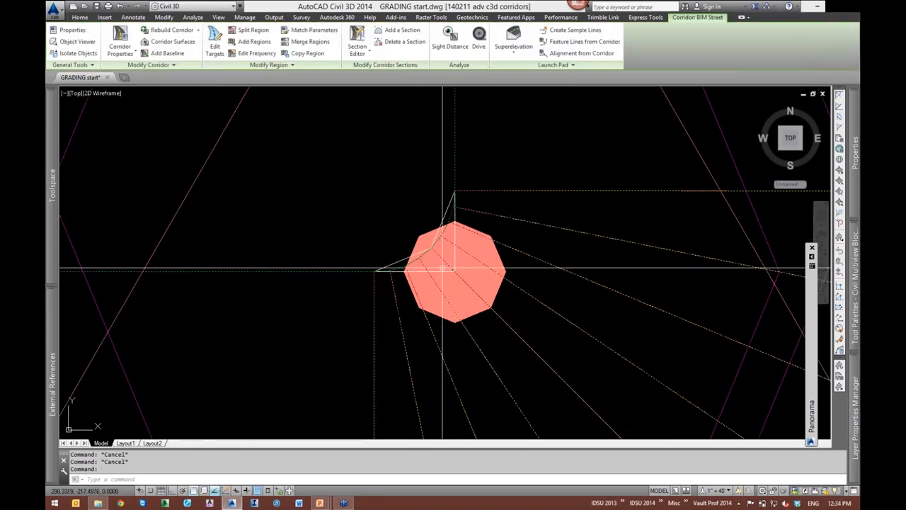
{"action": "right_click", "coordinate": [429, 199]}
{"action": "mouse_move", "coordinate": [460, 244]}
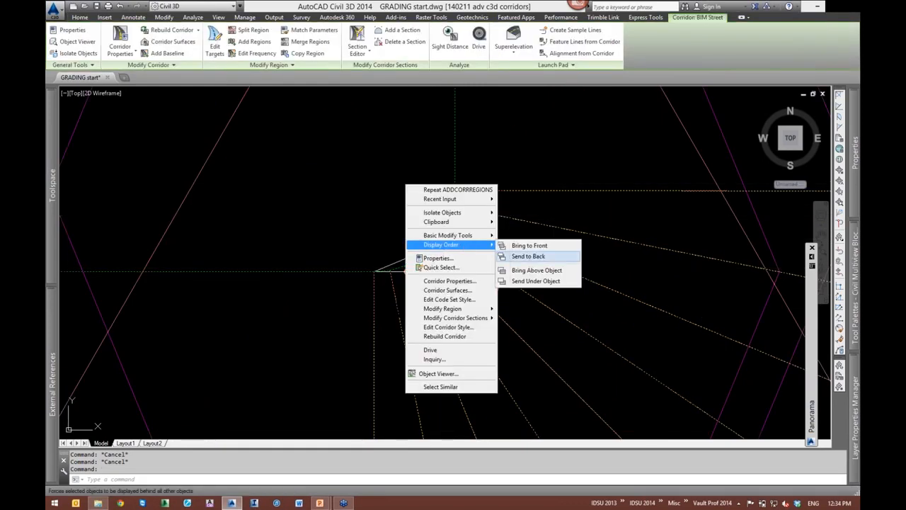
{"action": "left_click", "coordinate": [528, 256]}
Select the cul-de-sac alignment at the small corner curve and regenerate the model with REGENALL
{"action": "left_click", "coordinate": [452, 213]}
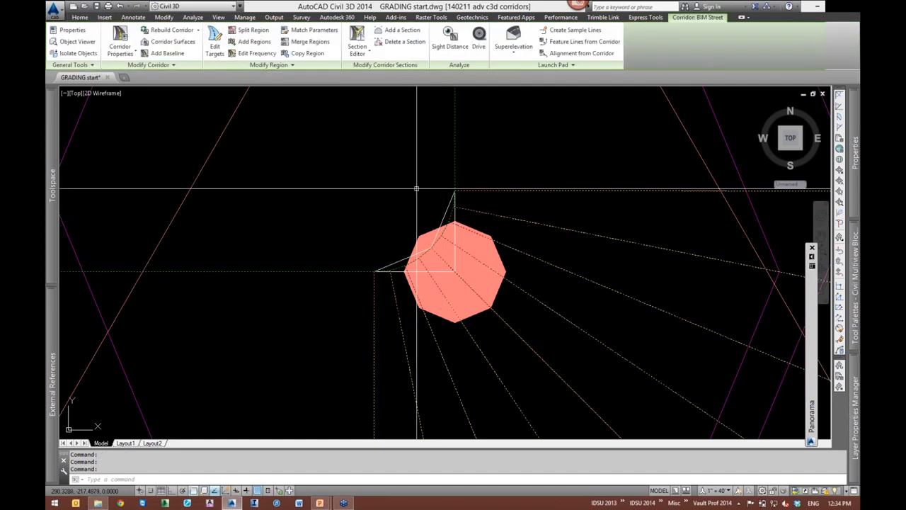
{"action": "key", "text": "Escape"}
{"action": "left_click", "coordinate": [444, 218]}
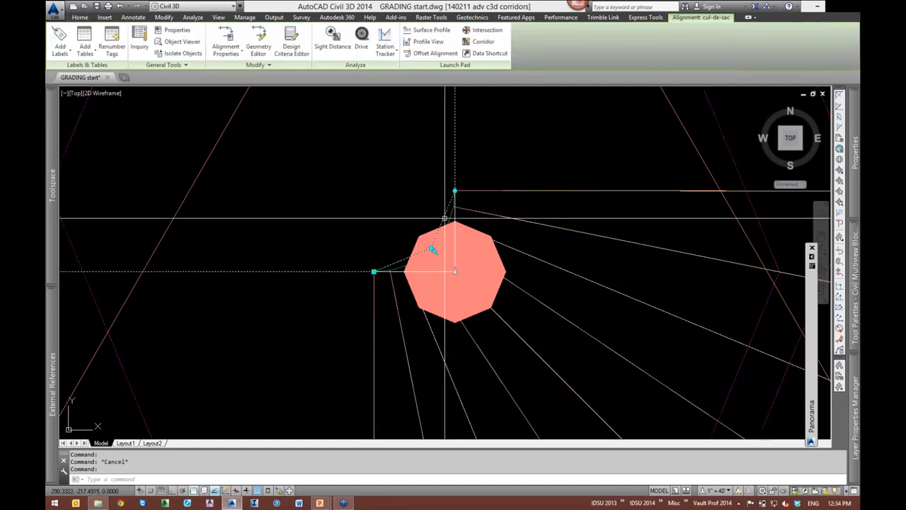
{"action": "type", "text": "rea"}
{"action": "key", "text": "Return"}
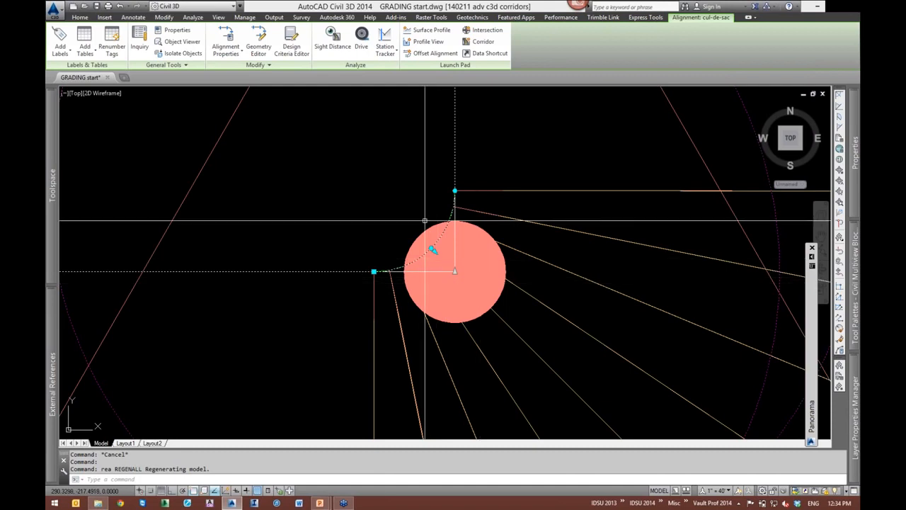
Examine the corridor section lines fanning around the cul-de-sac alignment's small corner curve, then clear the selection
{"action": "scroll", "coordinate": [427, 219], "scroll_direction": "down", "scroll_amount": 8}
{"action": "scroll", "coordinate": [427, 225], "scroll_direction": "down", "scroll_amount": 4}
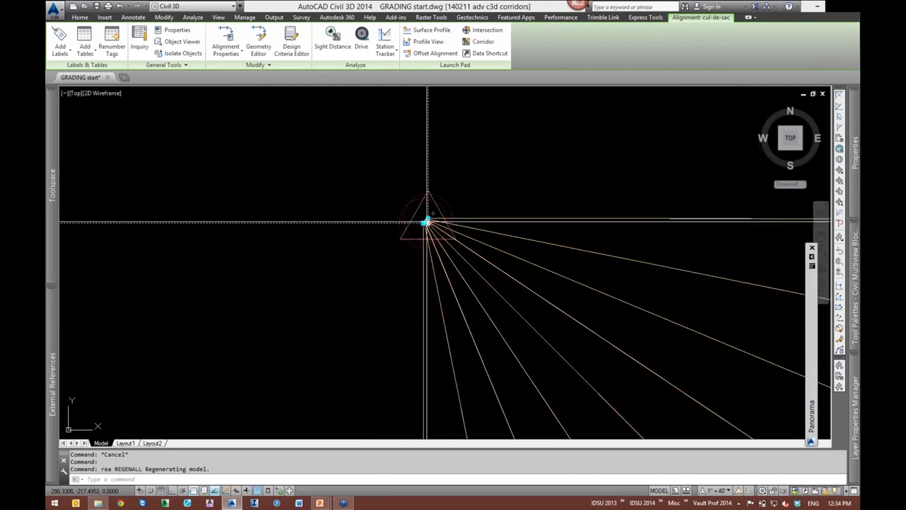
{"action": "scroll", "coordinate": [427, 219], "scroll_direction": "down", "scroll_amount": 4}
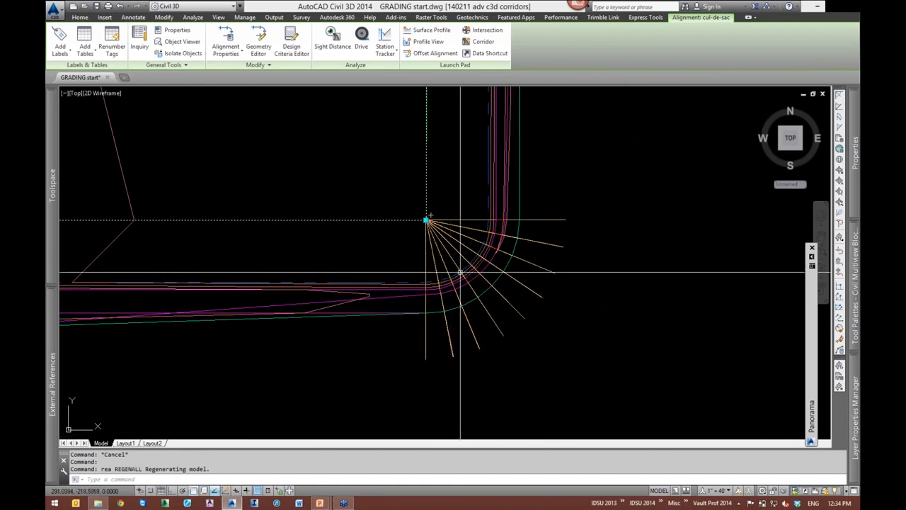
{"action": "scroll", "coordinate": [640, 147], "scroll_direction": "up", "scroll_amount": 1}
{"action": "scroll", "coordinate": [637, 217], "scroll_direction": "down", "scroll_amount": 1}
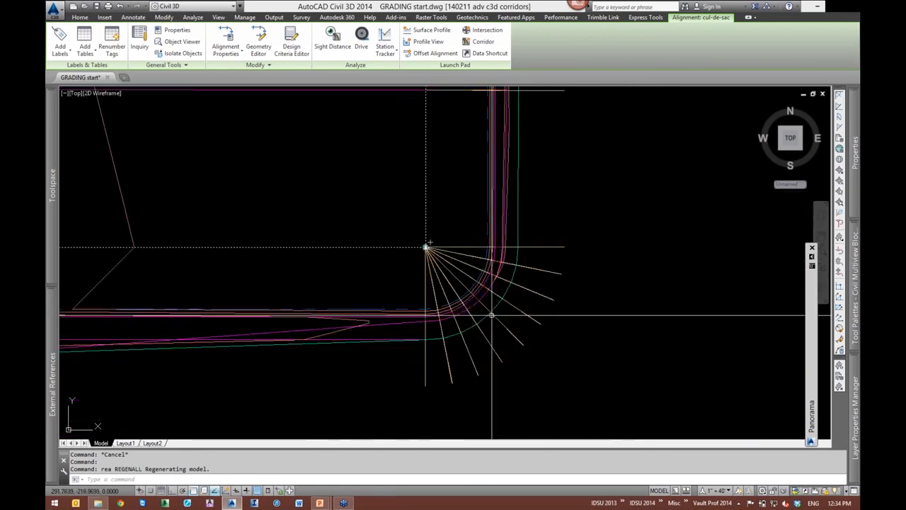
{"action": "key", "text": "ctrl"}
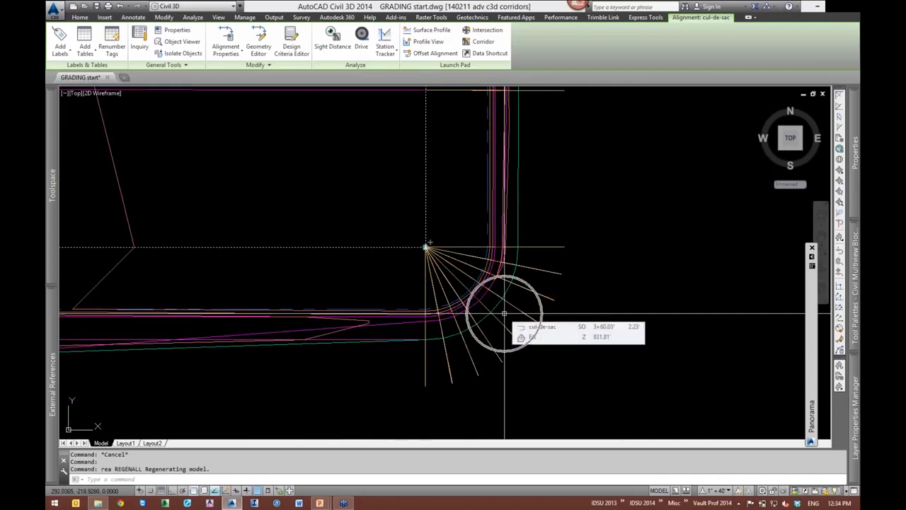
{"action": "left_click", "coordinate": [635, 246]}
{"action": "key", "text": "Escape"}
{"action": "key", "text": "Escape"}
{"action": "scroll", "coordinate": [611, 291], "scroll_direction": "down", "scroll_amount": 3}
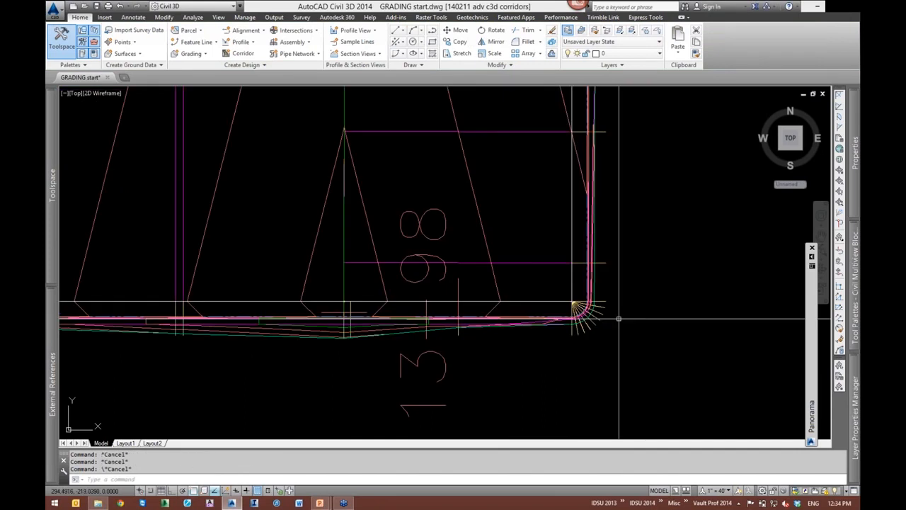
Run REGENALL again to refresh the display of the whole cul-de-sac
{"action": "mouse_move", "coordinate": [587, 221]}
{"action": "middle_mouse_down"}
{"action": "mouse_move", "coordinate": [527, 284]}
{"action": "mouse_move", "coordinate": [533, 292]}
{"action": "middle_mouse_up"}
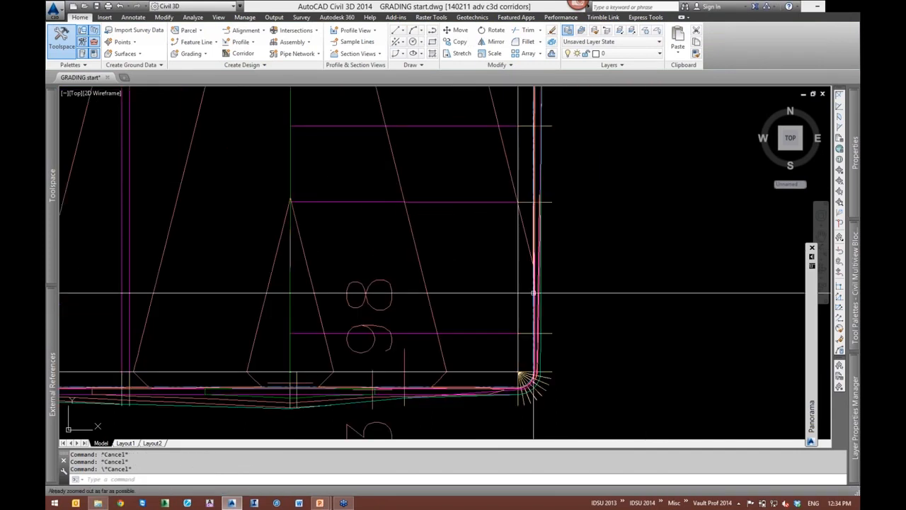
{"action": "type", "text": "REA"}
{"action": "key", "text": "Return"}
{"action": "scroll", "coordinate": [471, 232], "scroll_direction": "down", "scroll_amount": 5}
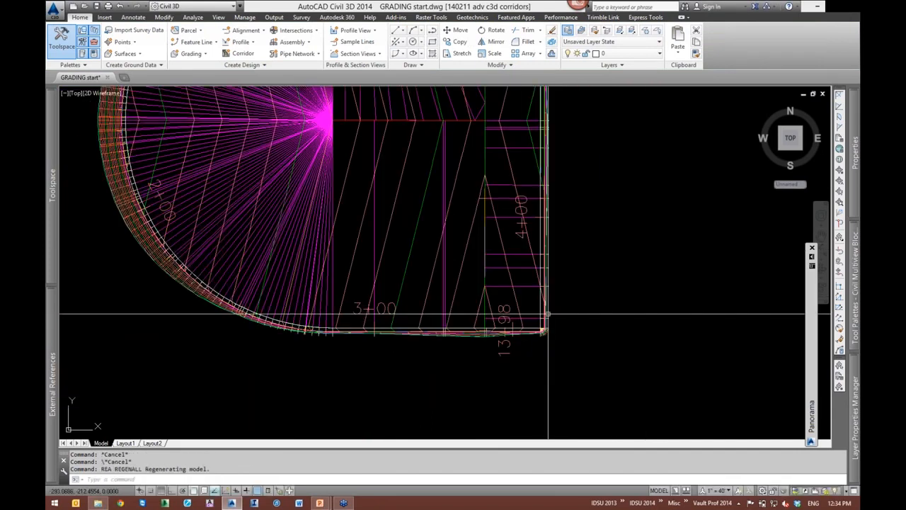
Set the cul-de-sac region's assembly frequency along curves to 5' and exclude profile geometry points
{"action": "middle_click_drag", "start_coordinate": [471, 232], "coordinate": [471, 334]}
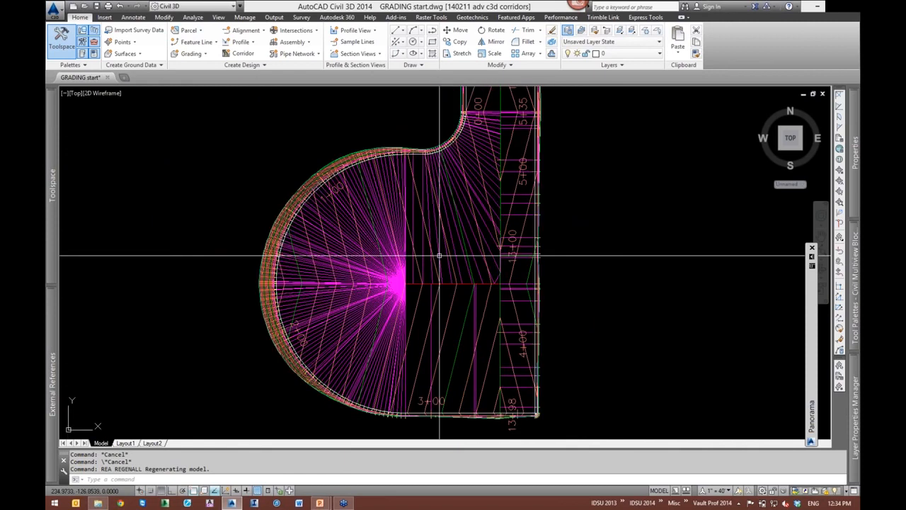
{"action": "left_click", "coordinate": [449, 221]}
{"action": "left_click", "coordinate": [253, 53]}
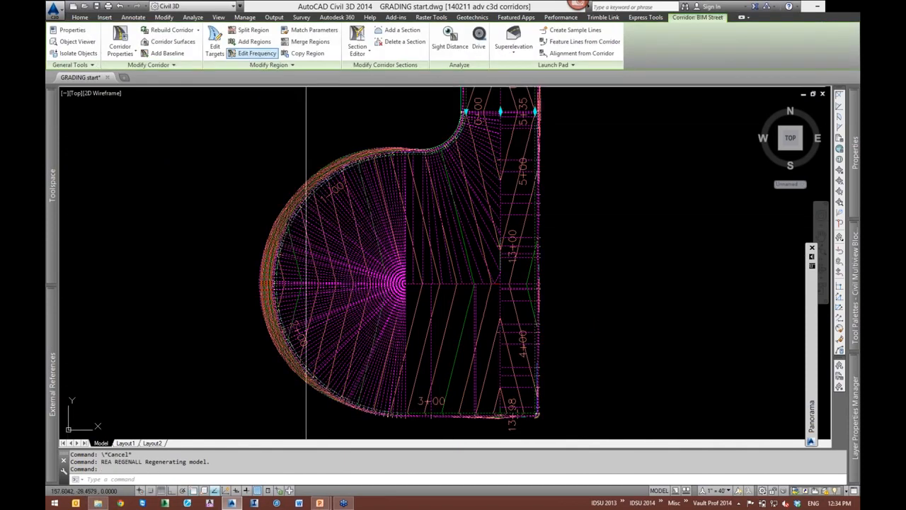
{"action": "left_click", "coordinate": [368, 169]}
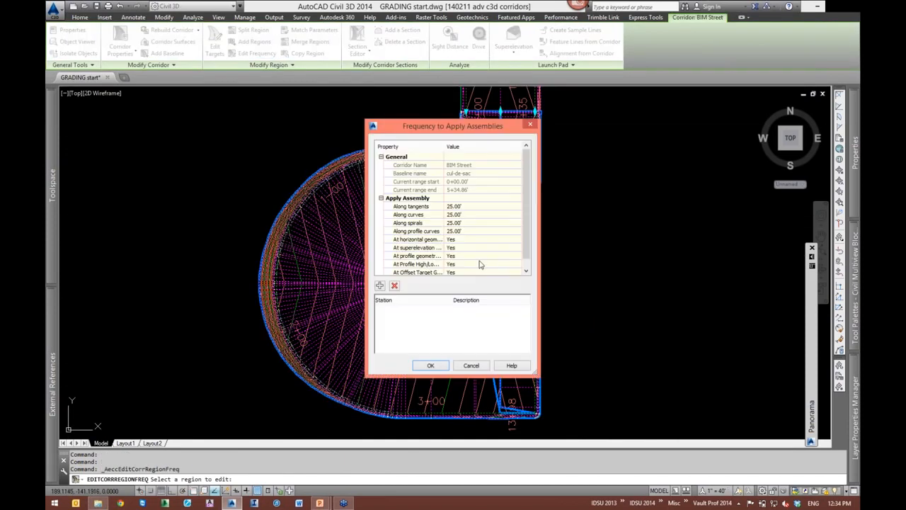
{"action": "left_click", "coordinate": [467, 259]}
{"action": "left_click", "coordinate": [460, 269]}
{"action": "left_click", "coordinate": [467, 216]}
{"action": "type", "text": "5"}
{"action": "left_click", "coordinate": [430, 365]}
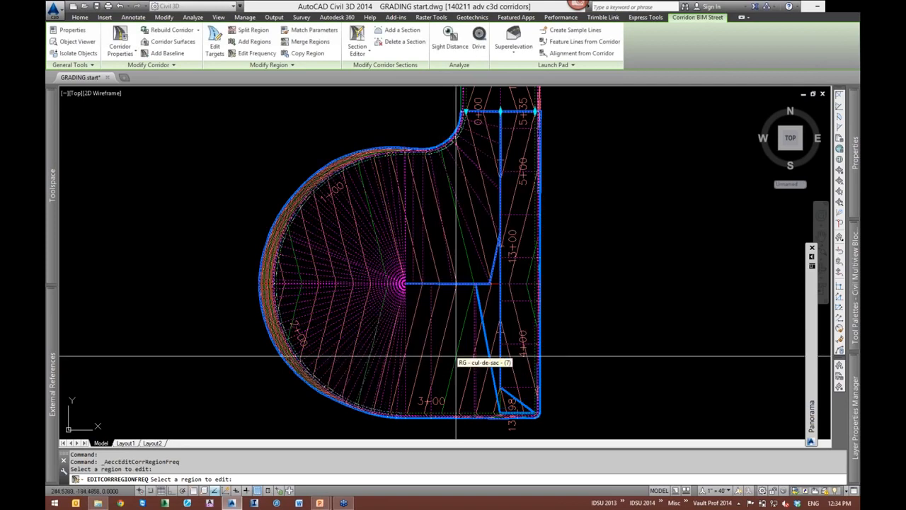
Set the cul-de-sac region's assembly frequency along tangents to 5' and finish editing the region
{"action": "left_click", "coordinate": [455, 358]}
{"action": "type", "text": "5"}
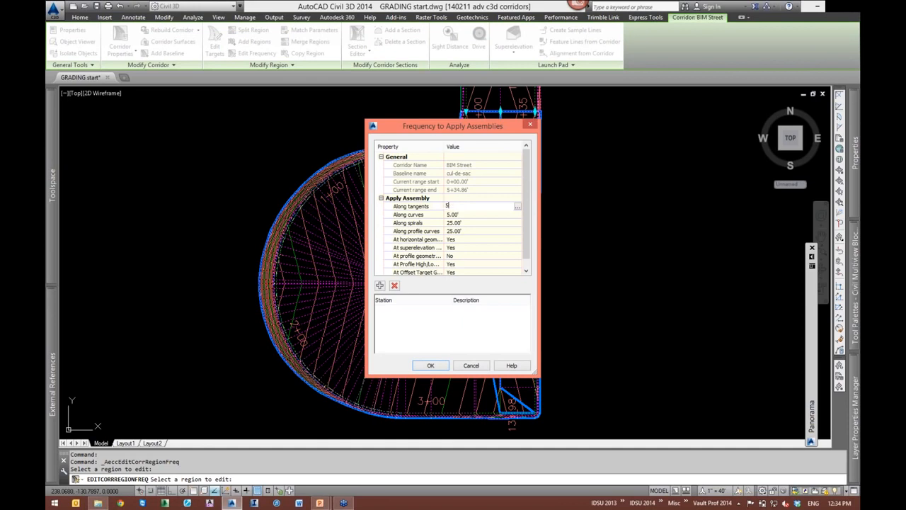
{"action": "key", "text": "Return"}
{"action": "key", "text": "Escape"}
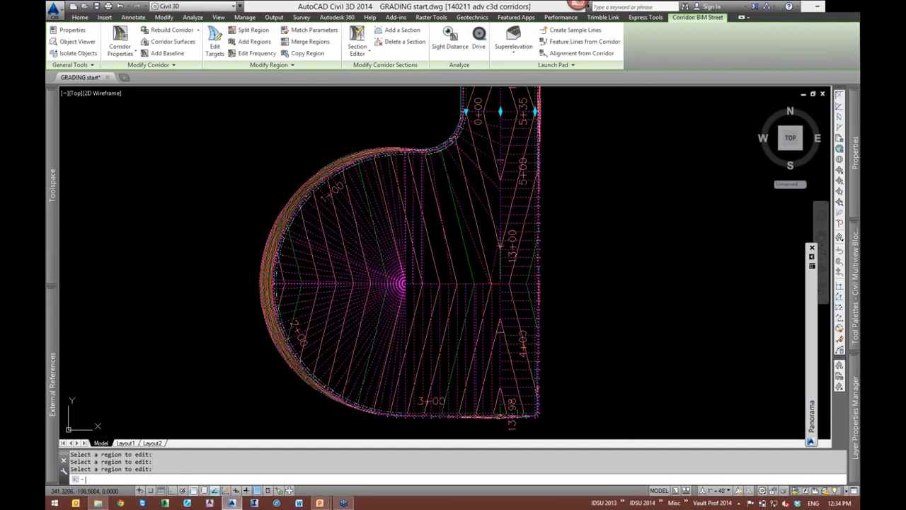
{"action": "key", "text": "Escape"}
Examine the corridor section spacing around the cul-de-sac and identify the cul-de-sac target alignment across the bulb
{"action": "scroll", "coordinate": [562, 208], "scroll_direction": "down", "scroll_amount": 3}
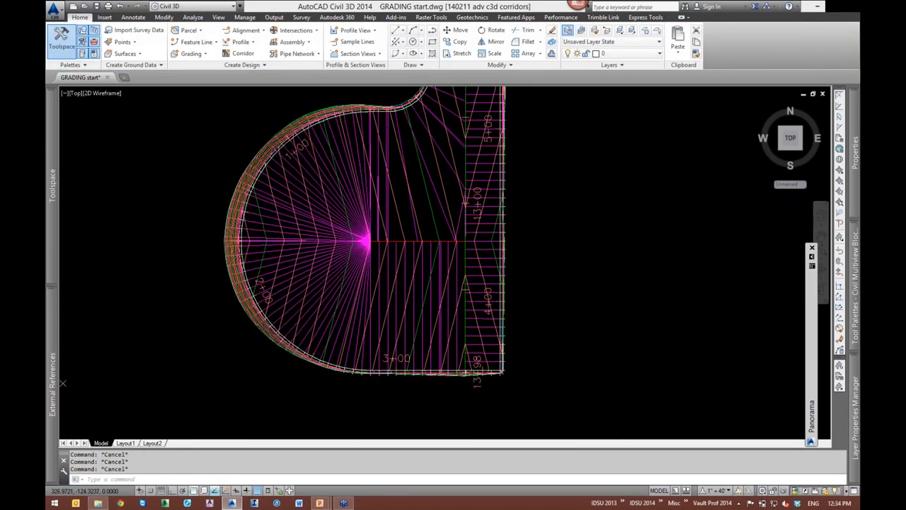
{"action": "scroll", "coordinate": [554, 247], "scroll_direction": "up", "scroll_amount": 4}
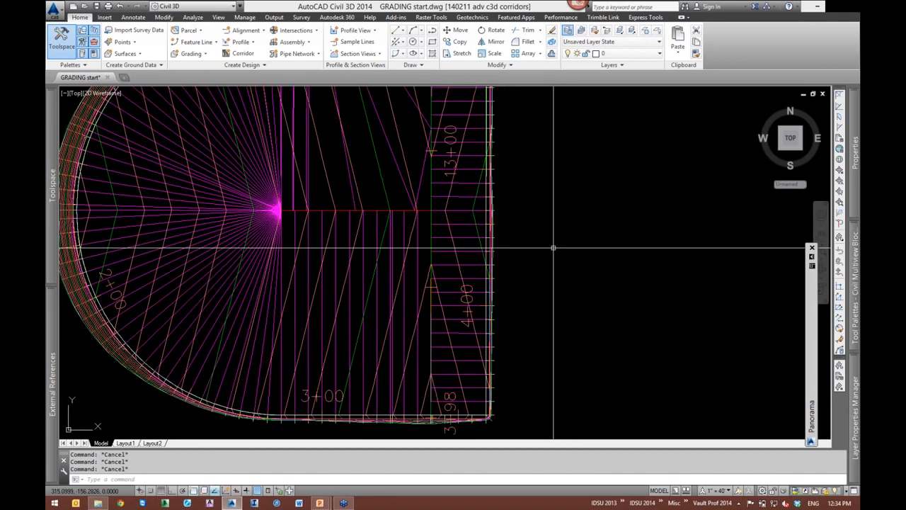
{"action": "middle_click_drag", "start_coordinate": [602, 336], "coordinate": [587, 322]}
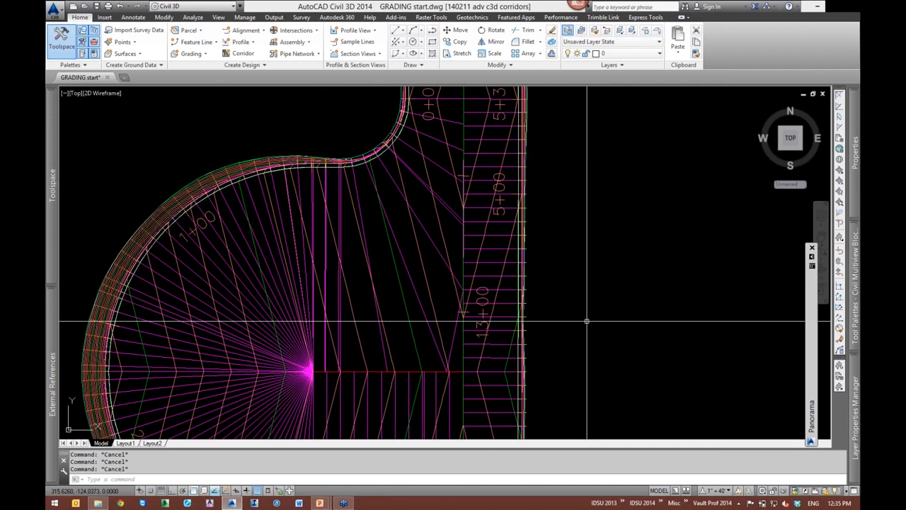
{"action": "middle_click_drag", "start_coordinate": [586, 321], "coordinate": [567, 292]}
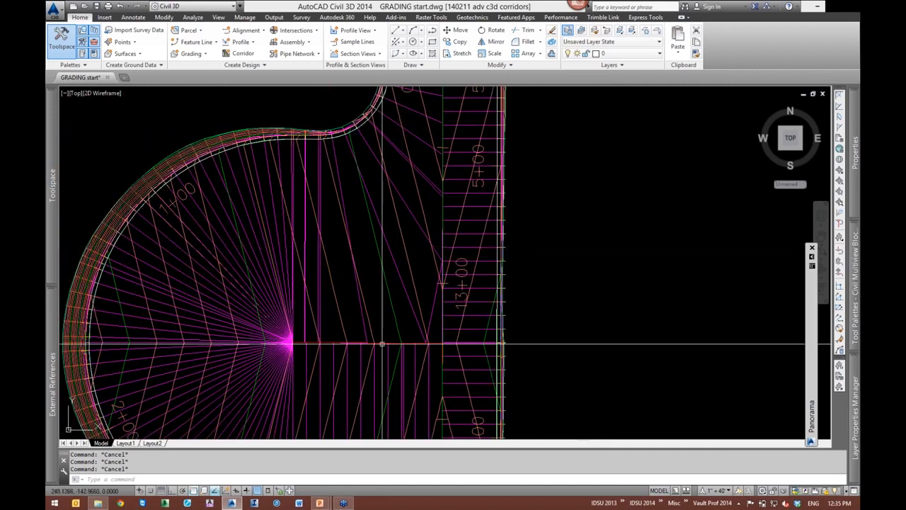
{"action": "left_click", "coordinate": [387, 341]}
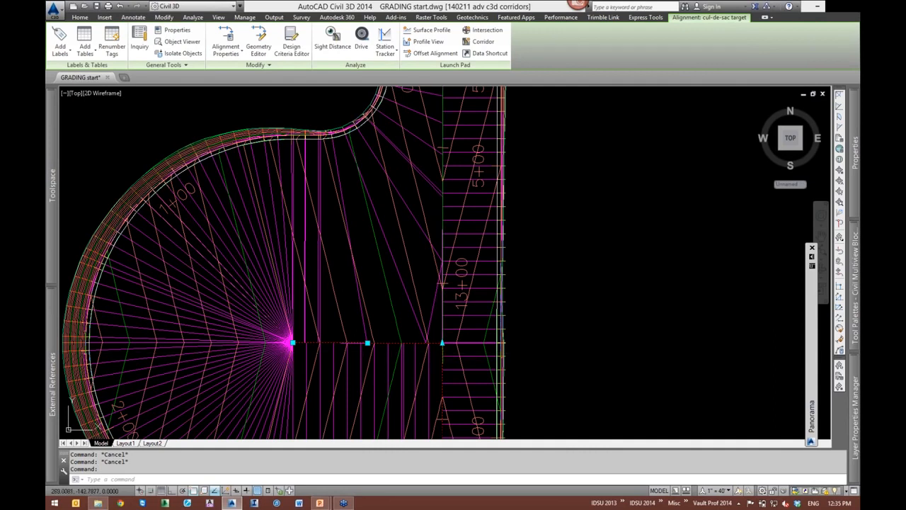
{"action": "key", "text": "Escape"}
{"action": "left_click", "coordinate": [400, 289]}
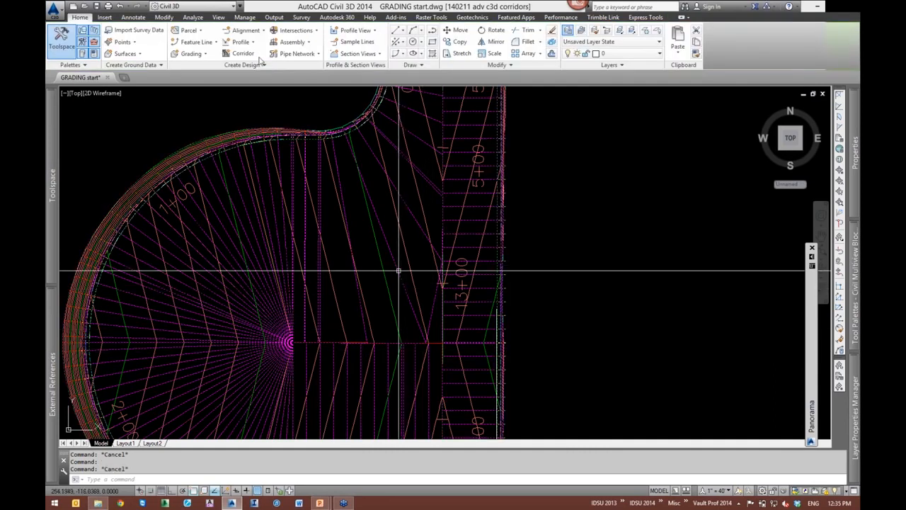
{"action": "left_click", "coordinate": [257, 53]}
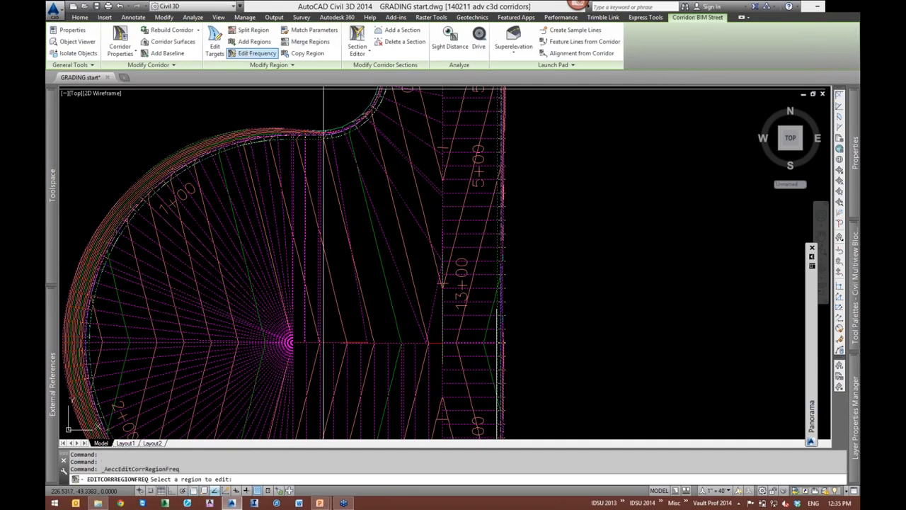
{"action": "left_click", "coordinate": [401, 249]}
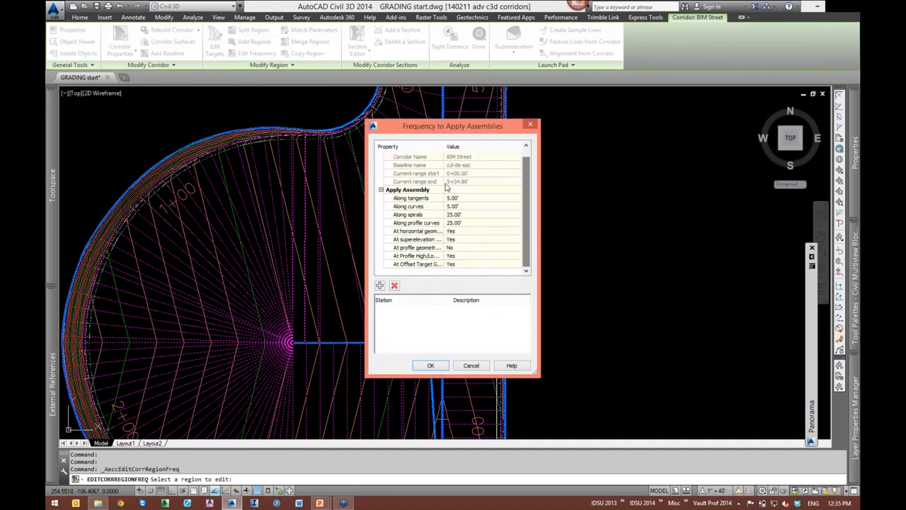
{"action": "left_click_drag", "start_coordinate": [445, 146], "coordinate": [593, 130]}
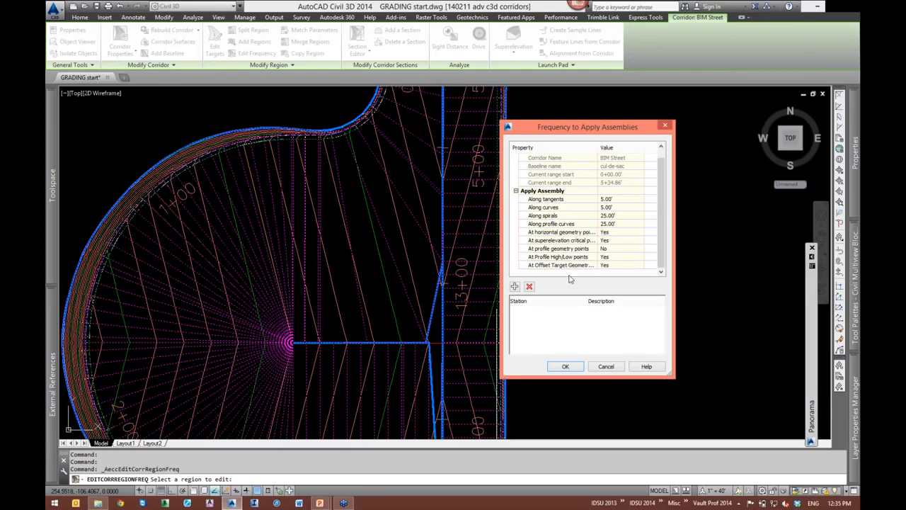
{"action": "left_click", "coordinate": [516, 287]}
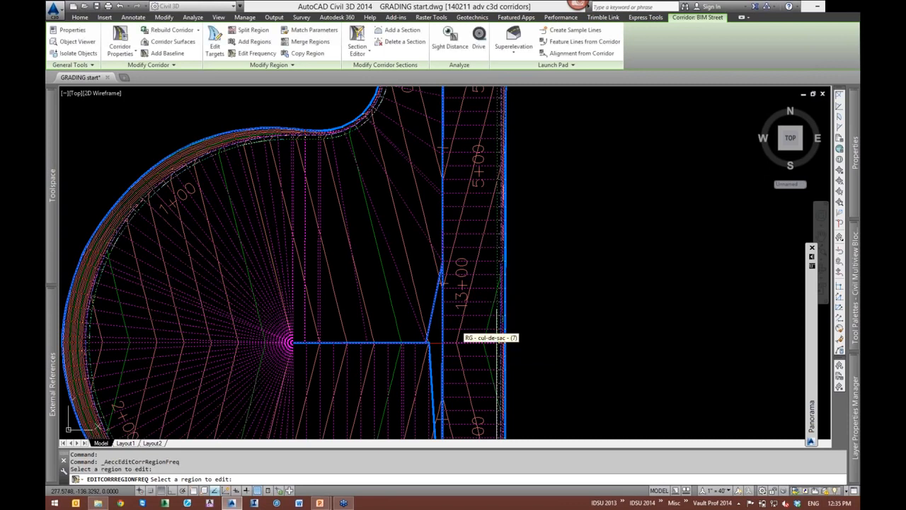
{"action": "key", "text": "Escape"}
{"action": "middle_click_drag", "start_coordinate": [434, 289], "coordinate": [446, 313]}
{"action": "type", "text": "pl"}
{"action": "key", "text": "Return"}
{"action": "scroll", "coordinate": [473, 343], "scroll_direction": "up", "scroll_amount": 2}
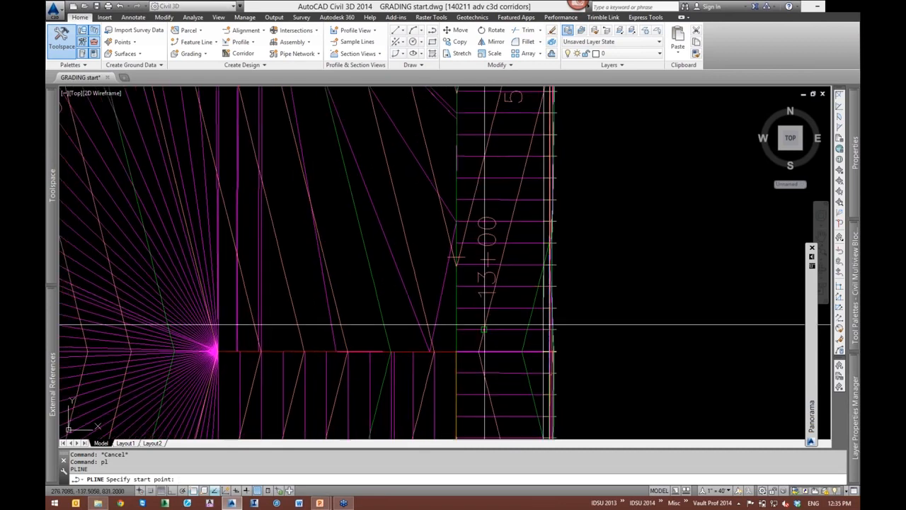
{"action": "scroll", "coordinate": [483, 318], "scroll_direction": "down", "scroll_amount": 2}
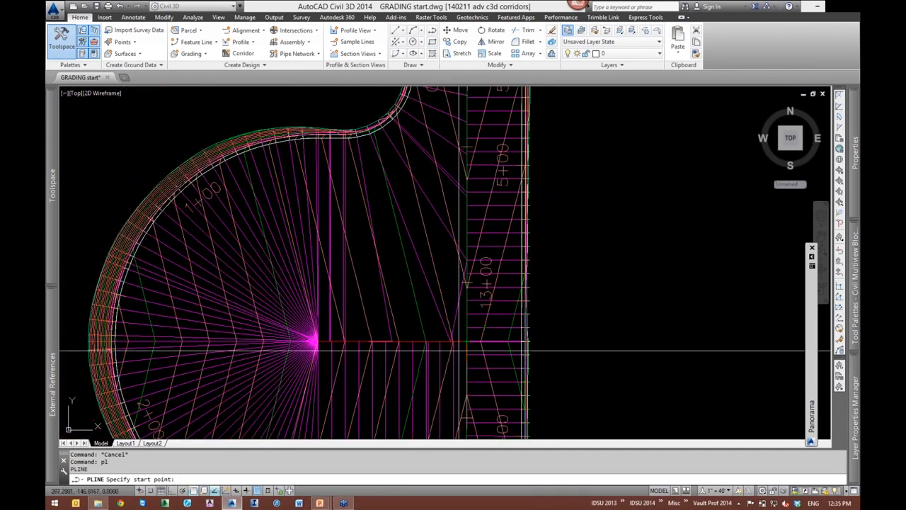
{"action": "scroll", "coordinate": [460, 351], "scroll_direction": "up", "scroll_amount": 4}
{"action": "left_click", "coordinate": [507, 294]}
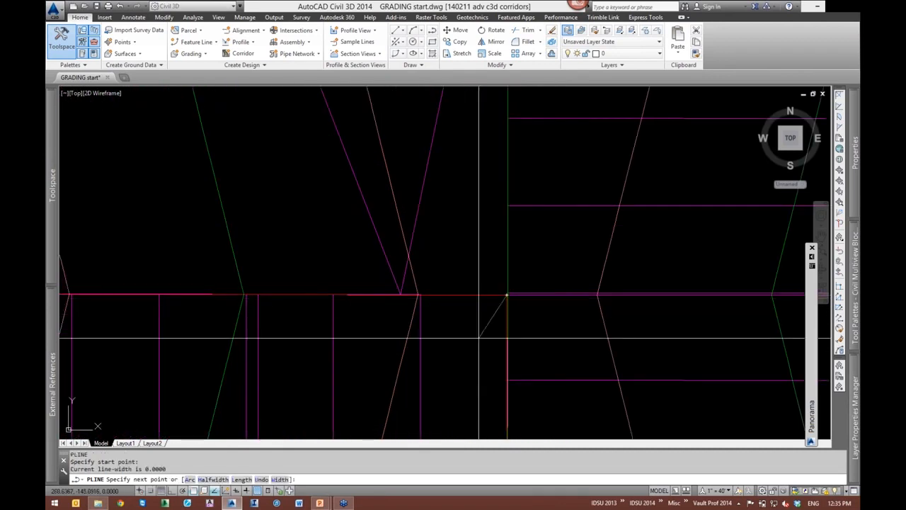
{"action": "scroll", "coordinate": [479, 337], "scroll_direction": "down", "scroll_amount": 3}
{"action": "scroll", "coordinate": [485, 345], "scroll_direction": "up", "scroll_amount": 5}
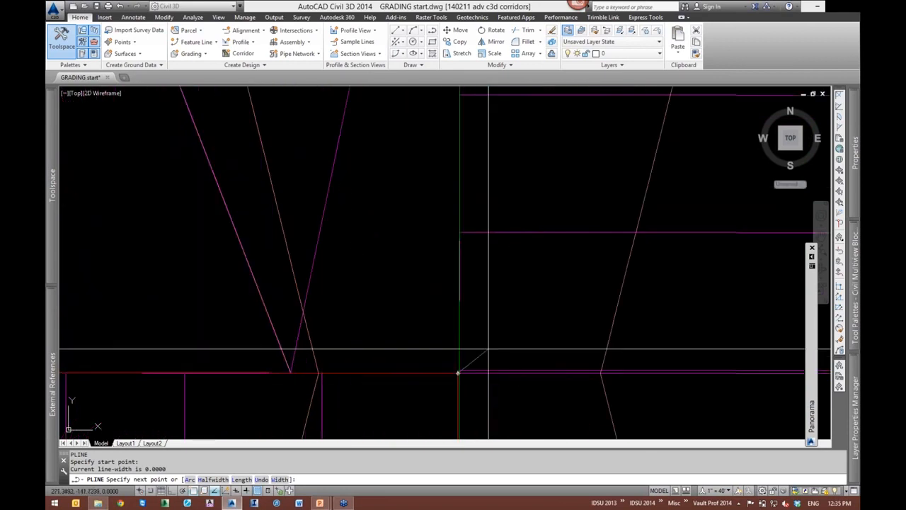
{"action": "scroll", "coordinate": [458, 373], "scroll_direction": "up", "scroll_amount": 3}
{"action": "key", "text": "Escape"}
{"action": "key", "text": "Escape"}
Draw a construction polyline from the corner of the cul-de-sac target alignment to the centre of the small curb return arc
{"action": "key", "text": "Return"}
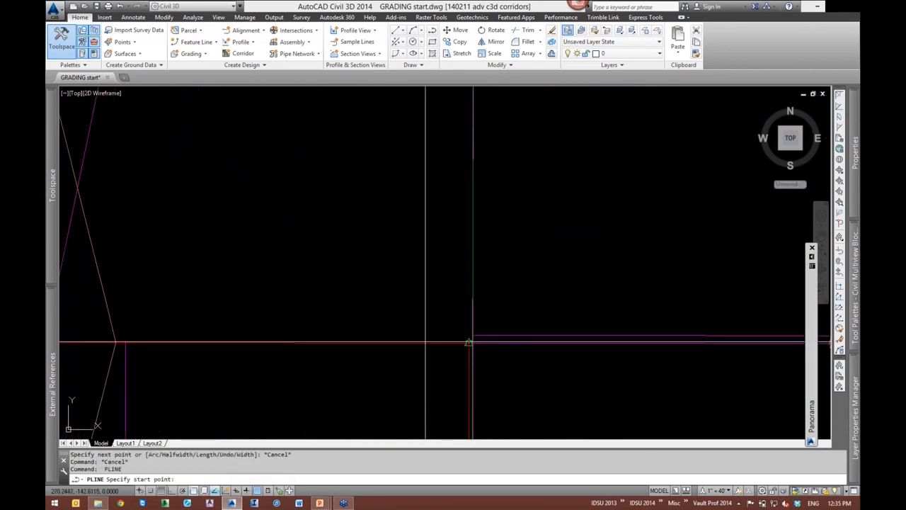
{"action": "left_click", "coordinate": [467, 343]}
{"action": "scroll", "coordinate": [468, 343], "scroll_direction": "down", "scroll_amount": 6}
{"action": "scroll", "coordinate": [458, 260], "scroll_direction": "up", "scroll_amount": 2}
{"action": "middle_click_drag", "start_coordinate": [479, 284], "coordinate": [421, 242]}
{"action": "scroll", "coordinate": [421, 243], "scroll_direction": "down", "scroll_amount": 2}
{"action": "right_click", "coordinate": [385, 178], "text": "shift"}
{"action": "left_click", "coordinate": [421, 288]}
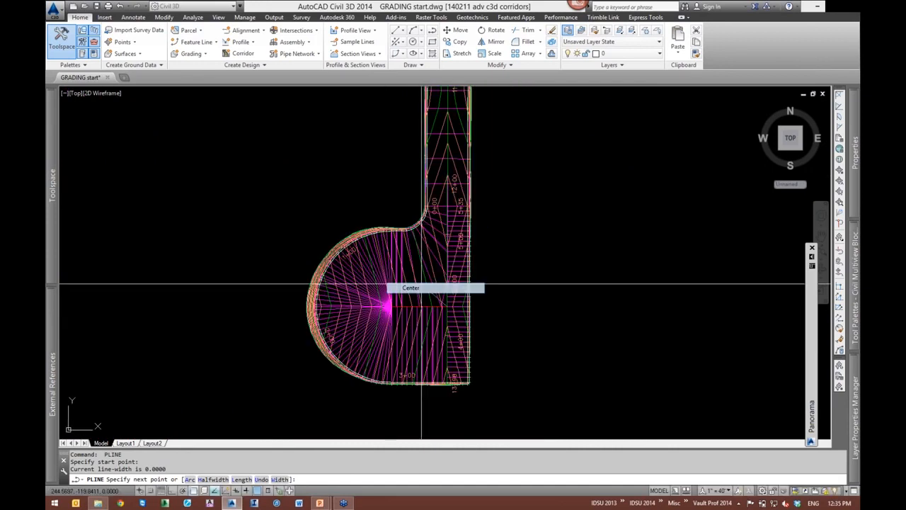
{"action": "left_click", "coordinate": [402, 206]}
{"action": "scroll", "coordinate": [443, 294], "scroll_direction": "up", "scroll_amount": 2}
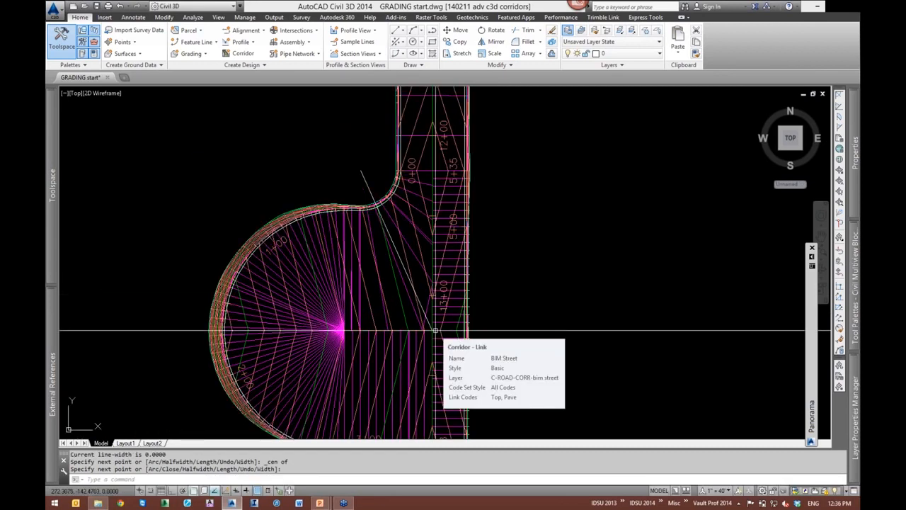
Add an assembly station at 0+28.71' to the cul-de-sac region's frequency, snapping to the nearest point on the construction polyline
{"action": "middle_click_drag", "start_coordinate": [487, 371], "coordinate": [496, 305]}
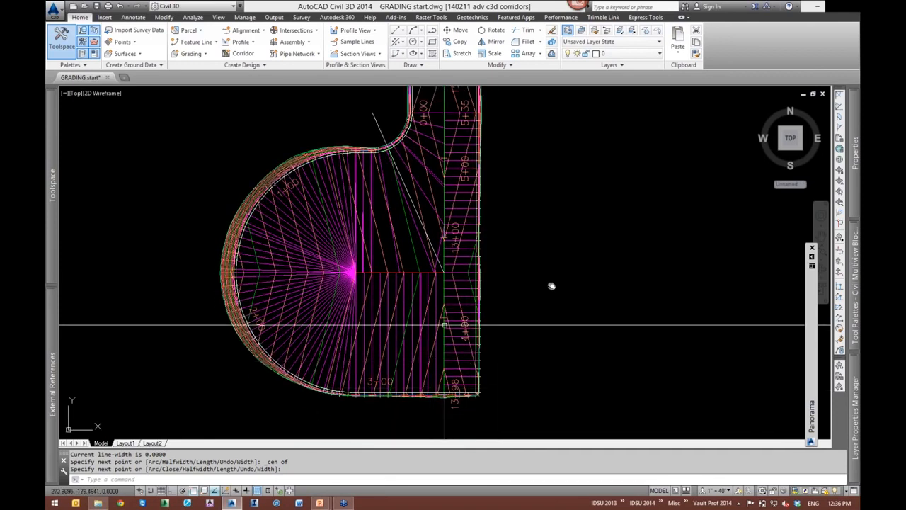
{"action": "scroll", "coordinate": [550, 283], "scroll_direction": "up", "scroll_amount": 2}
{"action": "scroll", "coordinate": [541, 364], "scroll_direction": "down", "scroll_amount": 2}
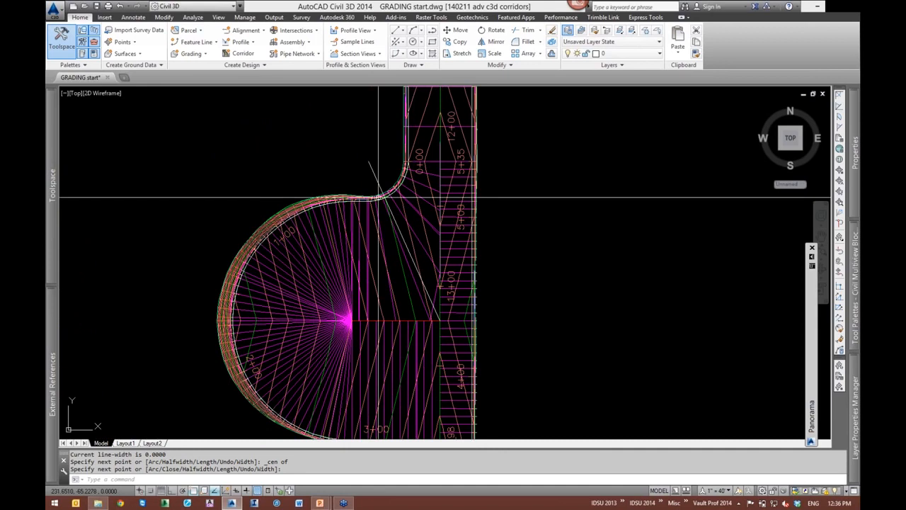
{"action": "scroll", "coordinate": [418, 207], "scroll_direction": "up", "scroll_amount": 2}
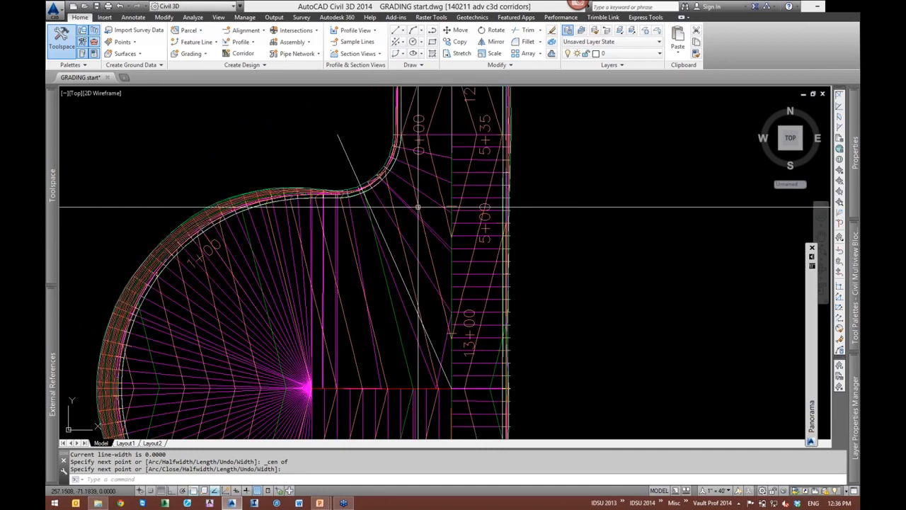
{"action": "left_click", "coordinate": [404, 204]}
{"action": "left_click", "coordinate": [405, 202]}
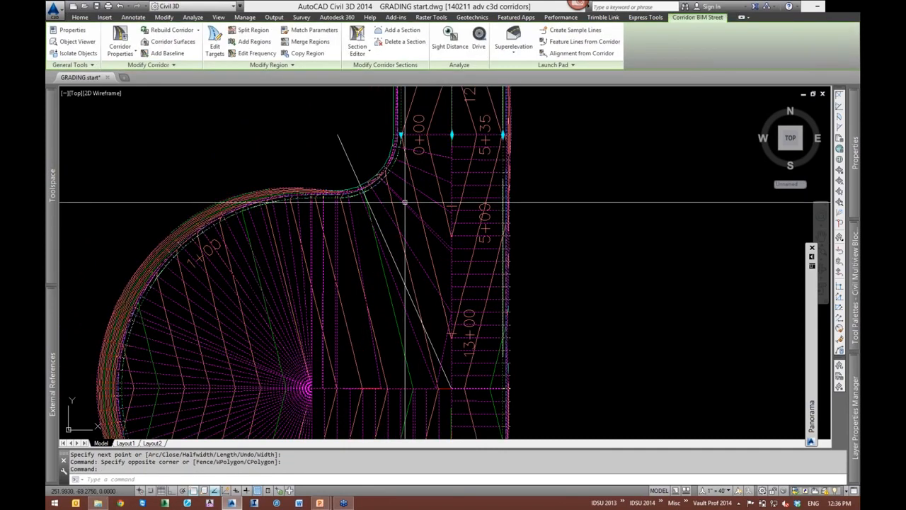
{"action": "left_click", "coordinate": [251, 53]}
{"action": "left_click", "coordinate": [366, 278]}
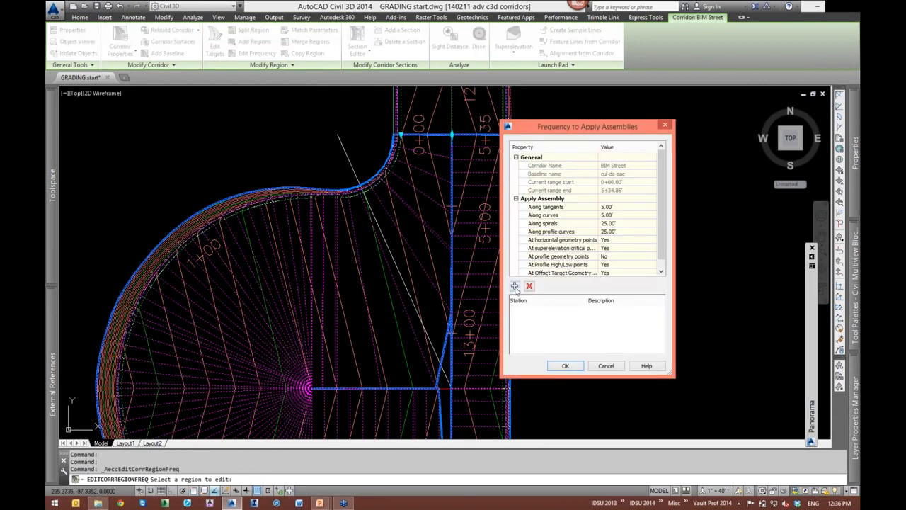
{"action": "left_click", "coordinate": [514, 286]}
{"action": "scroll", "coordinate": [380, 212], "scroll_direction": "up", "scroll_amount": 5}
{"action": "right_click", "coordinate": [380, 207], "text": "shift"}
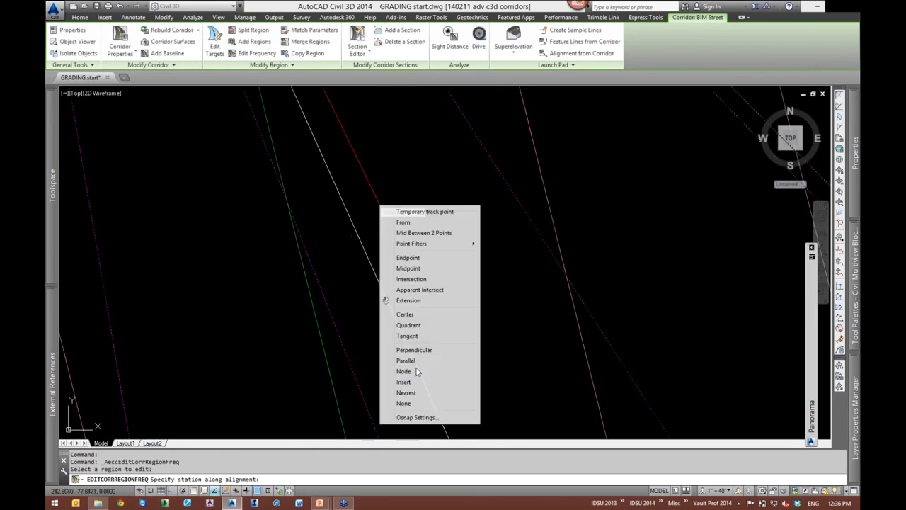
{"action": "left_click", "coordinate": [407, 392]}
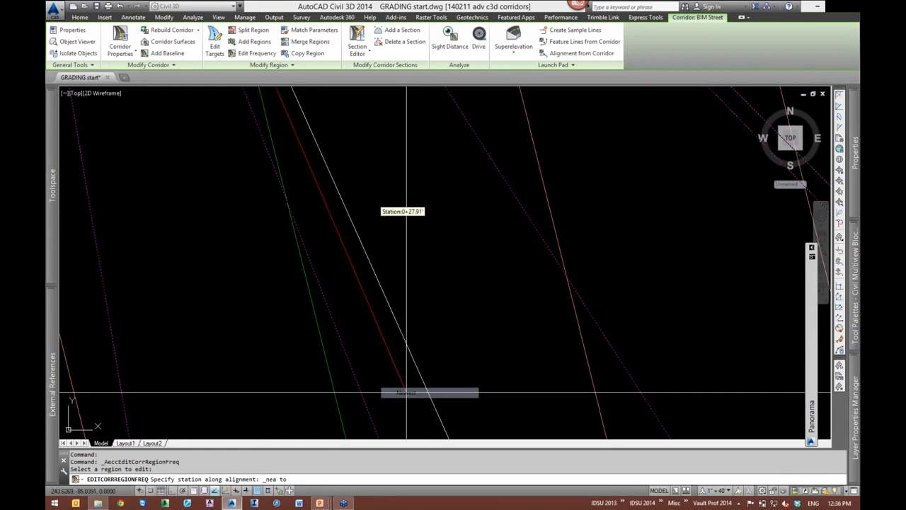
{"action": "left_click", "coordinate": [388, 305]}
{"action": "scroll", "coordinate": [404, 291], "scroll_direction": "down", "scroll_amount": 3}
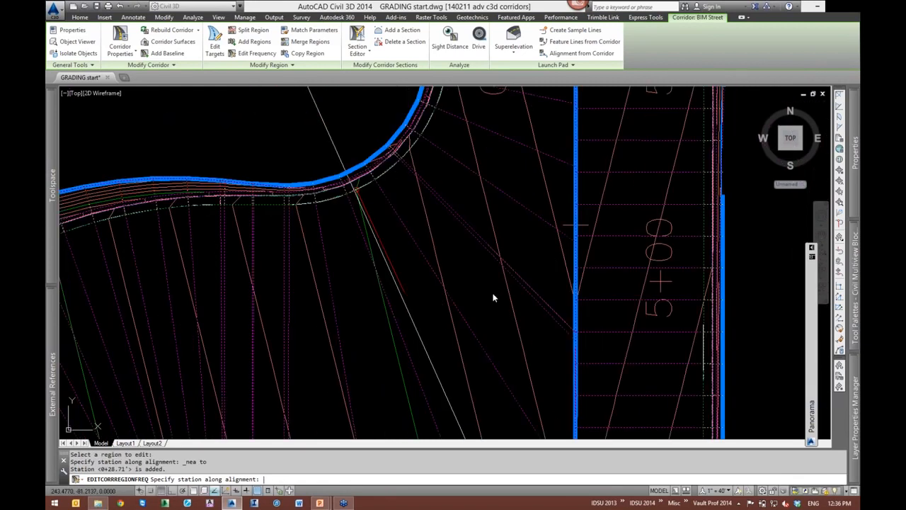
{"action": "key", "text": "Return"}
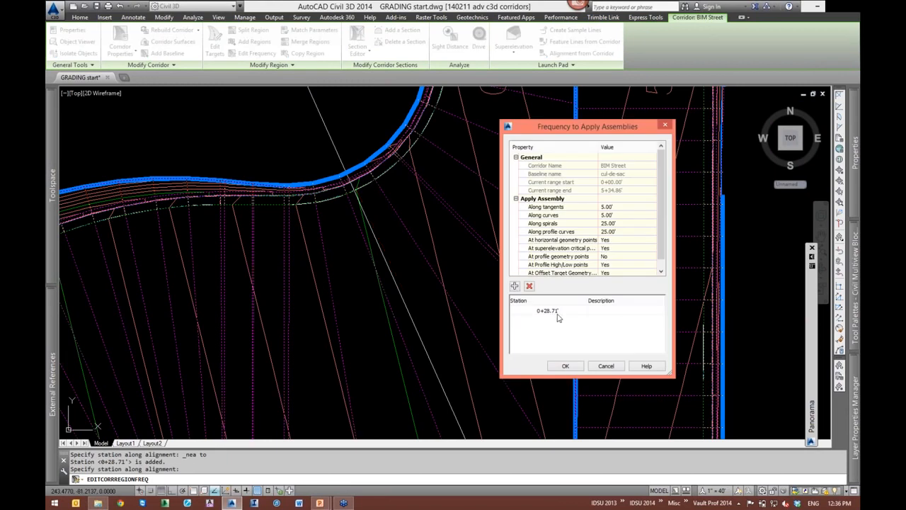
{"action": "left_click", "coordinate": [565, 367]}
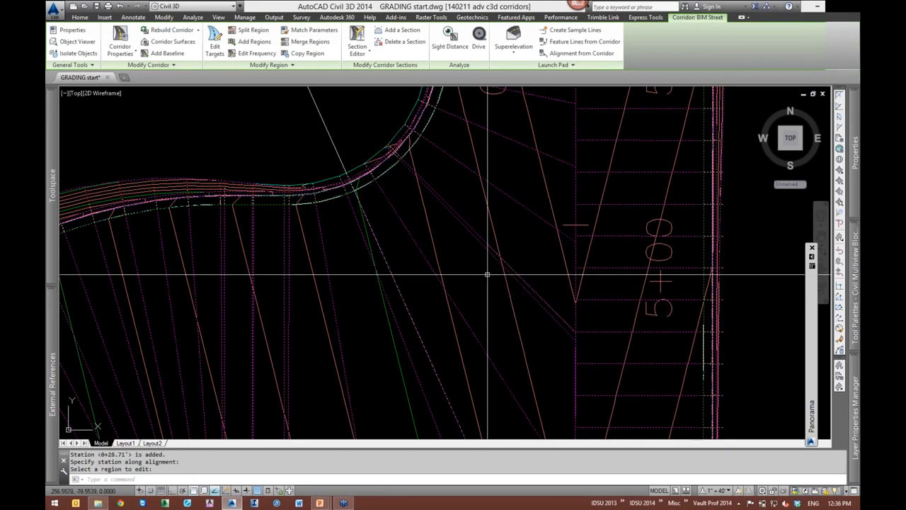
Erase the construction polyline crossing the curb return
{"action": "key", "text": "Escape"}
{"action": "scroll", "coordinate": [487, 274], "scroll_direction": "down", "scroll_amount": 2}
{"action": "left_click", "coordinate": [440, 206]}
{"action": "left_click", "coordinate": [416, 197]}
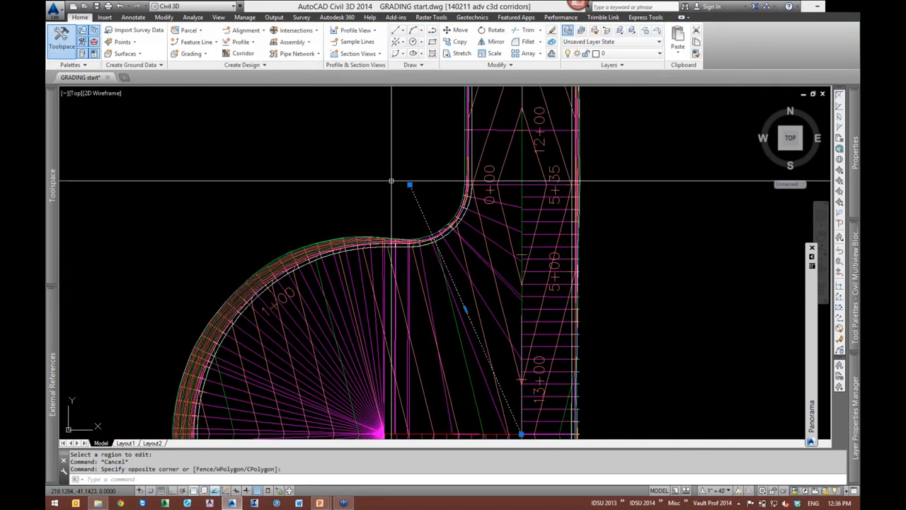
{"action": "scroll", "coordinate": [392, 181], "scroll_direction": "down", "scroll_amount": 1}
{"action": "type", "text": "e"}
{"action": "key", "text": "space"}
{"action": "middle_click_drag", "start_coordinate": [583, 353], "coordinate": [551, 331]}
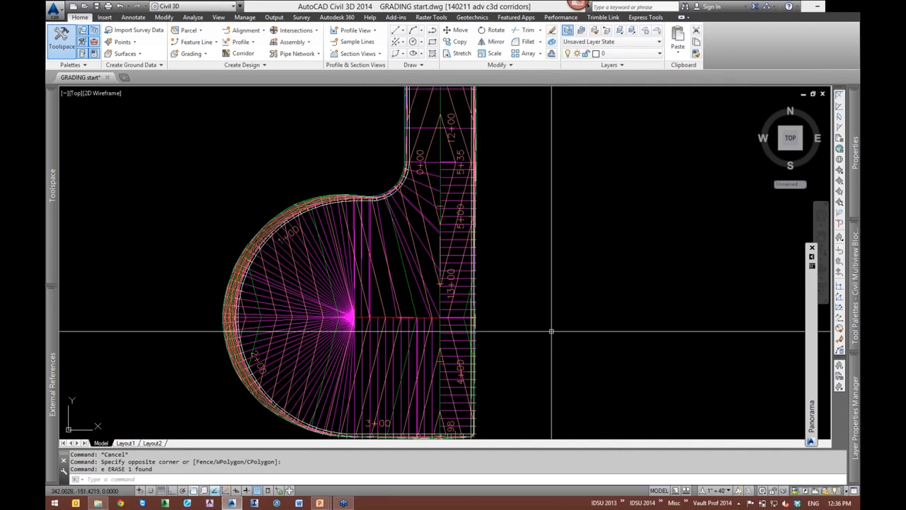
Examine the corridor section layout across the cul-de-sac bulb and along the street edge down to the end of the corridor
{"action": "scroll", "coordinate": [555, 369], "scroll_direction": "up", "scroll_amount": 2}
{"action": "middle_click_drag", "start_coordinate": [555, 369], "coordinate": [595, 318]}
{"action": "scroll", "coordinate": [599, 324], "scroll_direction": "down", "scroll_amount": 2}
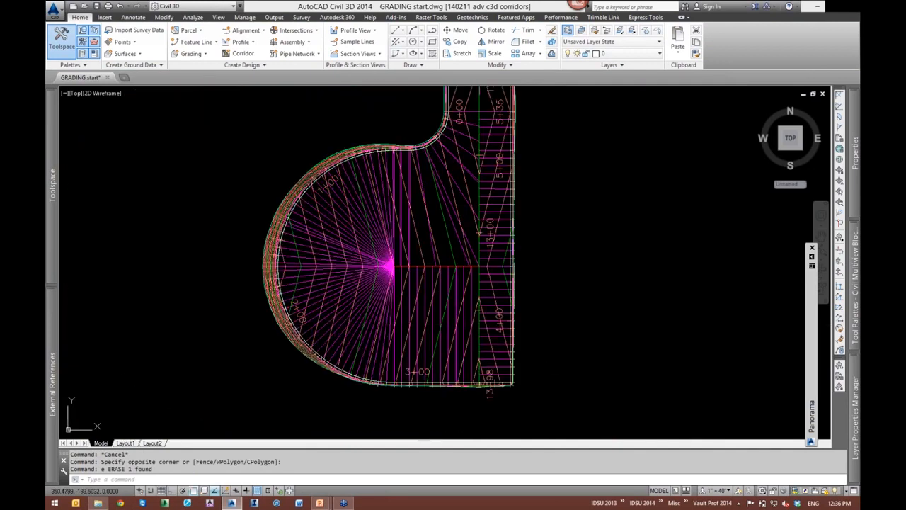
{"action": "scroll", "coordinate": [557, 330], "scroll_direction": "up", "scroll_amount": 2}
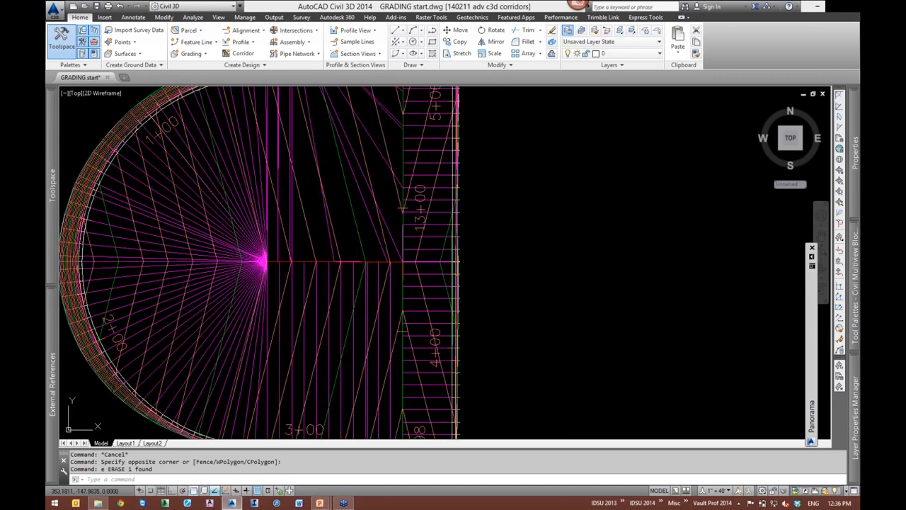
{"action": "scroll", "coordinate": [611, 312], "scroll_direction": "down", "scroll_amount": 2}
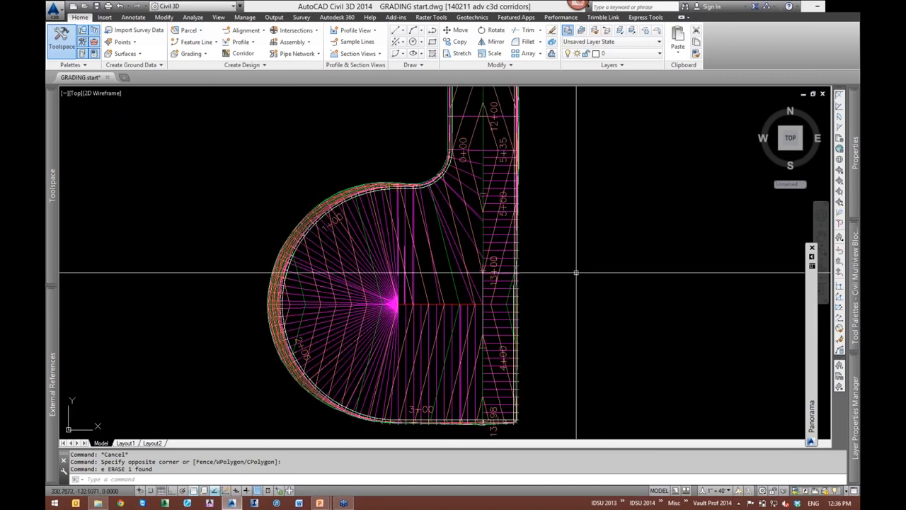
{"action": "mouse_move", "coordinate": [596, 273]}
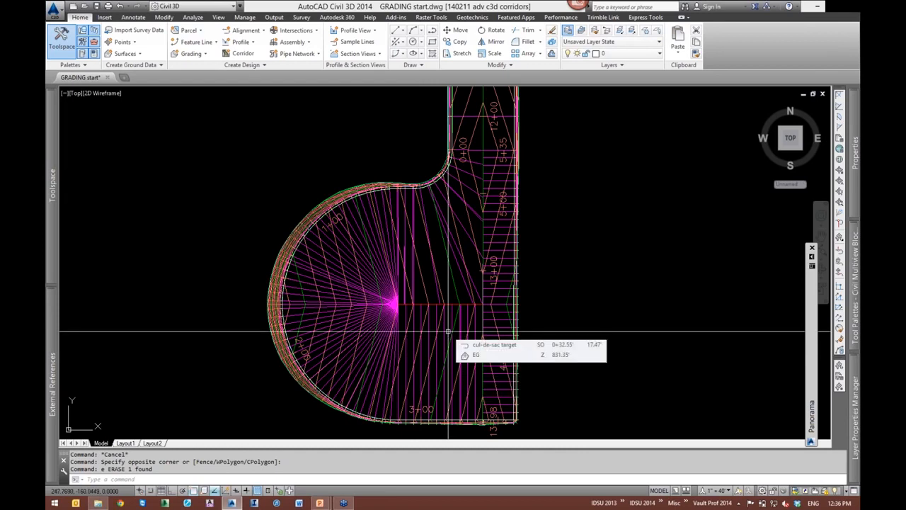
{"action": "scroll", "coordinate": [434, 361], "scroll_direction": "down", "scroll_amount": 2}
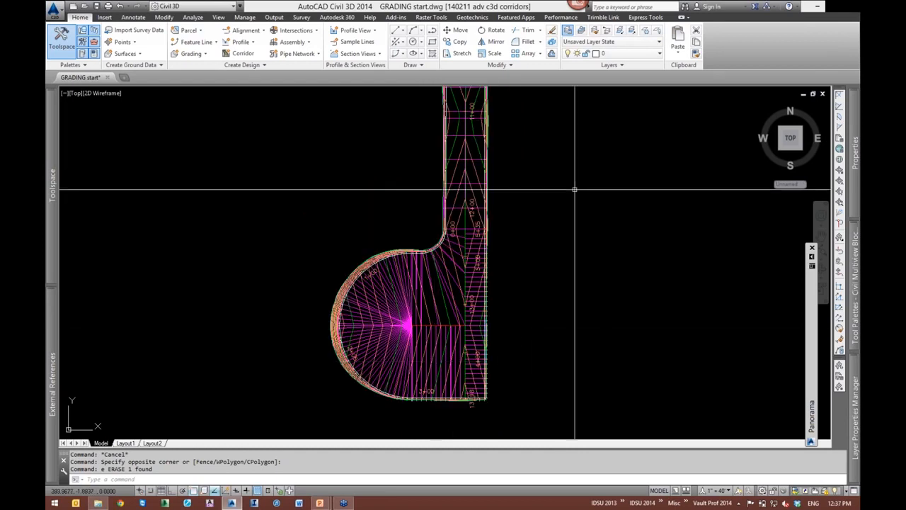
Open the geometry of the FG profile in the BIM Street profile view for editing
{"action": "middle_click_drag", "start_coordinate": [575, 188], "coordinate": [538, 360]}
{"action": "middle_click_drag", "start_coordinate": [560, 96], "coordinate": [534, 422]}
{"action": "scroll", "coordinate": [536, 352], "scroll_direction": "down", "scroll_amount": 1}
{"action": "middle_click_drag", "start_coordinate": [555, 209], "coordinate": [578, 422]}
{"action": "scroll", "coordinate": [536, 313], "scroll_direction": "up", "scroll_amount": 2}
{"action": "middle_click_drag", "start_coordinate": [535, 314], "coordinate": [159, 396]}
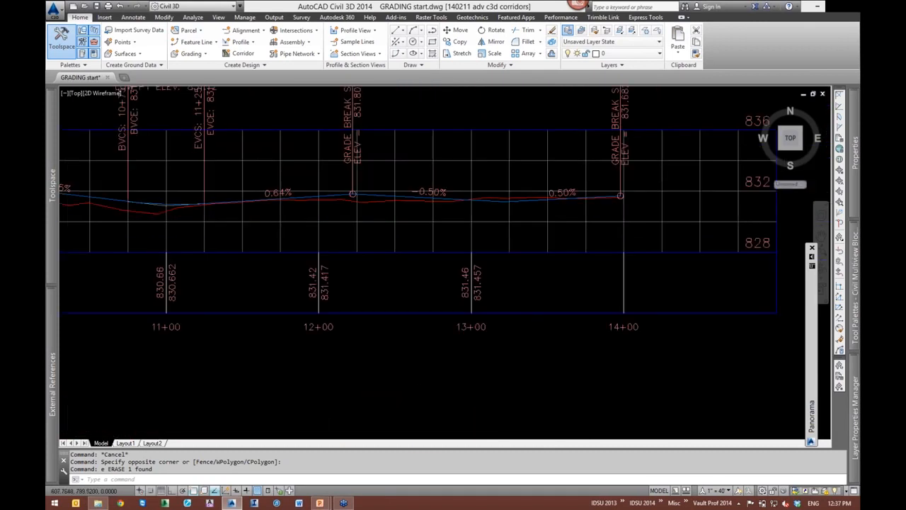
{"action": "scroll", "coordinate": [460, 248], "scroll_direction": "up", "scroll_amount": 2}
{"action": "left_click", "coordinate": [460, 256]}
{"action": "right_click", "coordinate": [460, 248]}
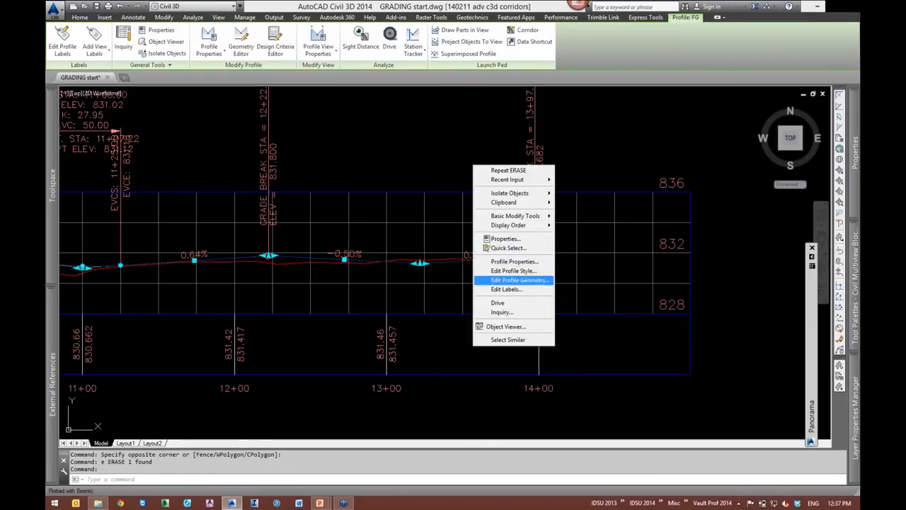
{"action": "left_click", "coordinate": [518, 280]}
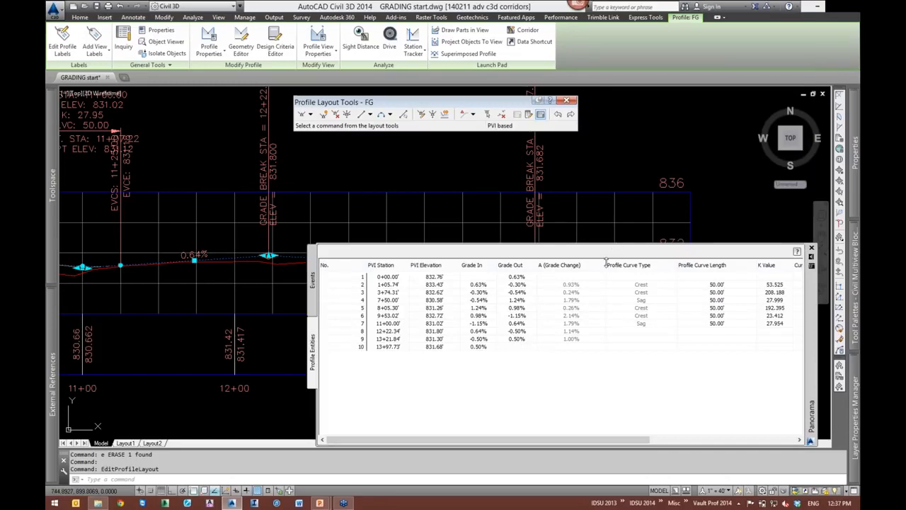
Set the outgoing grade of the FG profile's PVI at station 13+21.84' to -0.5%
{"action": "left_click_drag", "start_coordinate": [606, 262], "coordinate": [606, 298]}
{"action": "left_click", "coordinate": [516, 390]}
{"action": "type", "text": "-.5"}
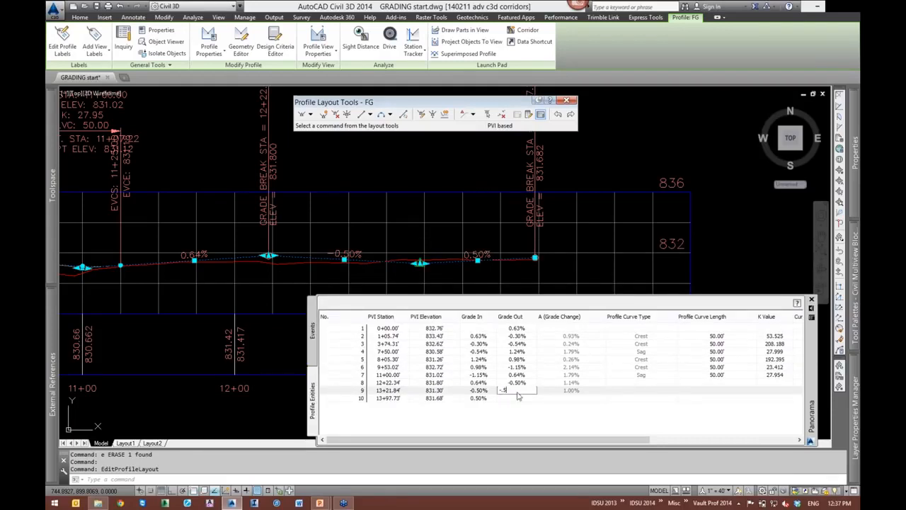
{"action": "key", "text": "Return"}
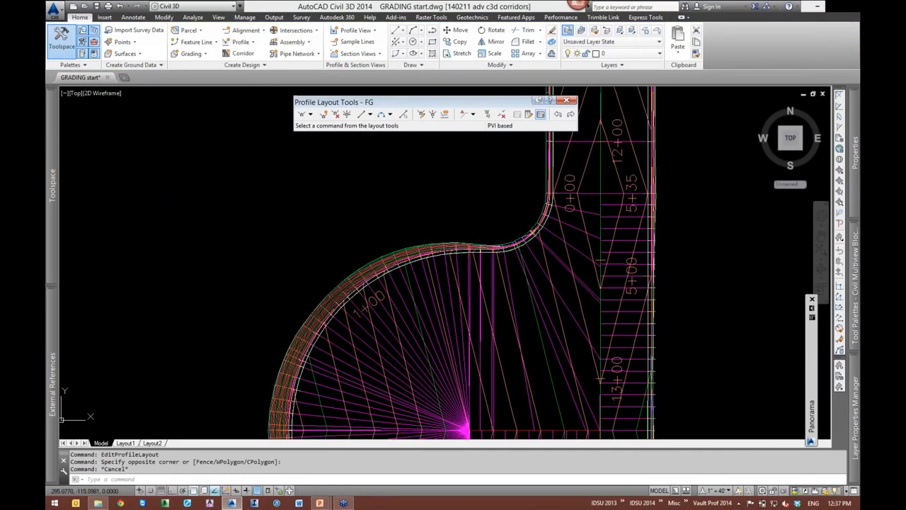
Rebuild the out-of-date AUX corridor first and the BIM Street corridor second
{"action": "scroll", "coordinate": [504, 297], "scroll_direction": "down", "scroll_amount": 2}
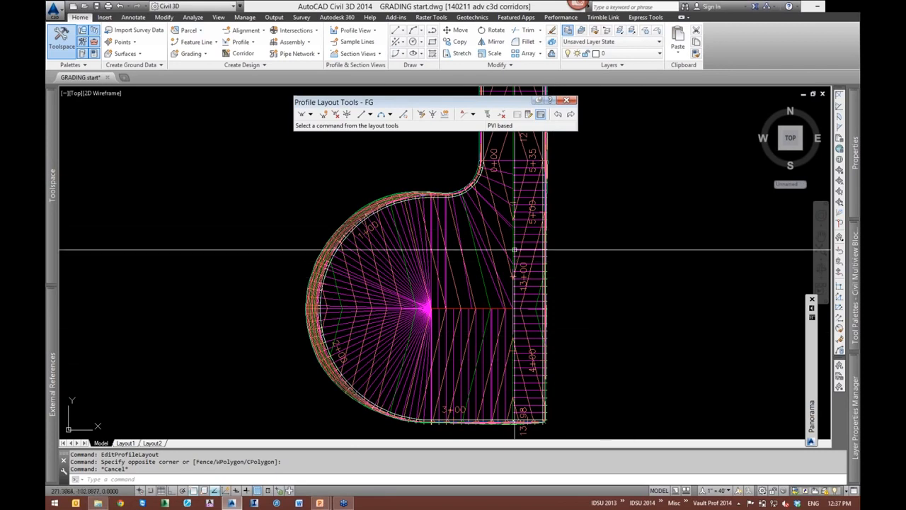
{"action": "mouse_move", "coordinate": [515, 250]}
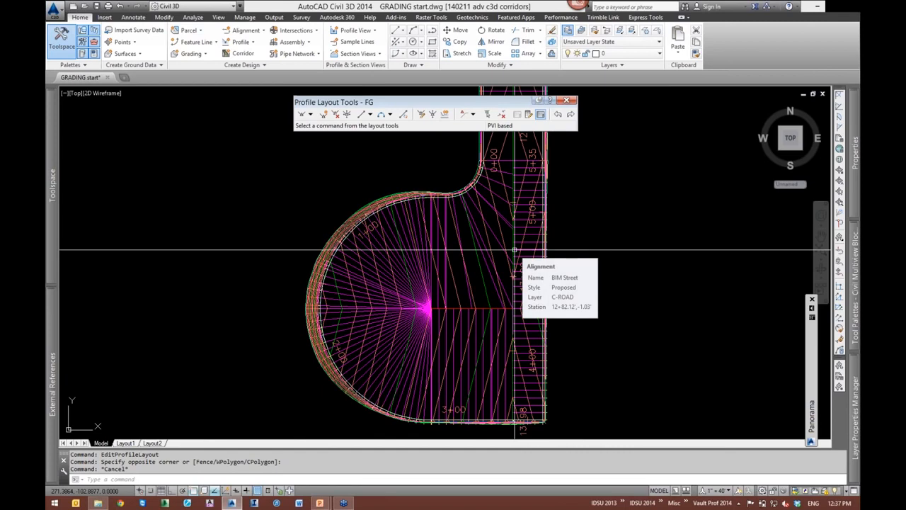
{"action": "mouse_move", "coordinate": [51, 233]}
{"action": "right_click", "coordinate": [139, 235]}
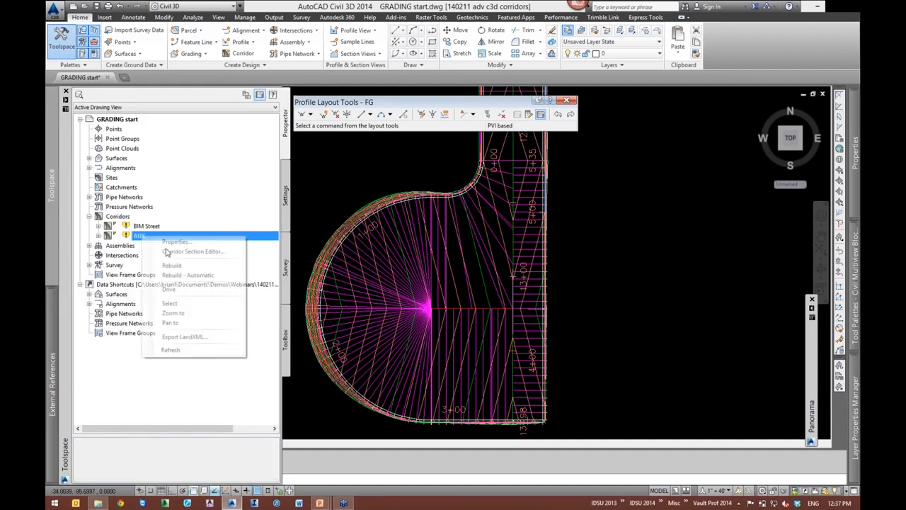
{"action": "left_click", "coordinate": [180, 266]}
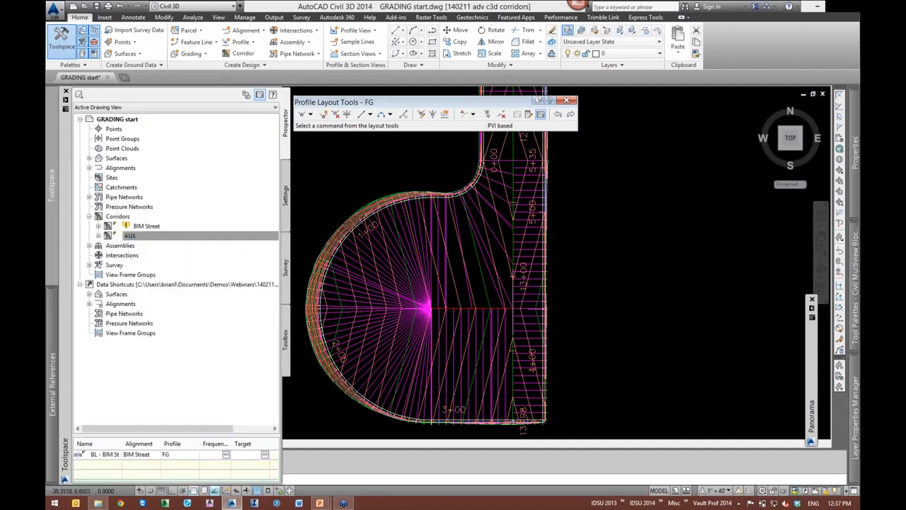
{"action": "right_click", "coordinate": [149, 225]}
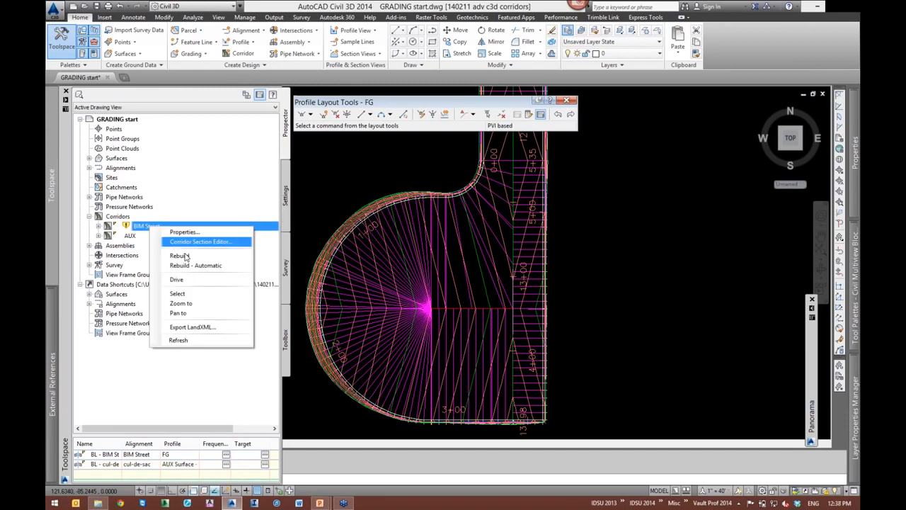
{"action": "left_click", "coordinate": [180, 256]}
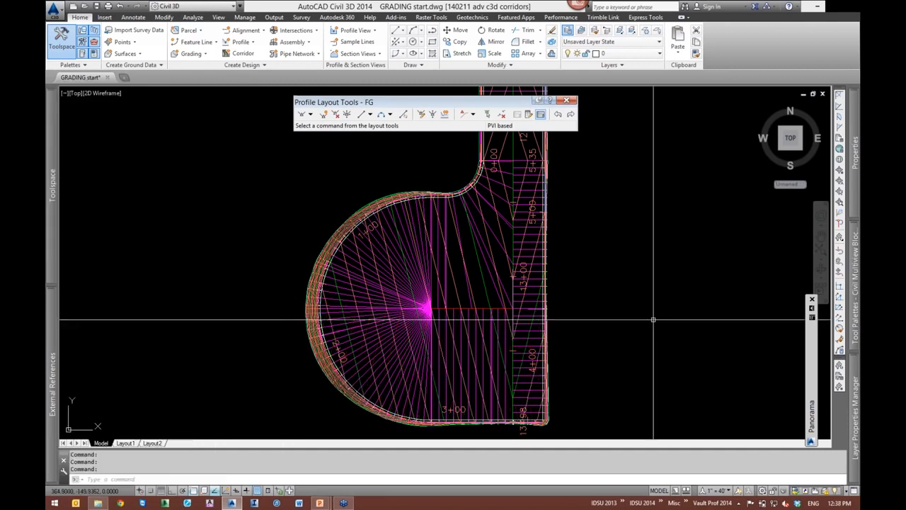
Inspect the rebuilt cul-de-sac, checking the daylight lines along the straight street edge and around the bulb
{"action": "scroll", "coordinate": [598, 361], "scroll_direction": "up", "scroll_amount": 2}
{"action": "middle_click_drag", "start_coordinate": [598, 361], "coordinate": [611, 310]}
{"action": "scroll", "coordinate": [610, 262], "scroll_direction": "down", "scroll_amount": 1}
{"action": "scroll", "coordinate": [605, 266], "scroll_direction": "up", "scroll_amount": 2}
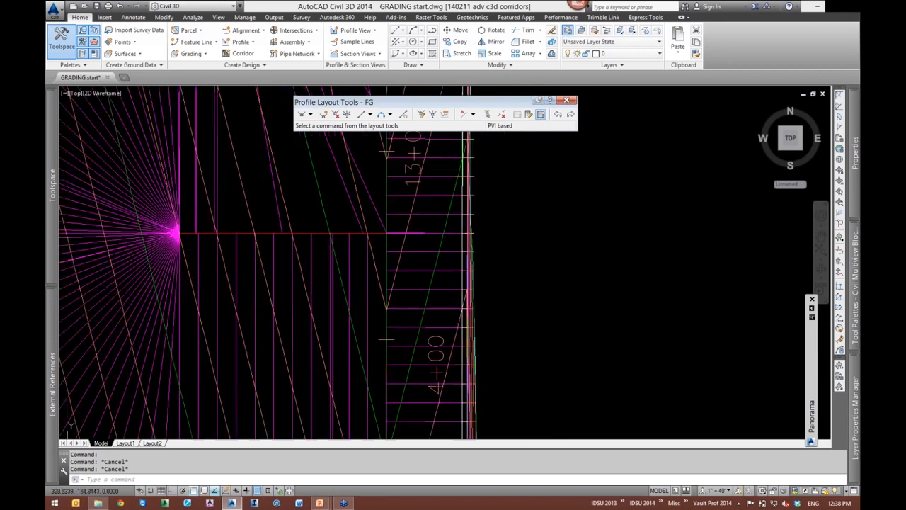
{"action": "scroll", "coordinate": [605, 251], "scroll_direction": "down", "scroll_amount": 2}
{"action": "middle_click_drag", "start_coordinate": [631, 246], "coordinate": [600, 333]}
{"action": "scroll", "coordinate": [599, 337], "scroll_direction": "down", "scroll_amount": 2}
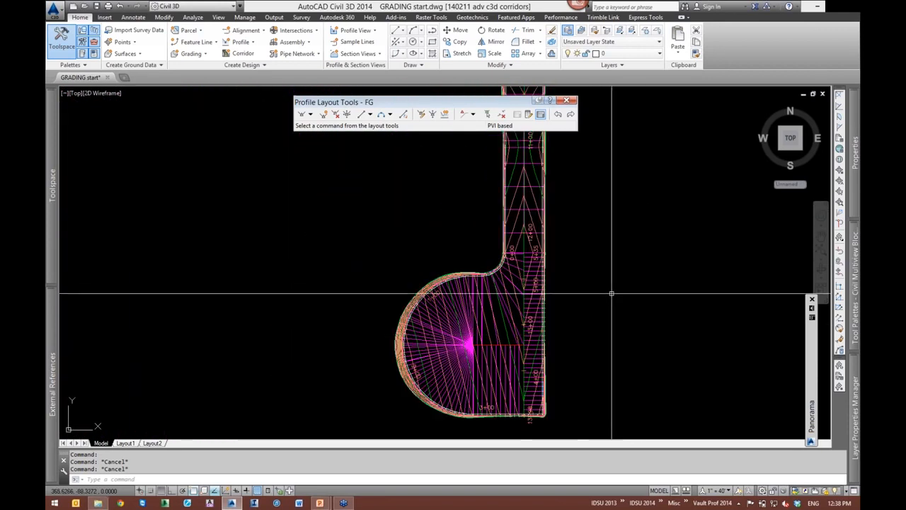
Review the last grade segments of the FG profile between stations 12+00 and 14+00 in the profile view
{"action": "mouse_move", "coordinate": [630, 170]}
{"action": "middle_mouse_down"}
{"action": "mouse_move", "coordinate": [597, 218]}
{"action": "mouse_move", "coordinate": [547, 379]}
{"action": "middle_mouse_up"}
{"action": "middle_click_drag", "start_coordinate": [520, 272], "coordinate": [621, 306]}
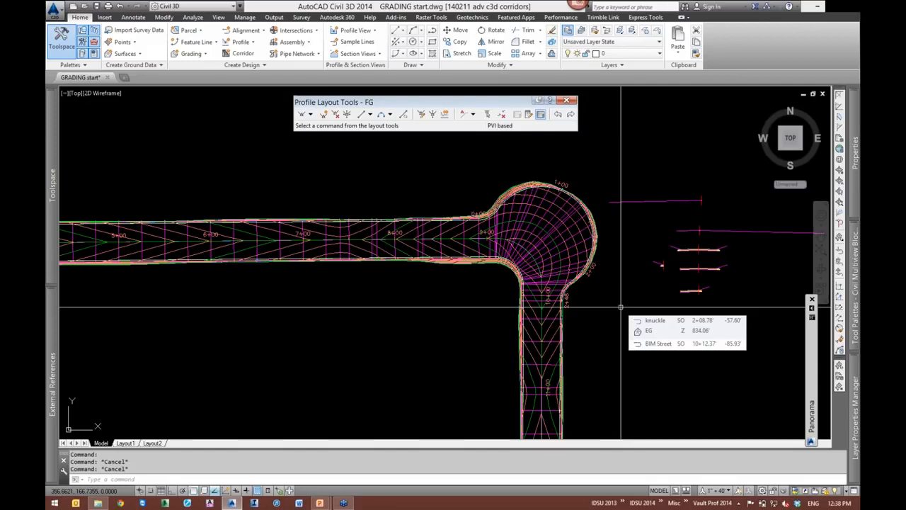
{"action": "scroll", "coordinate": [621, 313], "scroll_direction": "down", "scroll_amount": 1}
{"action": "middle_click_drag", "start_coordinate": [656, 187], "coordinate": [589, 401]}
{"action": "middle_click_drag", "start_coordinate": [601, 234], "coordinate": [473, 365]}
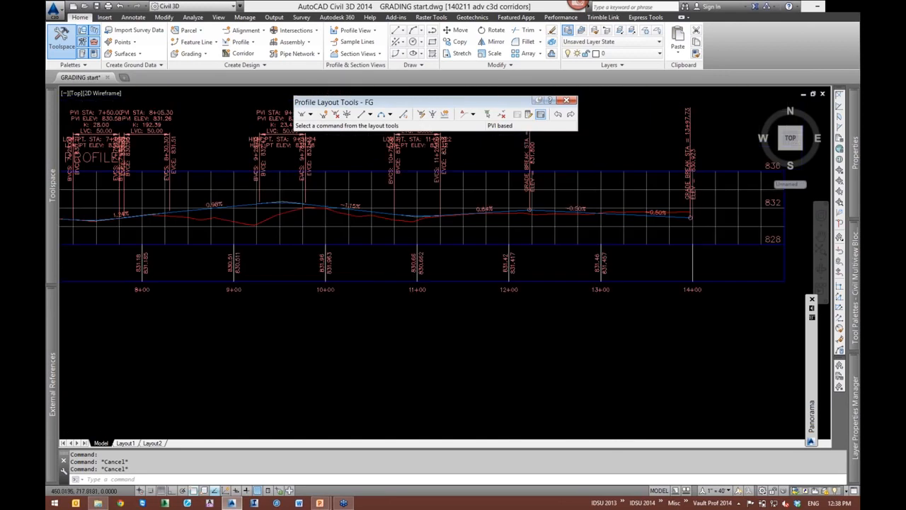
{"action": "scroll", "coordinate": [624, 253], "scroll_direction": "up", "scroll_amount": 2}
{"action": "mouse_move", "coordinate": [497, 257]}
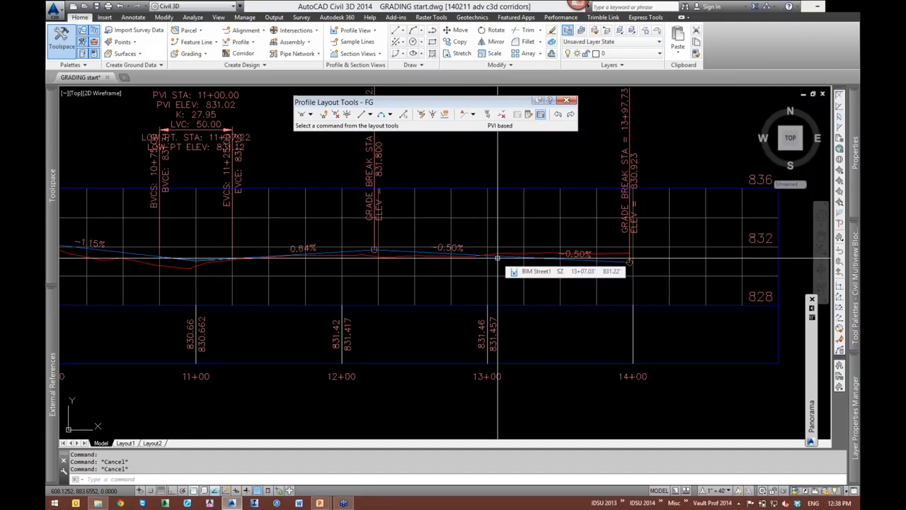
Select the cul-de-sac target alignment and trace its path from the bulb centre to the street's end corner
{"action": "scroll", "coordinate": [498, 257], "scroll_direction": "down", "scroll_amount": 6}
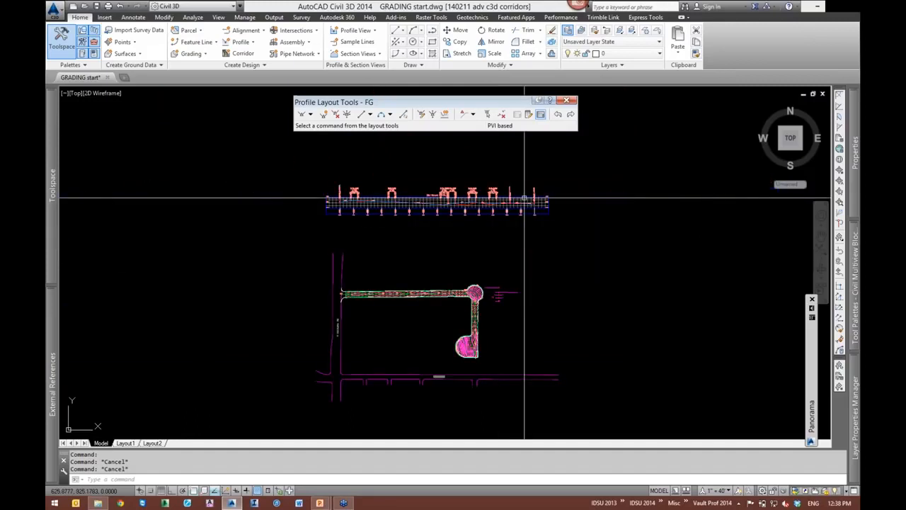
{"action": "scroll", "coordinate": [464, 354], "scroll_direction": "up", "scroll_amount": 5}
{"action": "scroll", "coordinate": [441, 343], "scroll_direction": "down", "scroll_amount": 2}
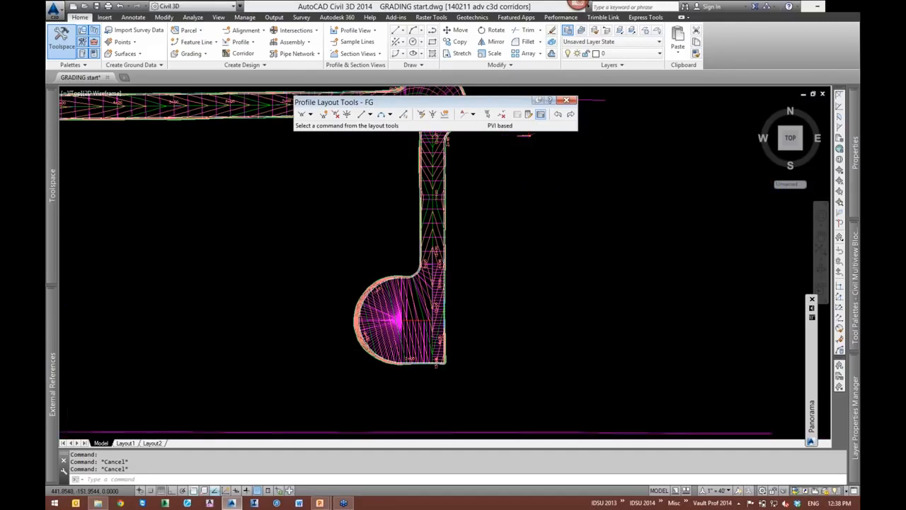
{"action": "scroll", "coordinate": [441, 343], "scroll_direction": "up", "scroll_amount": 3}
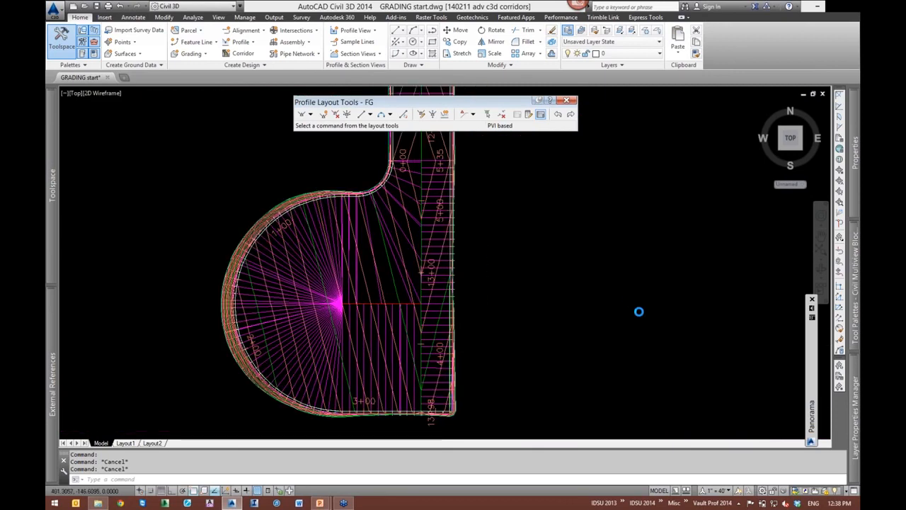
{"action": "scroll", "coordinate": [407, 306], "scroll_direction": "up", "scroll_amount": 2}
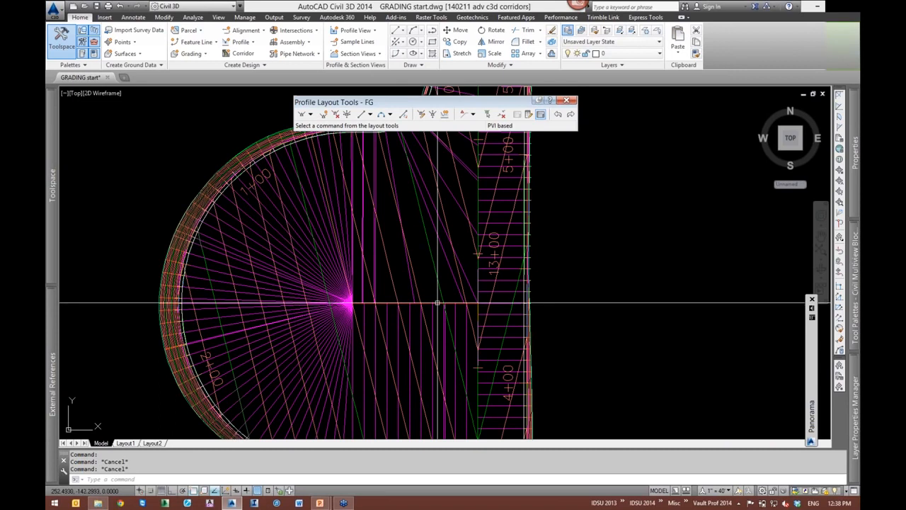
{"action": "left_click", "coordinate": [437, 304]}
{"action": "scroll", "coordinate": [587, 324], "scroll_direction": "down", "scroll_amount": 3}
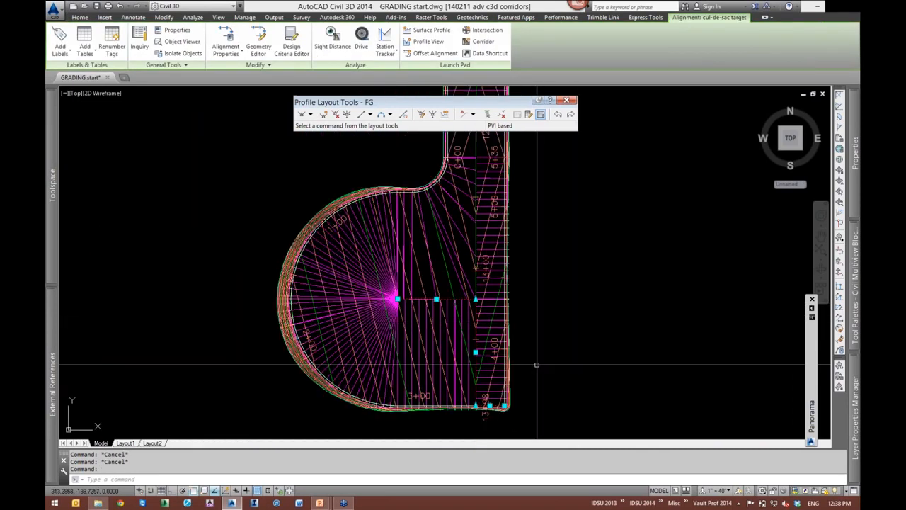
{"action": "scroll", "coordinate": [484, 409], "scroll_direction": "up", "scroll_amount": 5}
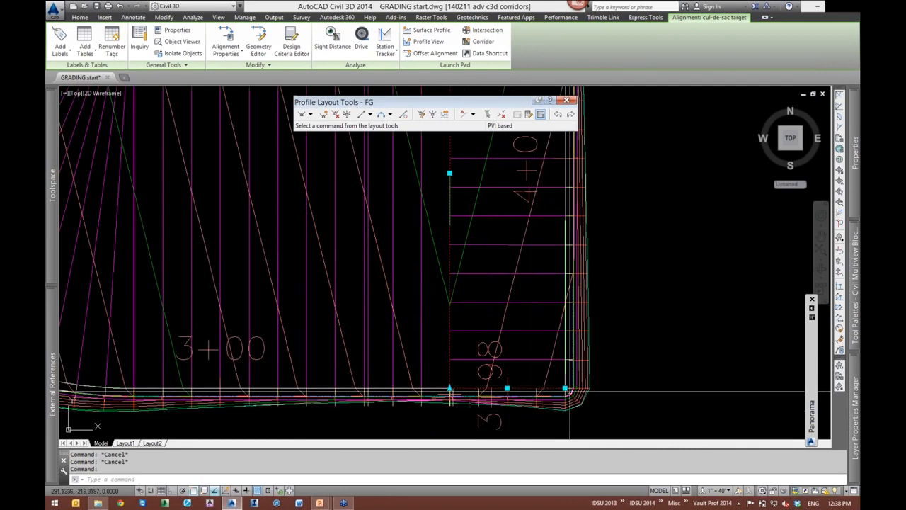
{"action": "scroll", "coordinate": [545, 406], "scroll_direction": "down", "scroll_amount": 2}
{"action": "scroll", "coordinate": [688, 238], "scroll_direction": "up", "scroll_amount": 1}
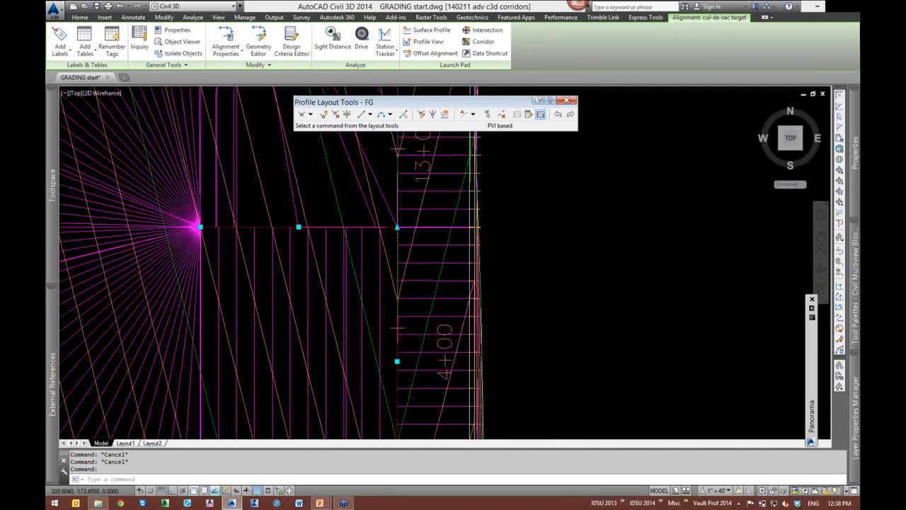
{"action": "scroll", "coordinate": [603, 346], "scroll_direction": "down", "scroll_amount": 1}
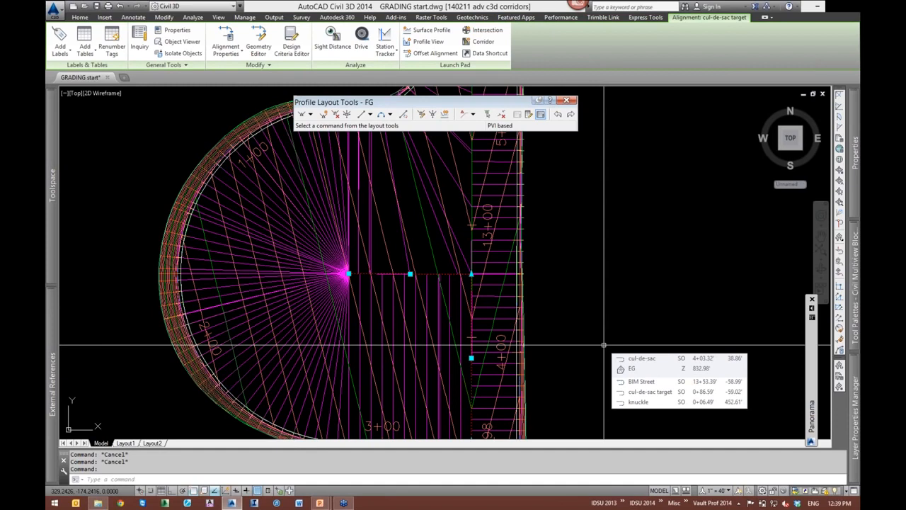
{"action": "middle_click_drag", "start_coordinate": [652, 183], "coordinate": [653, 252]}
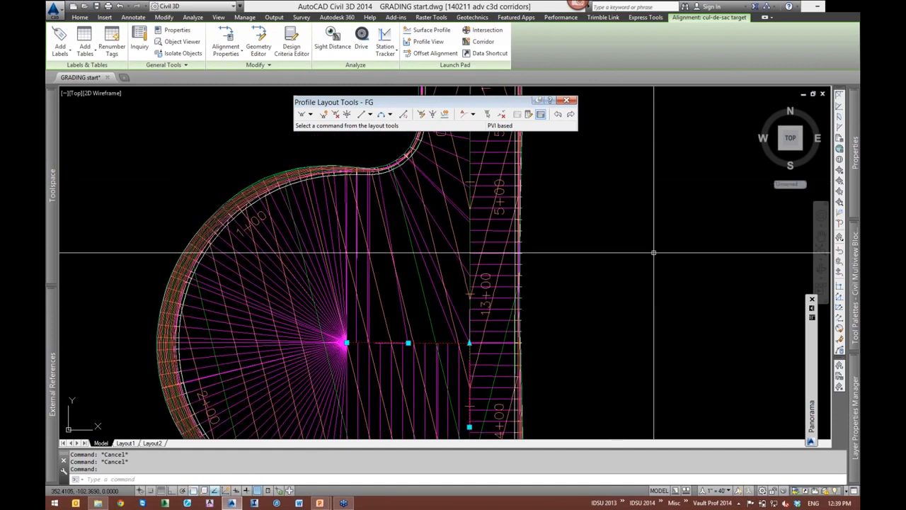
{"action": "scroll", "coordinate": [654, 252], "scroll_direction": "down", "scroll_amount": 2}
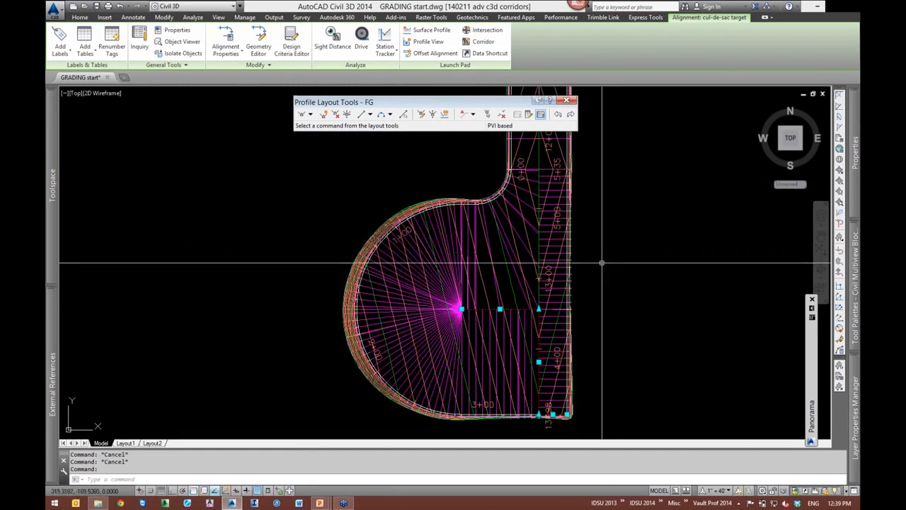
Clear the alignment selection, move the Profile Layout Tools aside, and examine the sections between the curb return and bulb
{"action": "left_click_drag", "start_coordinate": [412, 99], "coordinate": [342, 90]}
{"action": "key", "text": "Escape"}
{"action": "scroll", "coordinate": [549, 295], "scroll_direction": "up", "scroll_amount": 3}
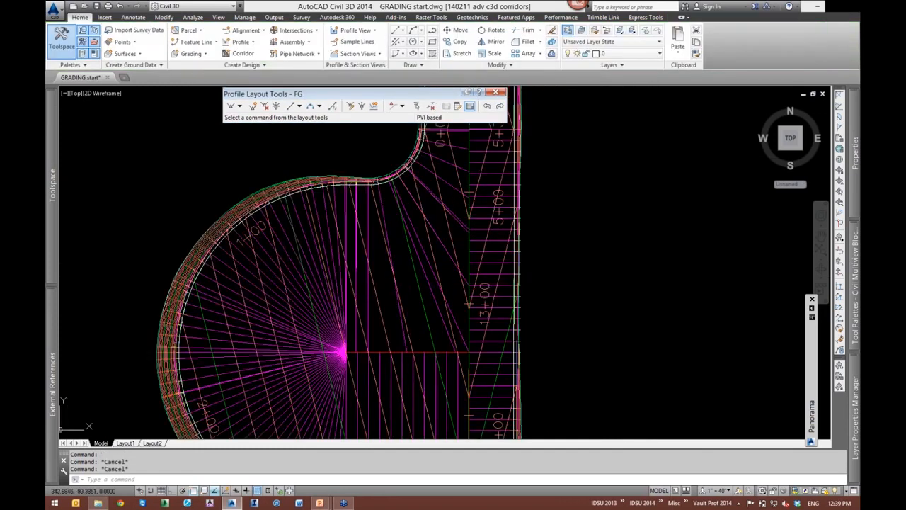
{"action": "scroll", "coordinate": [549, 295], "scroll_direction": "down", "scroll_amount": 2}
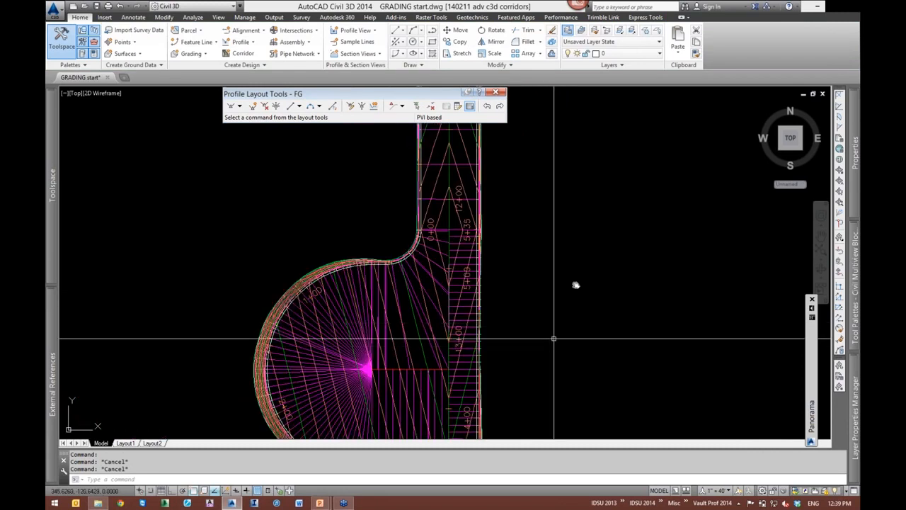
{"action": "scroll", "coordinate": [574, 284], "scroll_direction": "up", "scroll_amount": 2}
{"action": "middle_click_drag", "start_coordinate": [696, 252], "coordinate": [795, 221]}
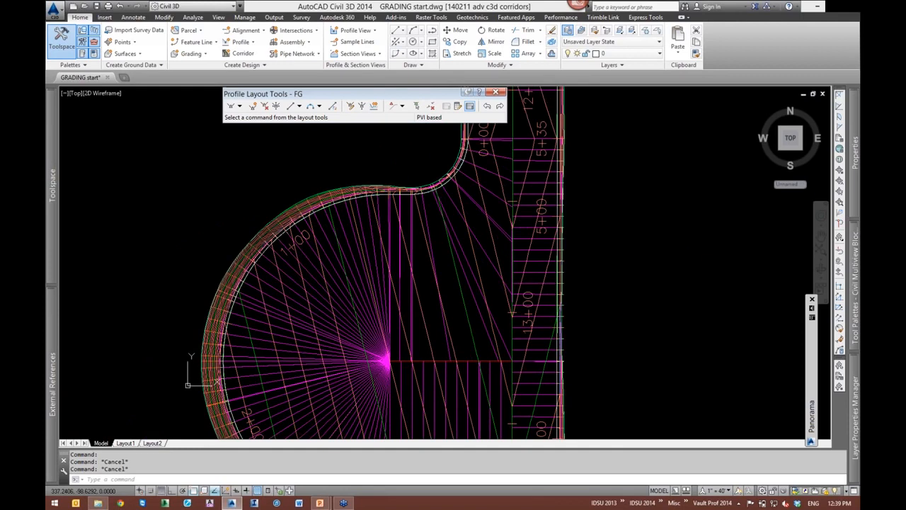
{"action": "scroll", "coordinate": [617, 264], "scroll_direction": "down", "scroll_amount": 2}
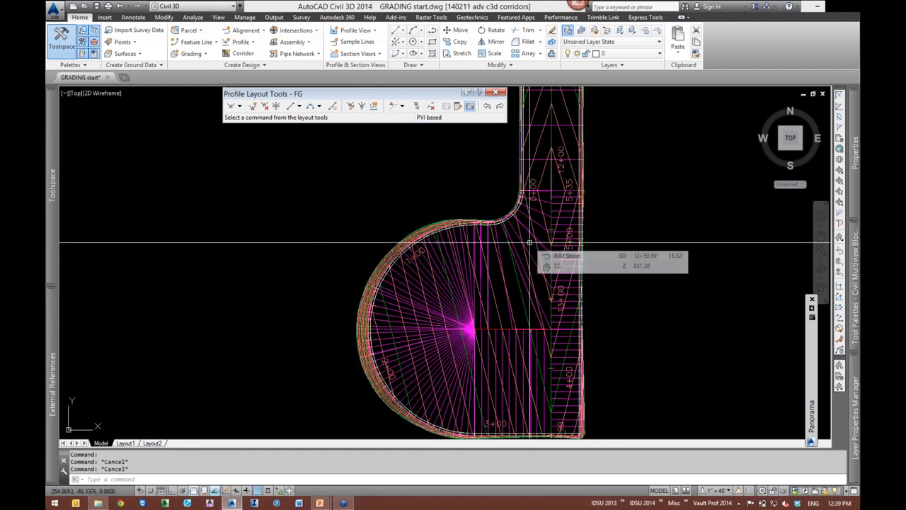
{"action": "middle_click_drag", "start_coordinate": [526, 249], "coordinate": [403, 259]}
{"action": "scroll", "coordinate": [500, 266], "scroll_direction": "down", "scroll_amount": 1}
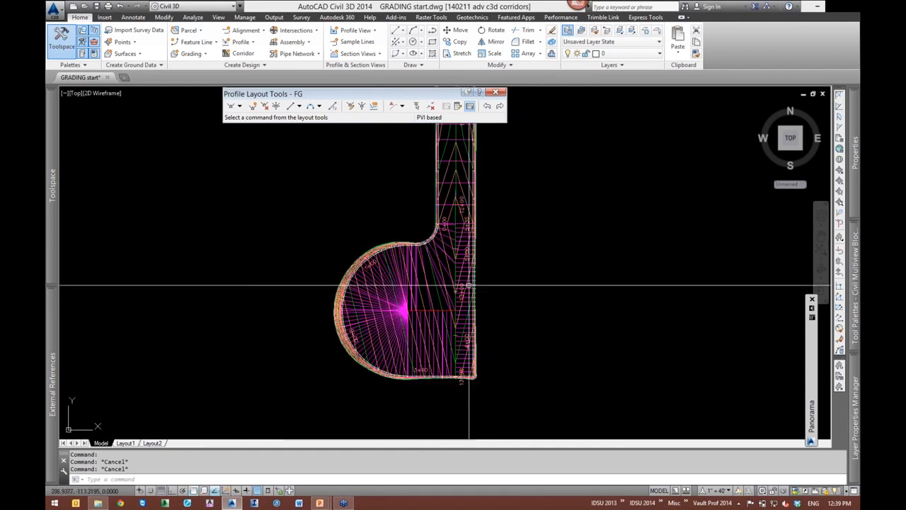
{"action": "scroll", "coordinate": [455, 271], "scroll_direction": "up", "scroll_amount": 1}
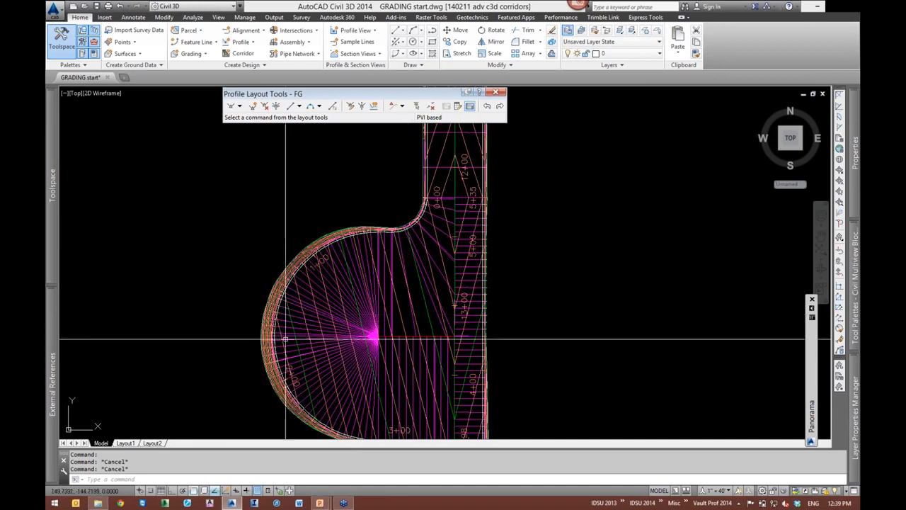
{"action": "mouse_move", "coordinate": [486, 331]}
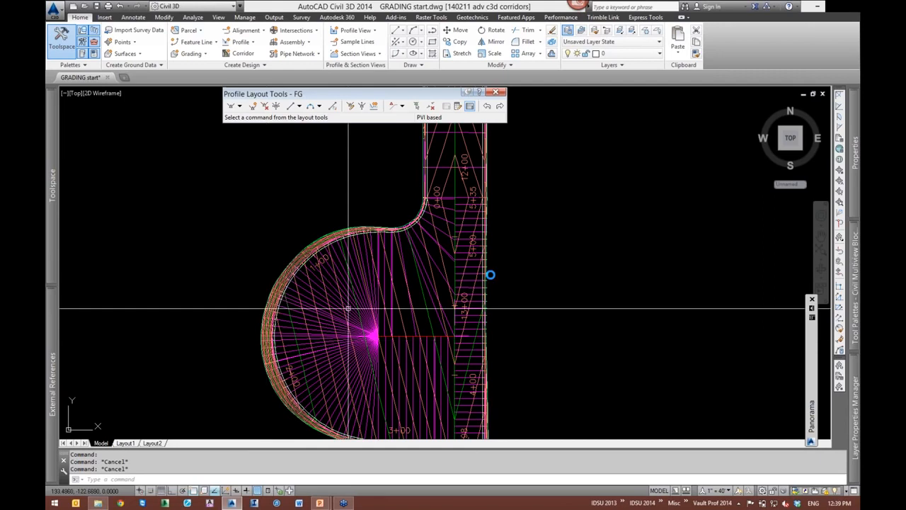
{"action": "middle_click_drag", "start_coordinate": [490, 275], "coordinate": [457, 328]}
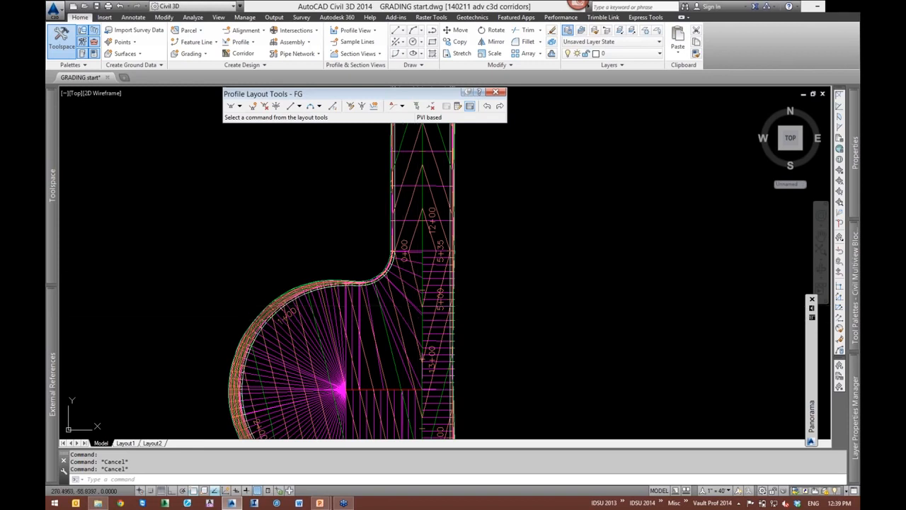
Set the slope of the long right-side LinkWidthAndSlope subassembly to 2.00% and clear the selection
{"action": "scroll", "coordinate": [387, 350], "scroll_direction": "down", "scroll_amount": 6}
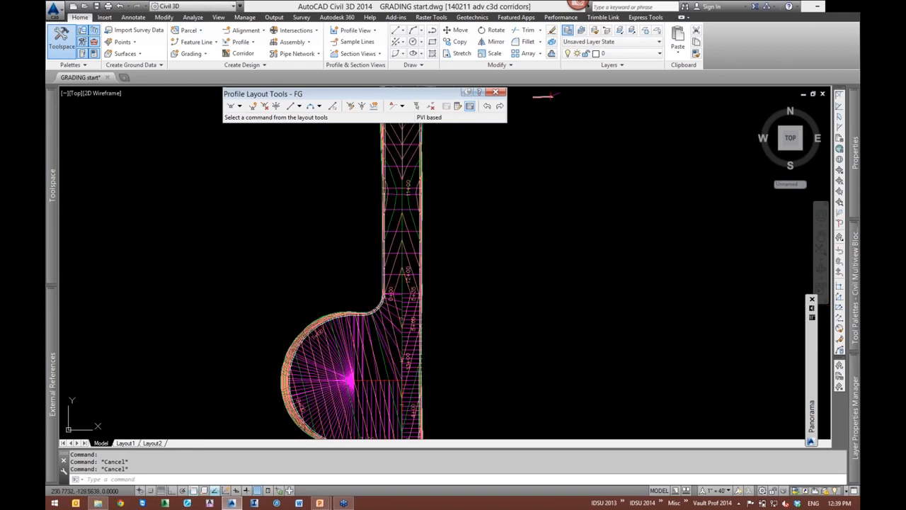
{"action": "scroll", "coordinate": [417, 289], "scroll_direction": "up", "scroll_amount": 5}
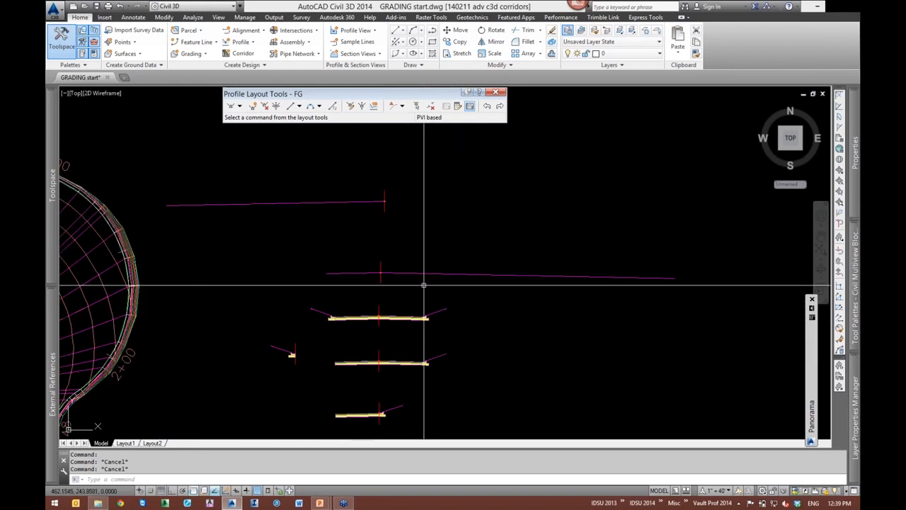
{"action": "scroll", "coordinate": [423, 286], "scroll_direction": "up", "scroll_amount": 1}
{"action": "left_click", "coordinate": [561, 294]}
{"action": "left_click", "coordinate": [475, 216]}
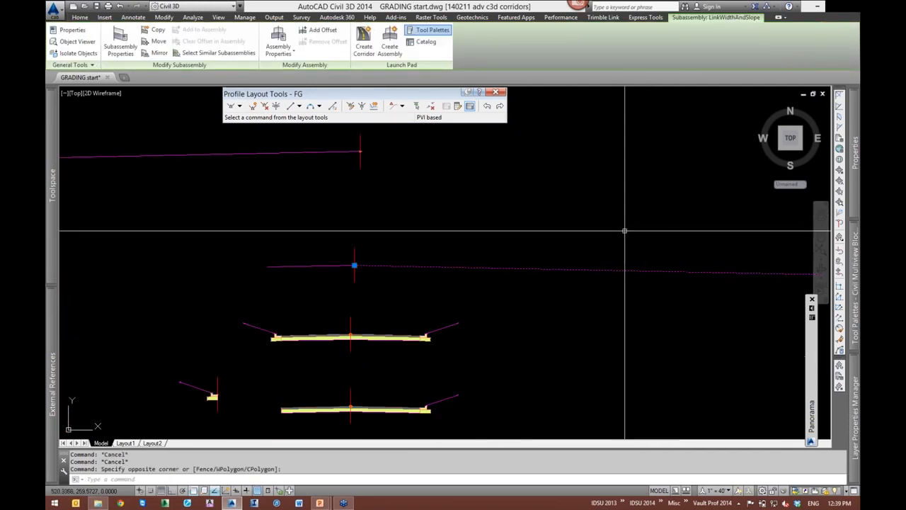
{"action": "mouse_move", "coordinate": [855, 183]}
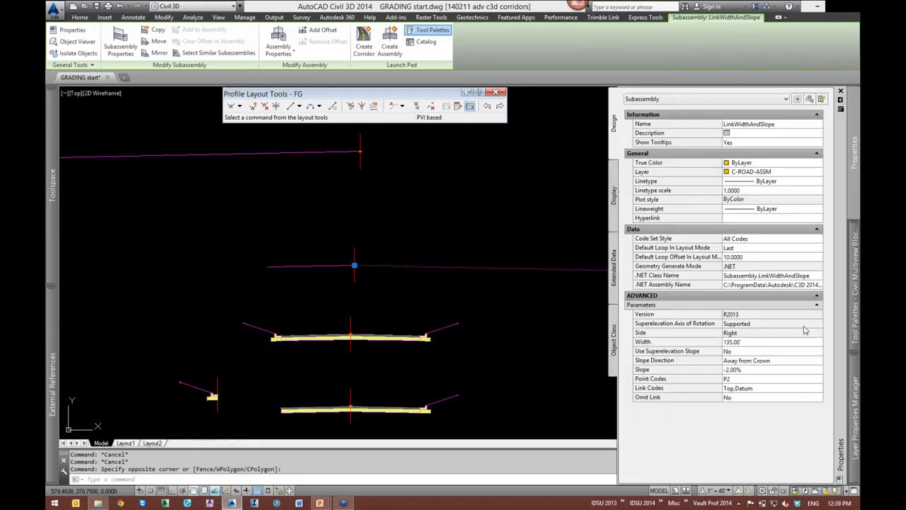
{"action": "left_click", "coordinate": [741, 369]}
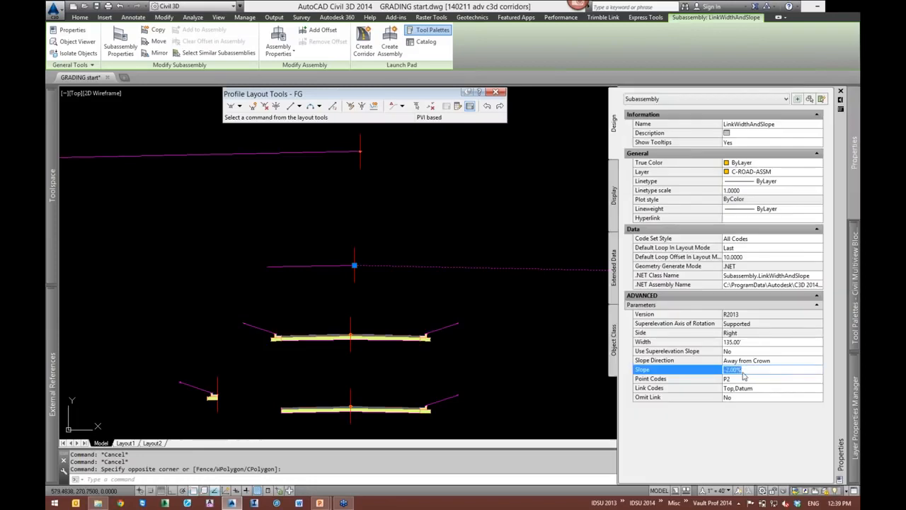
{"action": "type", "text": "2"}
{"action": "key", "text": "Return"}
{"action": "key", "text": "Escape"}
{"action": "key", "text": "Escape"}
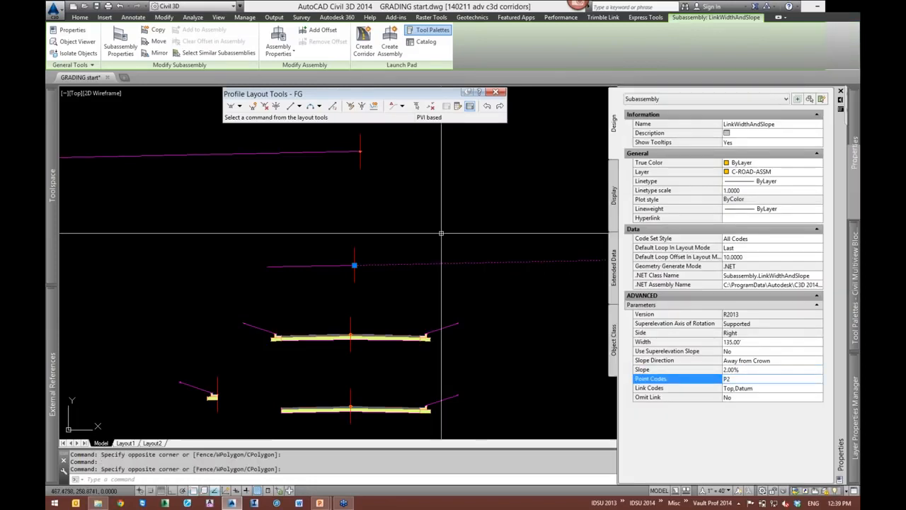
Rebuild the AUX corridor, followed by the BIM Street corridor
{"action": "scroll", "coordinate": [532, 235], "scroll_direction": "down", "scroll_amount": 2}
{"action": "scroll", "coordinate": [533, 236], "scroll_direction": "down", "scroll_amount": 3}
{"action": "middle_click_drag", "start_coordinate": [489, 300], "coordinate": [491, 183]}
{"action": "scroll", "coordinate": [413, 311], "scroll_direction": "up", "scroll_amount": 3}
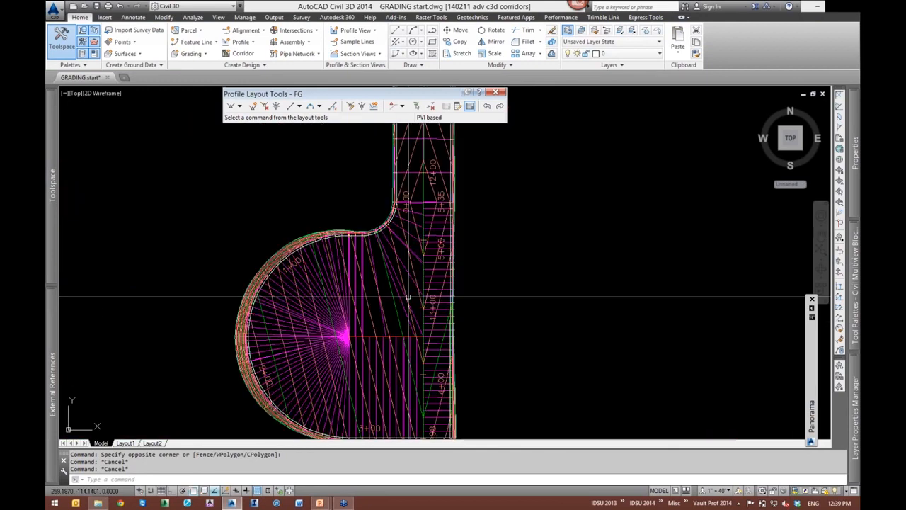
{"action": "mouse_move", "coordinate": [53, 233]}
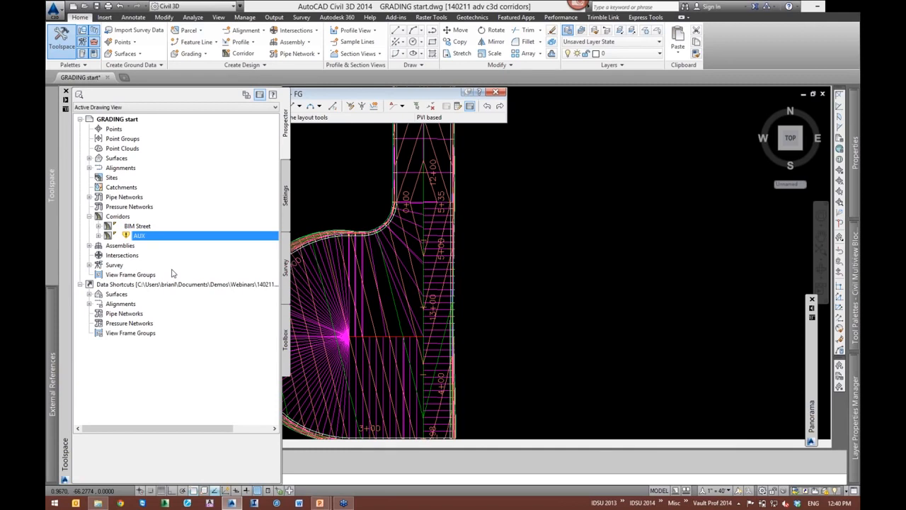
{"action": "right_click", "coordinate": [140, 235]}
{"action": "right_click", "coordinate": [143, 225]}
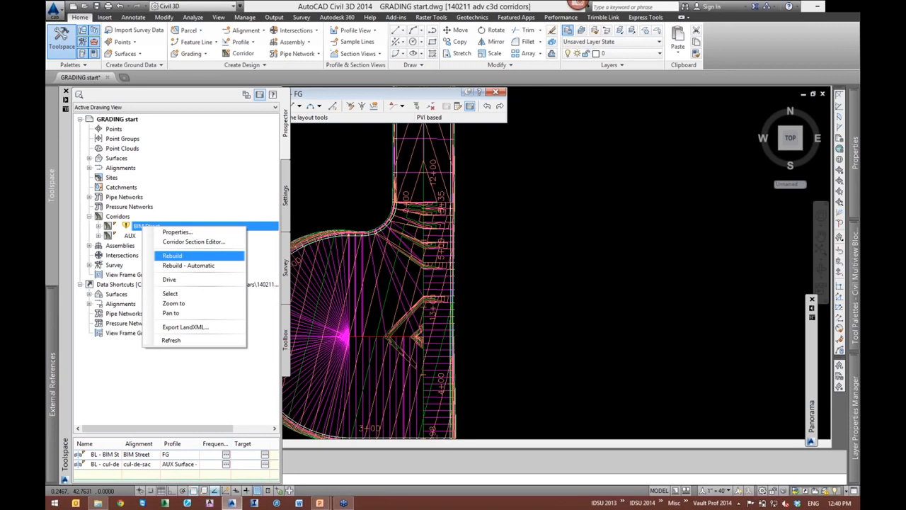
{"action": "left_click", "coordinate": [172, 255]}
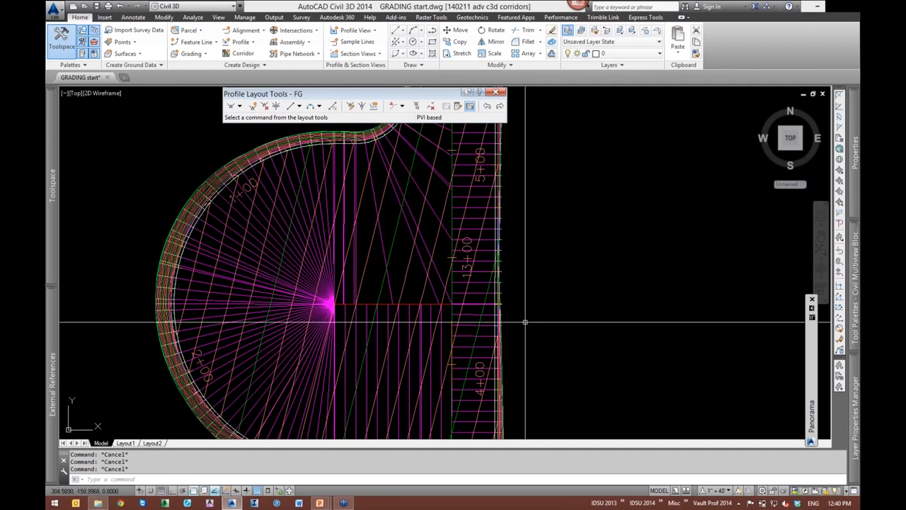
Examine the rebuilt curb return where the cul-de-sac region meets the street at station 0+00
{"action": "scroll", "coordinate": [530, 315], "scroll_direction": "up", "scroll_amount": 6}
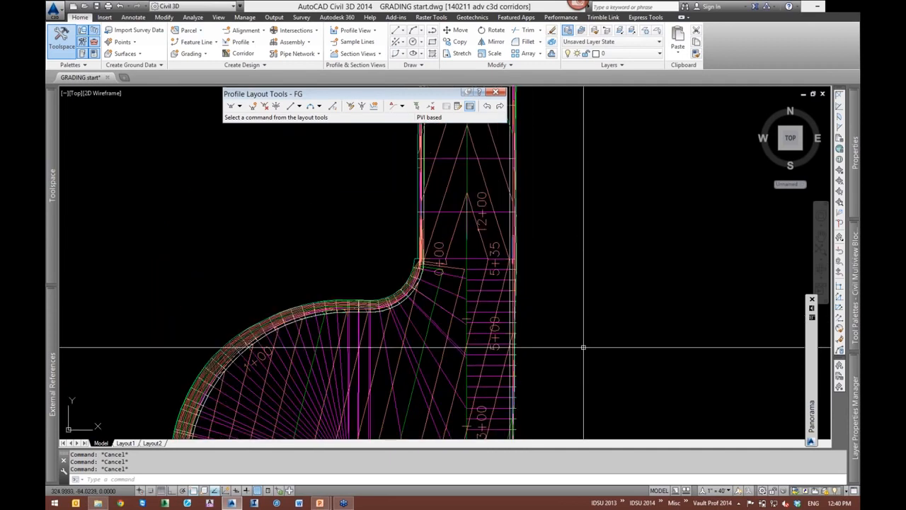
{"action": "scroll", "coordinate": [506, 293], "scroll_direction": "down", "scroll_amount": 1}
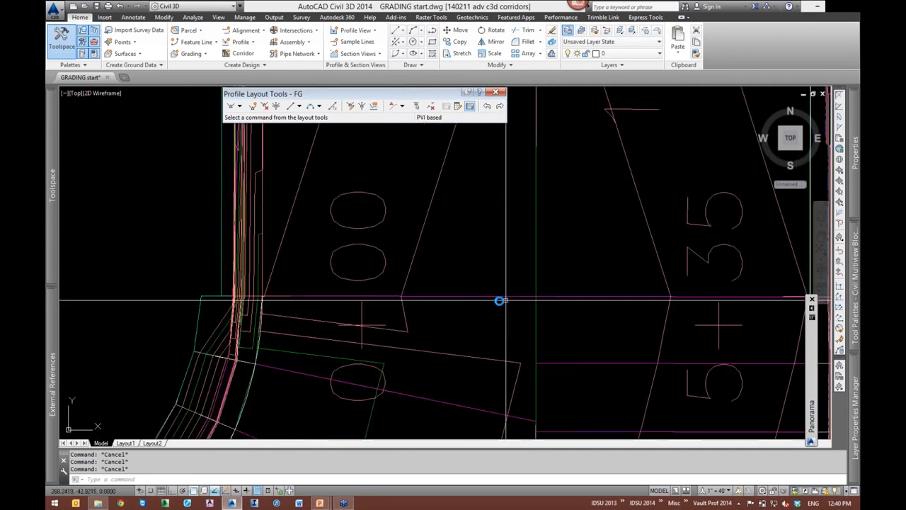
{"action": "middle_click_drag", "start_coordinate": [500, 370], "coordinate": [500, 285]}
{"action": "scroll", "coordinate": [500, 285], "scroll_direction": "up", "scroll_amount": 1}
{"action": "scroll", "coordinate": [360, 261], "scroll_direction": "down", "scroll_amount": 2}
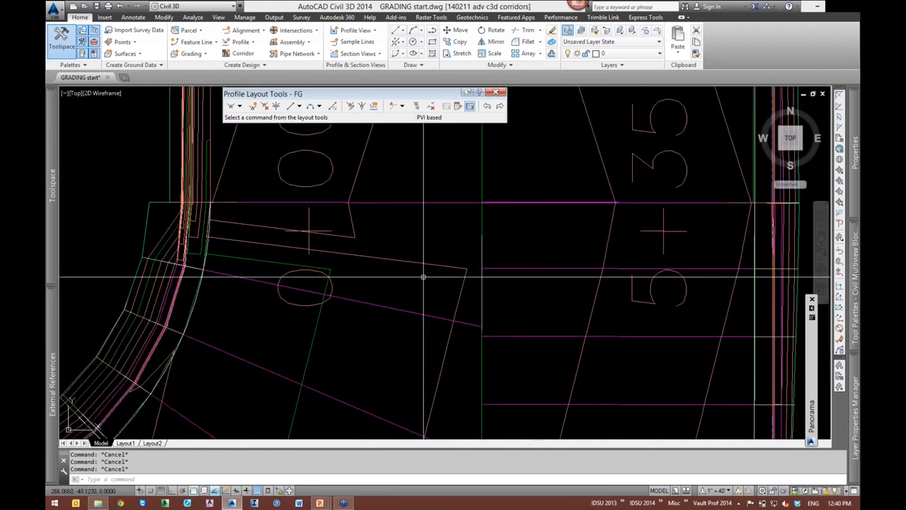
{"action": "scroll", "coordinate": [424, 279], "scroll_direction": "down", "scroll_amount": 2}
Move the start of the cul-de-sac region from station 0+00 to the bulb-side end of the curb return
{"action": "left_click", "coordinate": [526, 259]}
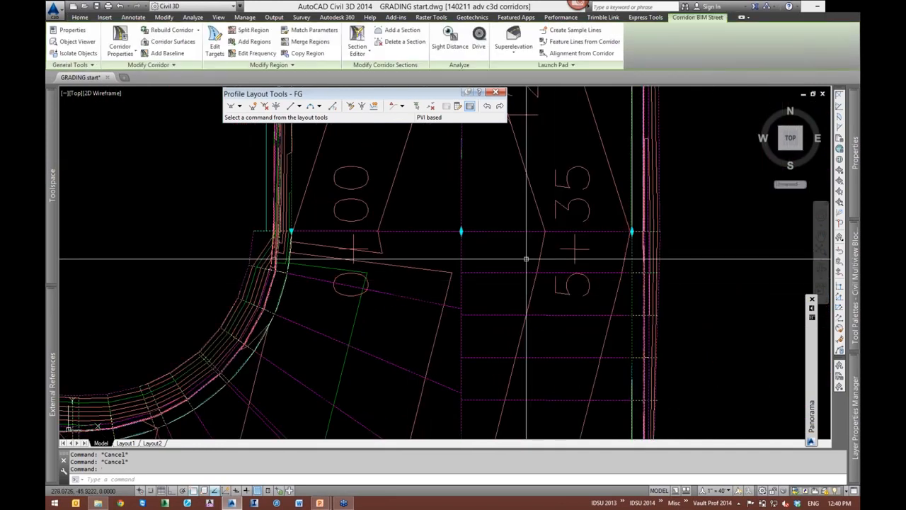
{"action": "scroll", "coordinate": [526, 259], "scroll_direction": "down", "scroll_amount": 2}
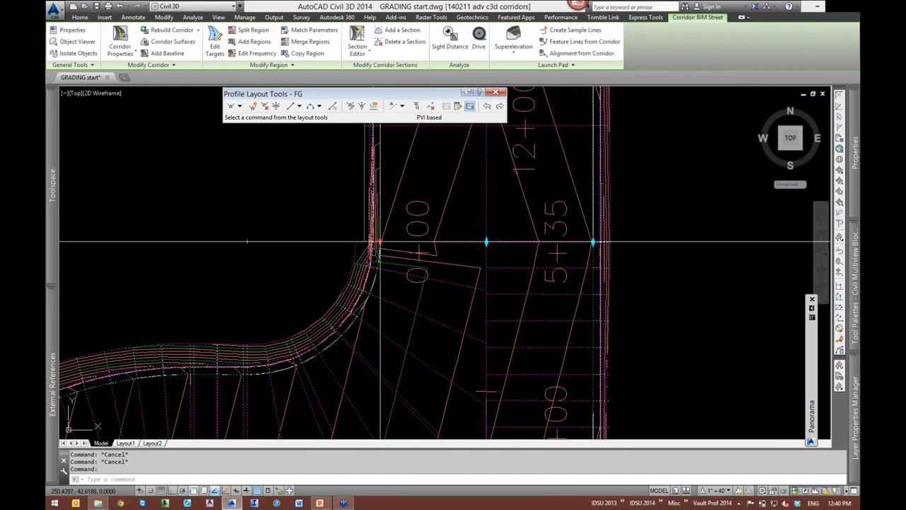
{"action": "left_click", "coordinate": [380, 241]}
{"action": "left_click", "coordinate": [297, 364]}
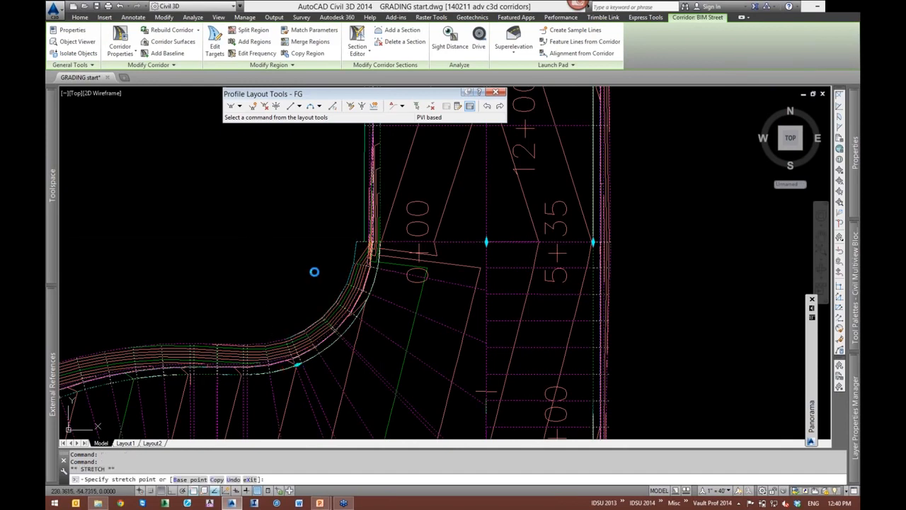
{"action": "scroll", "coordinate": [306, 337], "scroll_direction": "up", "scroll_amount": 1}
{"action": "middle_click_drag", "start_coordinate": [319, 350], "coordinate": [308, 265]}
{"action": "scroll", "coordinate": [308, 266], "scroll_direction": "down", "scroll_amount": 1}
{"action": "scroll", "coordinate": [308, 266], "scroll_direction": "down", "scroll_amount": 1}
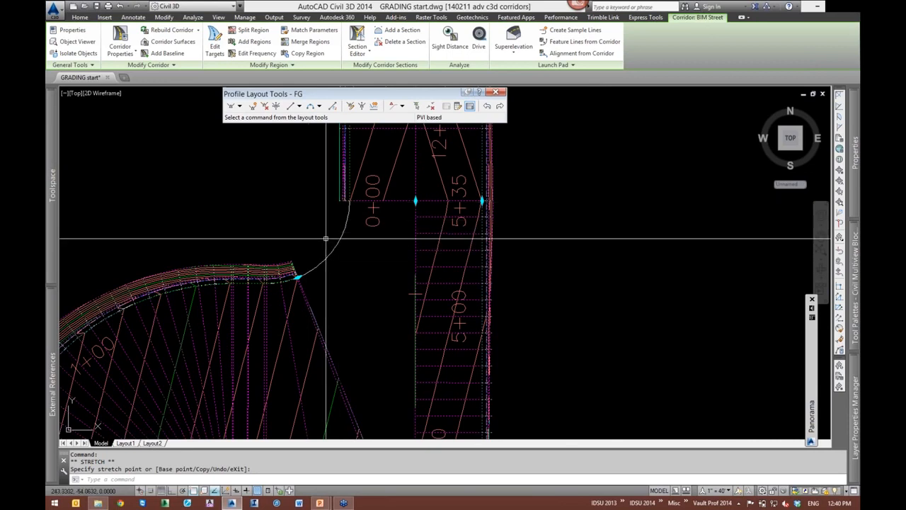
{"action": "key", "text": "Escape"}
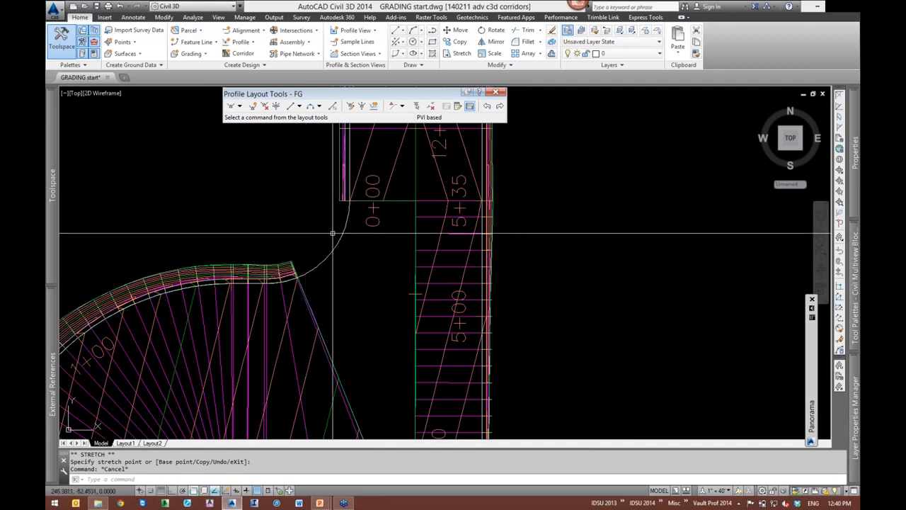
Move the start of the cul-de-sac region back to station 0+00 at the street edge
{"action": "scroll", "coordinate": [358, 299], "scroll_direction": "up", "scroll_amount": 1}
{"action": "scroll", "coordinate": [329, 214], "scroll_direction": "down", "scroll_amount": 1}
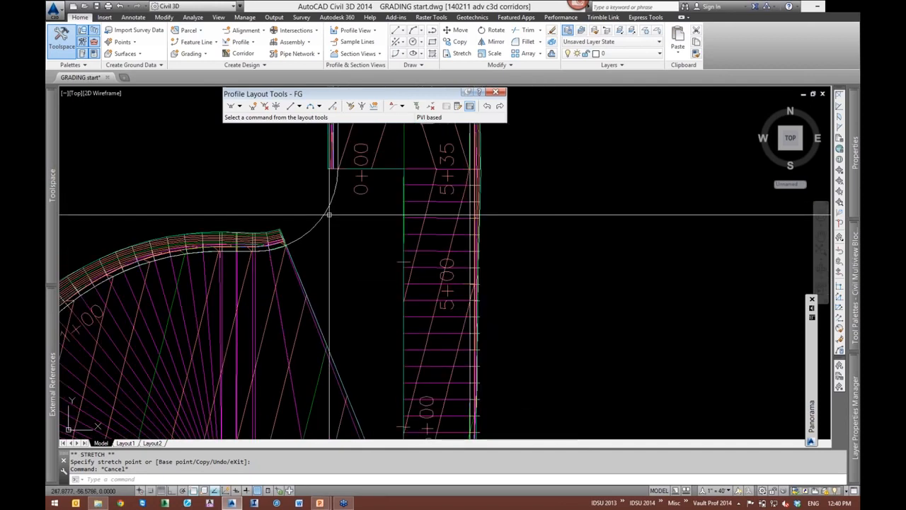
{"action": "scroll", "coordinate": [329, 215], "scroll_direction": "down", "scroll_amount": 1}
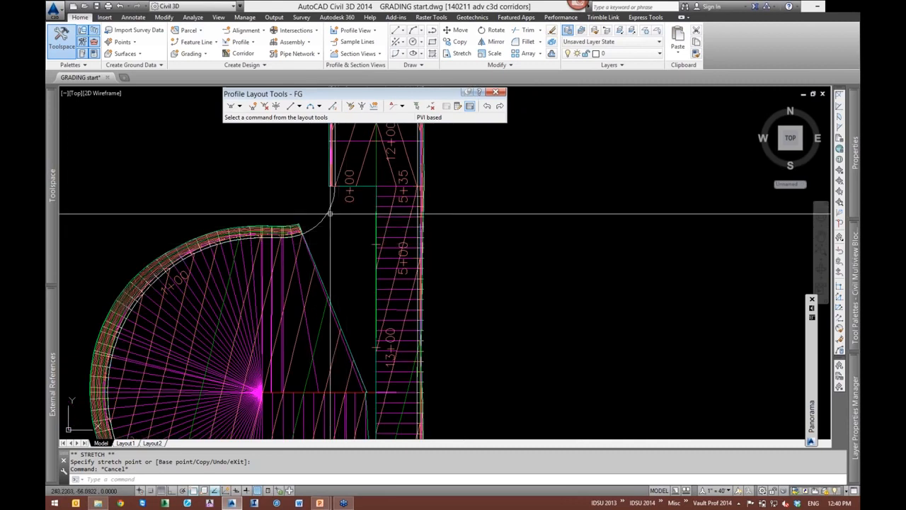
{"action": "middle_click_drag", "start_coordinate": [354, 237], "coordinate": [366, 356]}
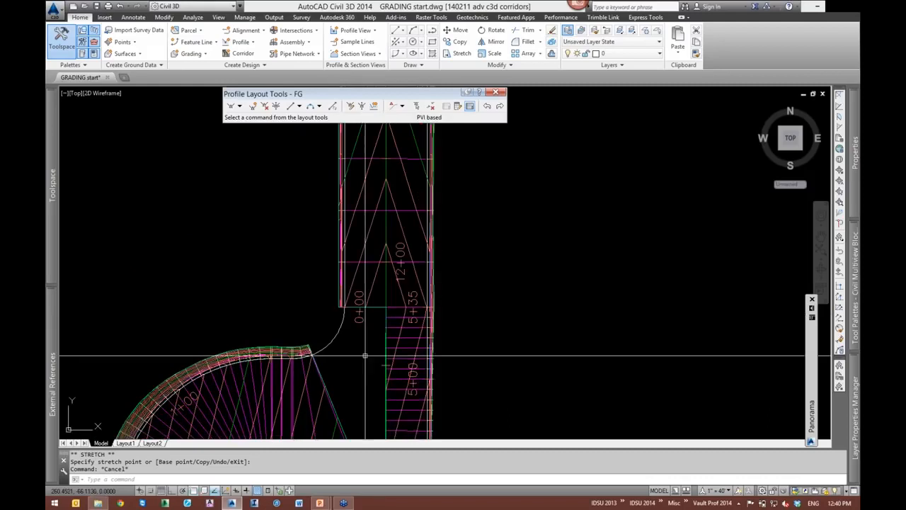
{"action": "left_click", "coordinate": [312, 354]}
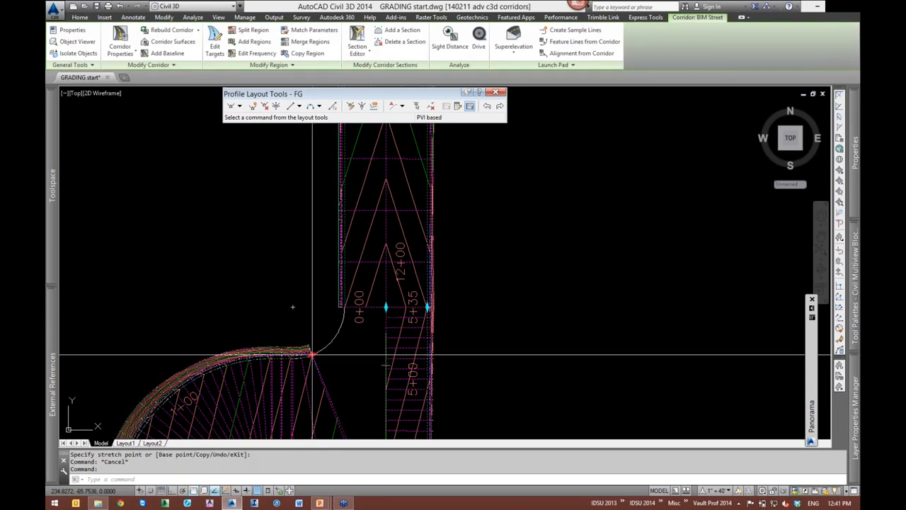
{"action": "left_click", "coordinate": [312, 354]}
{"action": "scroll", "coordinate": [345, 314], "scroll_direction": "up", "scroll_amount": 4}
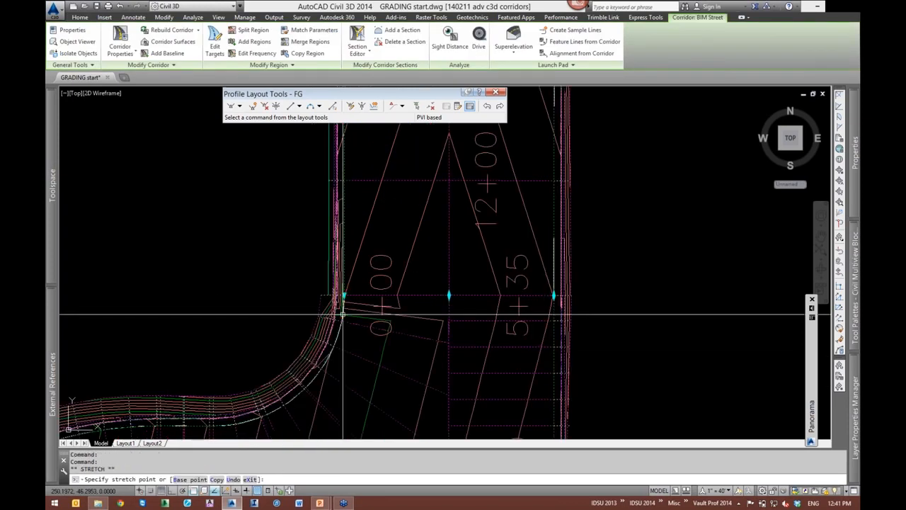
{"action": "scroll", "coordinate": [332, 388], "scroll_direction": "down", "scroll_amount": 2}
{"action": "key", "text": "Escape"}
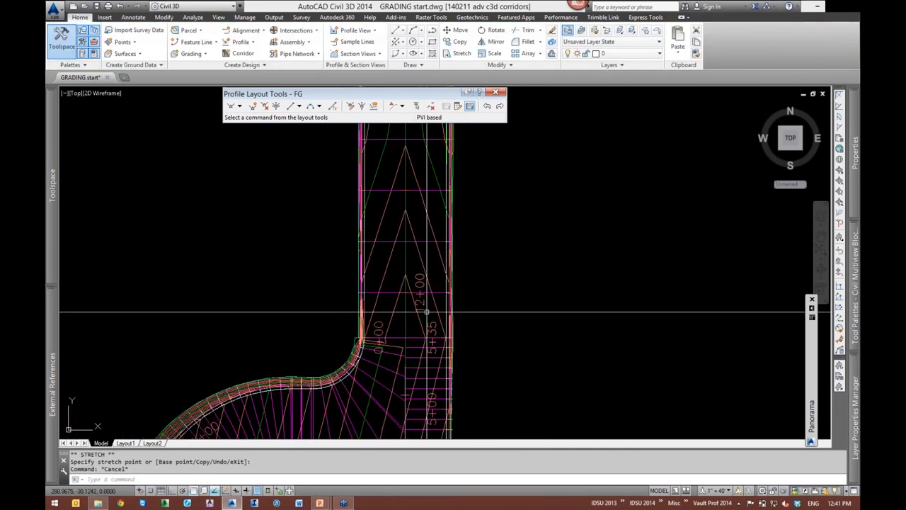
Draw a polyline along the street's west edge from the cul-de-sac's 0+00 point toward station 11+00, and select it
{"action": "left_click", "coordinate": [383, 289]}
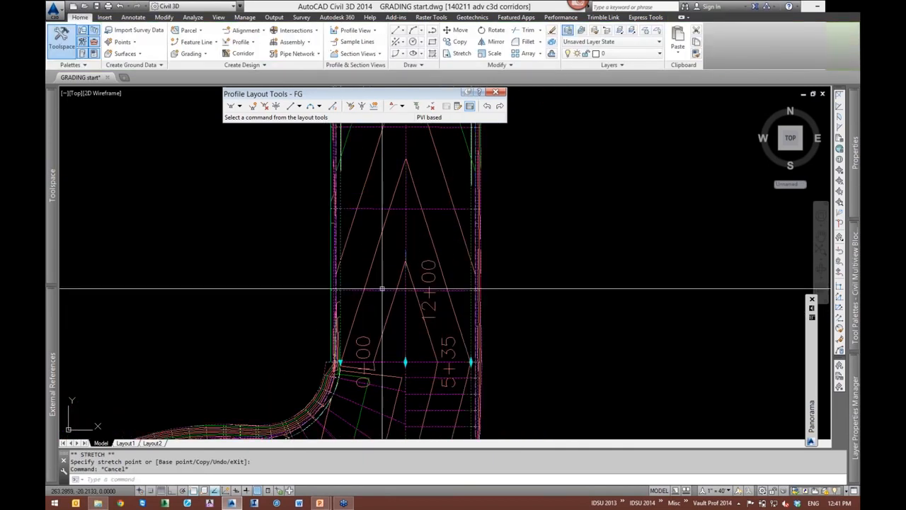
{"action": "scroll", "coordinate": [354, 362], "scroll_direction": "down", "scroll_amount": 2}
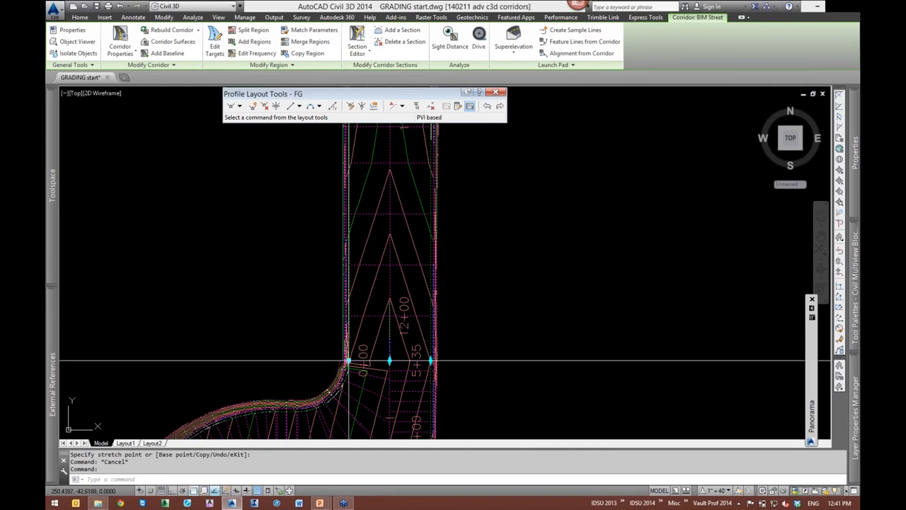
{"action": "type", "text": "pl"}
{"action": "key", "text": "Return"}
{"action": "left_click", "coordinate": [297, 361]}
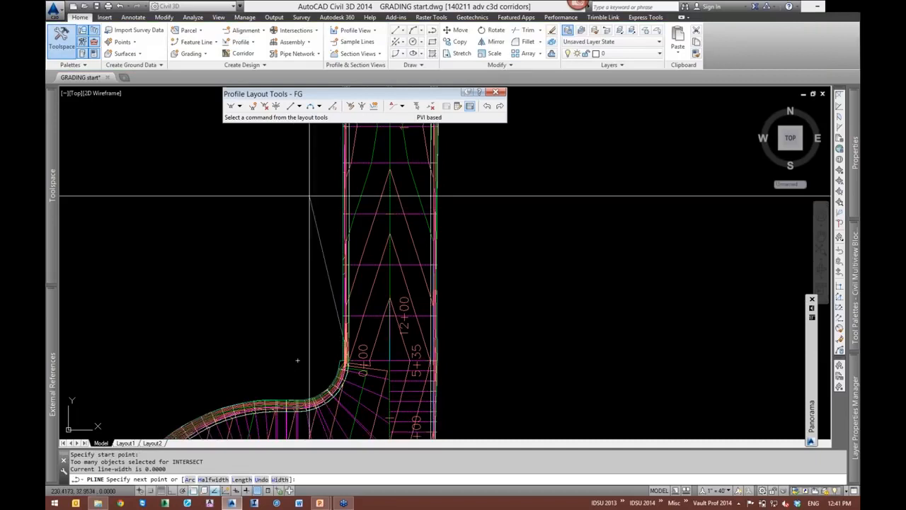
{"action": "left_click", "coordinate": [348, 210]}
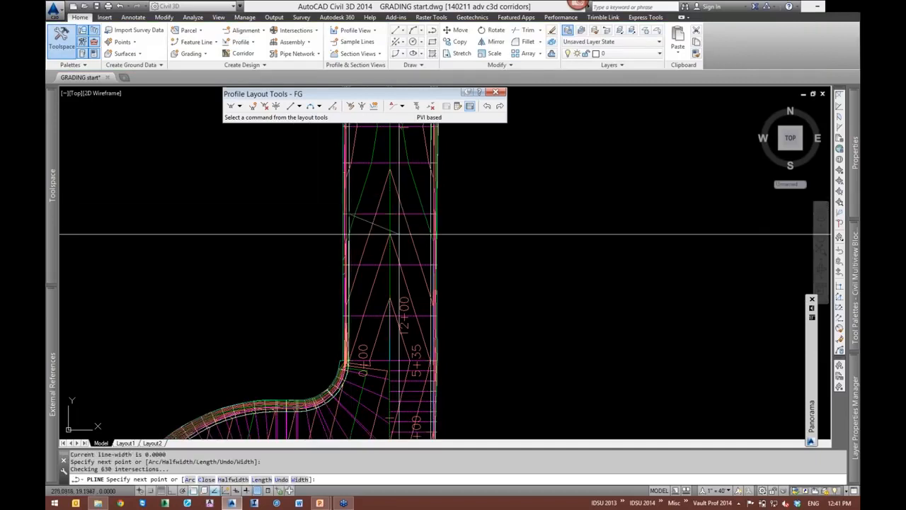
{"action": "key", "text": "Escape"}
{"action": "double_click", "coordinate": [350, 248]}
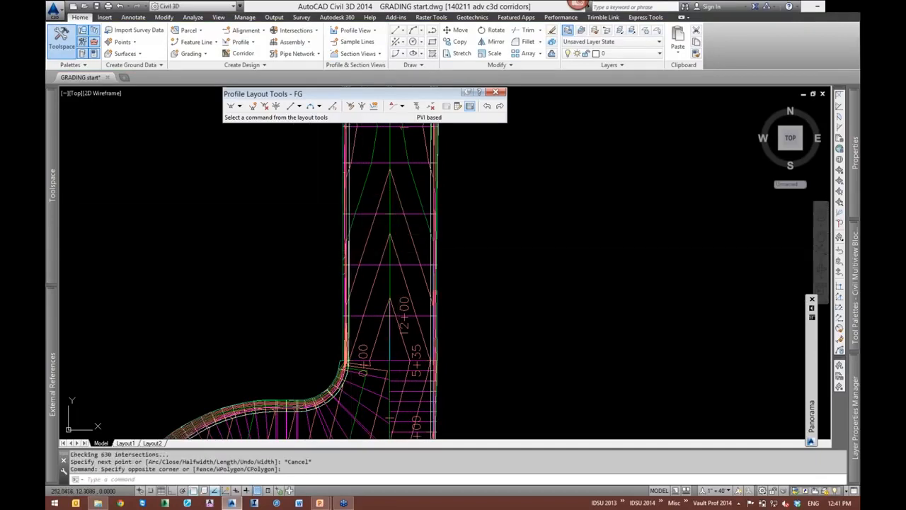
{"action": "left_click", "coordinate": [349, 249]}
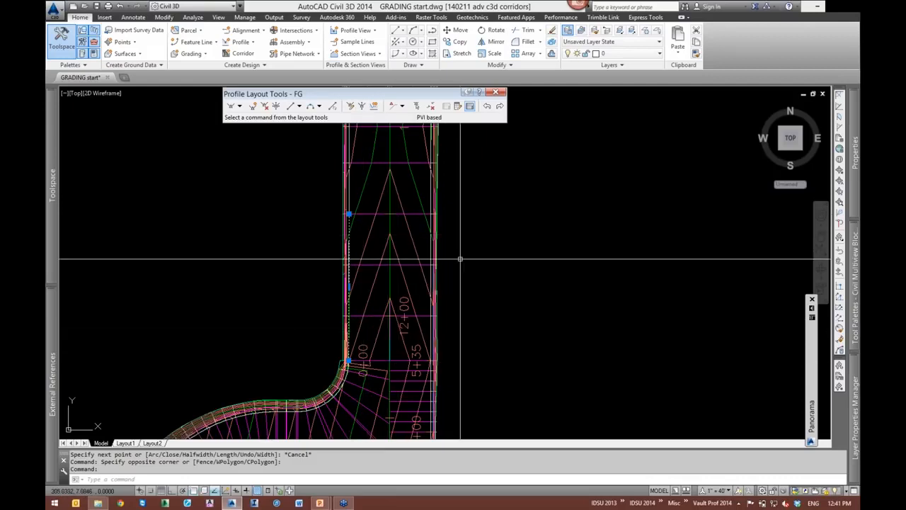
{"action": "scroll", "coordinate": [540, 273], "scroll_direction": "down", "scroll_amount": 4}
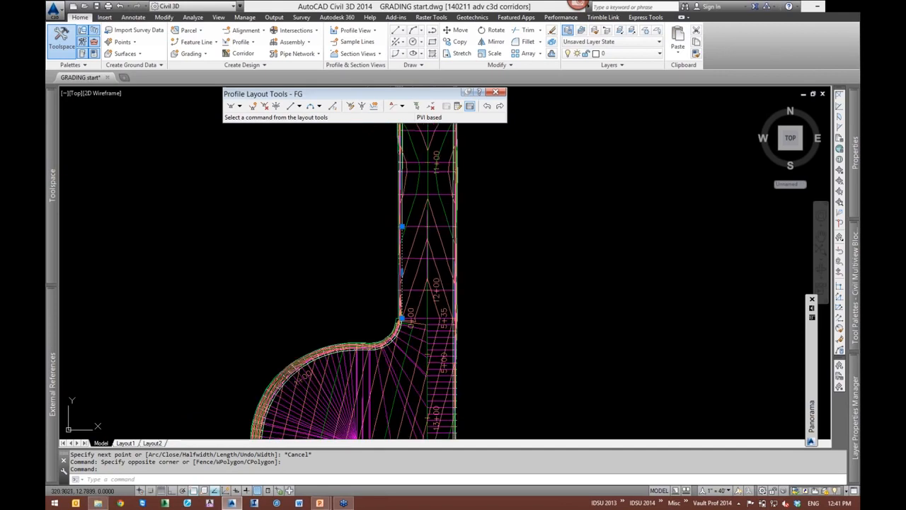
Clear the polyline selection and close the layout tools for the FG profile
{"action": "key", "text": "Escape"}
{"action": "key", "text": "Escape"}
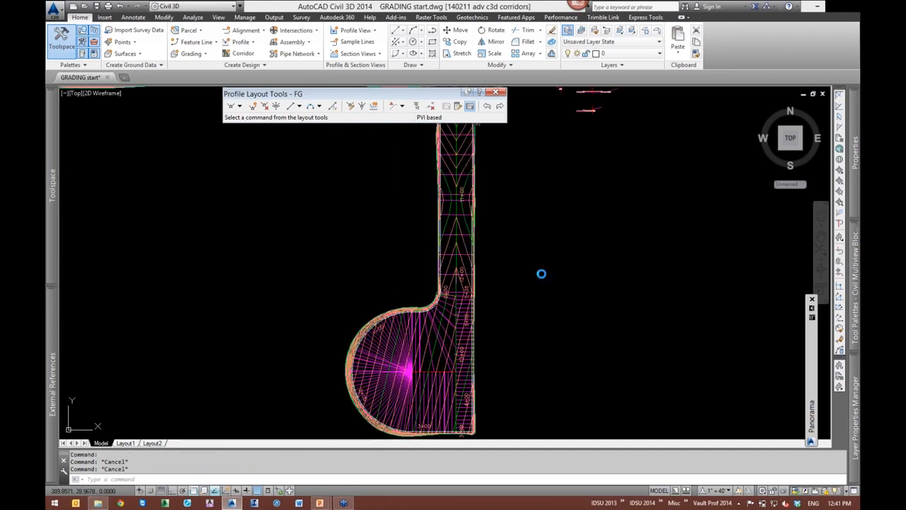
{"action": "scroll", "coordinate": [541, 273], "scroll_direction": "up", "scroll_amount": 1}
{"action": "left_click", "coordinate": [496, 92]}
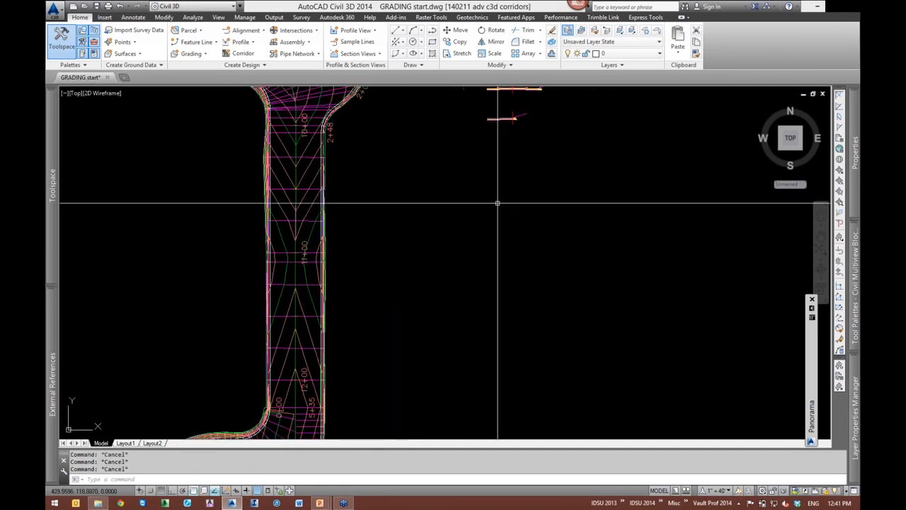
Examine the rebuilt offset cul-de-sac bulb and its tie-in to the street, from station 0+00 around to 5+35
{"action": "middle_click_drag", "start_coordinate": [441, 382], "coordinate": [613, 198]}
{"action": "middle_click_drag", "start_coordinate": [596, 328], "coordinate": [596, 257]}
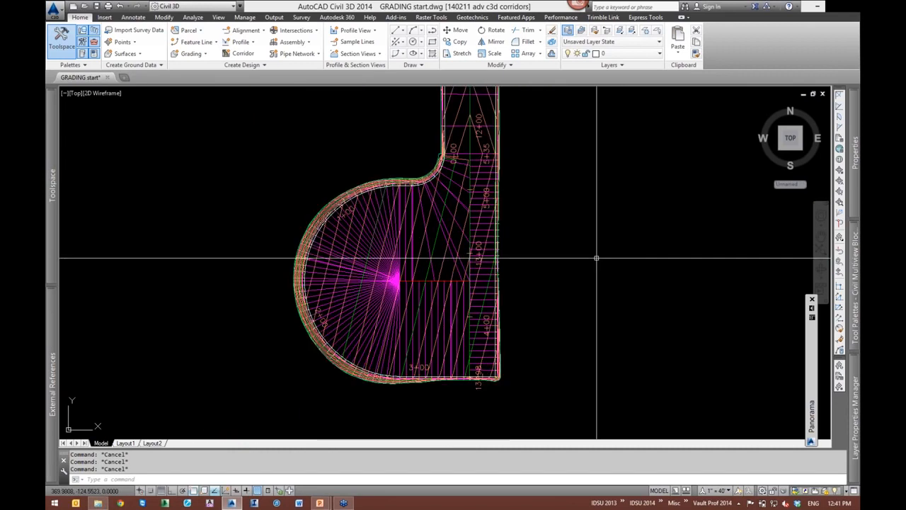
{"action": "scroll", "coordinate": [425, 274], "scroll_direction": "up", "scroll_amount": 1}
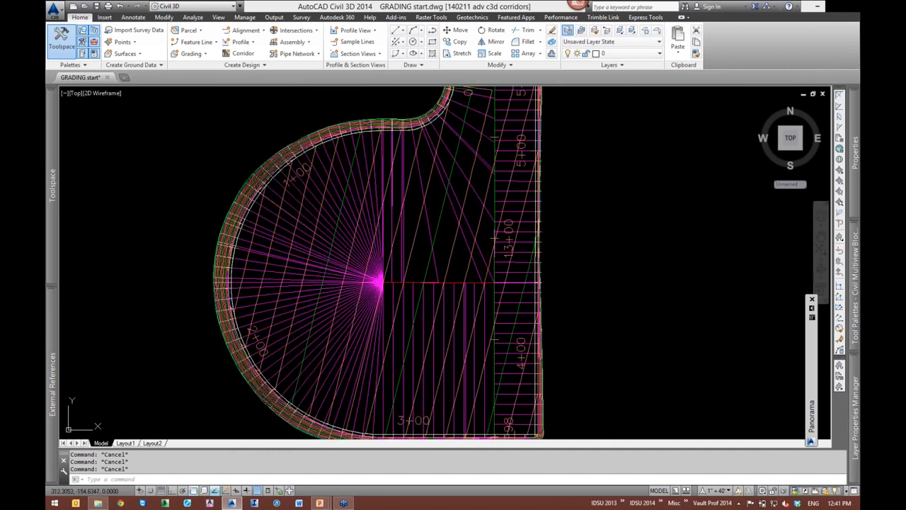
{"action": "scroll", "coordinate": [600, 300], "scroll_direction": "down", "scroll_amount": 1}
{"action": "scroll", "coordinate": [793, 296], "scroll_direction": "up", "scroll_amount": 1}
{"action": "scroll", "coordinate": [552, 278], "scroll_direction": "down", "scroll_amount": 1}
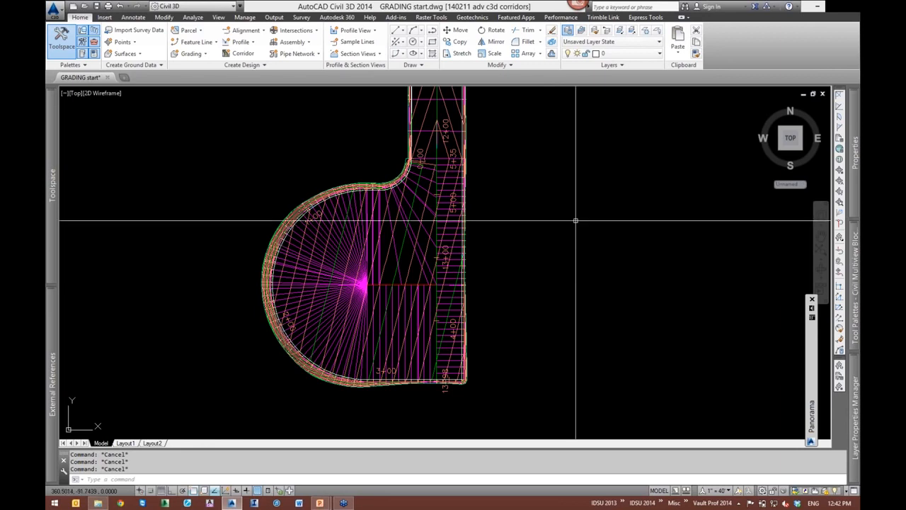
{"action": "scroll", "coordinate": [576, 254], "scroll_direction": "down", "scroll_amount": 3}
{"action": "scroll", "coordinate": [576, 199], "scroll_direction": "up", "scroll_amount": 2}
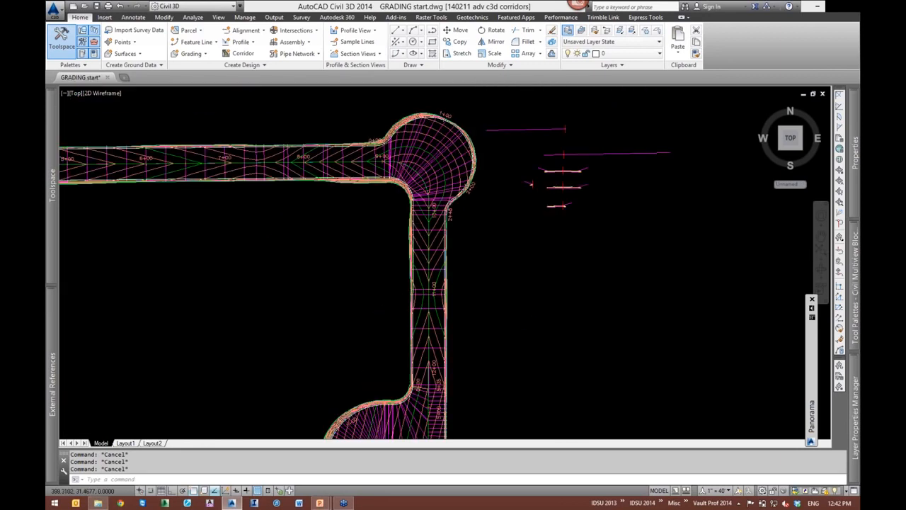
{"action": "scroll", "coordinate": [529, 323], "scroll_direction": "down", "scroll_amount": 1}
{"action": "middle_click_drag", "start_coordinate": [518, 319], "coordinate": [566, 170]}
{"action": "scroll", "coordinate": [512, 266], "scroll_direction": "up", "scroll_amount": 2}
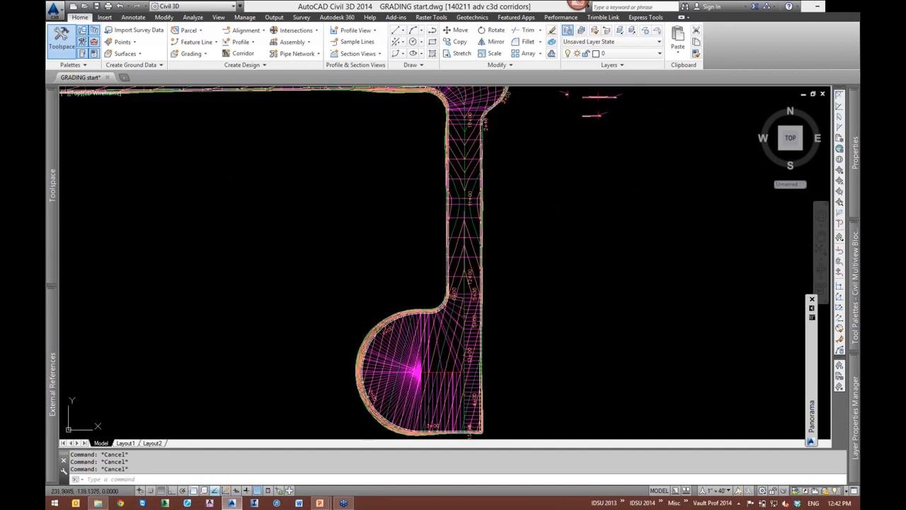
Examine the corridor knuckle at the street's bend between stations 9+00 and 10+00, including its outer edge from 0+00 to 2+48
{"action": "middle_click_drag", "start_coordinate": [546, 182], "coordinate": [555, 309]}
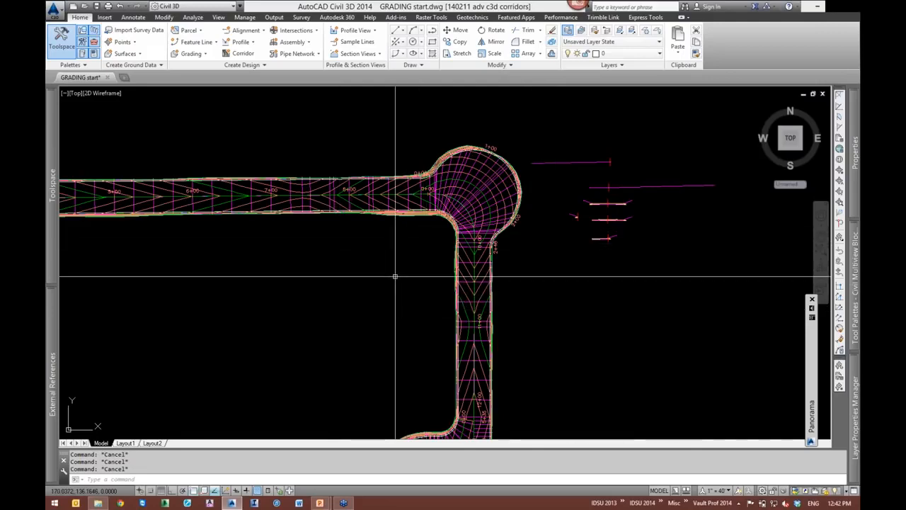
{"action": "left_click", "coordinate": [392, 206]}
{"action": "scroll", "coordinate": [392, 208], "scroll_direction": "up", "scroll_amount": 2}
{"action": "scroll", "coordinate": [393, 207], "scroll_direction": "down", "scroll_amount": 1}
{"action": "middle_click_drag", "start_coordinate": [427, 256], "coordinate": [348, 297]}
{"action": "scroll", "coordinate": [349, 297], "scroll_direction": "up", "scroll_amount": 1}
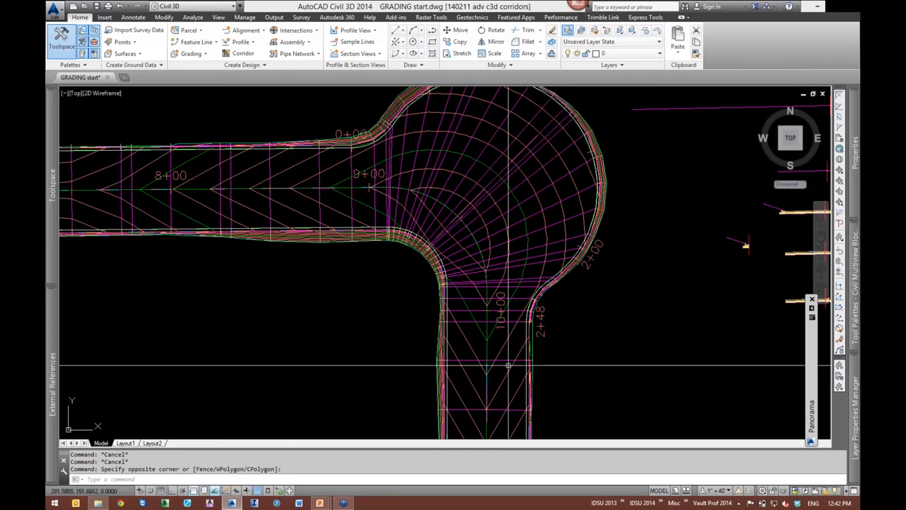
{"action": "left_click", "coordinate": [320, 313]}
{"action": "left_click", "coordinate": [633, 336]}
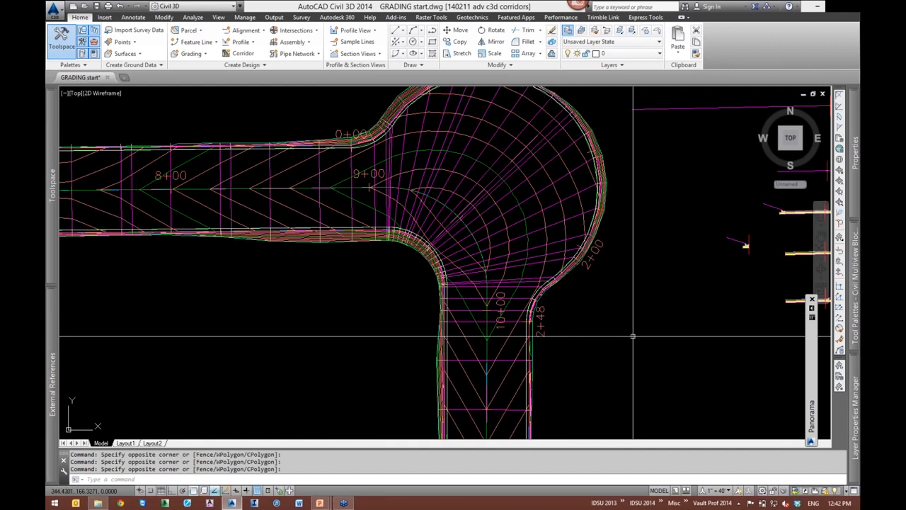